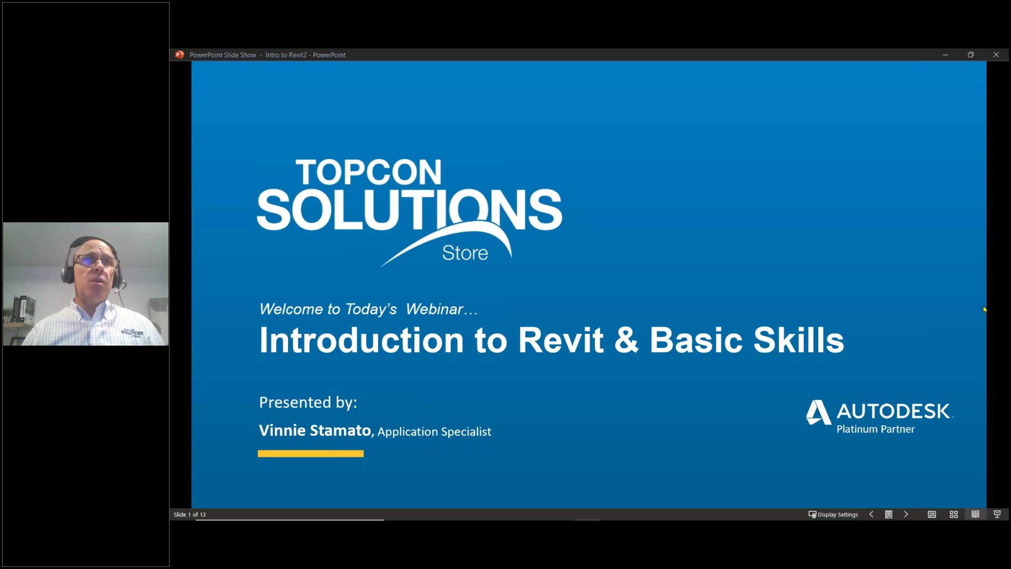
Advance past the presenter, About Us and Store Locations slides to slide 5, Training, Support and Service.
left_click(643, 232)
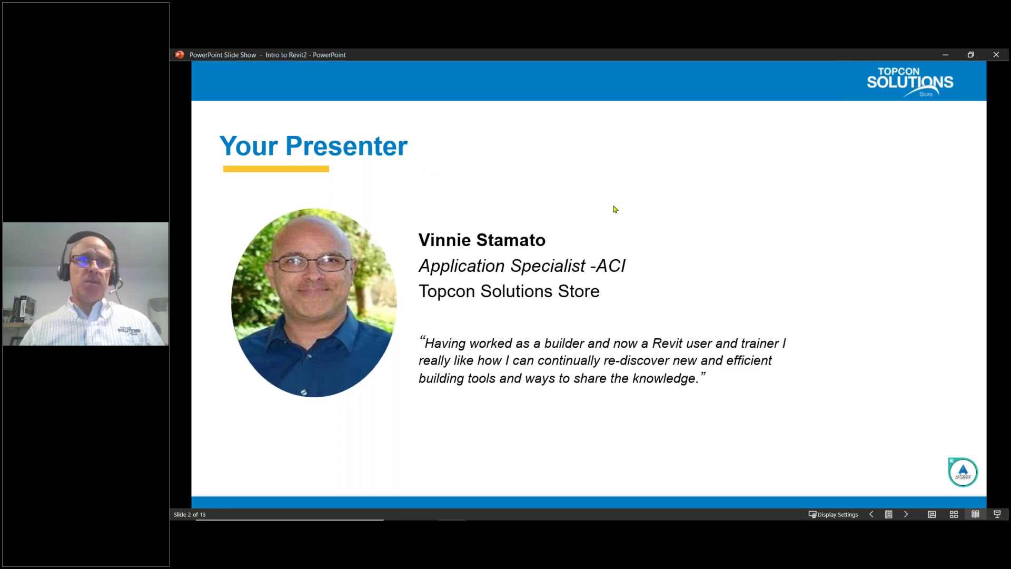
left_click(569, 161)
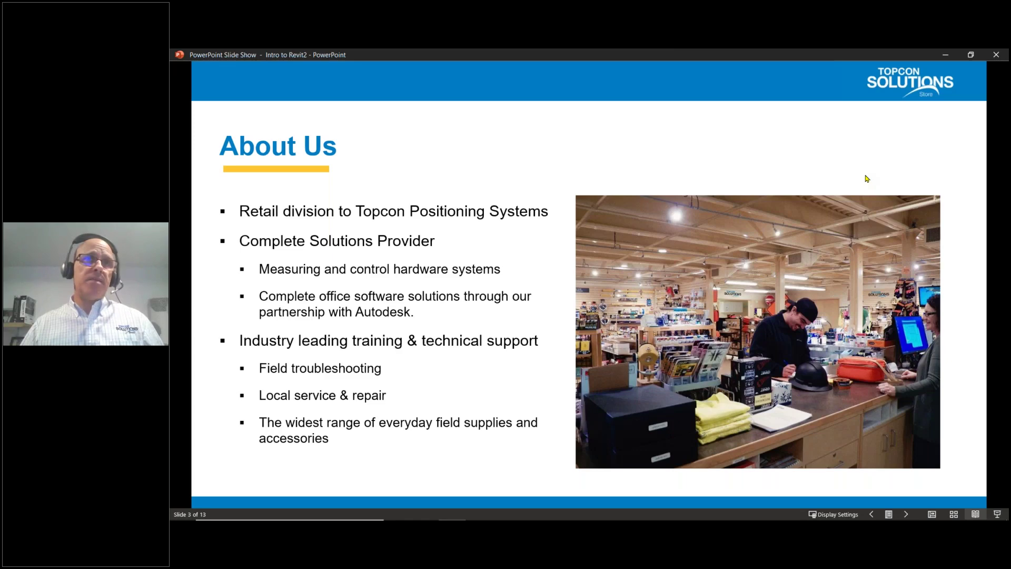
left_click(651, 321)
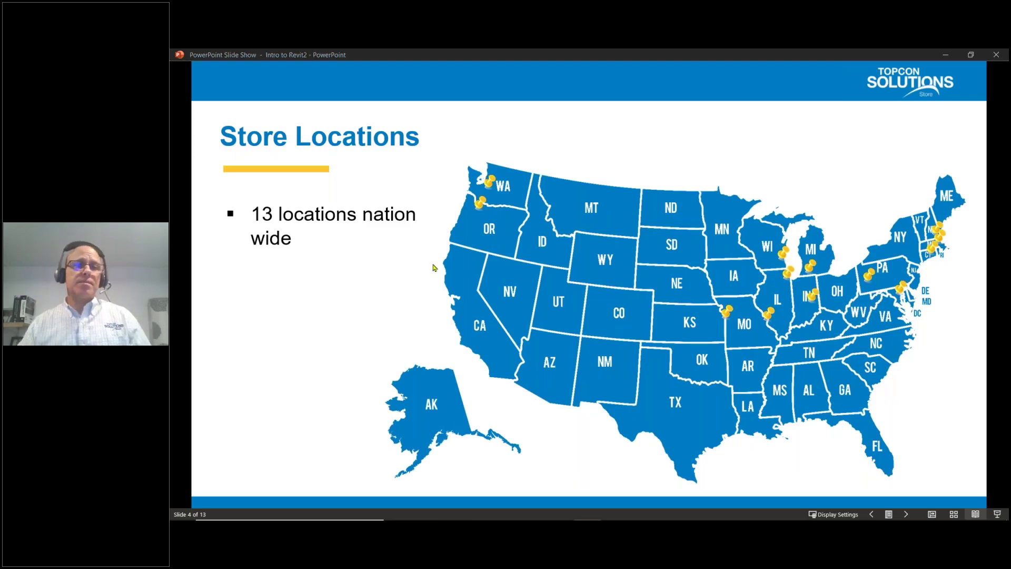
left_click(576, 269)
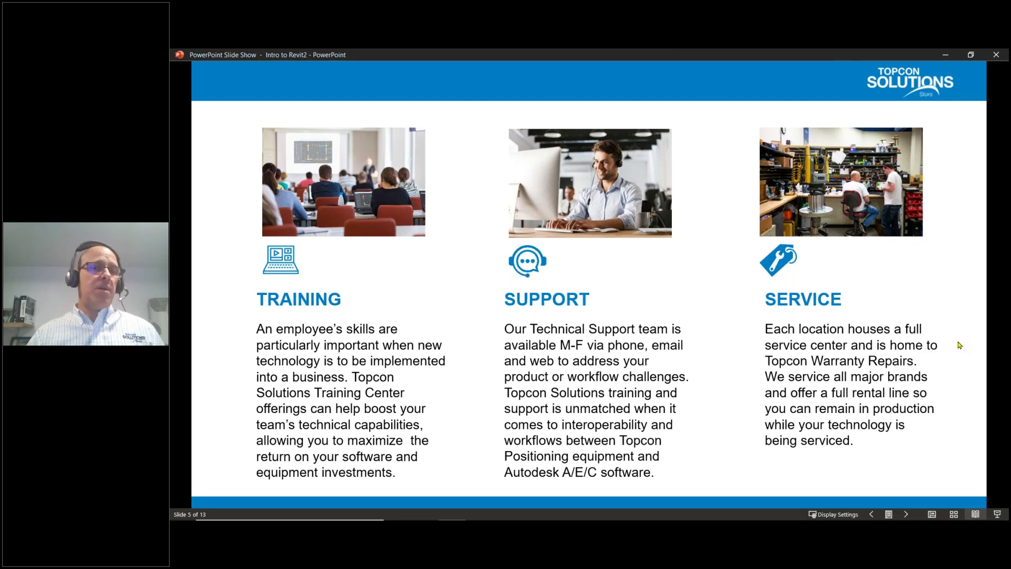
Move to slide 6, Today's Agenda, and reveal every bullet from What is Revit to Link CAD.
left_click(650, 285)
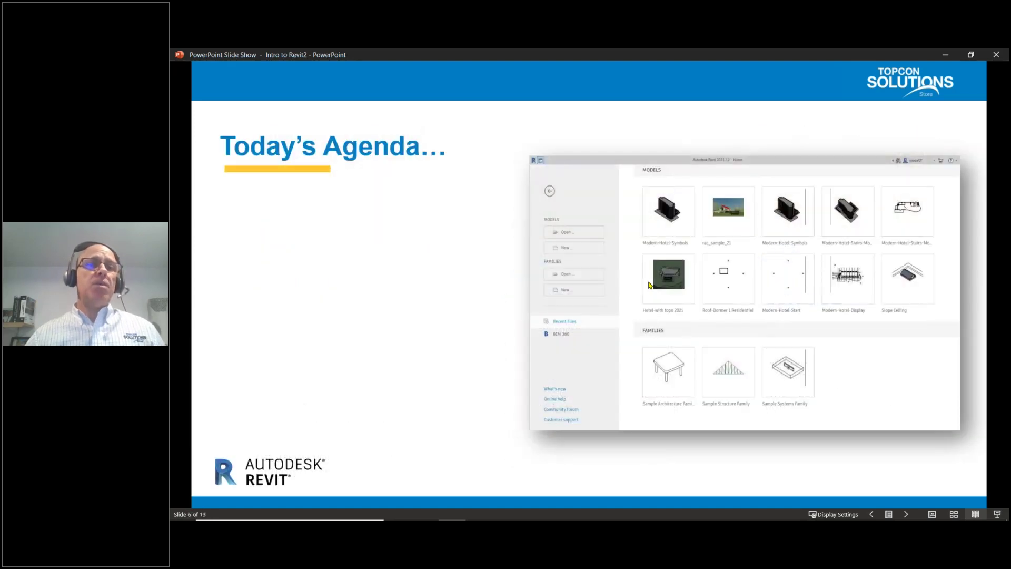
key("Right")
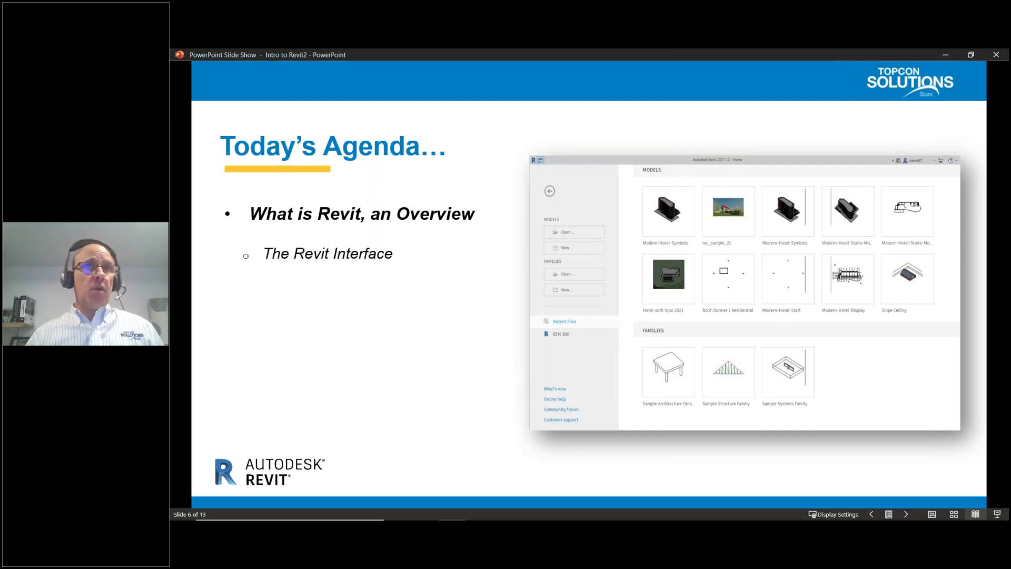
key("Right")
key("Right")
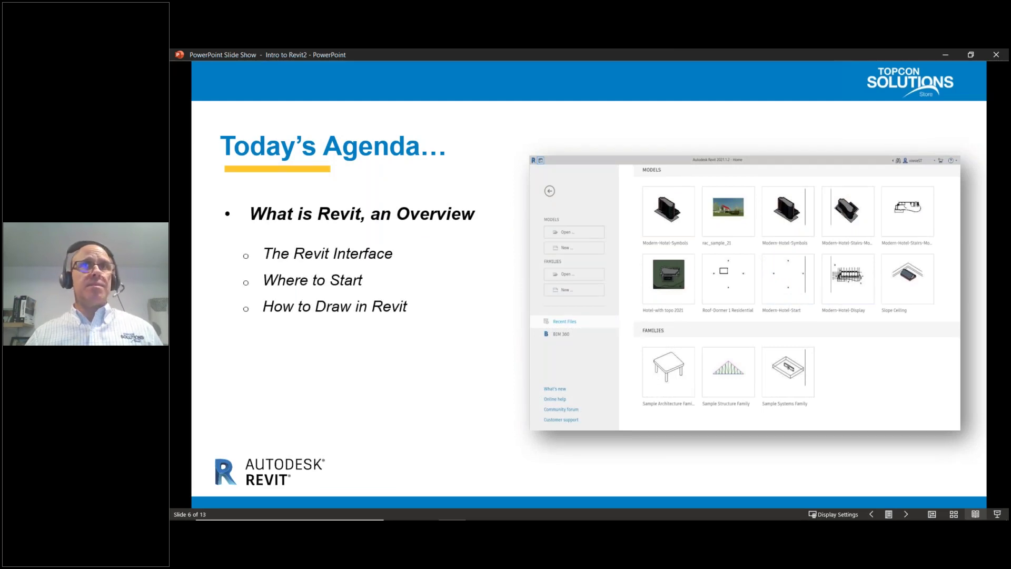
key("Right")
key("Right")
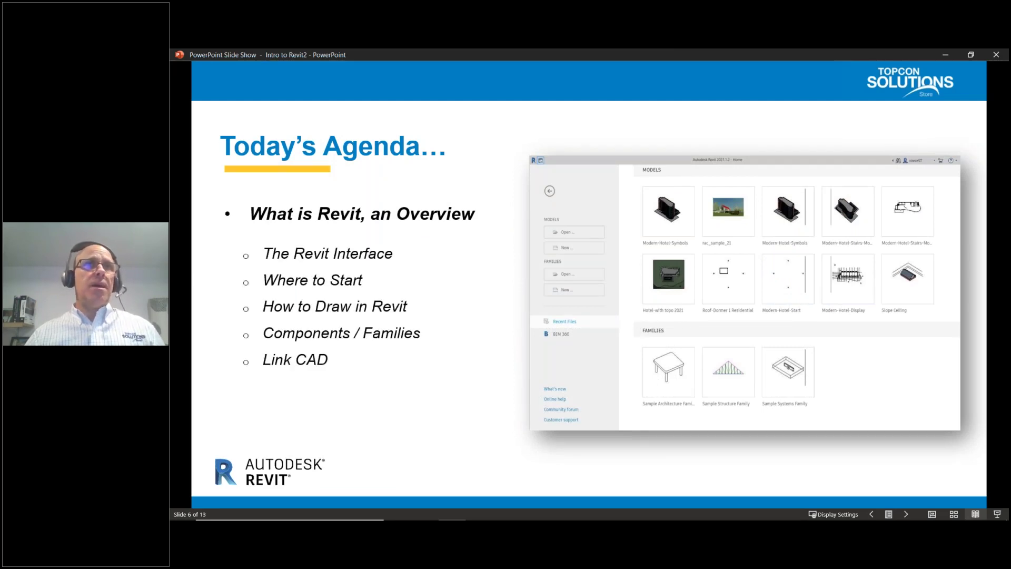
key("Right")
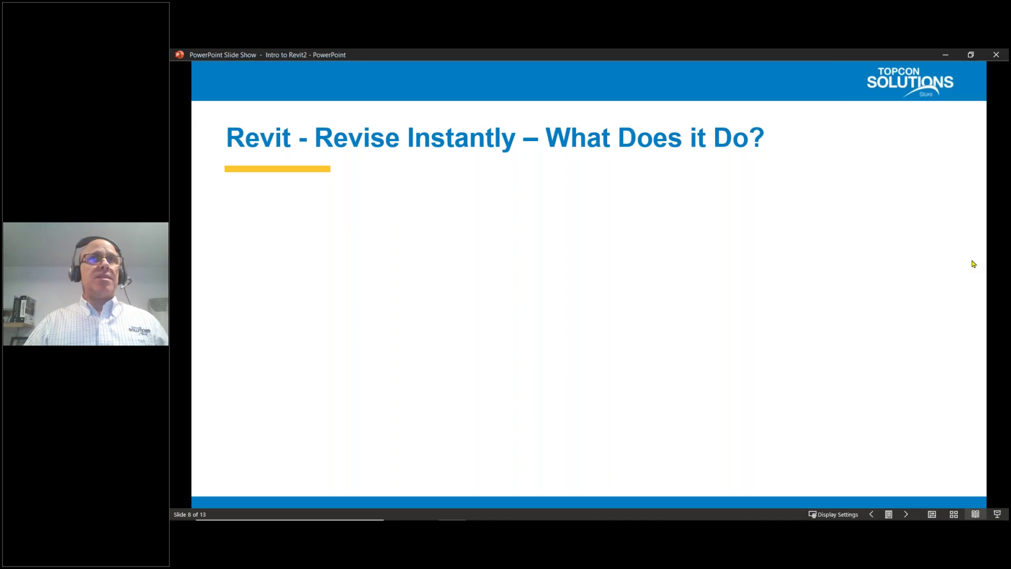
Reveal slide 8's bullets and example images, then advance to slide 9, Revit Capabilities.
left_click(428, 267)
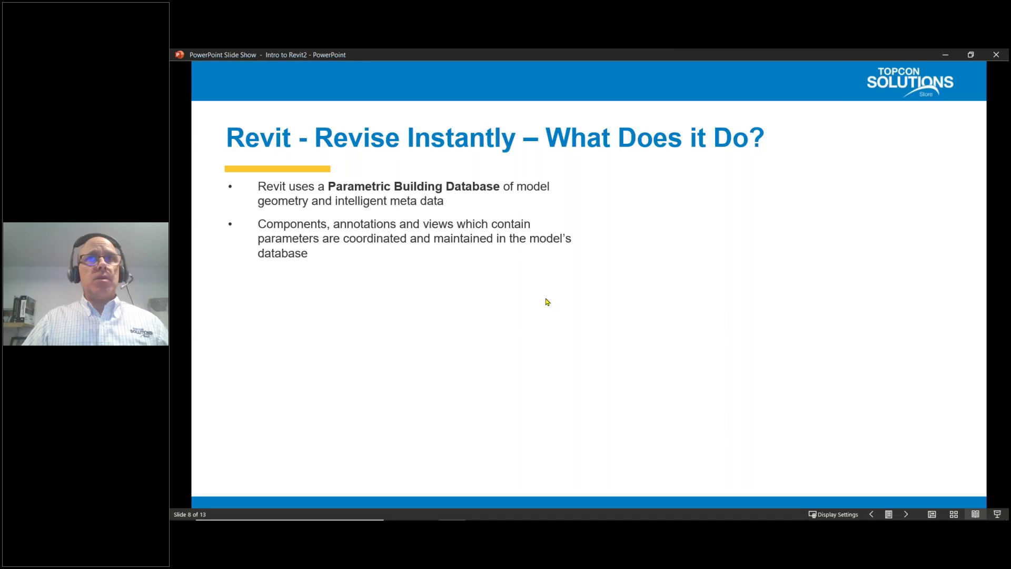
key("Right")
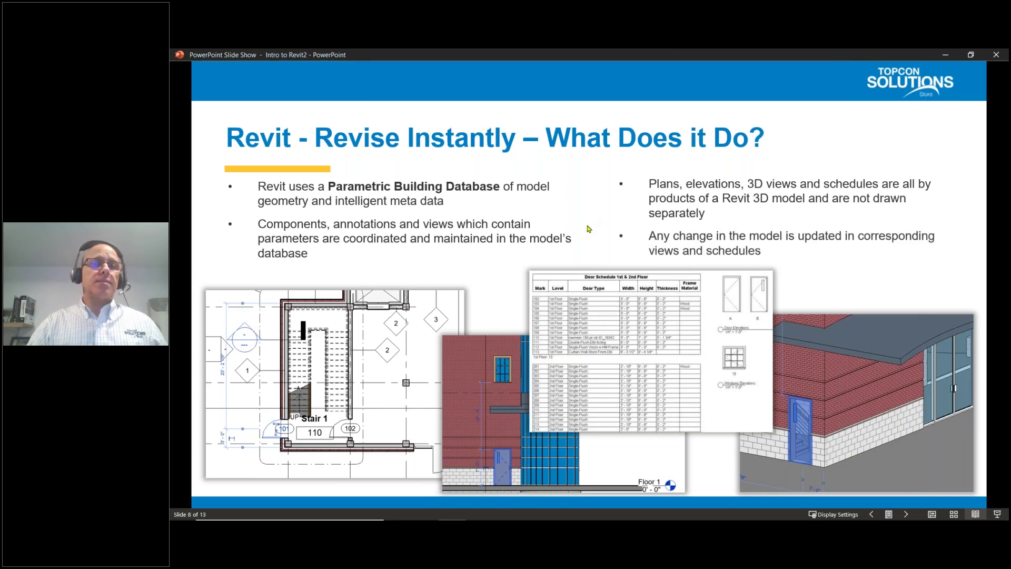
left_click(589, 229)
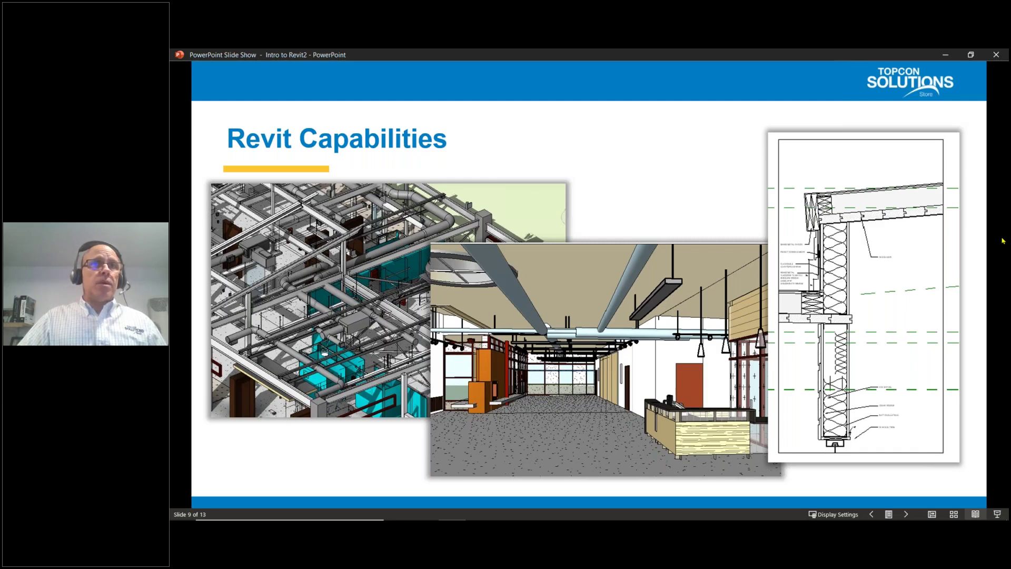
Advance to slide 10 and reveal the Interference Check dialog and Interference Report screenshots.
left_click(684, 214)
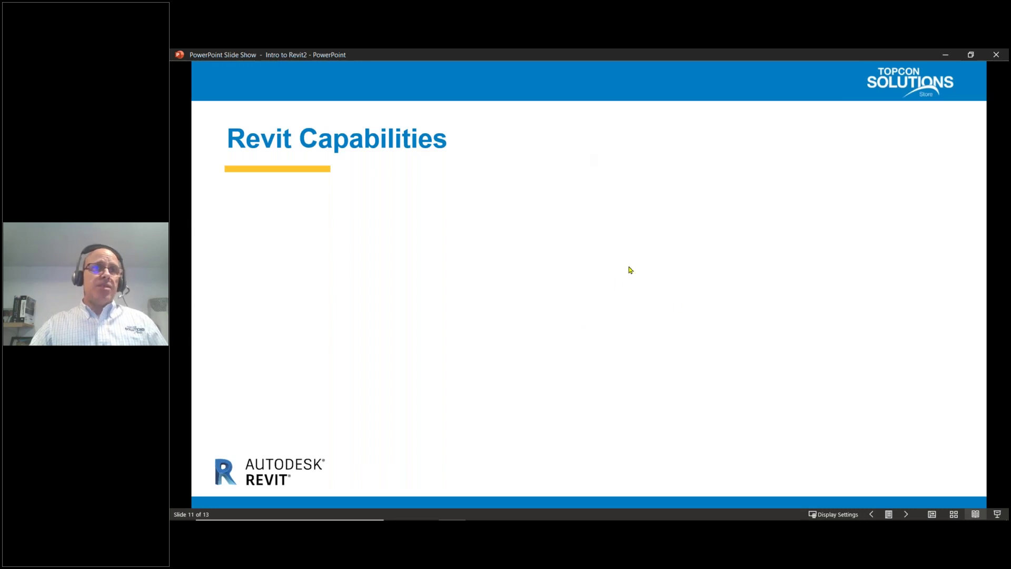
left_click(627, 271)
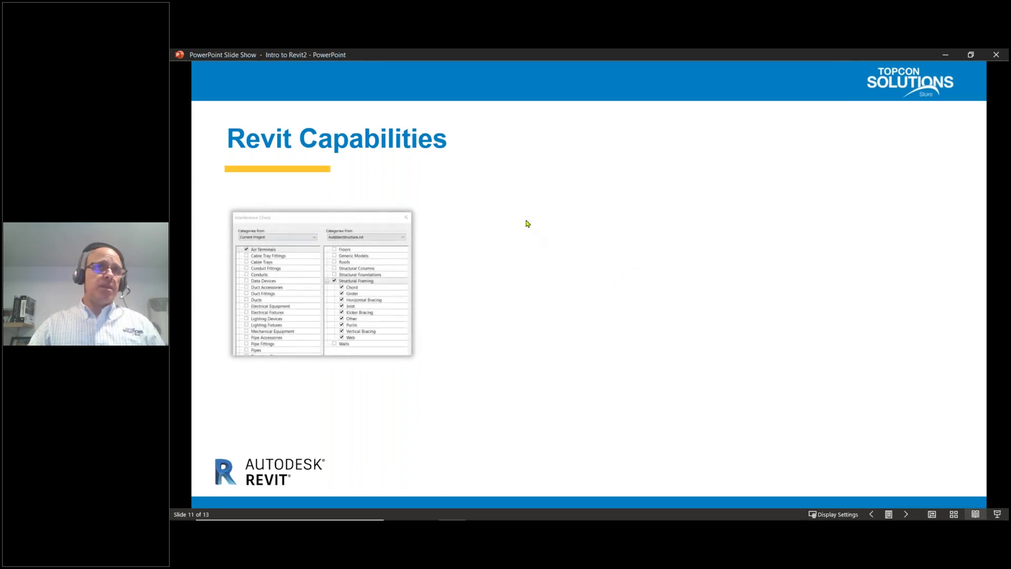
left_click(280, 222)
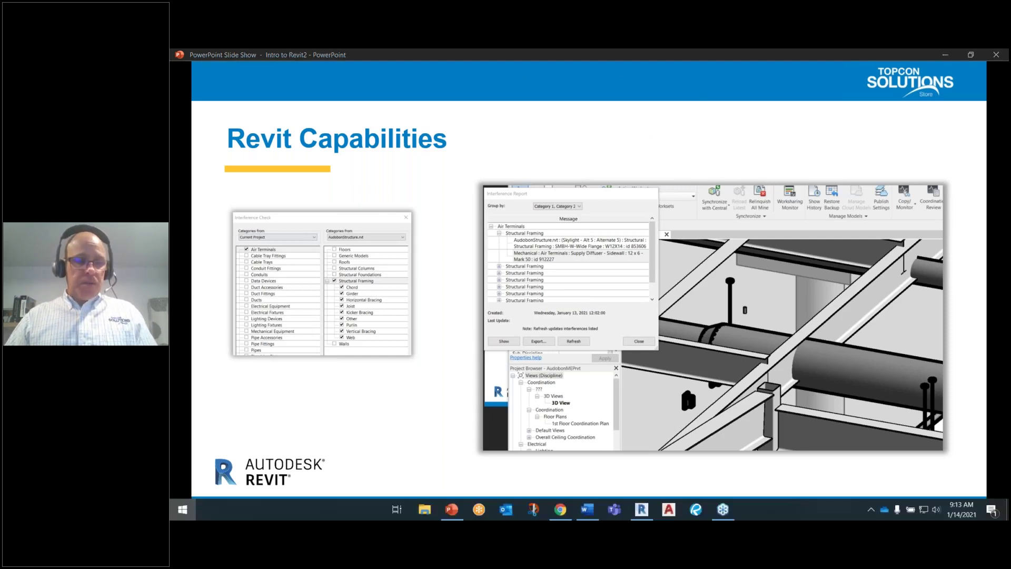
Switch from the PowerPoint slide show to the Revit 2021 Home screen with Alt+Tab.
key("alt+Tab")
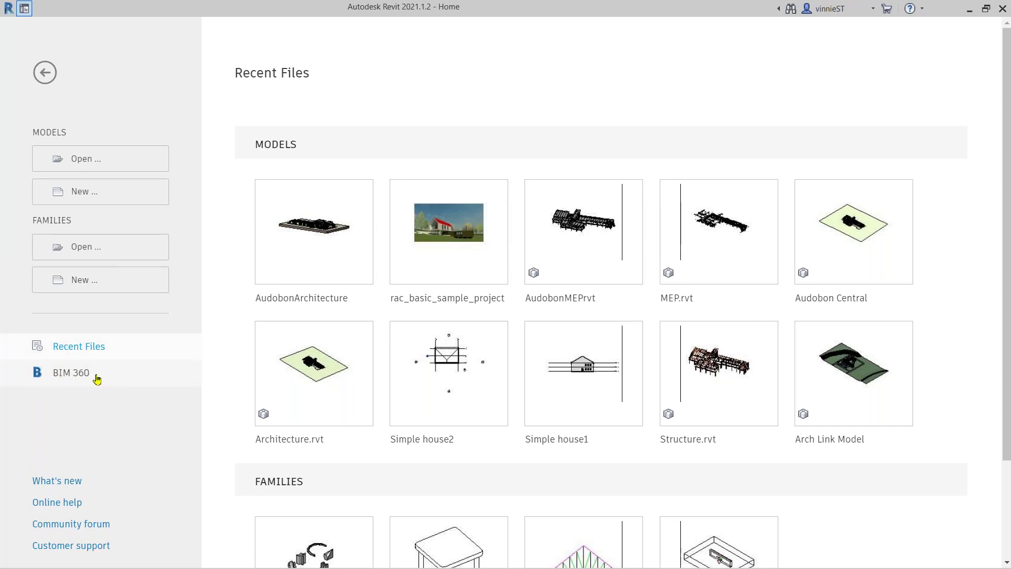
mouse_move(338, 208)
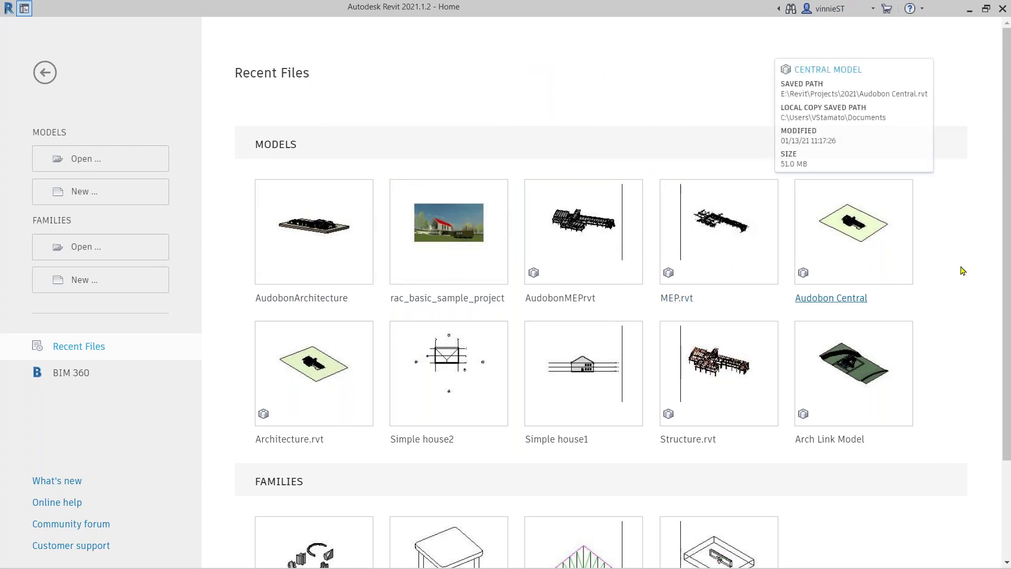
scroll(962, 270, "down", 1)
scroll(962, 270, "down", 2)
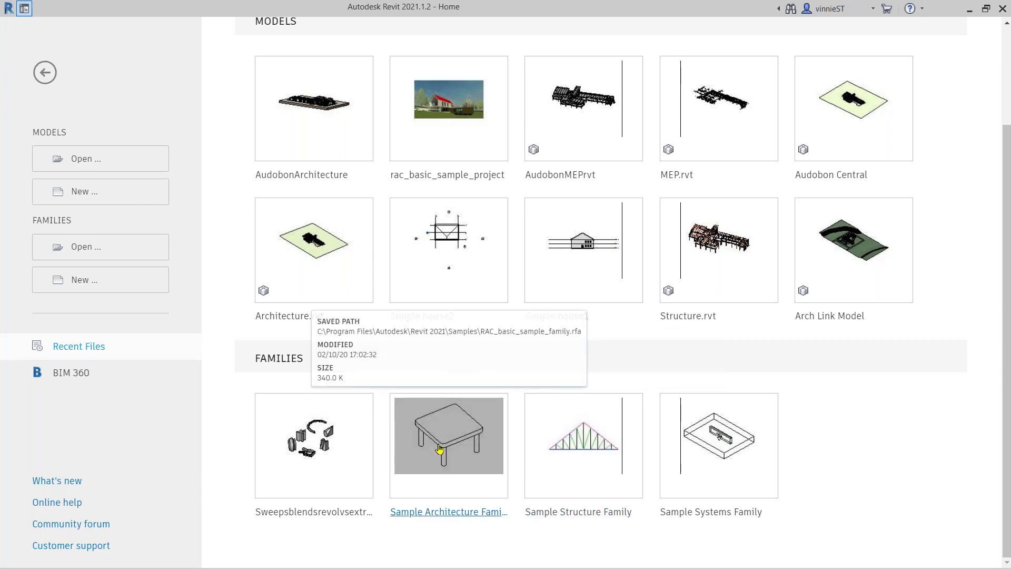
mouse_move(597, 459)
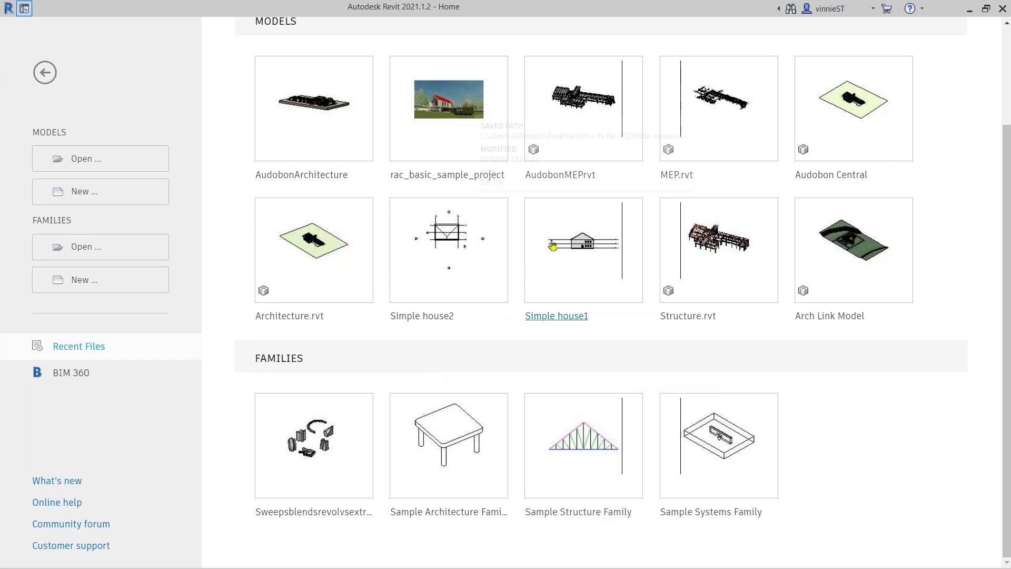
mouse_move(558, 266)
scroll(558, 266, "up", 3)
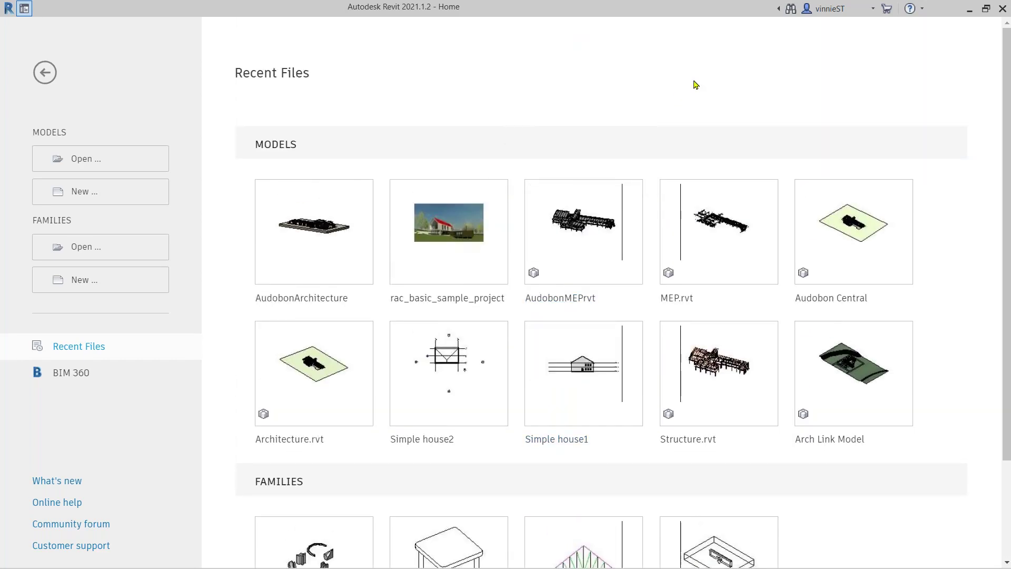
View the Revit 2021.1.2 version details from the Help menu, then close the About window.
left_click(921, 10)
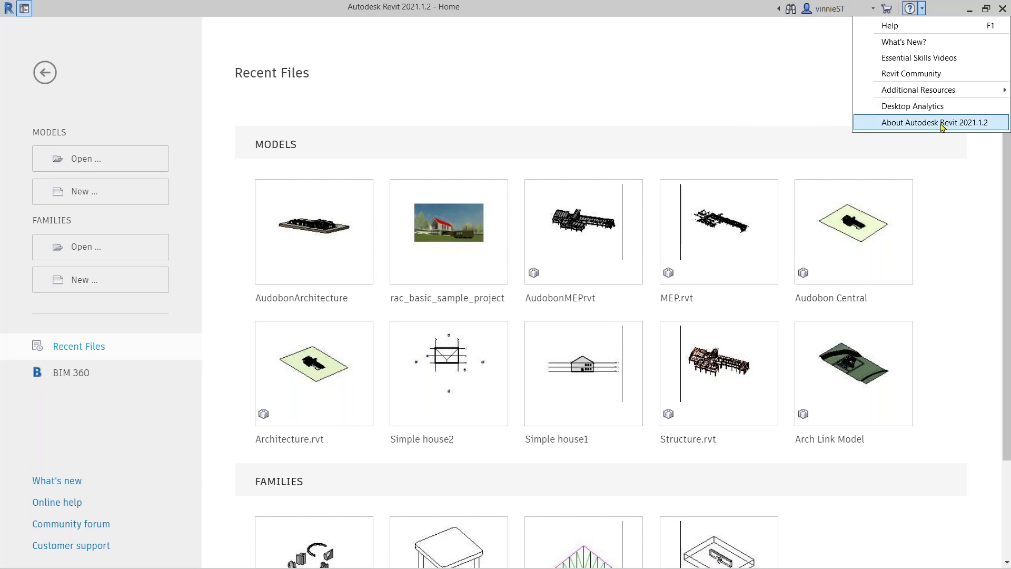
left_click(947, 123)
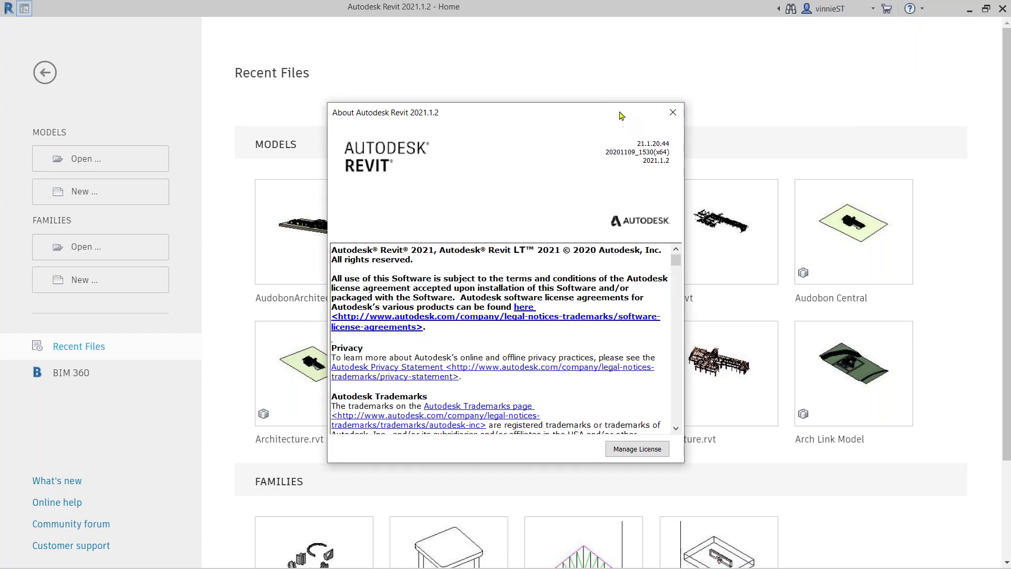
left_click(673, 113)
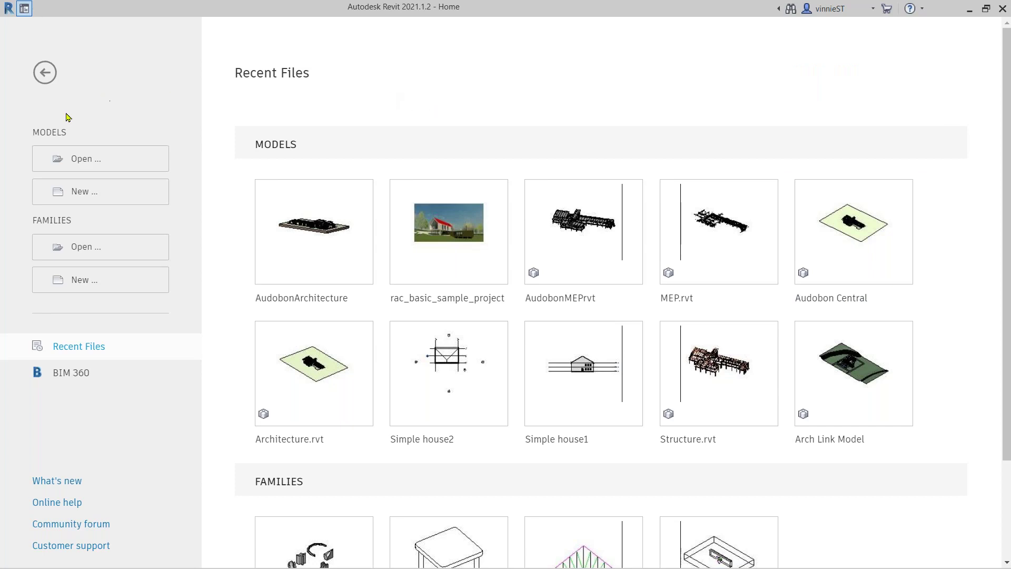
Start a new project, reposition the New Project dialog, and bring up its template list.
left_click(100, 194)
left_click_drag(851, 498, 405, 51)
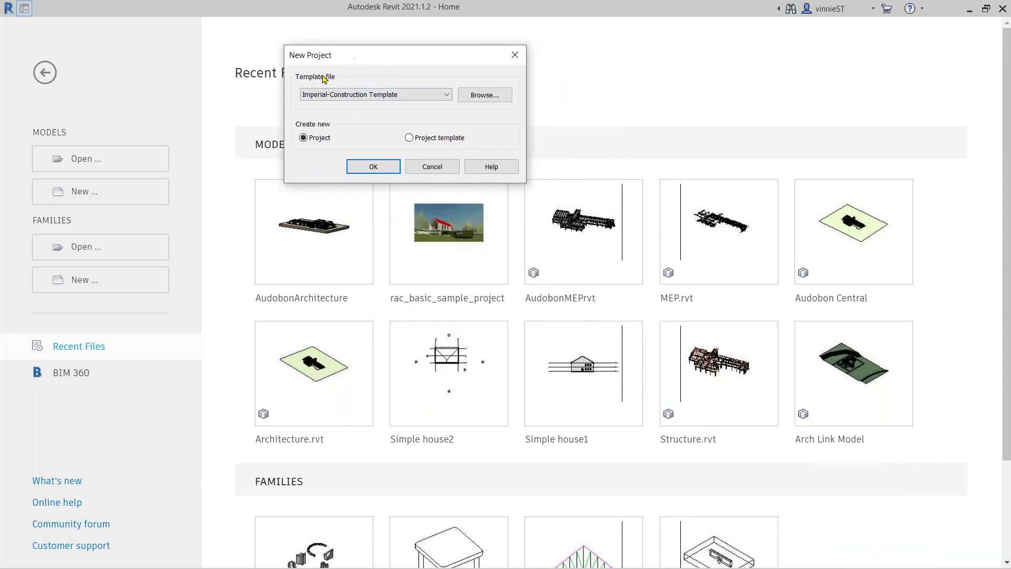
left_click(446, 96)
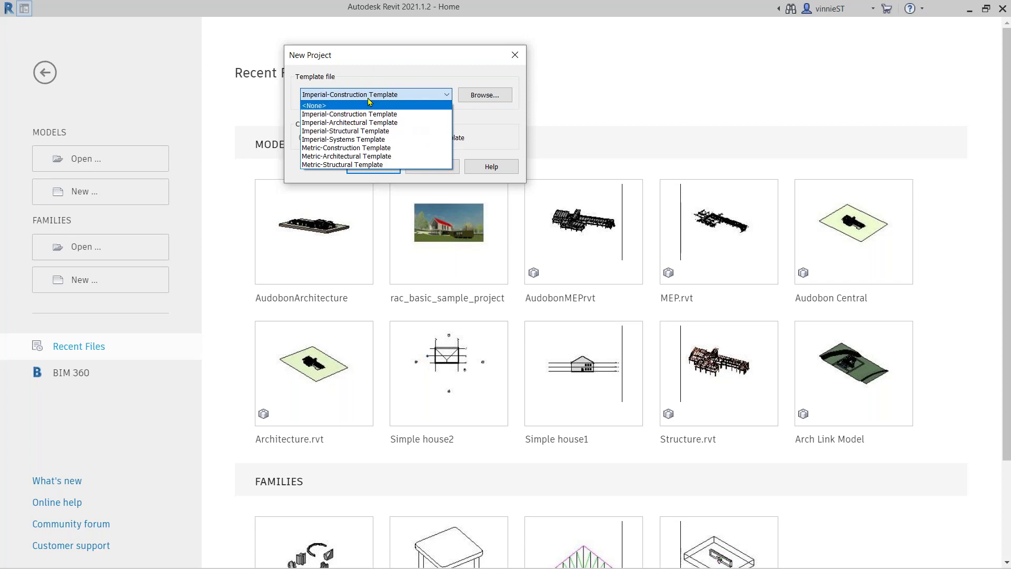
Create Project1 from the Imperial-Architectural Template, opening its empty Level 1 floor plan.
left_click(382, 124)
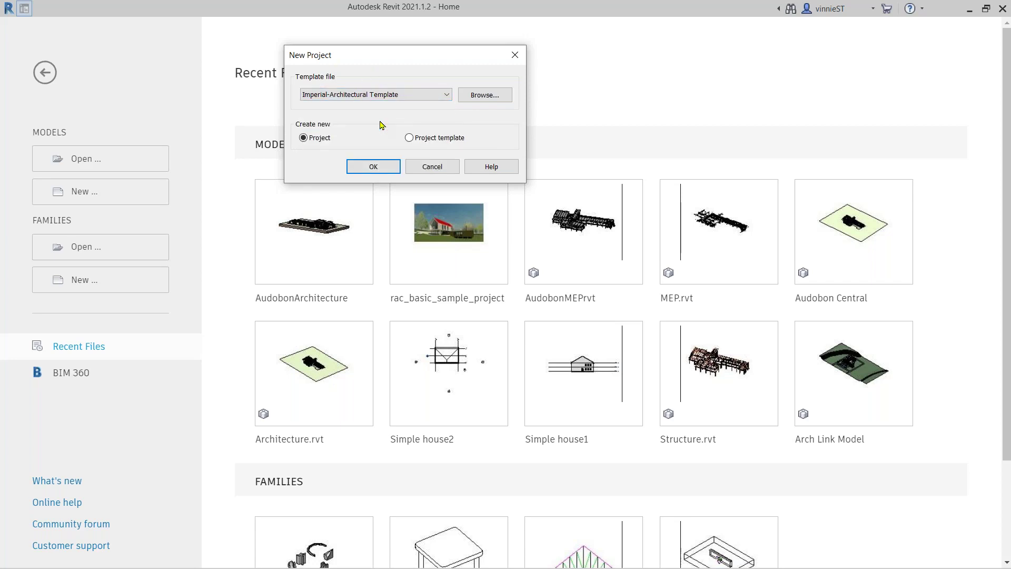
left_click(373, 167)
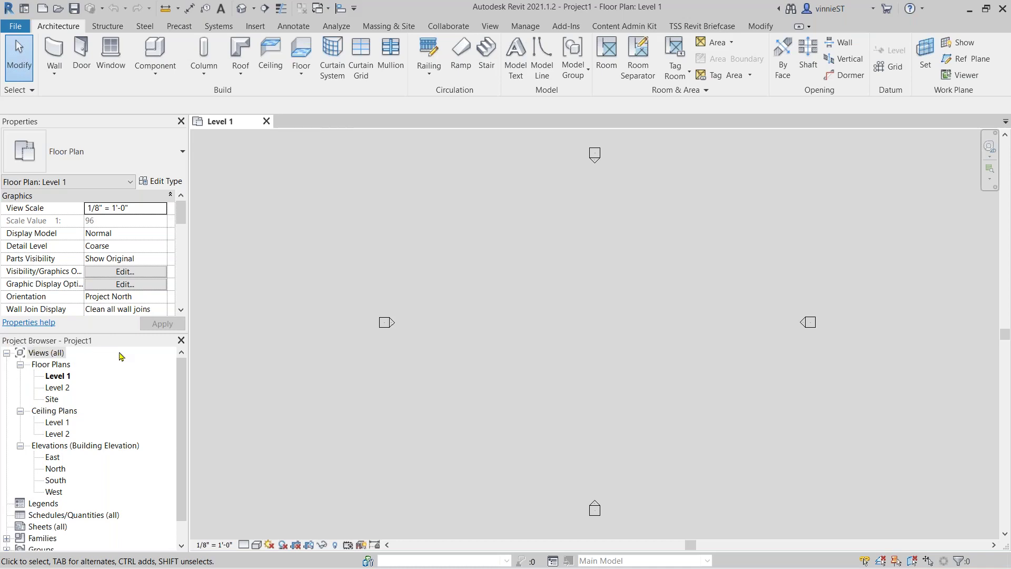
mouse_move(181, 387)
left_mouse_down()
mouse_move(179, 419)
mouse_move(180, 387)
left_mouse_up()
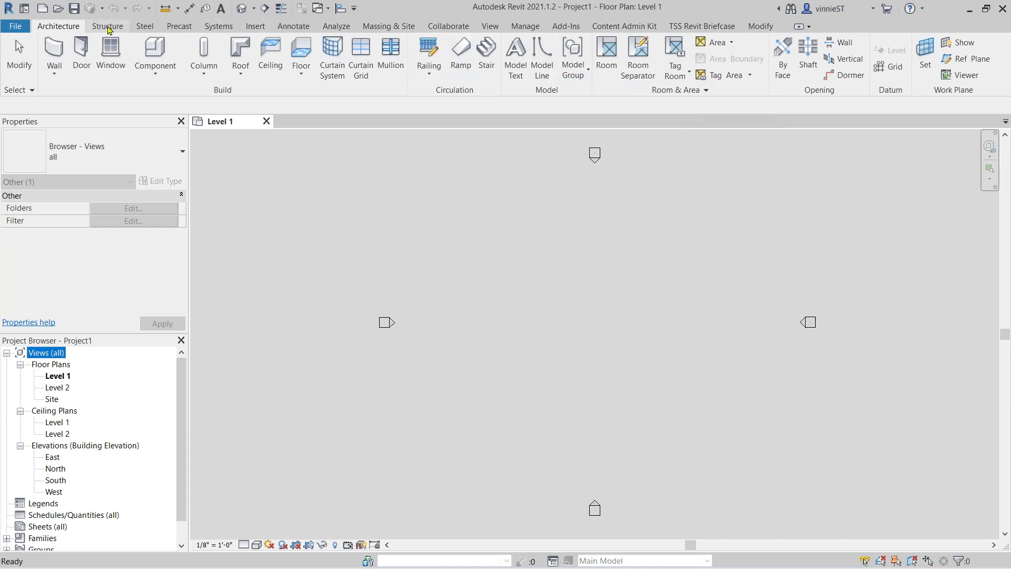
left_click(108, 26)
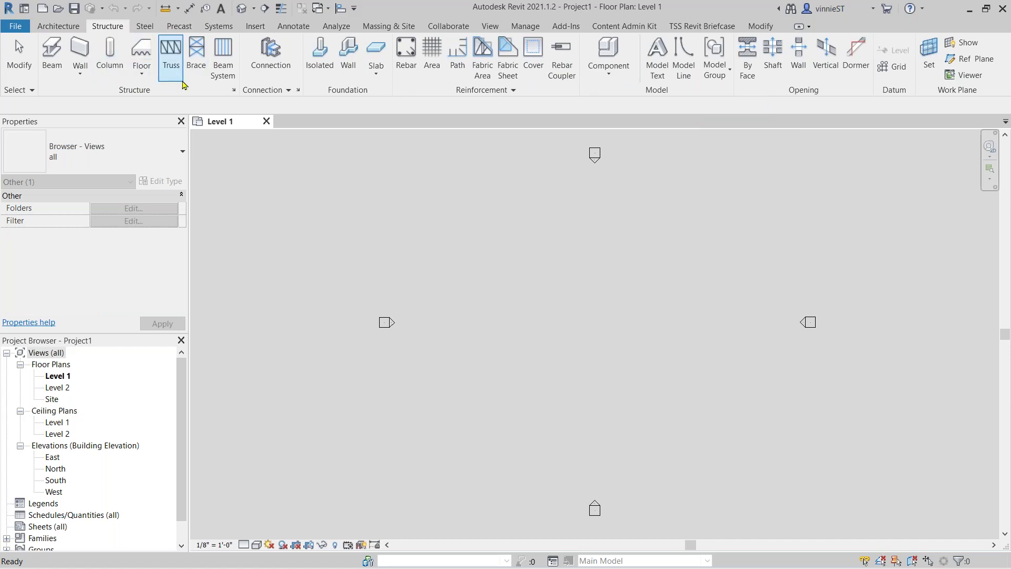
left_click(146, 28)
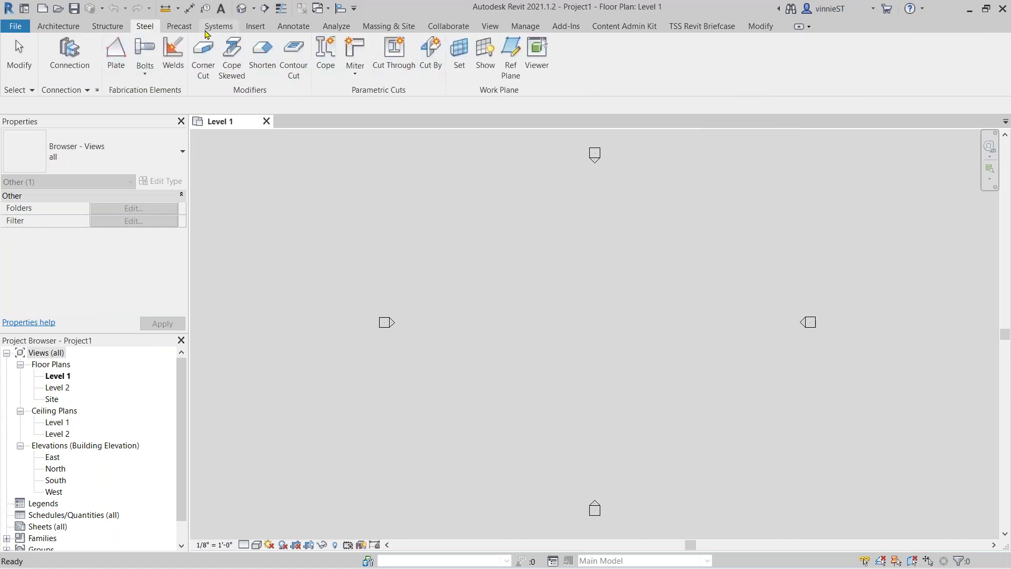
left_click(178, 30)
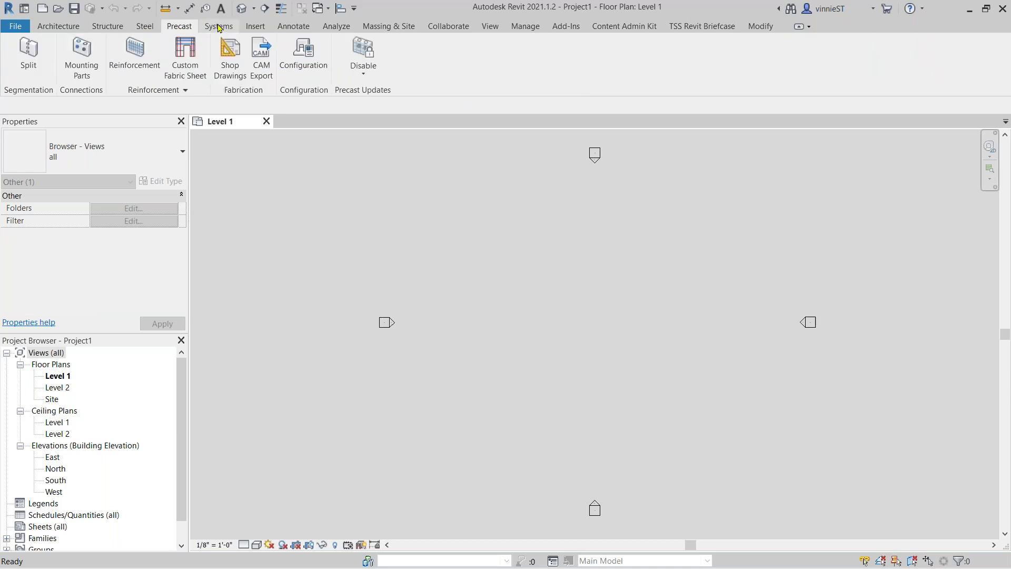
left_click(219, 27)
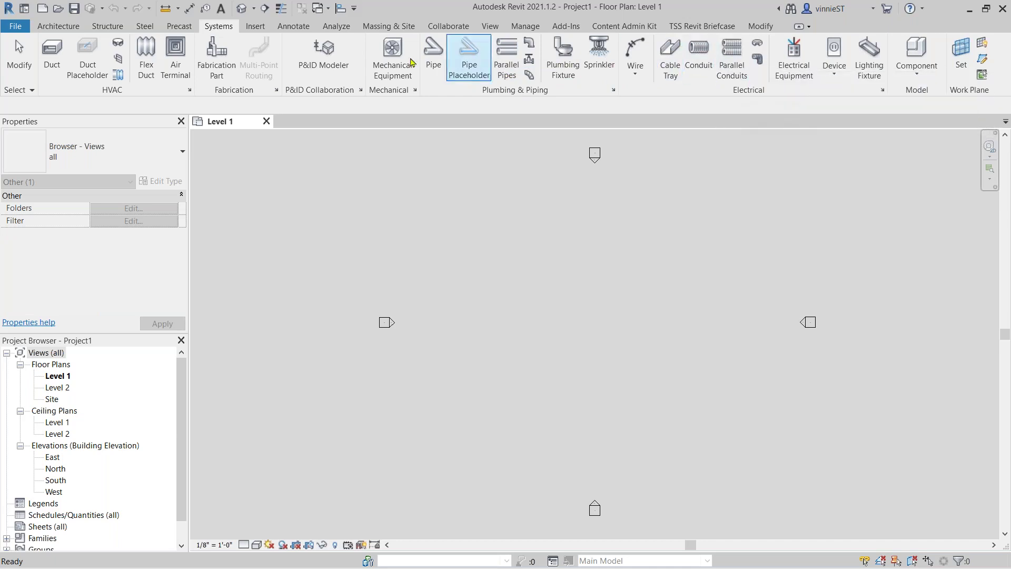
left_click(256, 27)
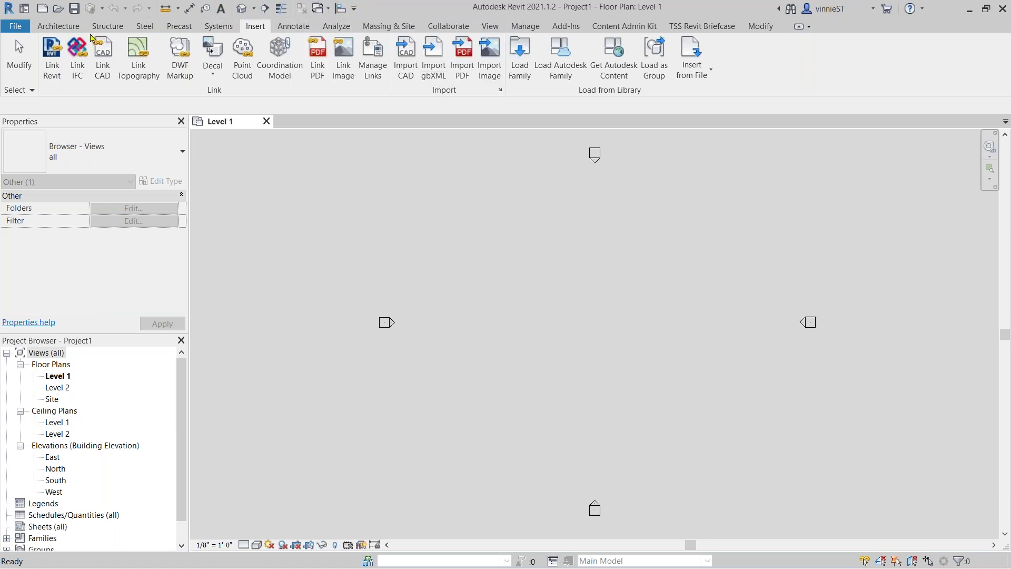
left_click(55, 29)
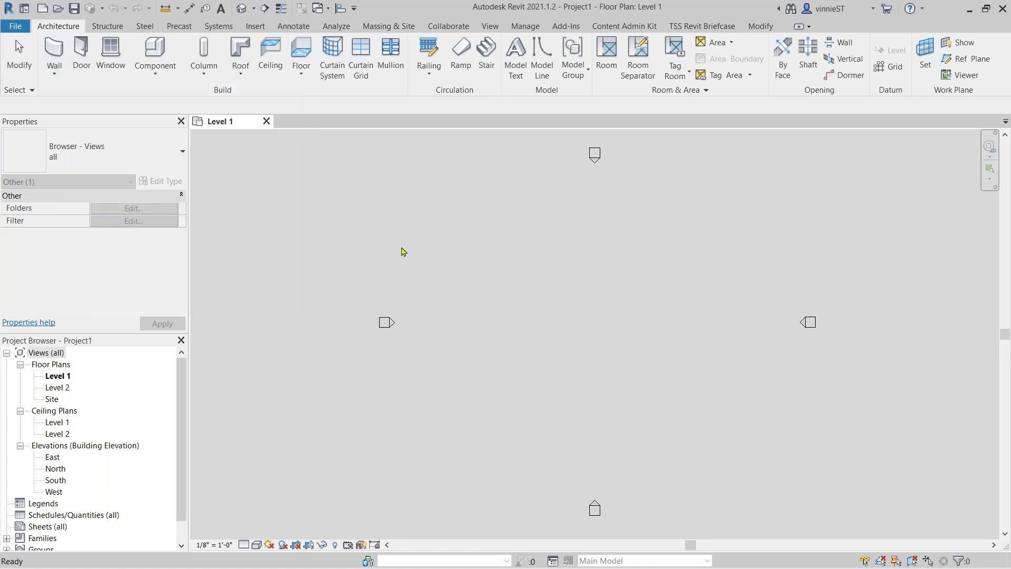
Open the Keyboard Shortcuts dialog with KS, centre it, and browse the Assignments list.
key("k")
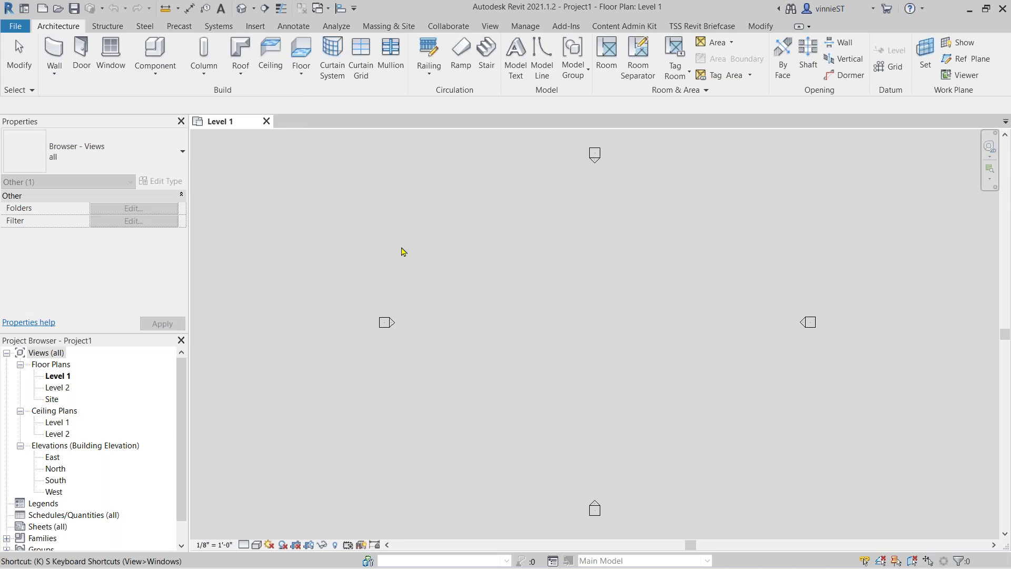
key("s")
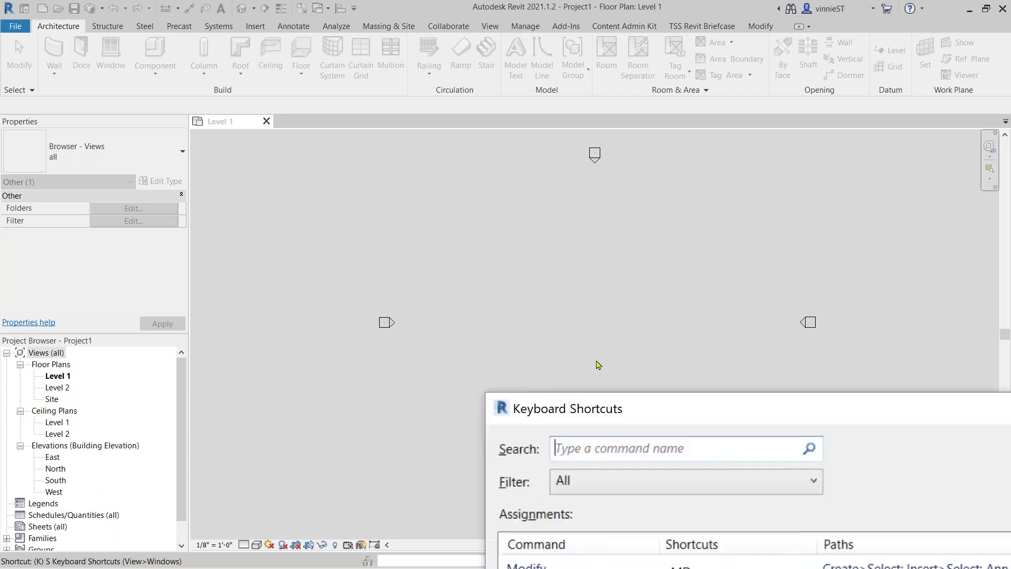
left_click_drag(605, 403, 396, 59)
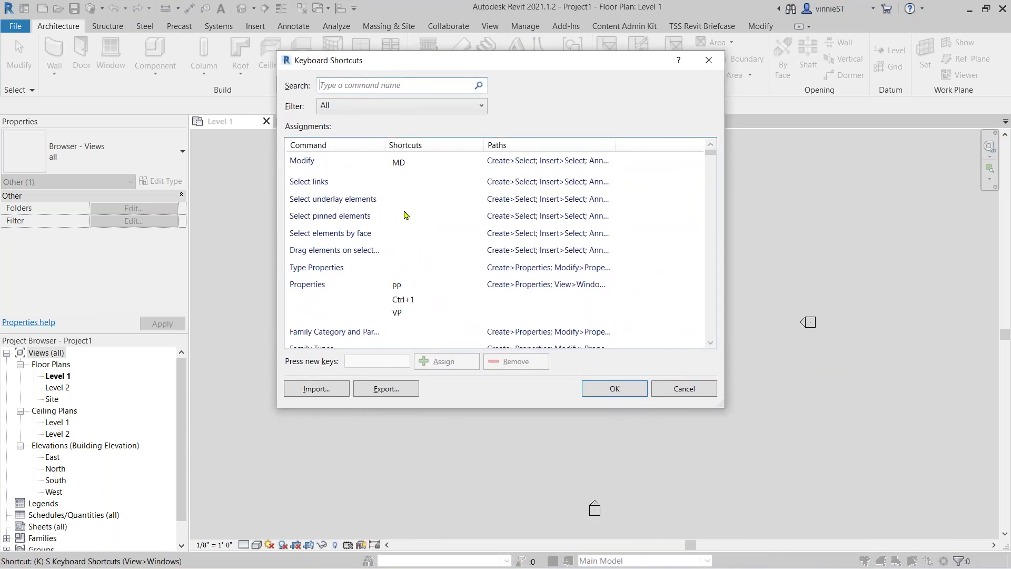
scroll(414, 232, "down", 4)
scroll(414, 232, "down", 6)
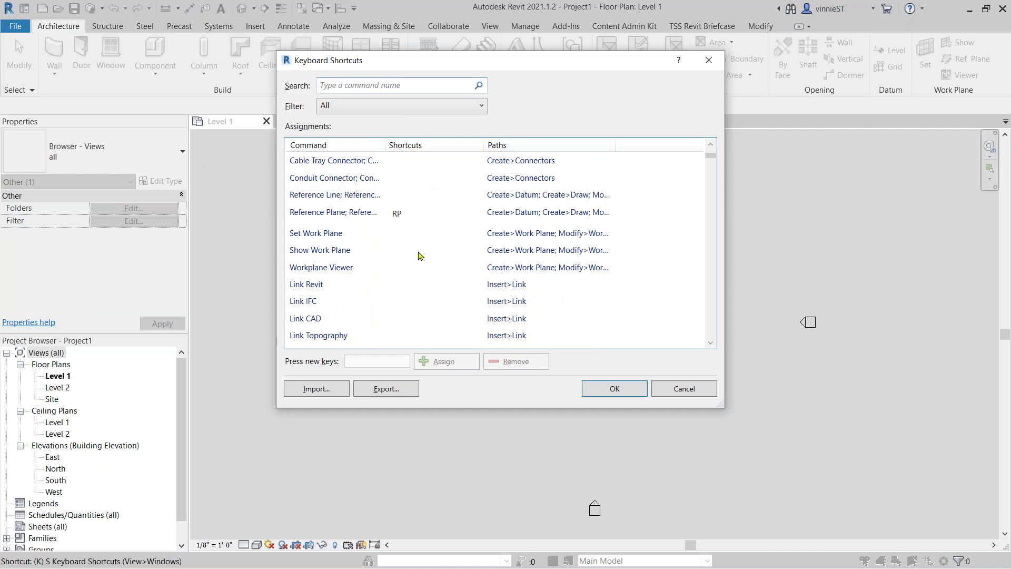
scroll(419, 255, "down", 1)
scroll(419, 255, "up", 10)
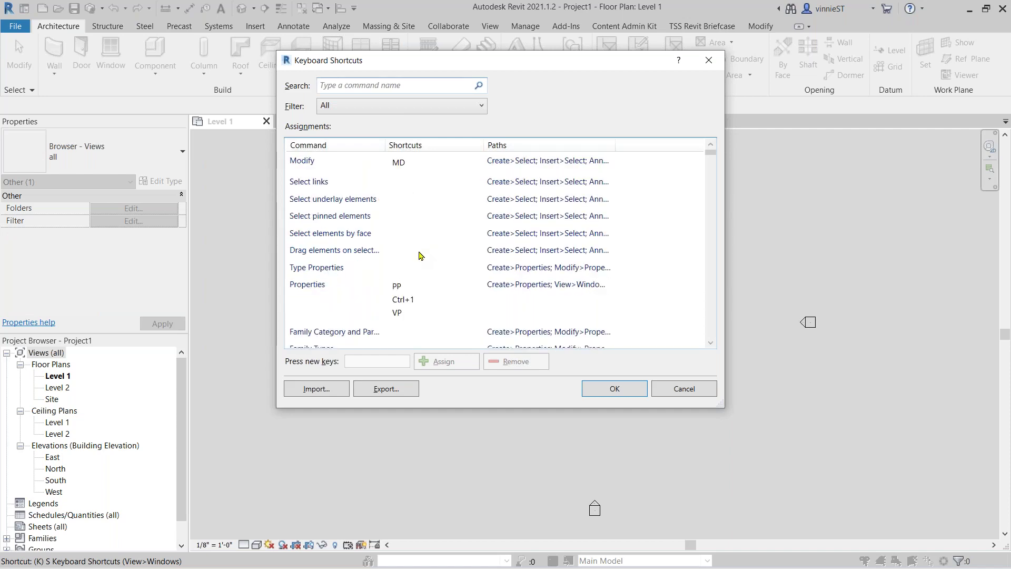
Close the Keyboard Shortcuts dialog and scroll the Project Browser down and back up.
left_click(709, 61)
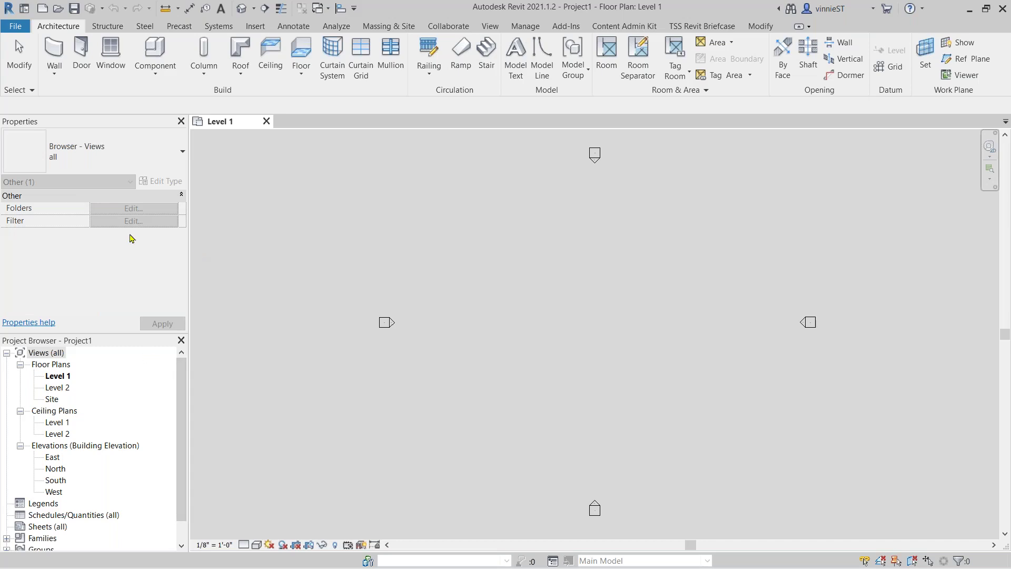
scroll(174, 434, "down", 1)
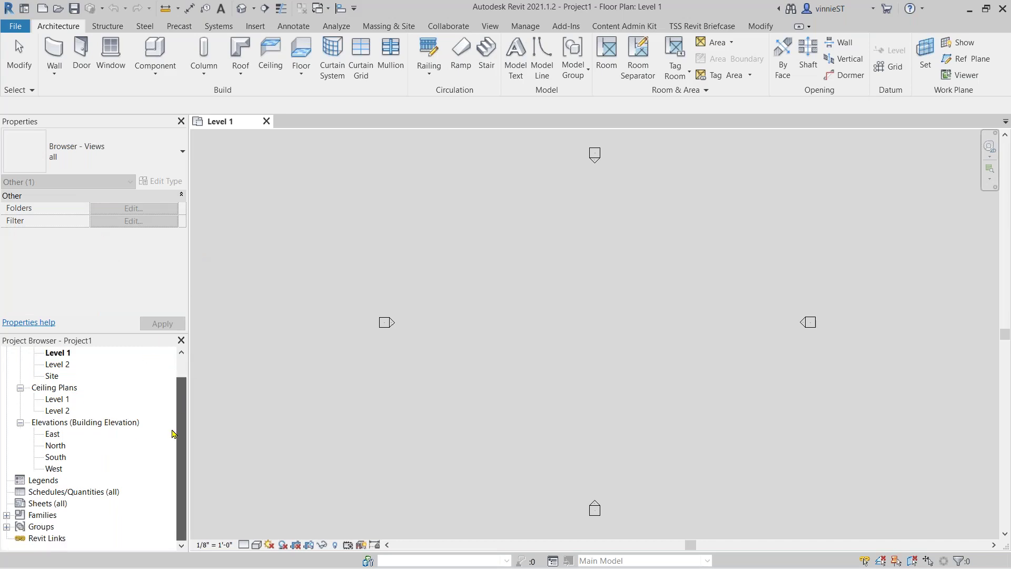
scroll(174, 433, "up", 1)
scroll(176, 399, "down", 1)
scroll(182, 398, "up", 1)
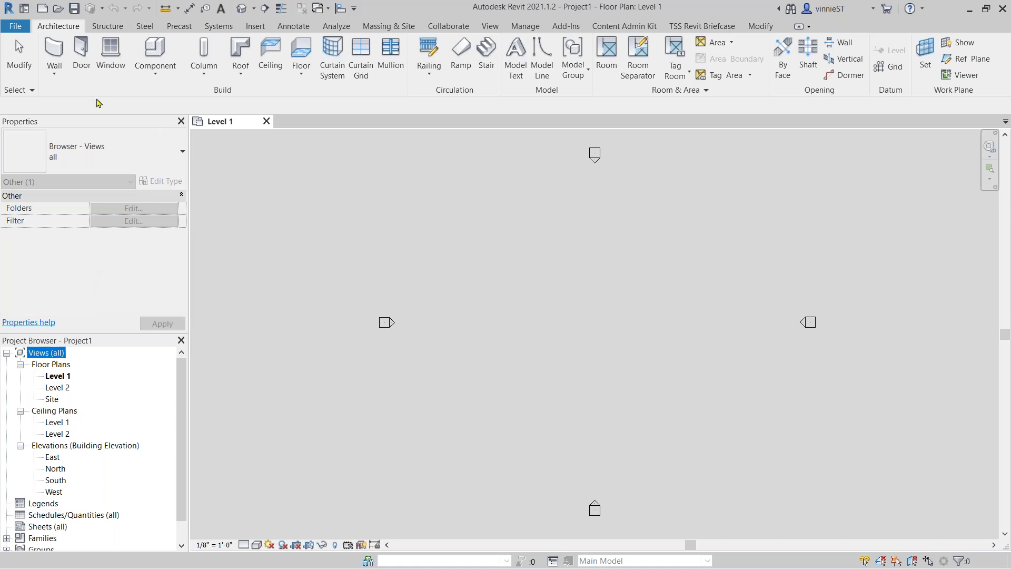
Start the Architectural Wall tool with Basic Wall: Exterior - Brick on CMU as the type.
left_click(52, 75)
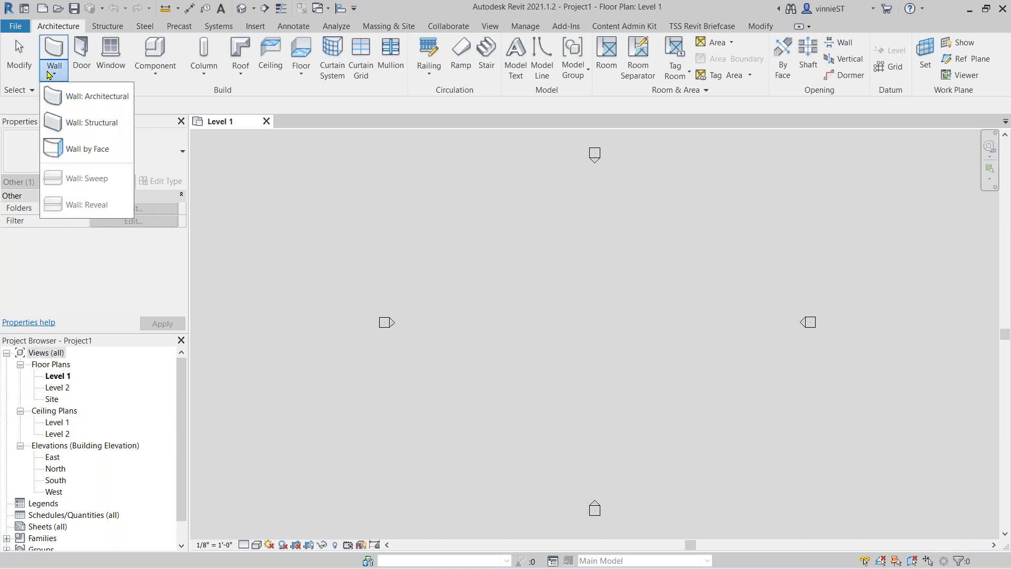
left_click(86, 98)
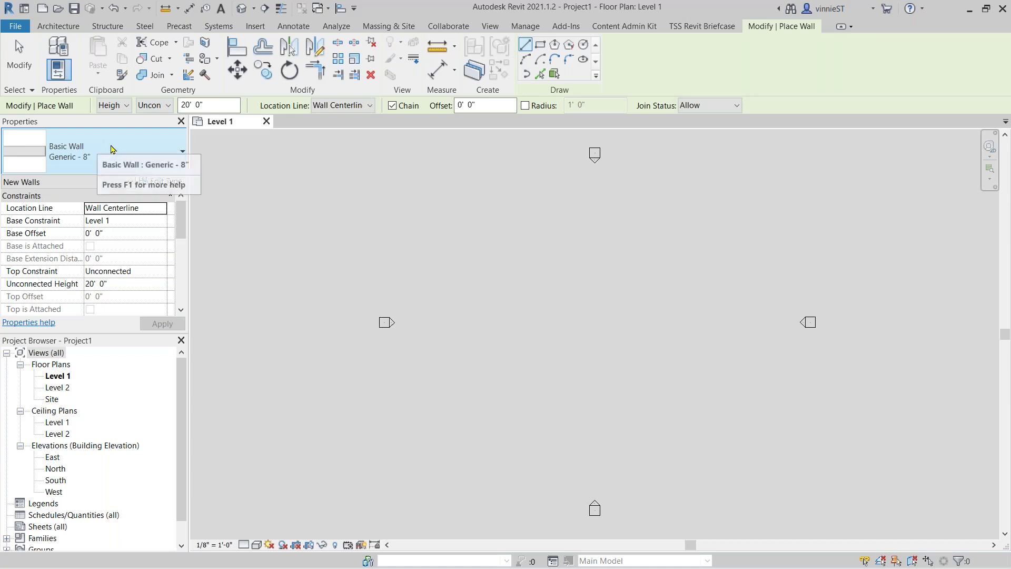
left_click(111, 151)
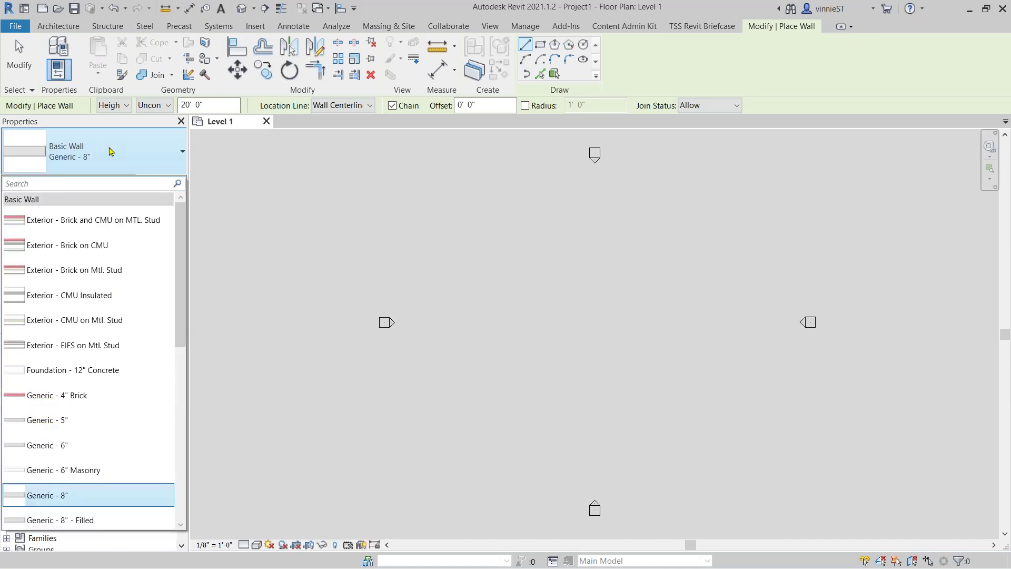
left_click(89, 246)
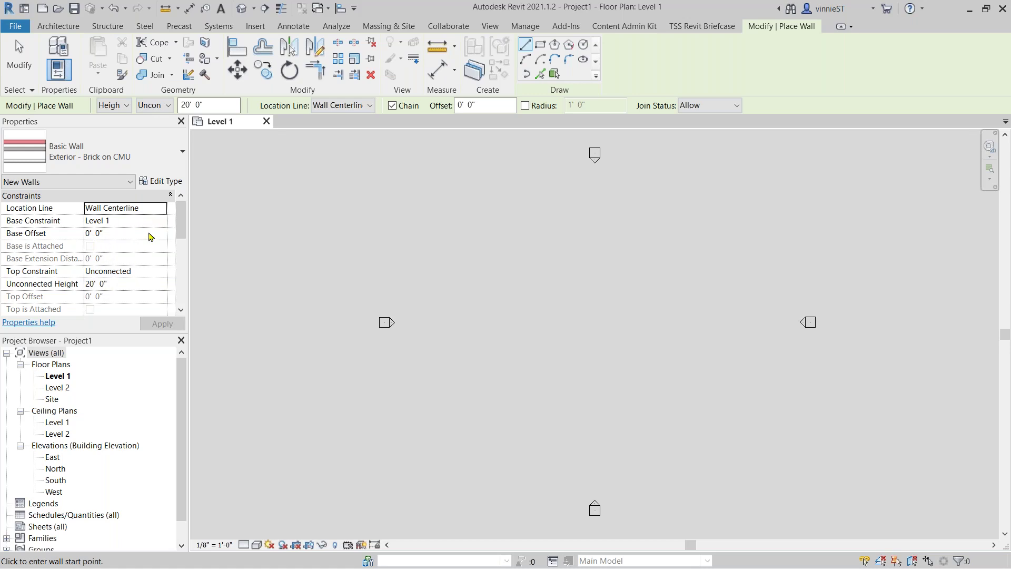
mouse_move(179, 218)
left_mouse_down()
mouse_move(179, 269)
mouse_move(165, 272)
mouse_move(180, 277)
mouse_move(179, 214)
left_mouse_up()
middle_click_drag(641, 367, 625, 365)
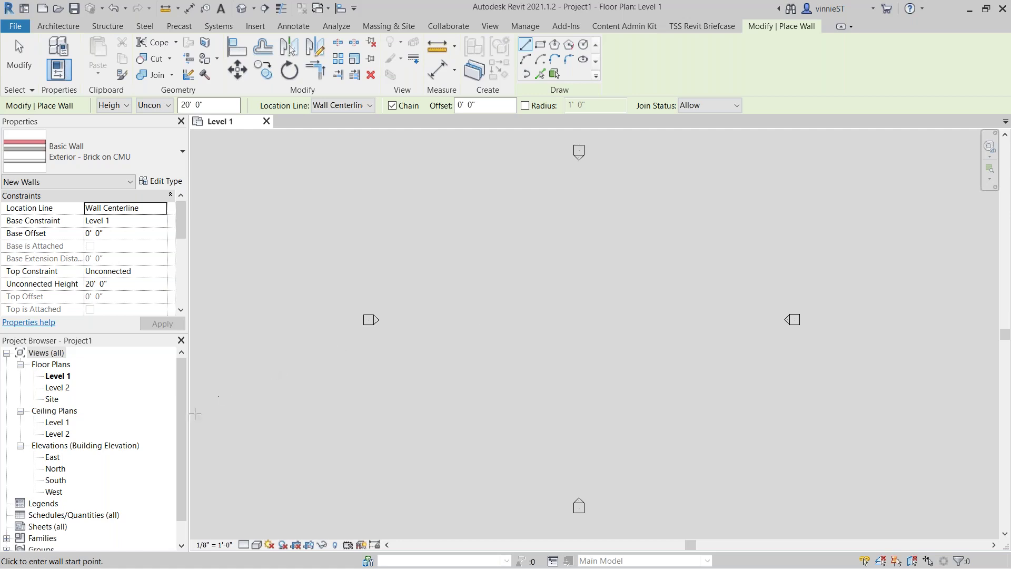
In the South elevation, add Level 3 by picking Level 2 with a 10' offset.
double_click(55, 480)
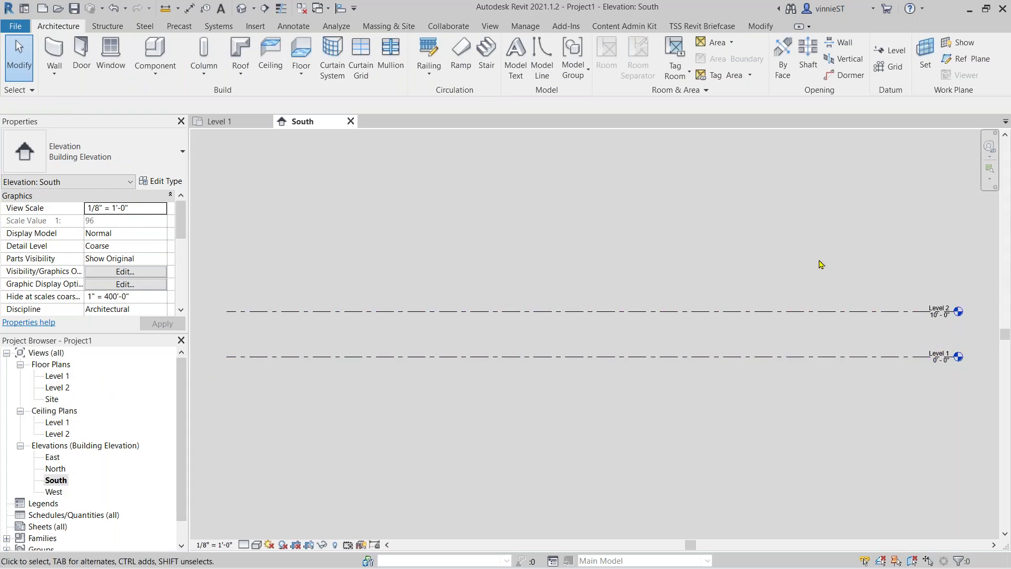
scroll(607, 334, "up", 3)
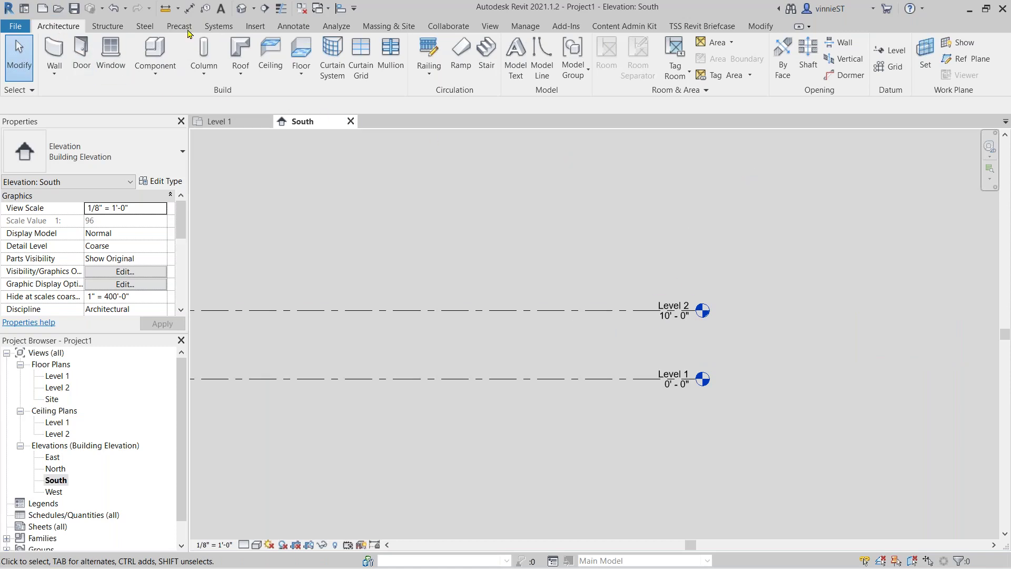
left_click(890, 50)
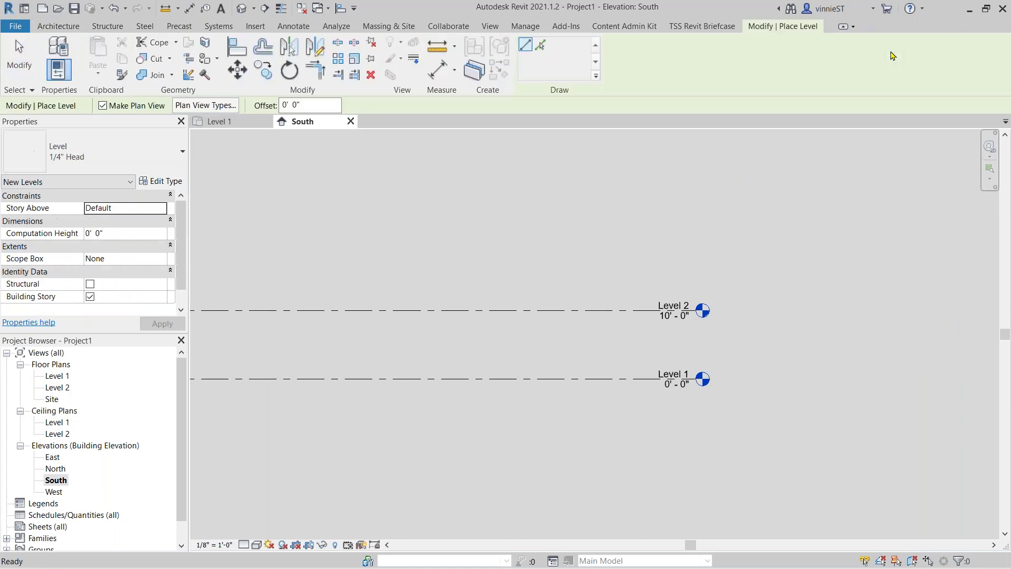
left_click(541, 45)
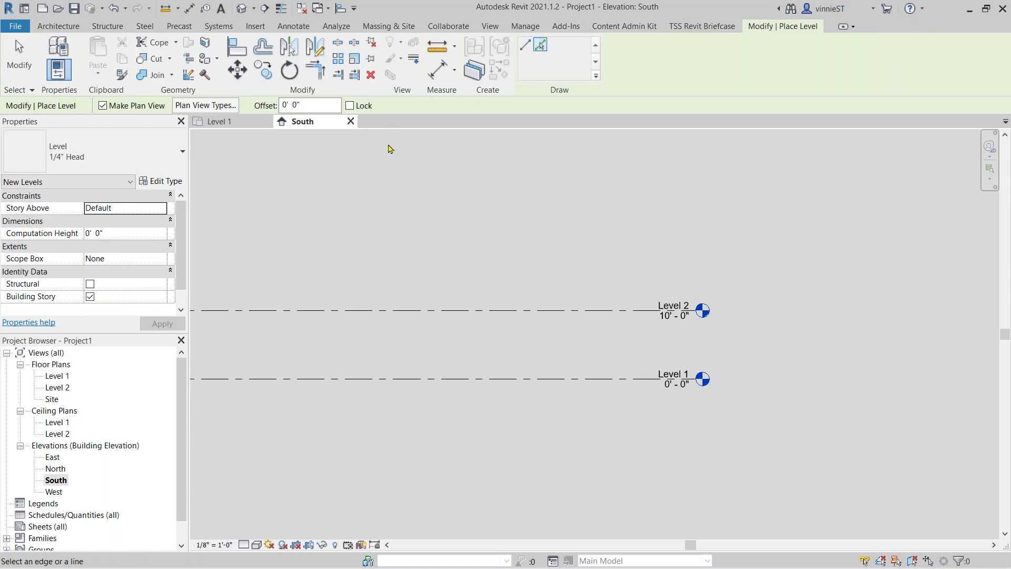
double_click(308, 106)
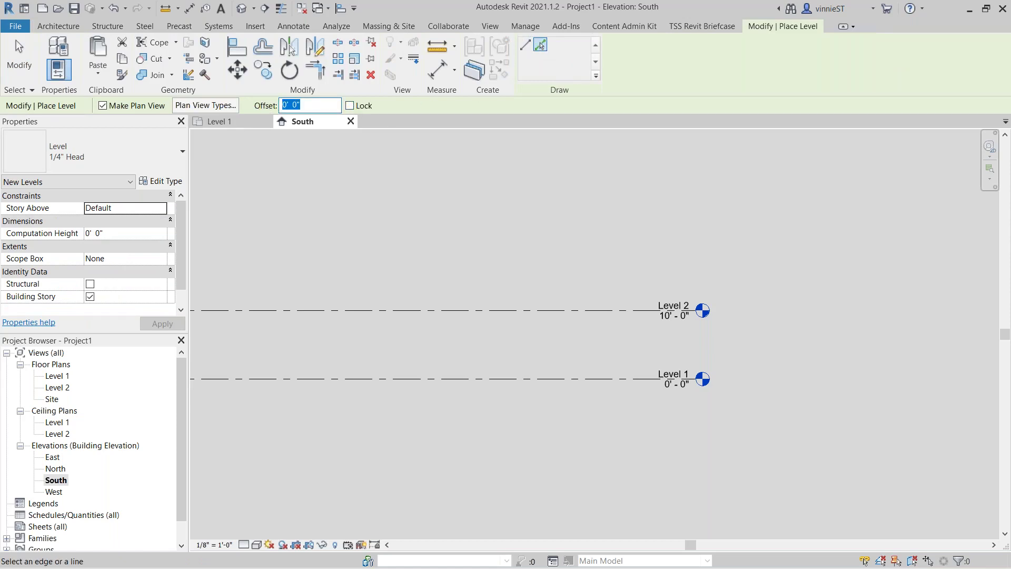
type("10")
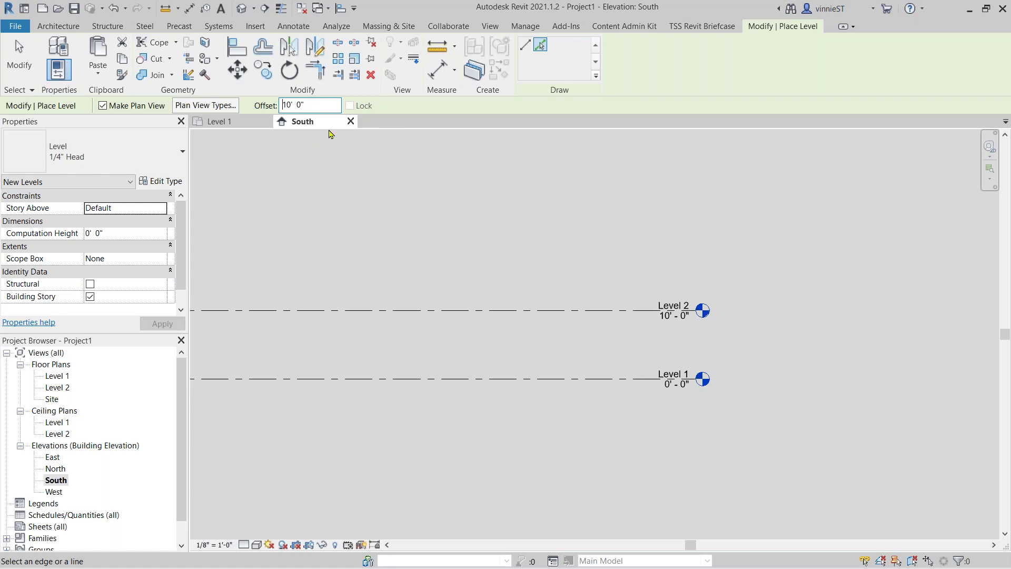
left_click(576, 310)
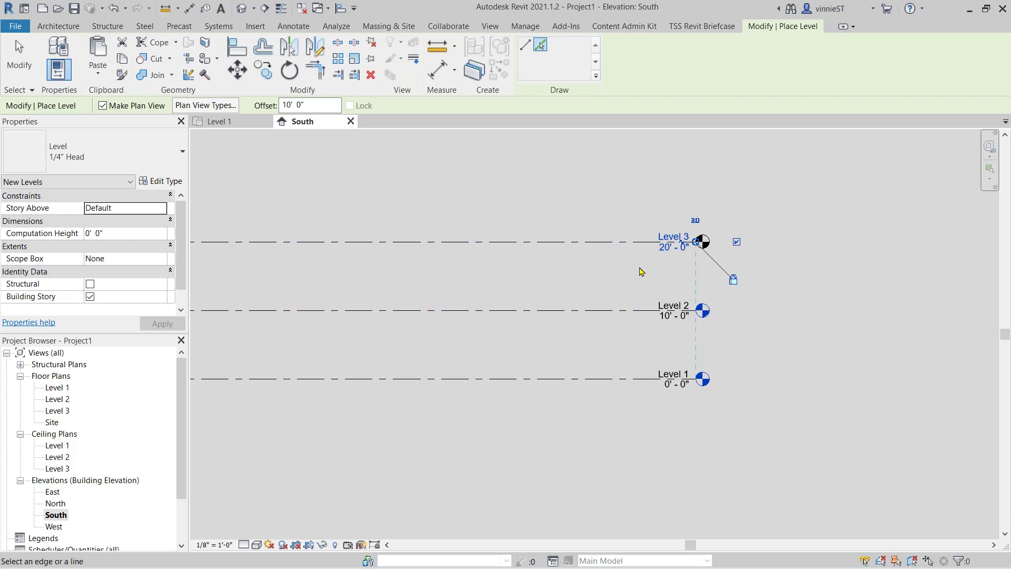
scroll(641, 272, "up", 1)
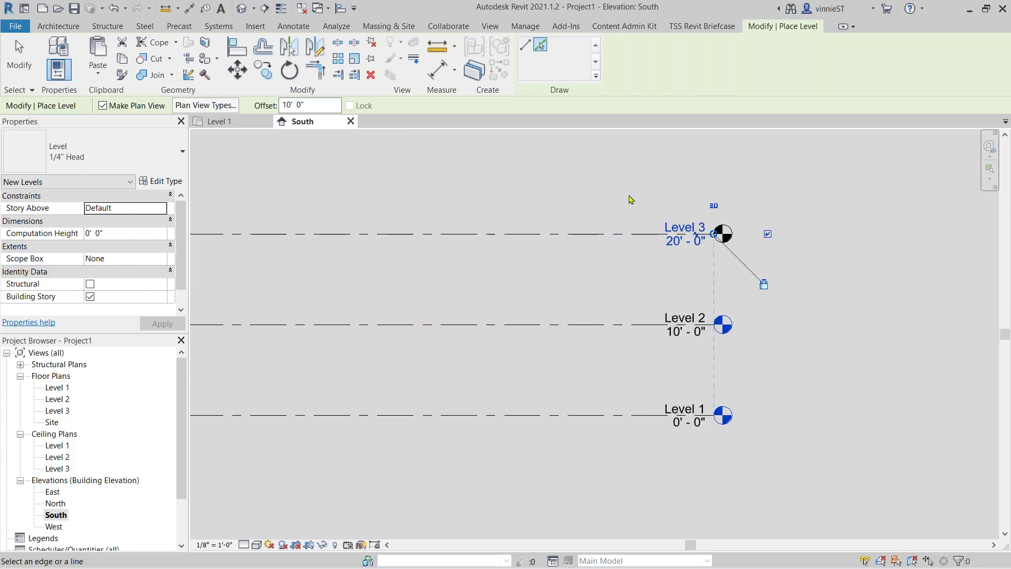
key("Escape")
key("Escape")
Rename Level 3 to Roof, including its corresponding views.
left_click(683, 227)
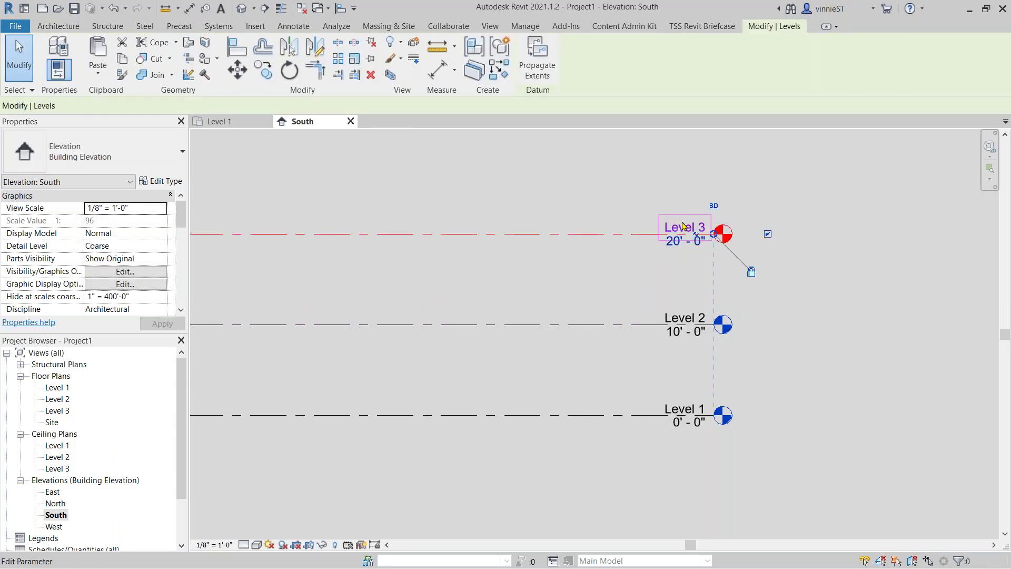
left_click(683, 227)
type("Roof")
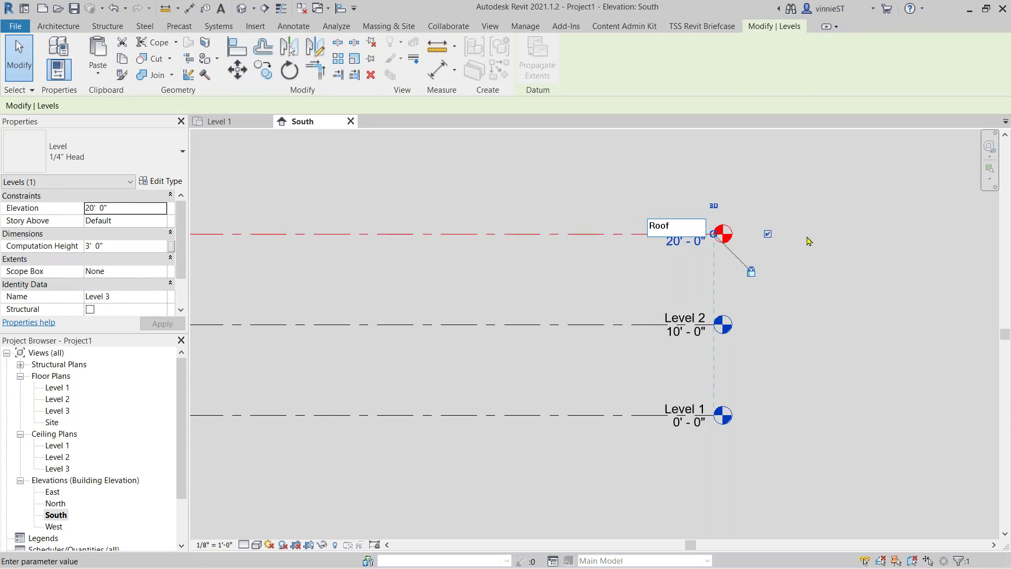
key("Return")
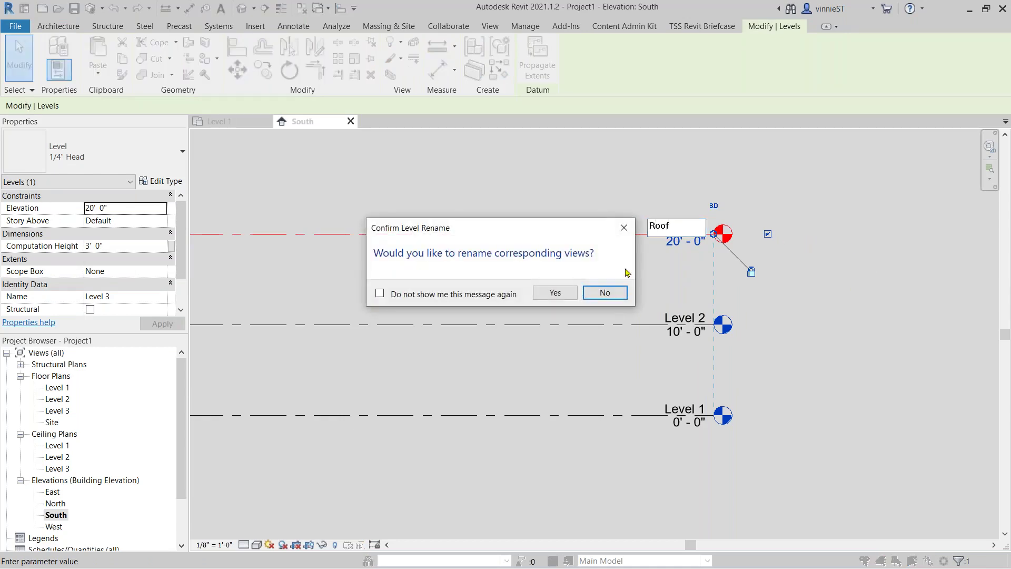
left_click(551, 294)
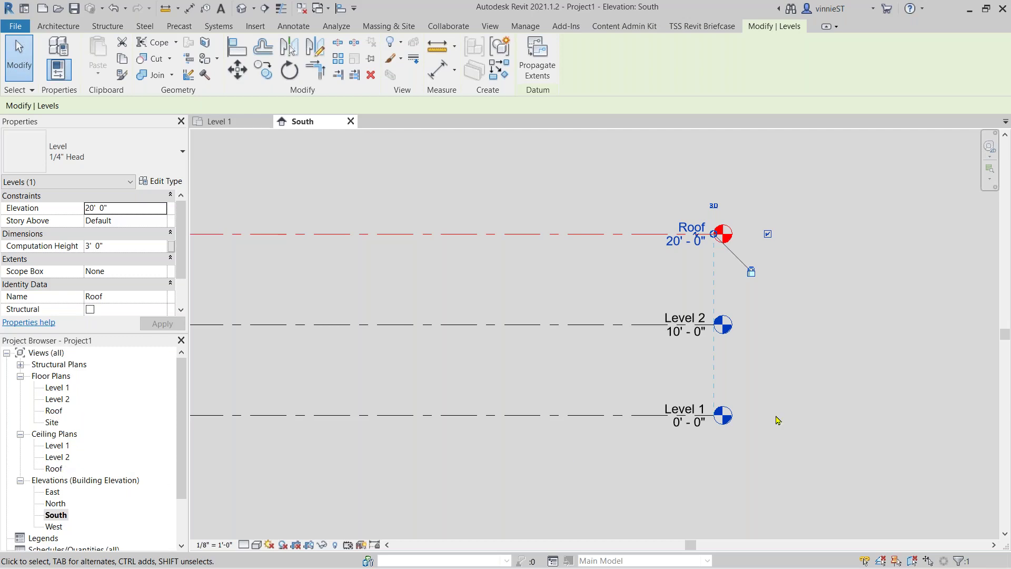
Rename Level 2 to Floor 2, including its corresponding views.
left_click(806, 319)
double_click(685, 319)
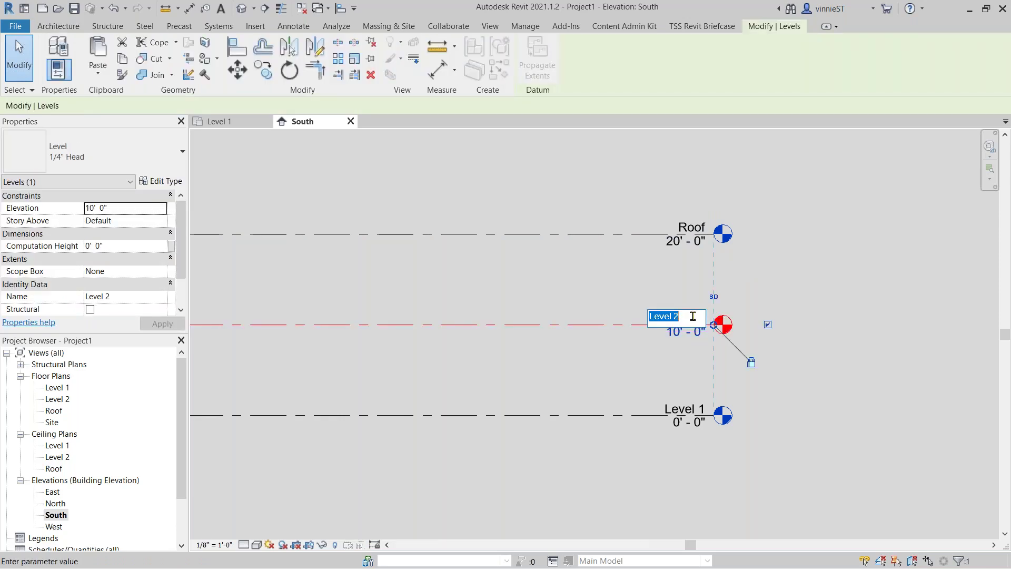
type("Fl")
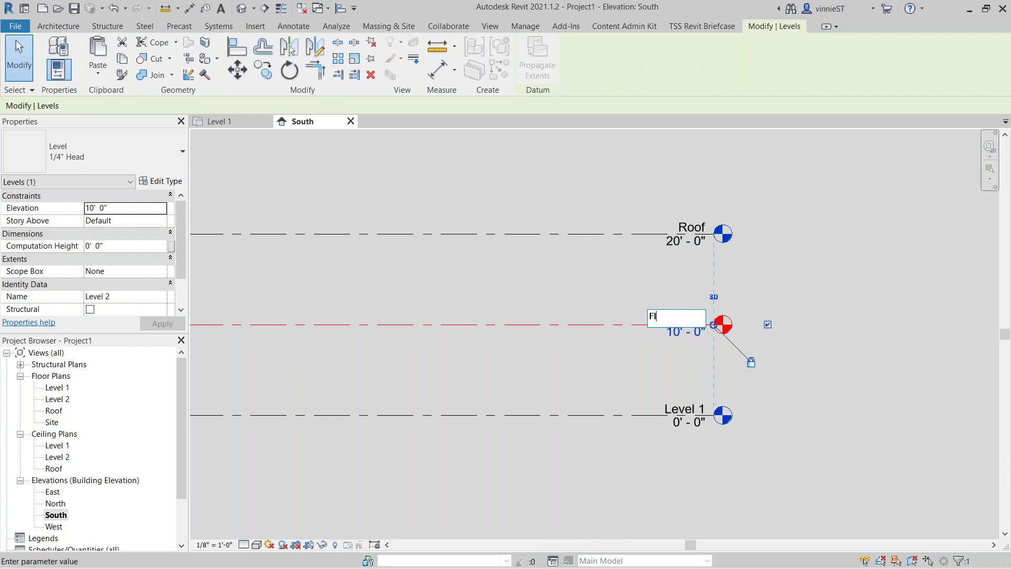
type("oor 2")
key("Return")
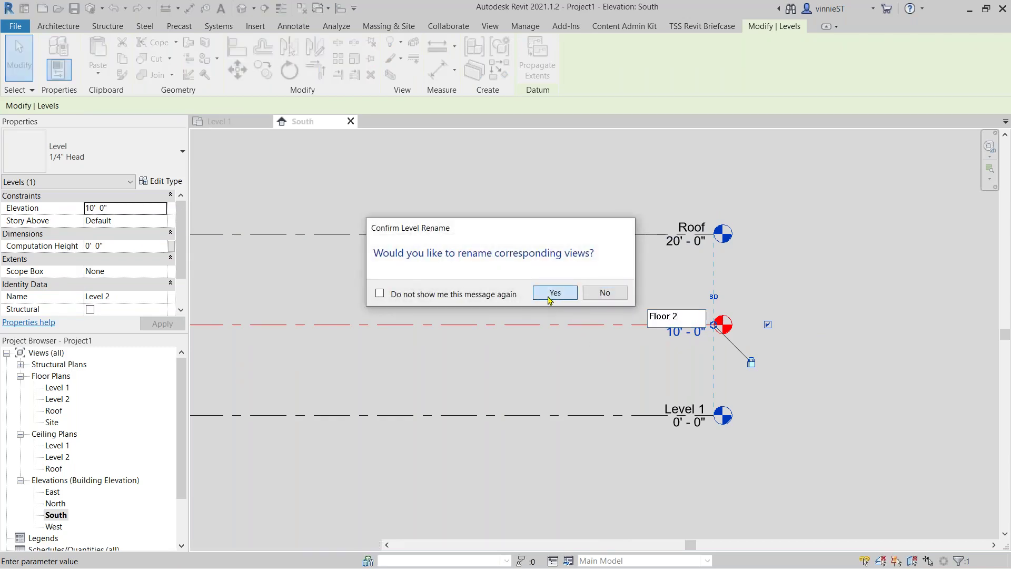
left_click(555, 292)
Rename Level 1 to Floor 1 with its views, then zoom to fit (ZF).
left_click(702, 415)
left_click(684, 410)
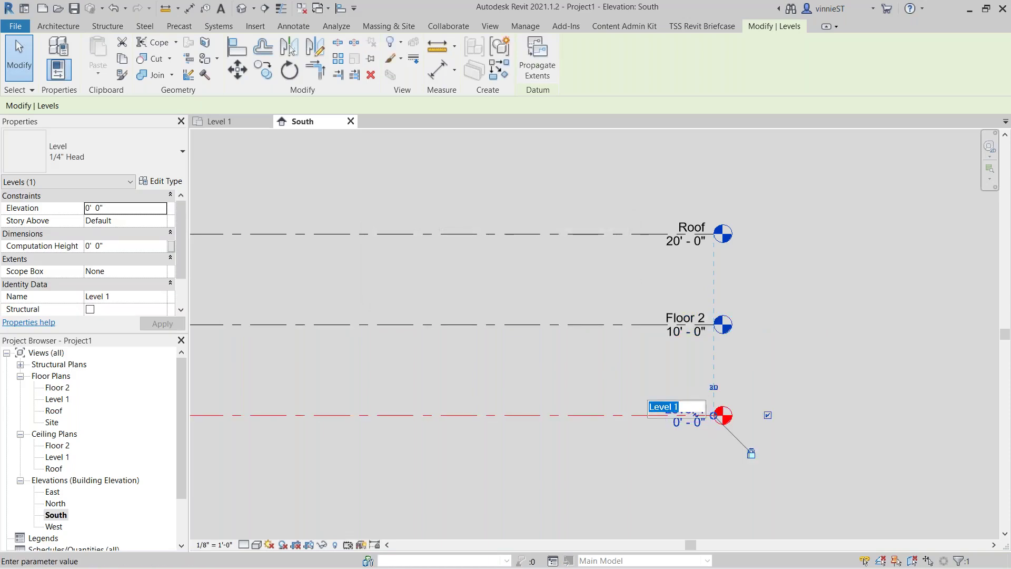
type("Floor 1")
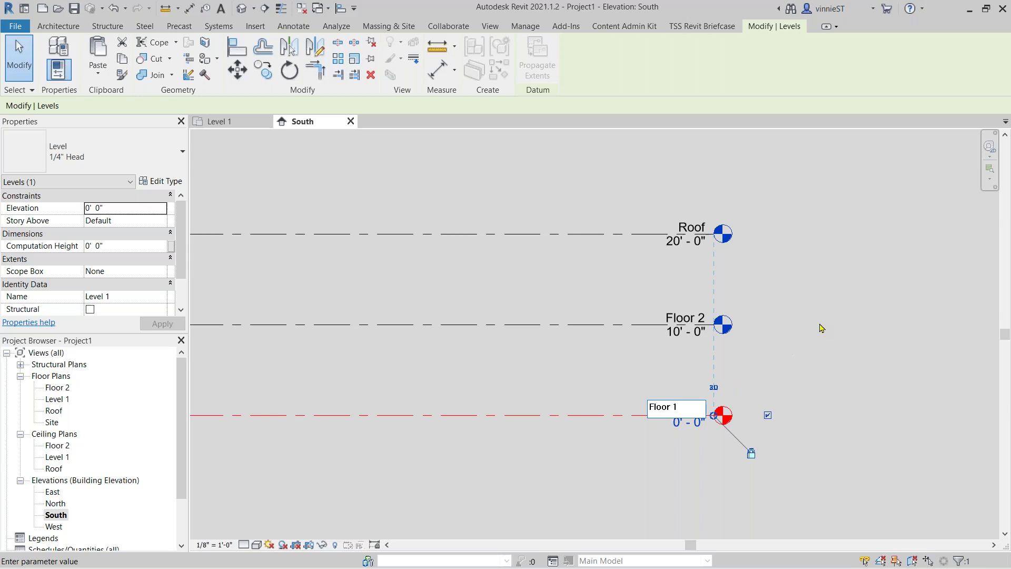
key("Return")
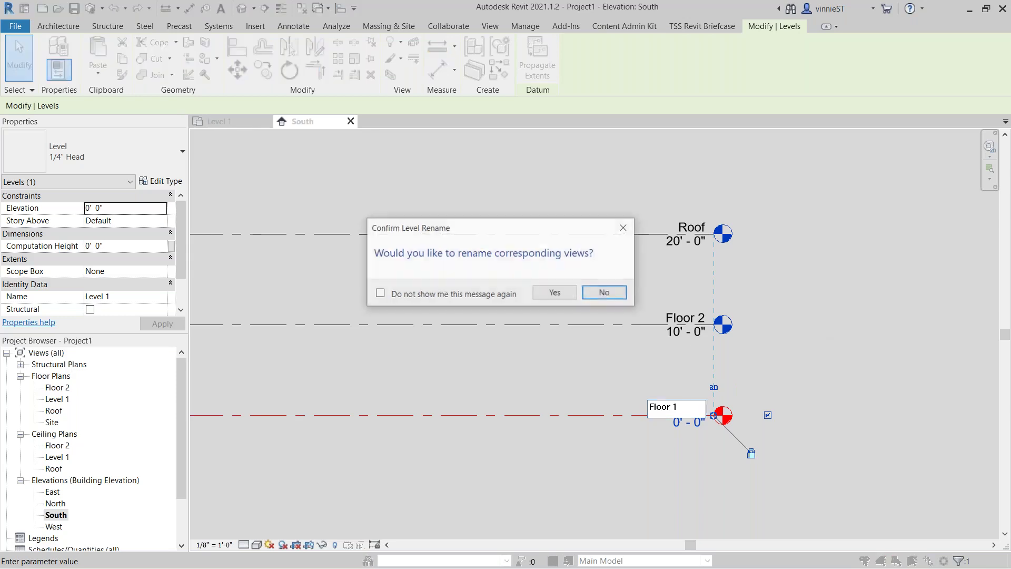
left_click(556, 293)
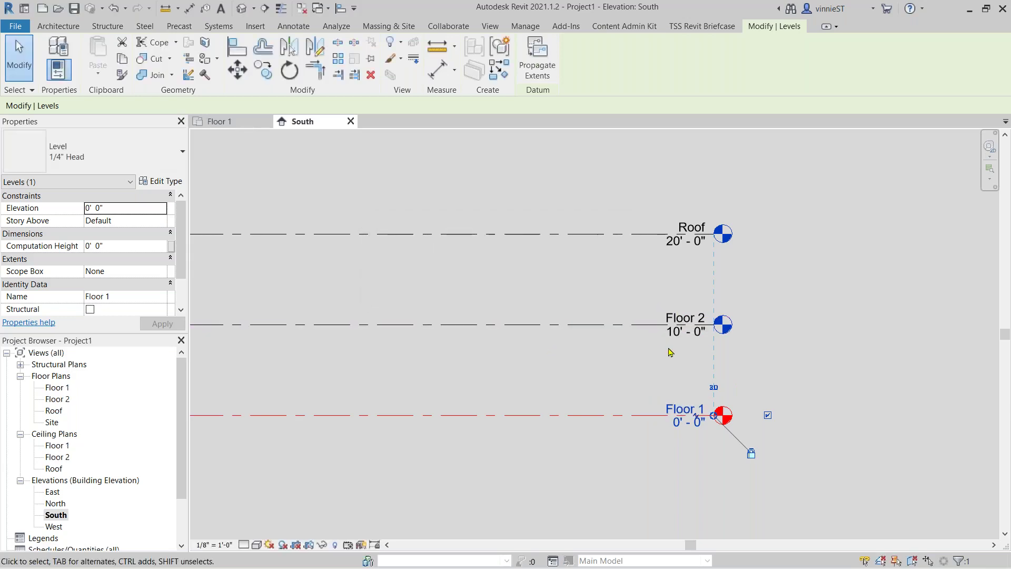
scroll(677, 362, "down", 3)
scroll(685, 364, "down", 2)
key("z")
key("f")
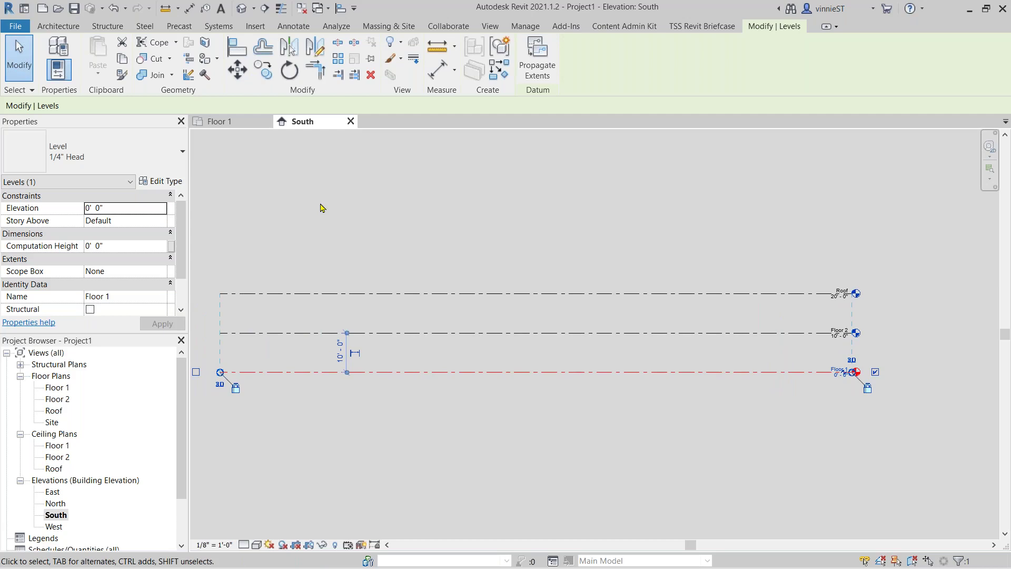
Tile the South elevation and Floor 1 plan (WT) and pan both to frame their contents.
key("w")
key("t")
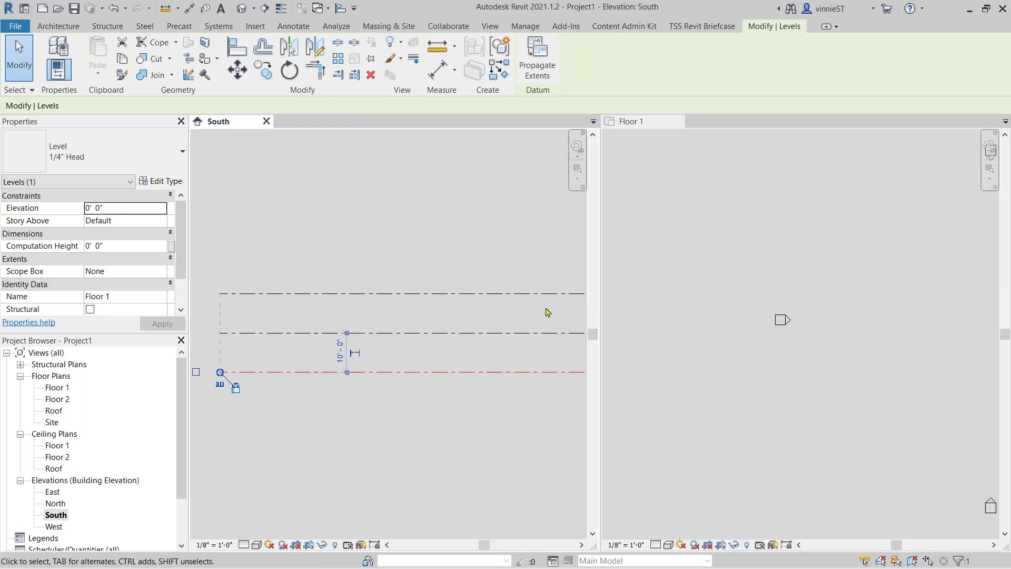
middle_click_drag(548, 312, 316, 318)
scroll(316, 318, "down", 2)
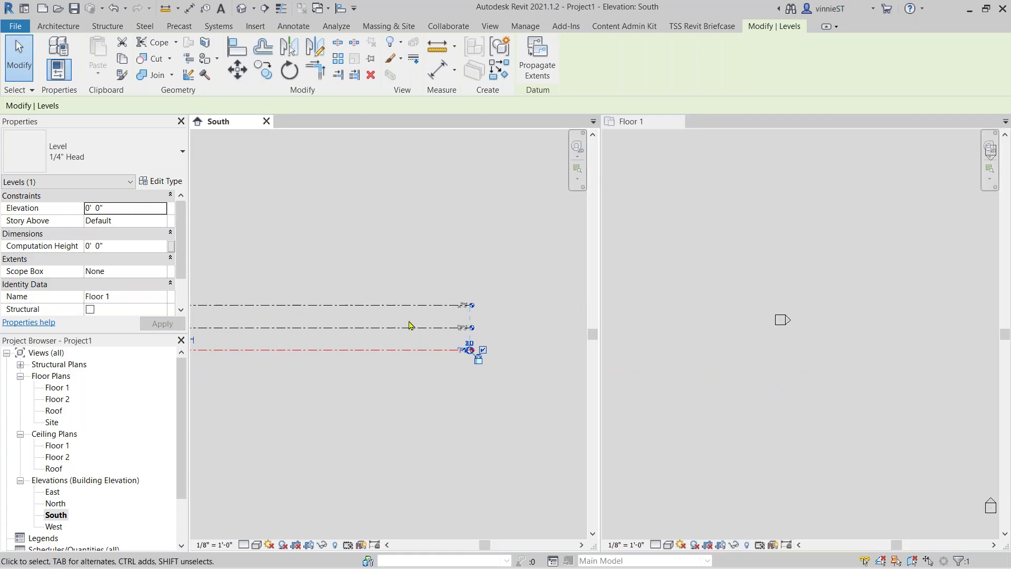
scroll(401, 325, "up", 1)
scroll(775, 329, "down", 2)
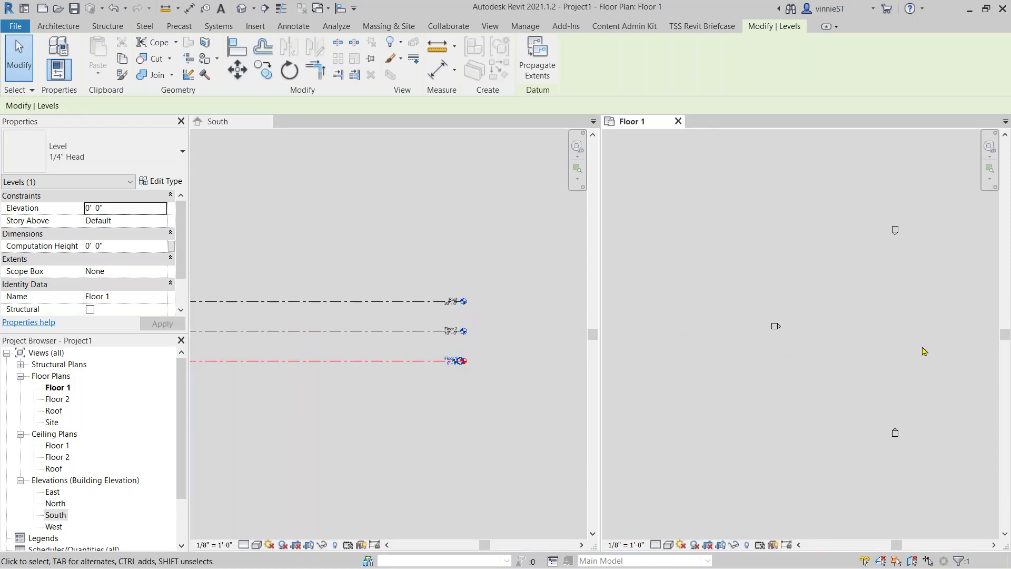
middle_click_drag(925, 352, 838, 350)
Make the Floor 1 plan active and widen its window, recentring the elevation markers.
left_click(464, 434)
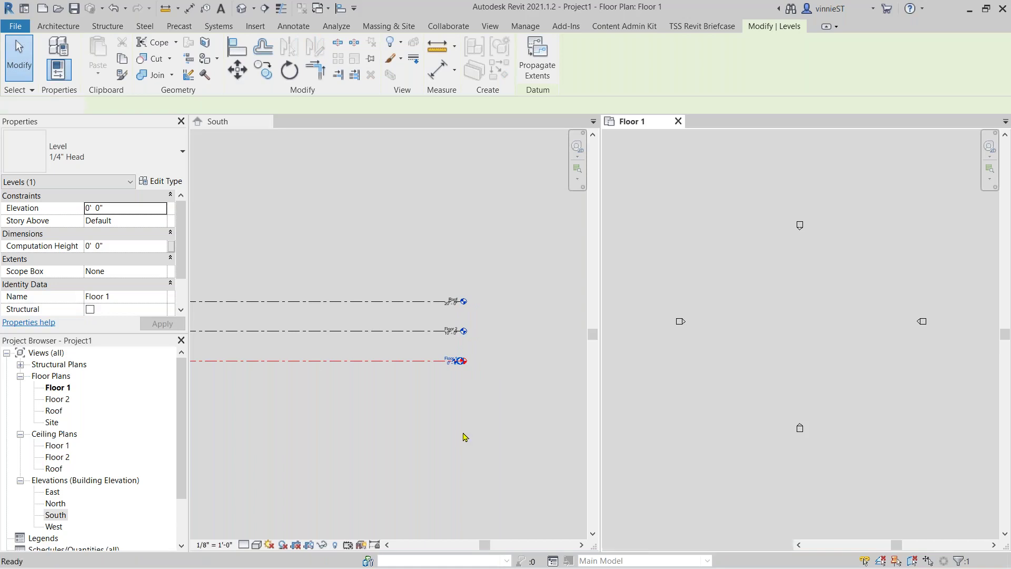
left_click(750, 364)
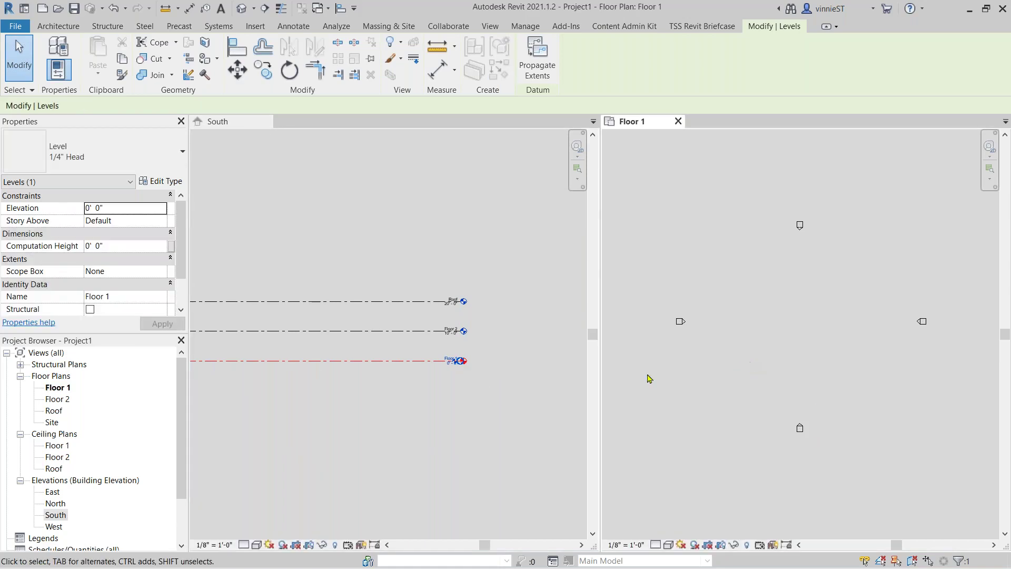
left_click(387, 418)
left_click(387, 418)
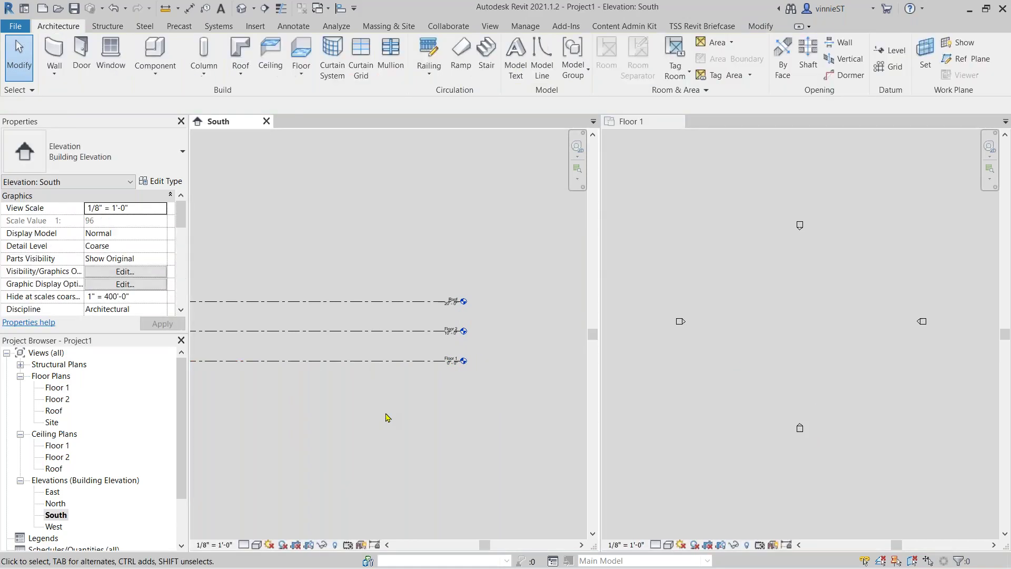
left_click(779, 347)
left_click_drag(595, 248, 520, 247)
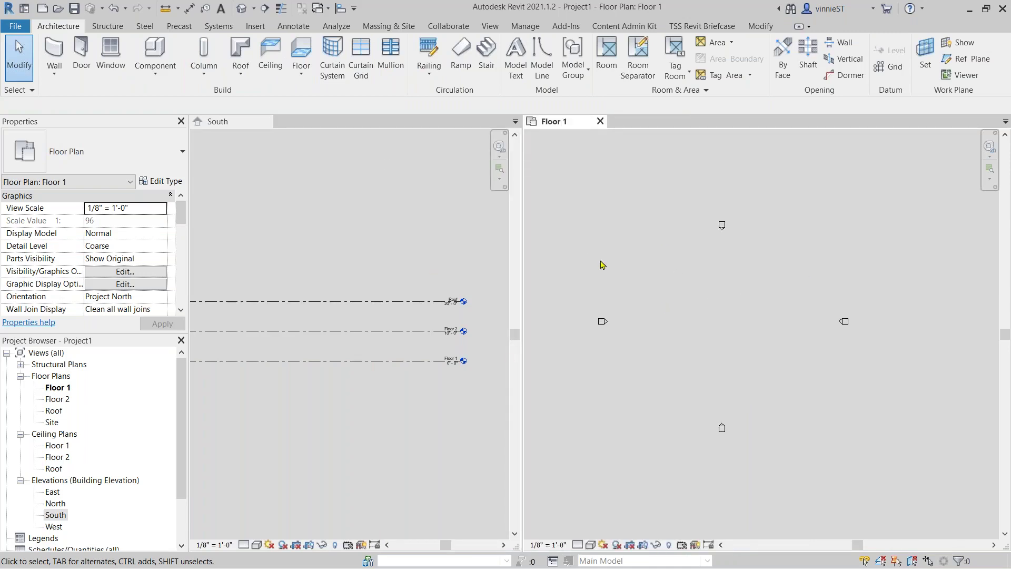
scroll(716, 339, "up", 2)
middle_click_drag(718, 337, 769, 335)
Draw horizontal grid lines 1 and 2, 40'-0" apart, in the Floor 1 plan.
left_click(891, 66)
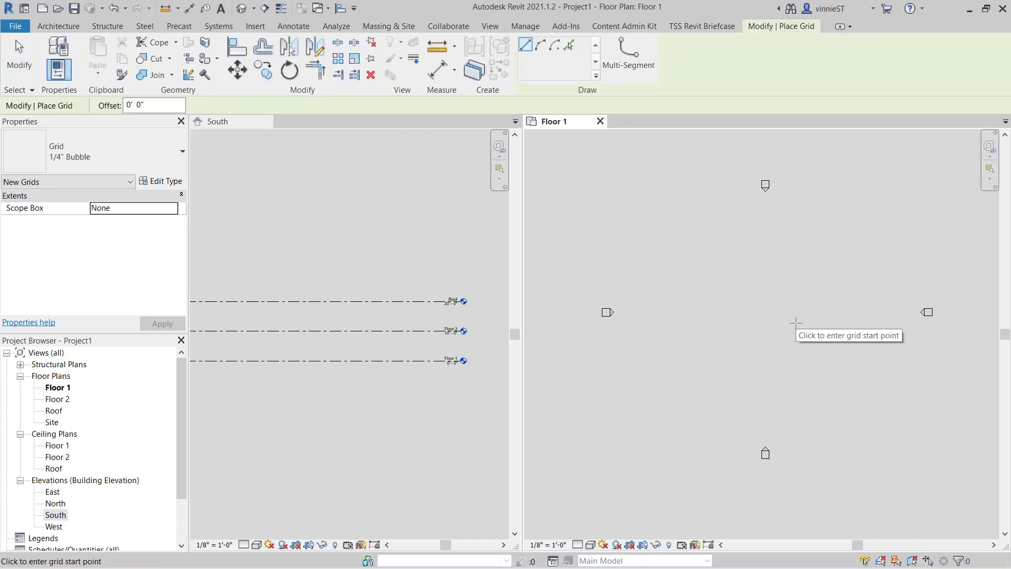
left_click(689, 275)
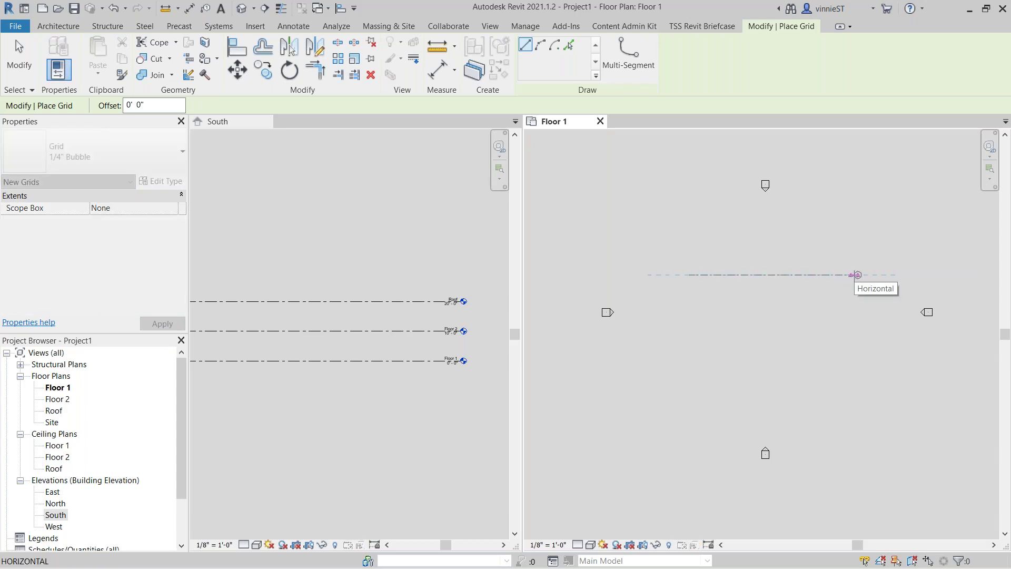
left_click(854, 274)
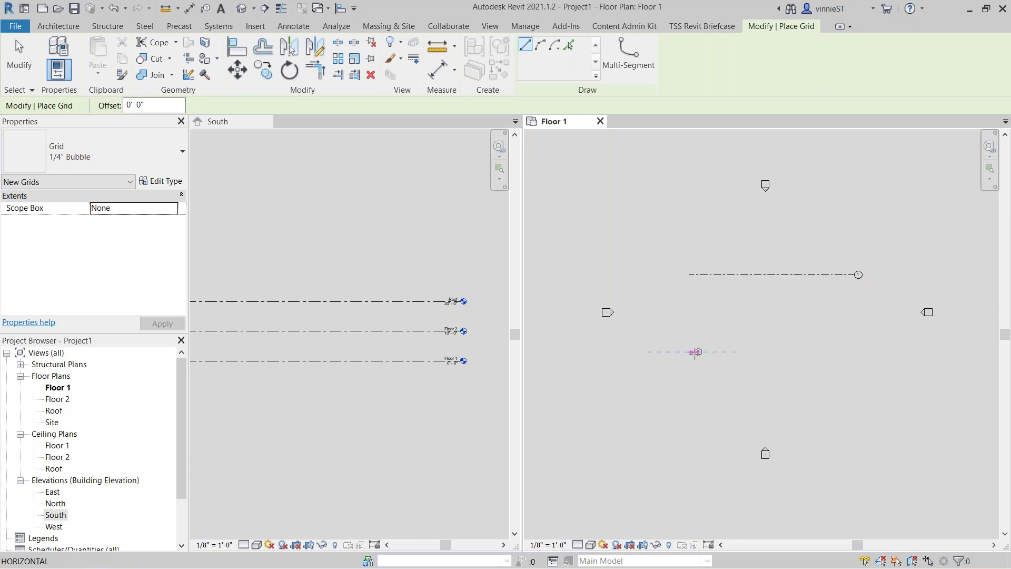
left_click(689, 352)
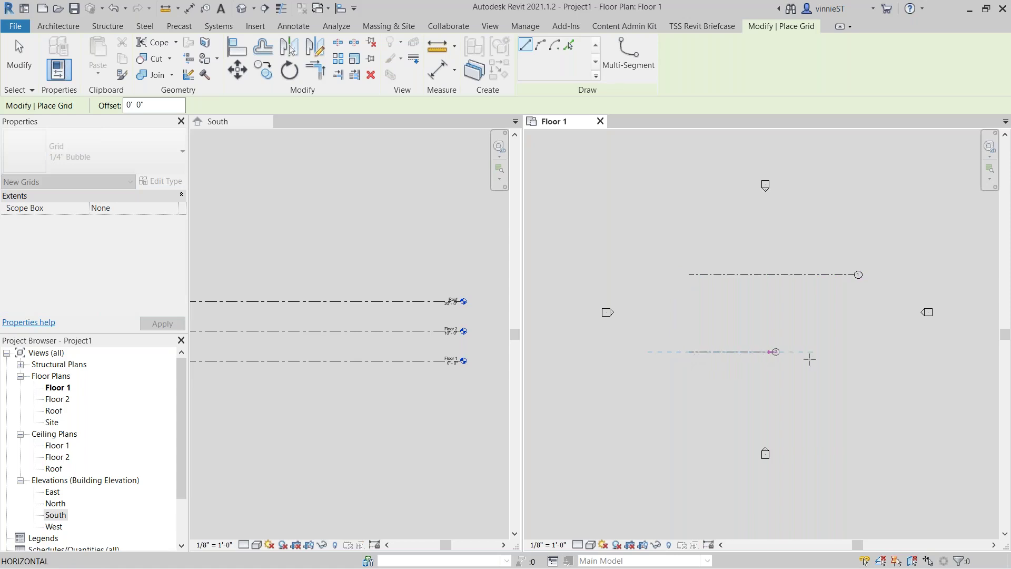
left_click(850, 352)
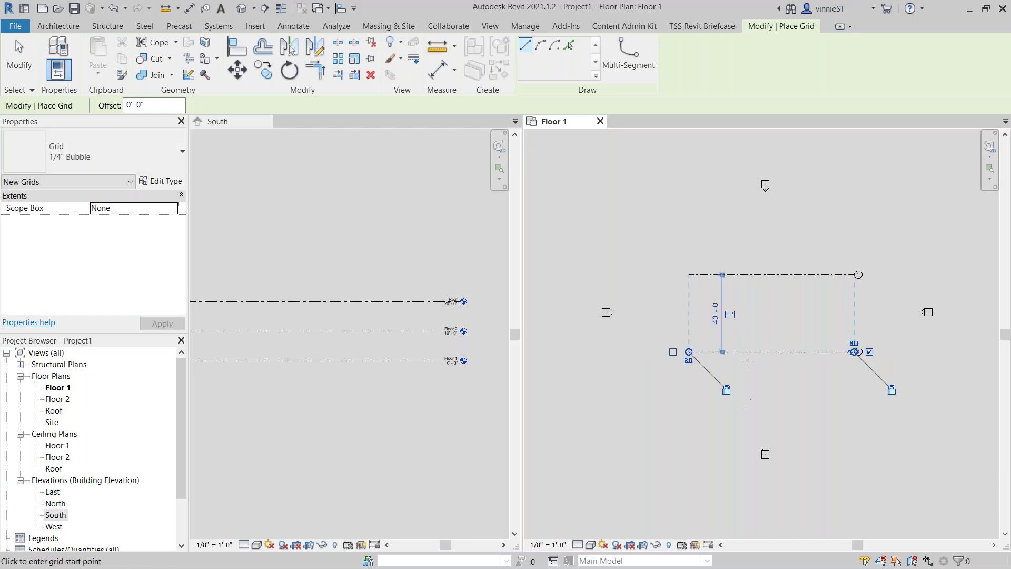
Draw two vertical grids crossing grids 1 and 2 at their right and left ends.
left_click(816, 389)
left_click(816, 236)
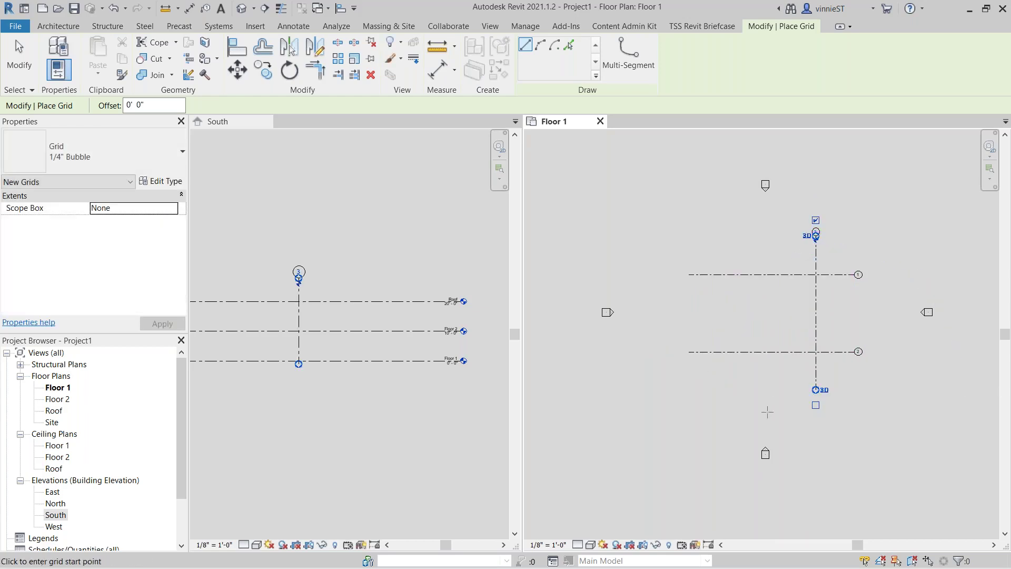
left_click(724, 390)
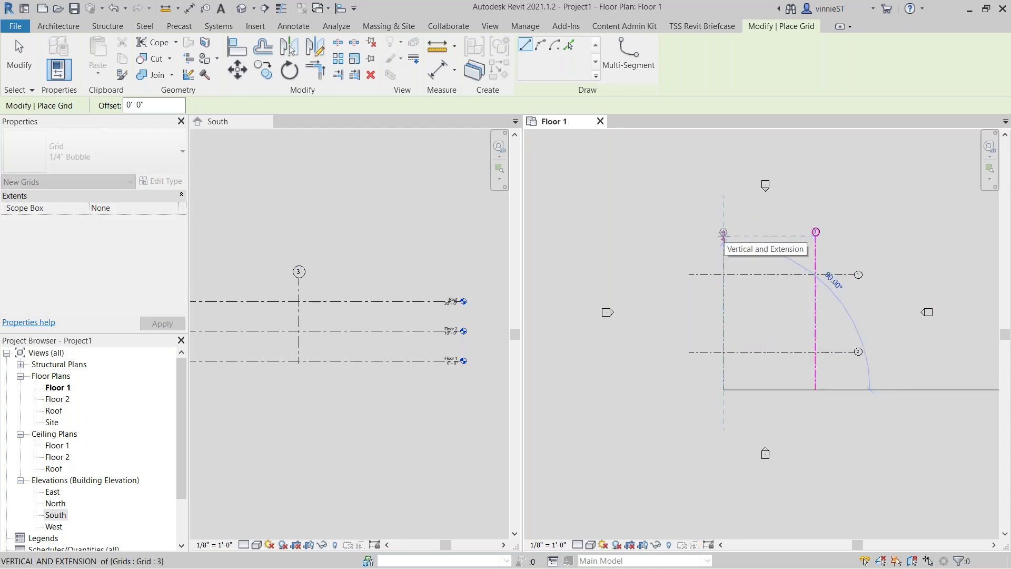
left_click(724, 236)
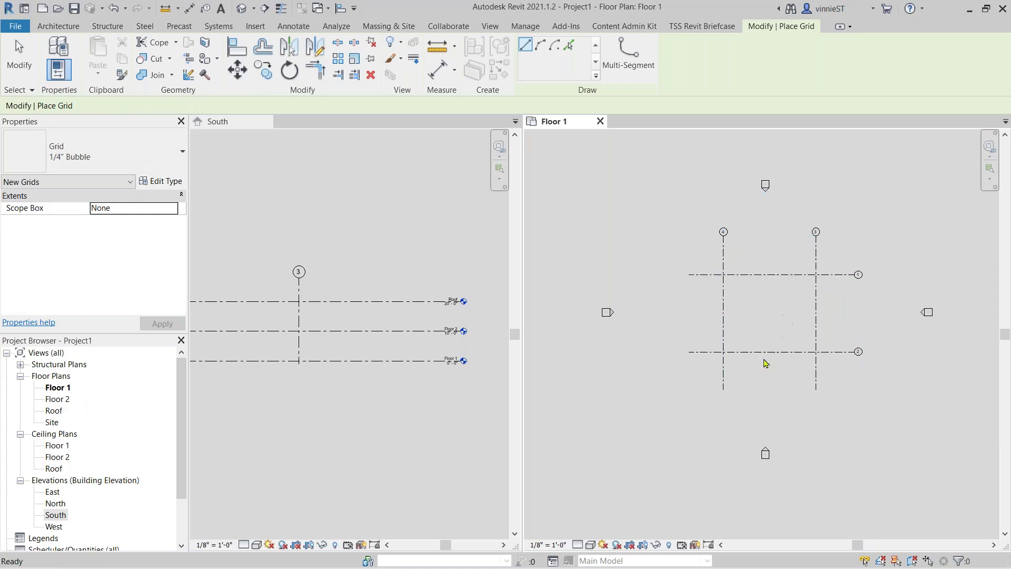
key("Escape")
key("Escape")
Rename the left vertical grid 4 to A.
left_click(736, 378)
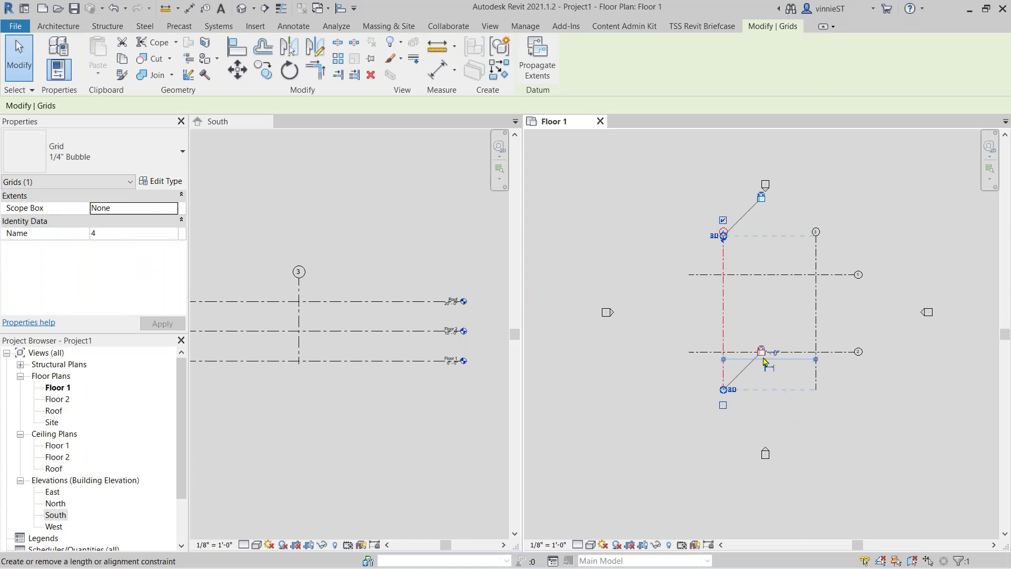
left_click(851, 404)
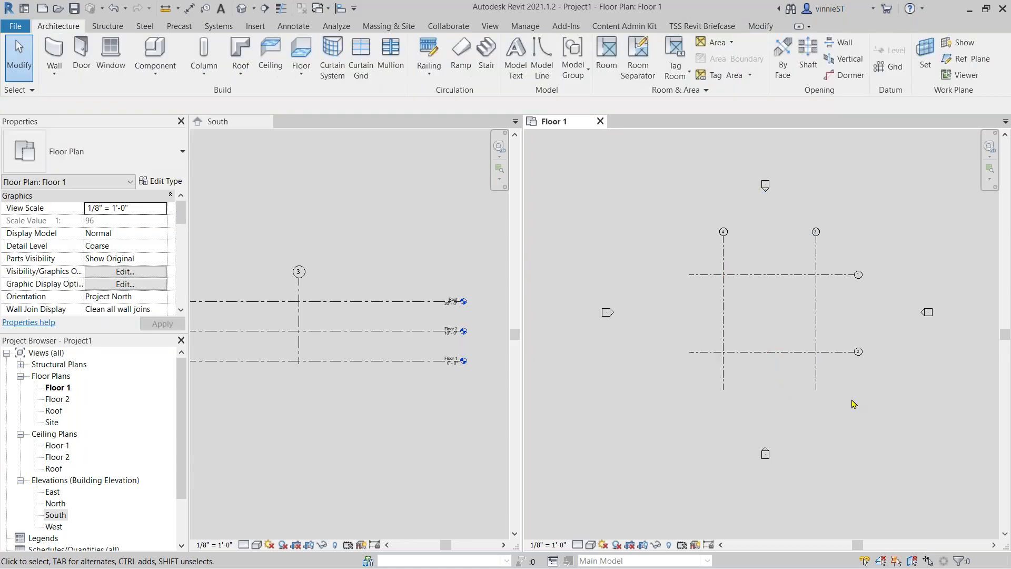
left_click(724, 233)
left_click(725, 233)
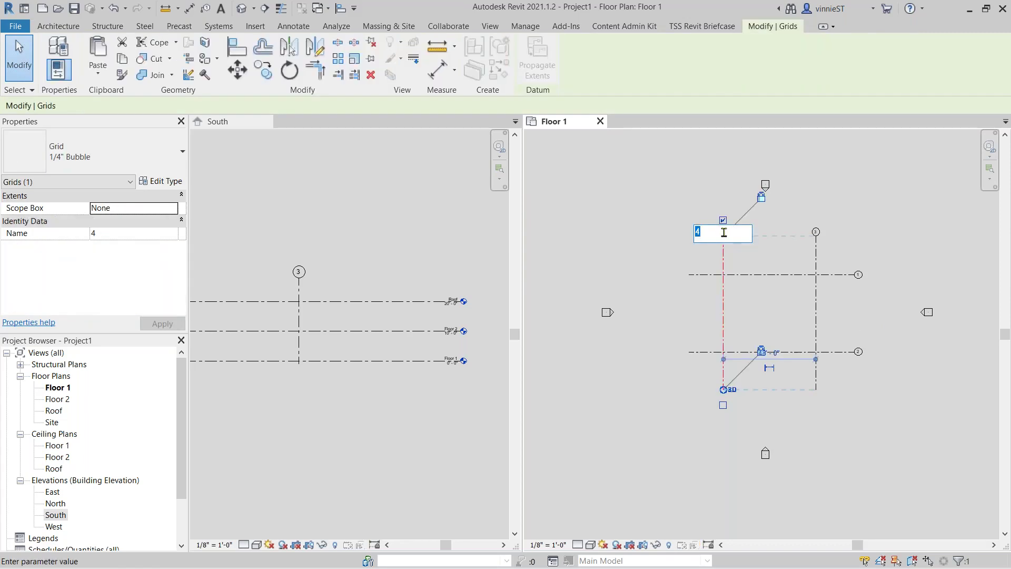
type("A")
key("Return")
Rename grid 3 to B and pan the South elevation to show the grids.
left_click(817, 233)
left_click(817, 233)
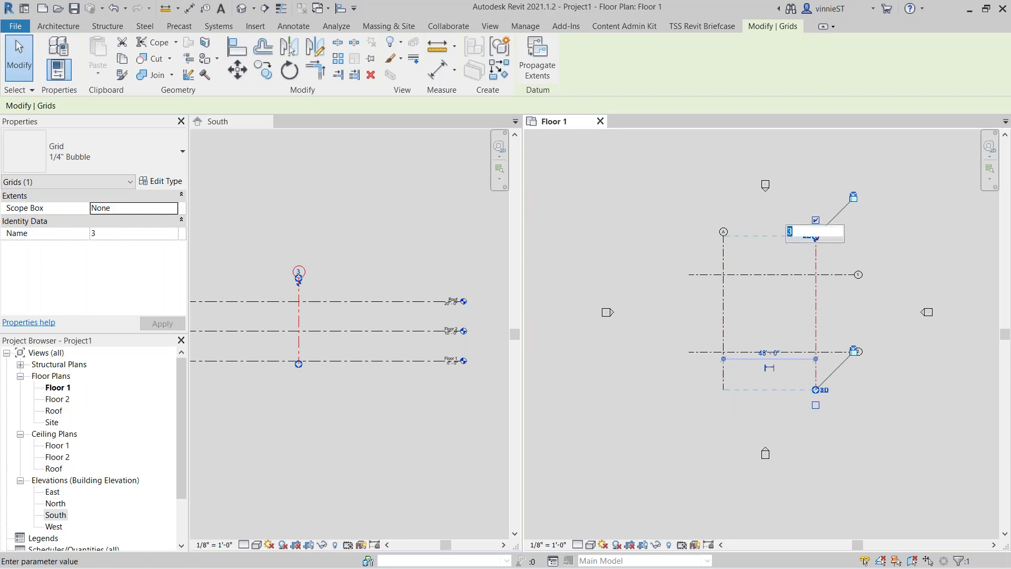
type("B")
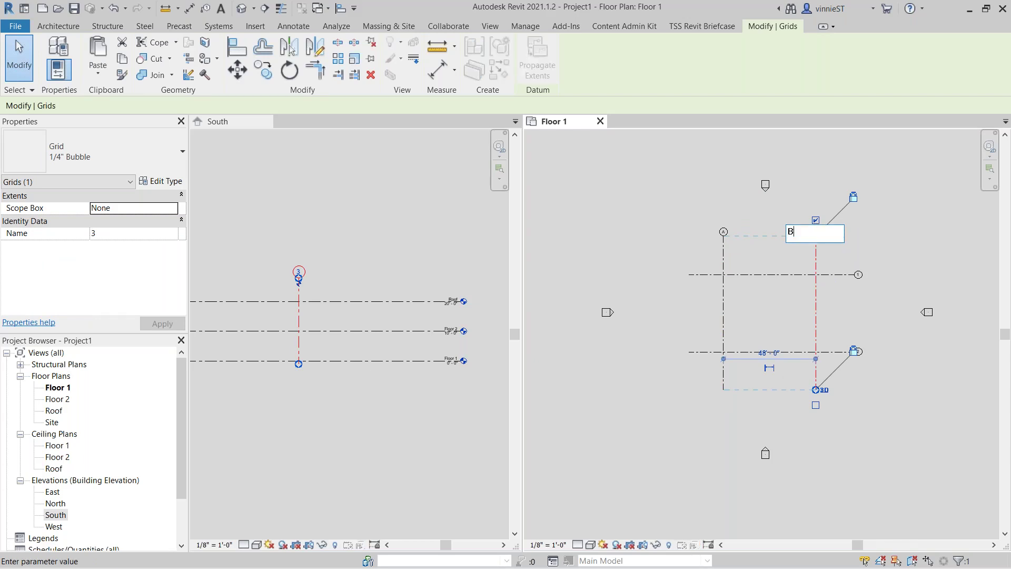
left_click(876, 228)
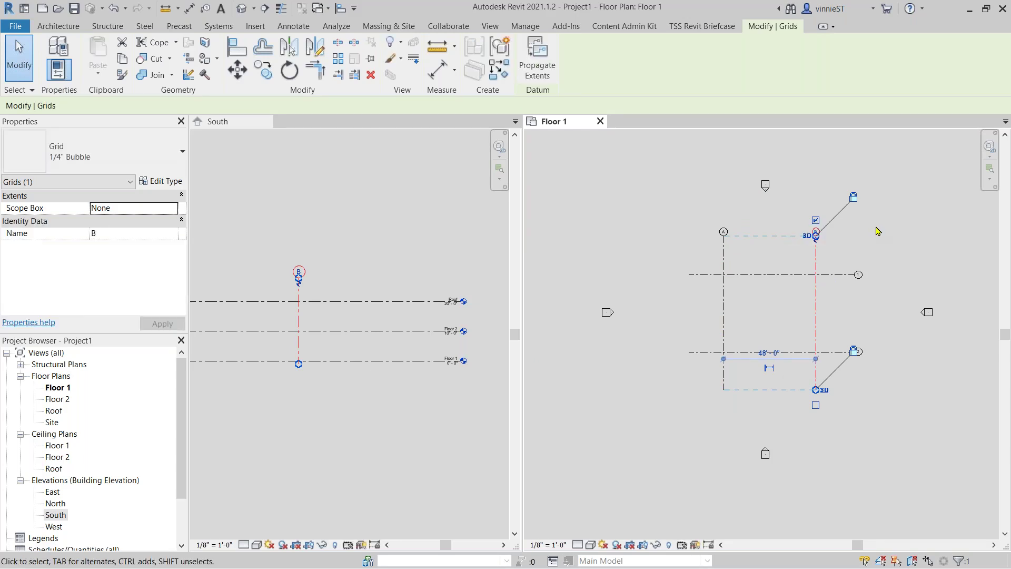
left_click(876, 228)
scroll(790, 277, "up", 2)
scroll(759, 295, "up", 1)
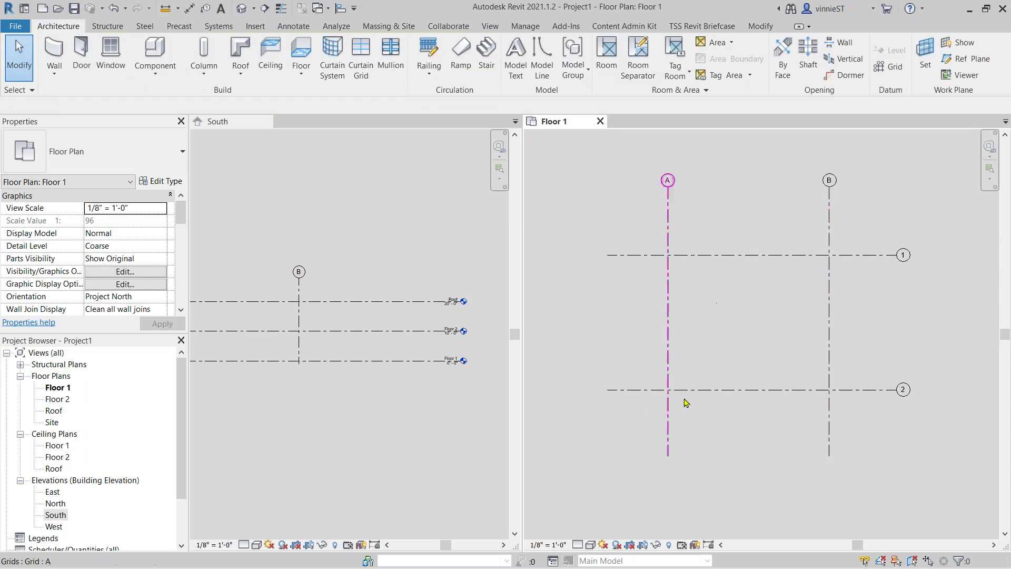
scroll(350, 323, "down", 1)
middle_click_drag(300, 339, 327, 322)
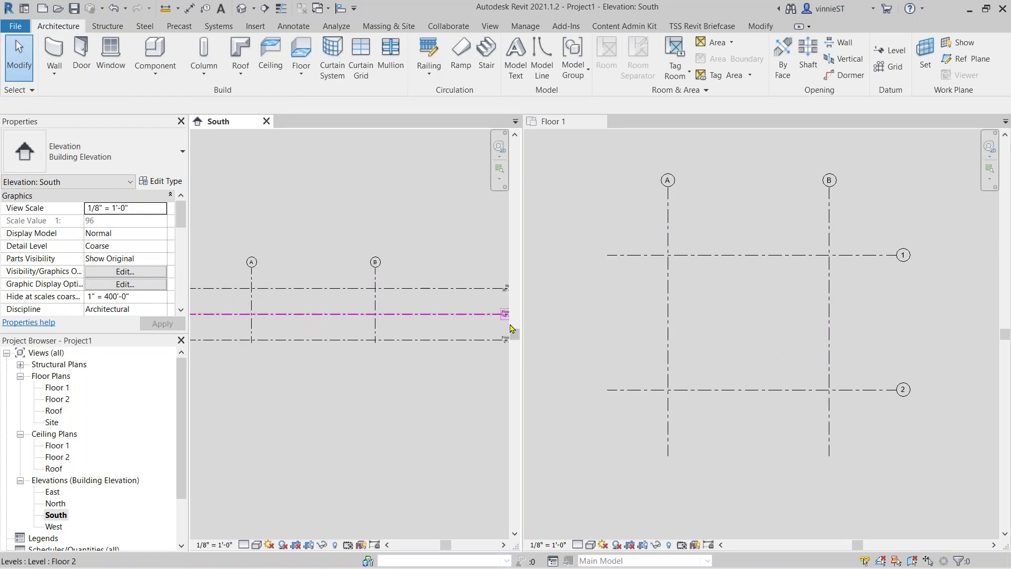
scroll(751, 315, "up", 1)
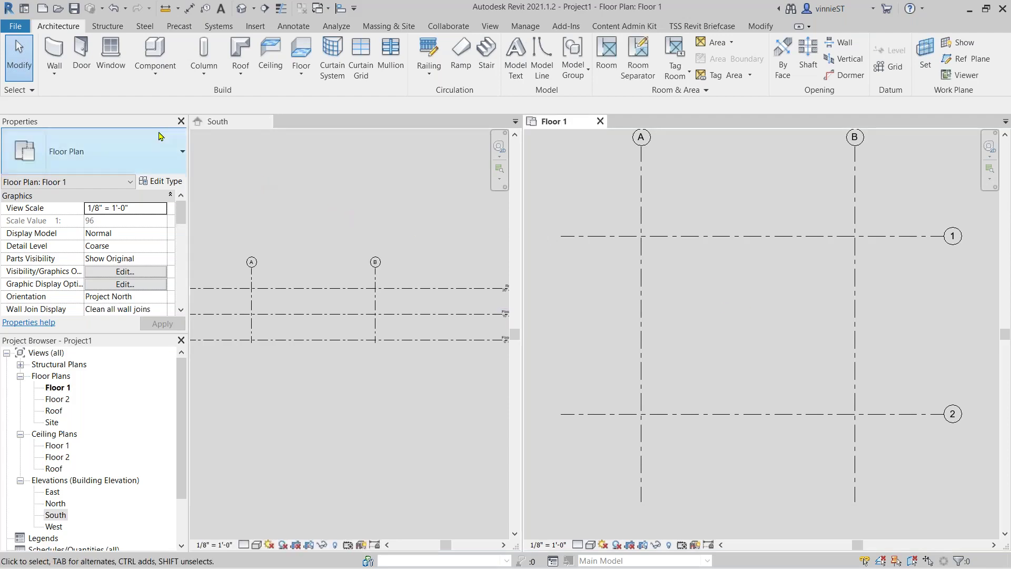
Start the Architectural Wall tool with Exterior - Brick on CMU as the type.
left_click(54, 74)
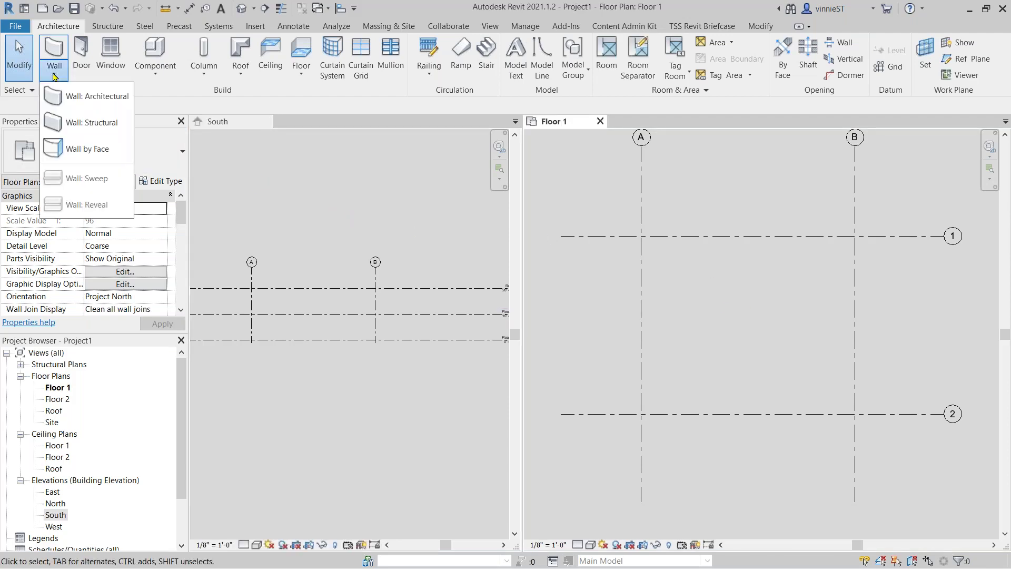
left_click(69, 96)
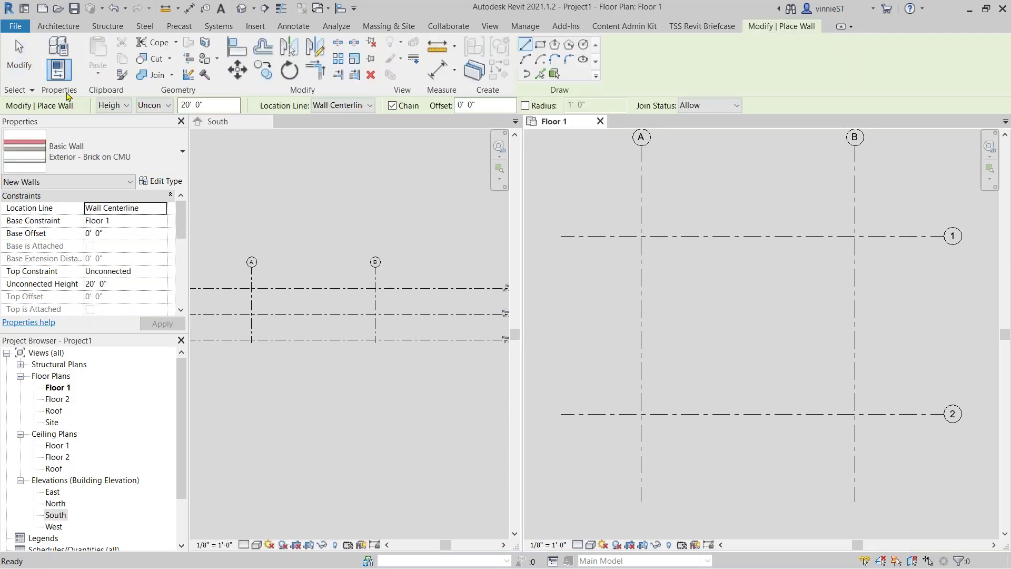
left_click(82, 151)
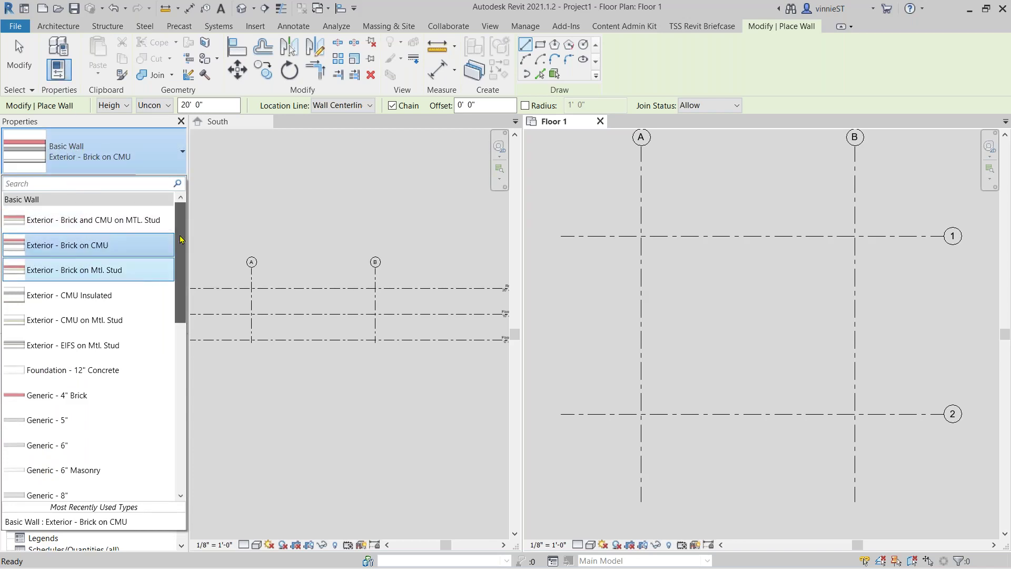
left_click_drag(181, 249, 169, 203)
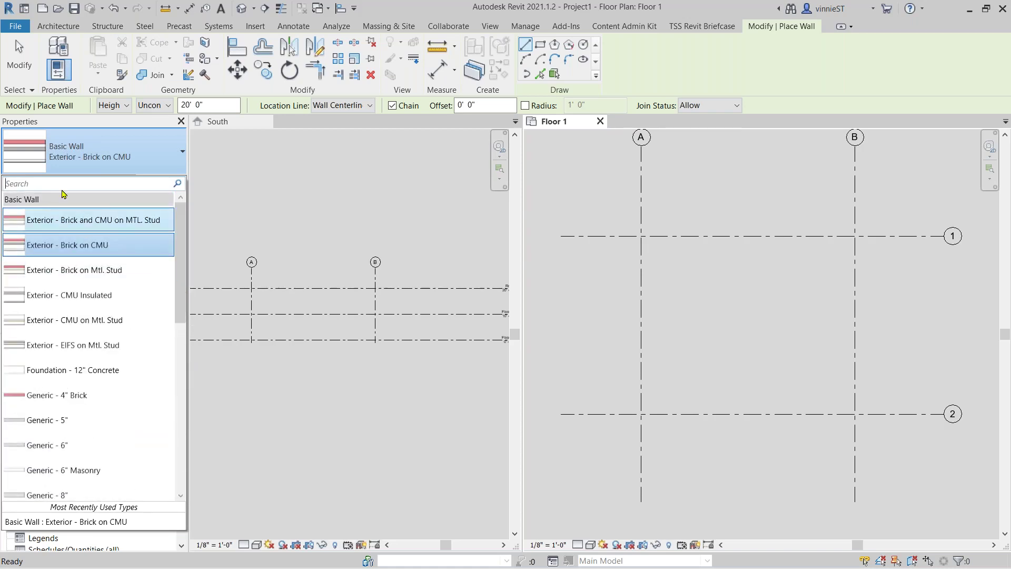
left_click(105, 156)
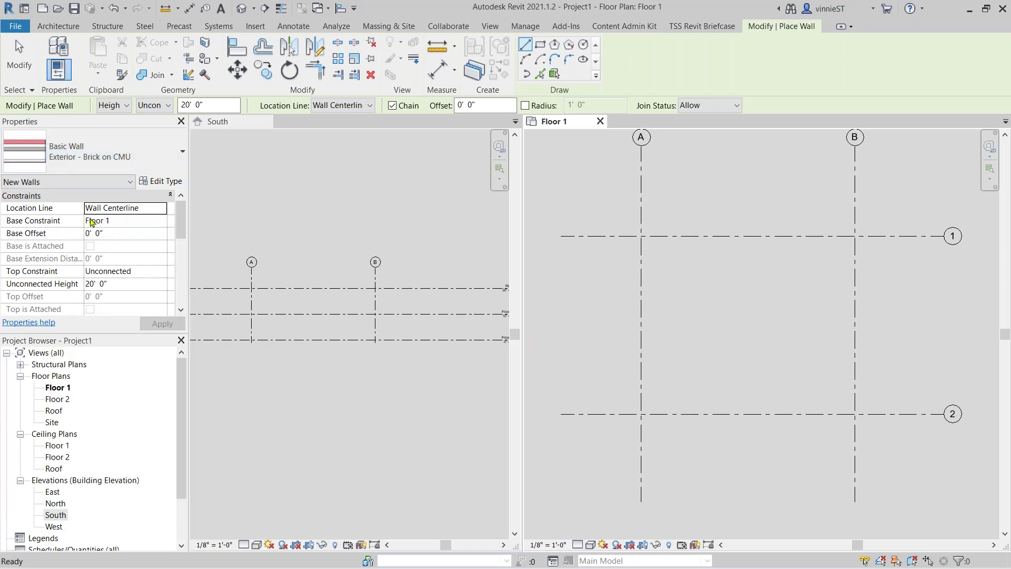
Set Top Constraint to Up to level: Roof and Location Line to Finish Face: Exterior.
left_click(135, 272)
left_click(162, 271)
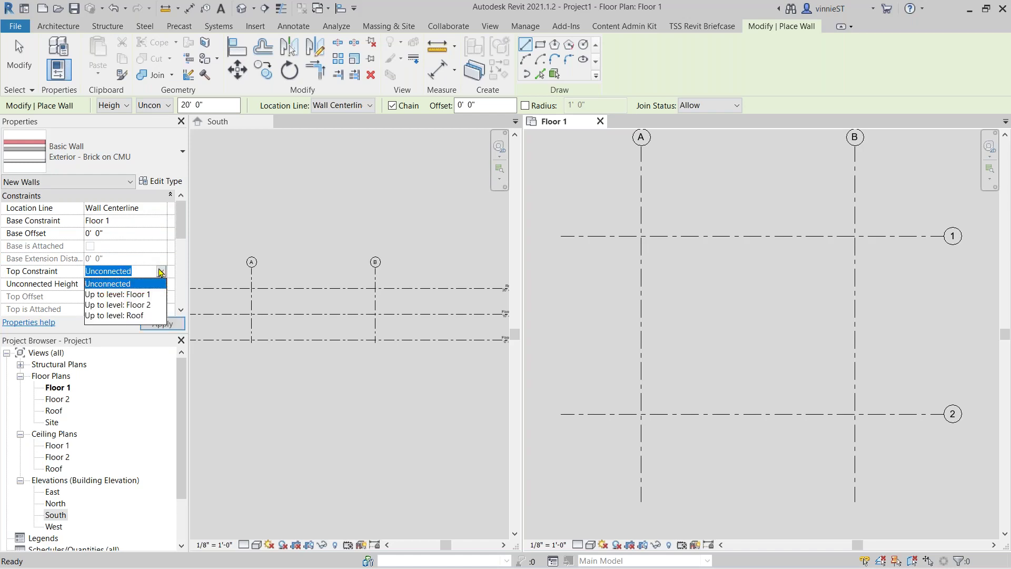
left_click(134, 315)
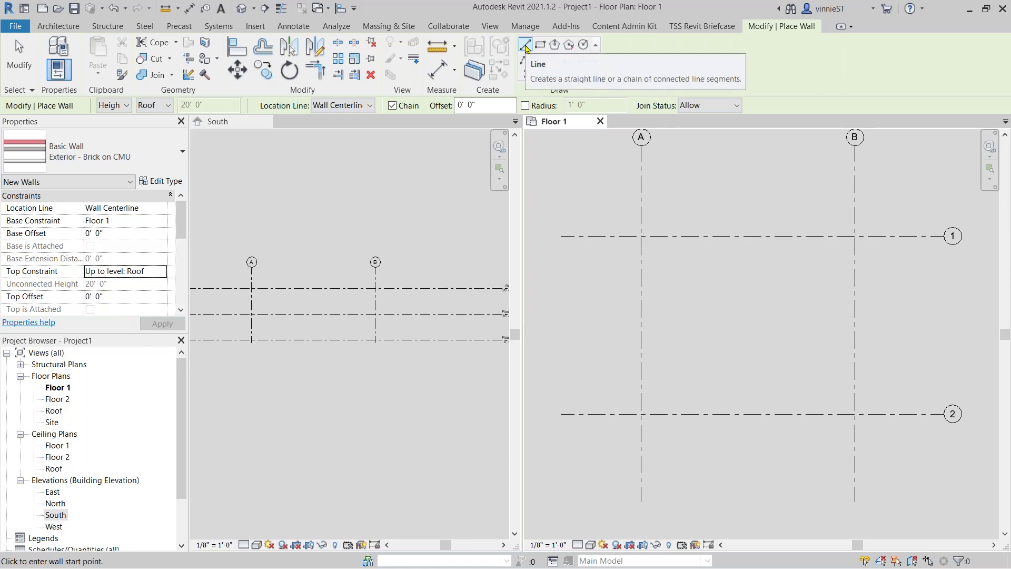
left_click(371, 106)
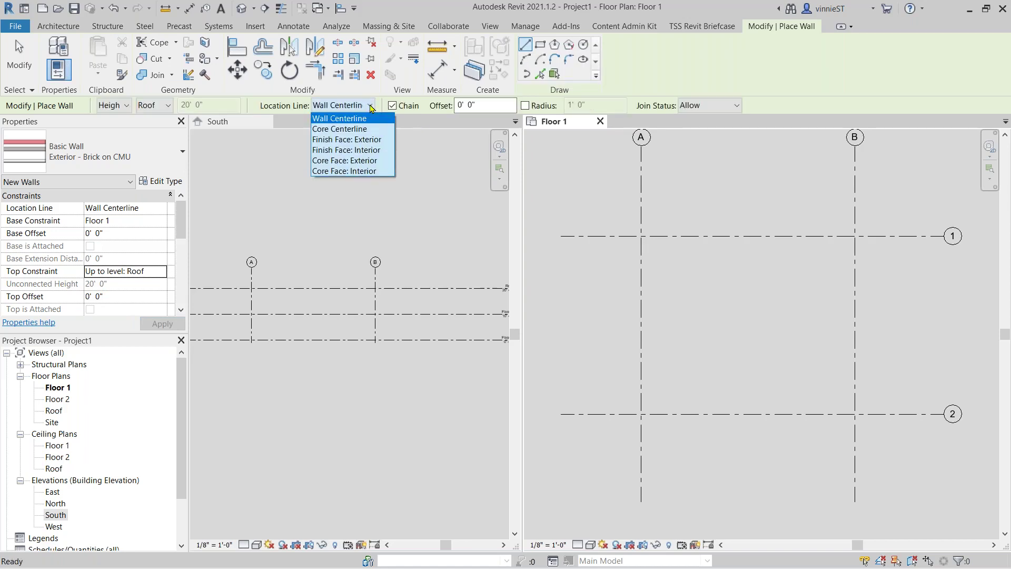
left_click(380, 140)
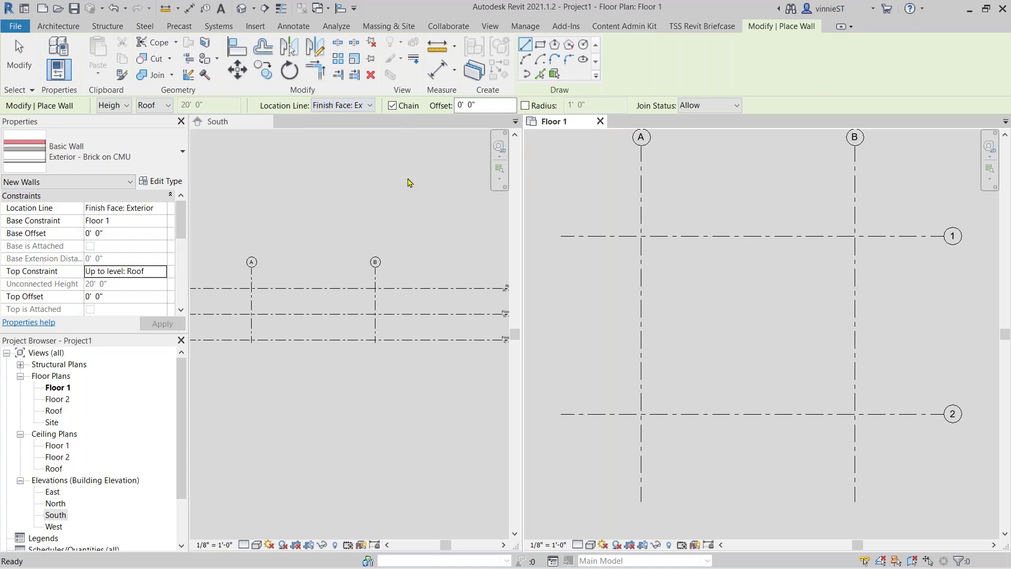
Chain walls through grid intersections B/1, A/1, A/2, B/2 and back to B/1.
left_click(855, 236)
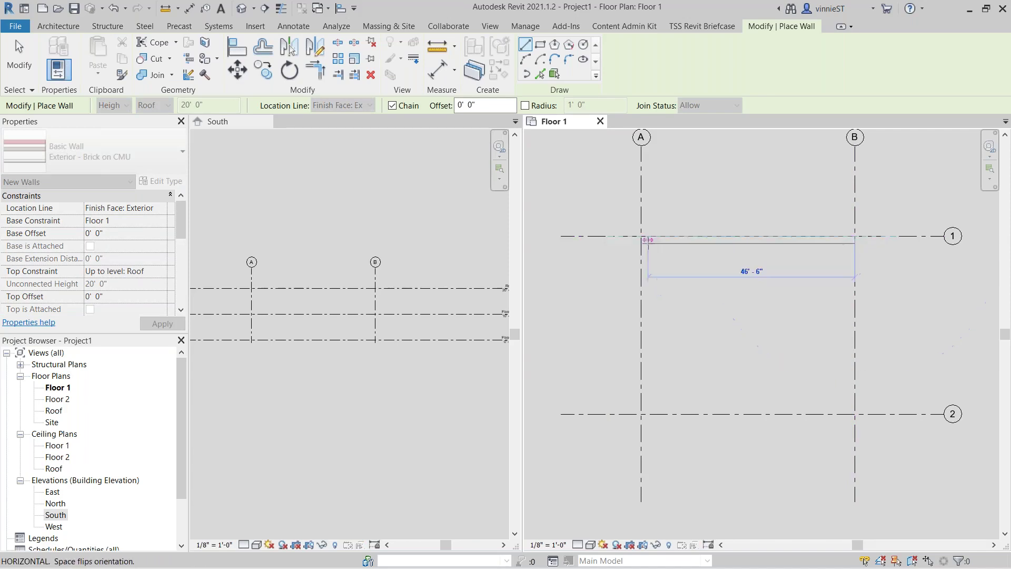
left_click(642, 236)
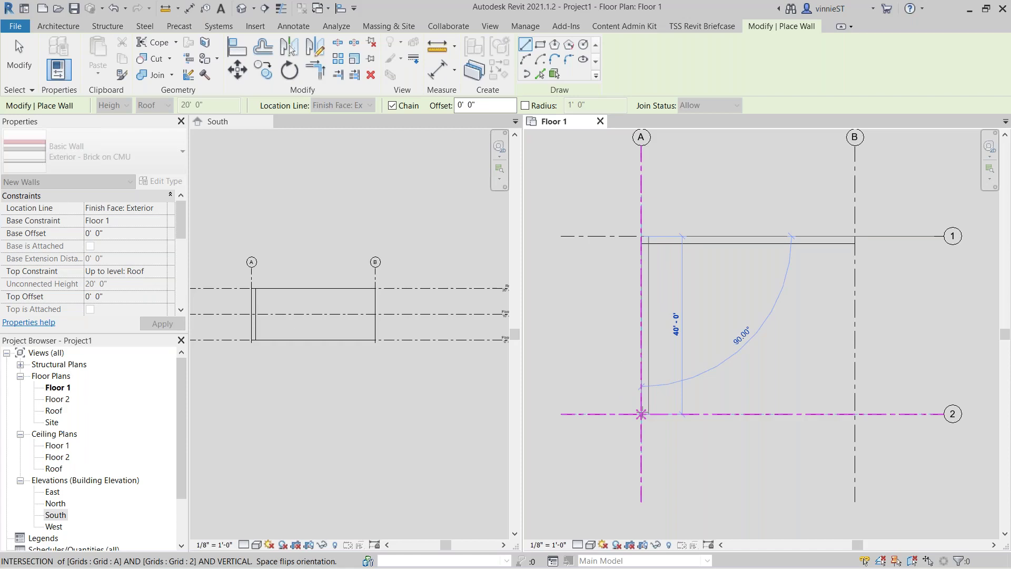
left_click(641, 414)
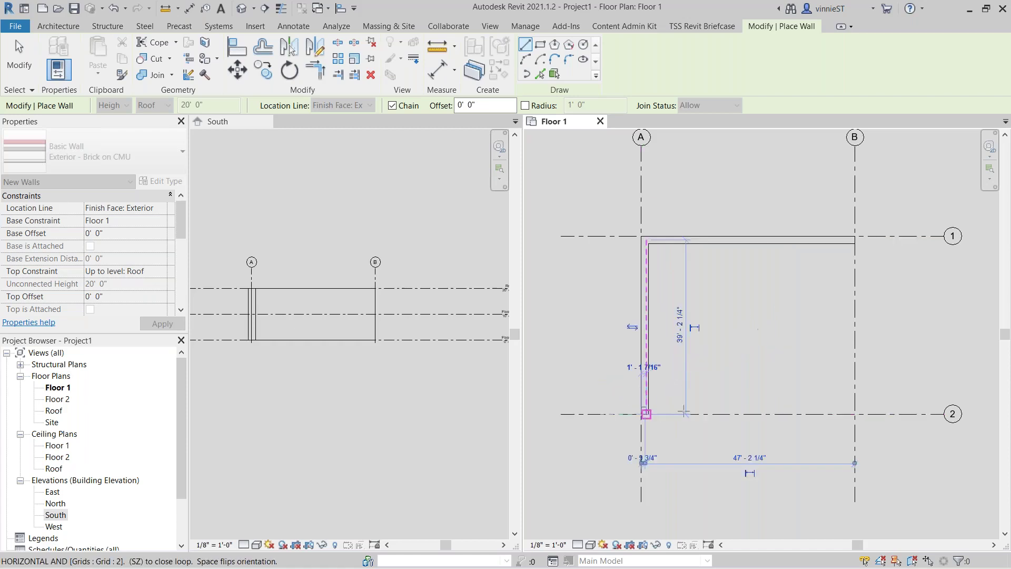
left_click(855, 414)
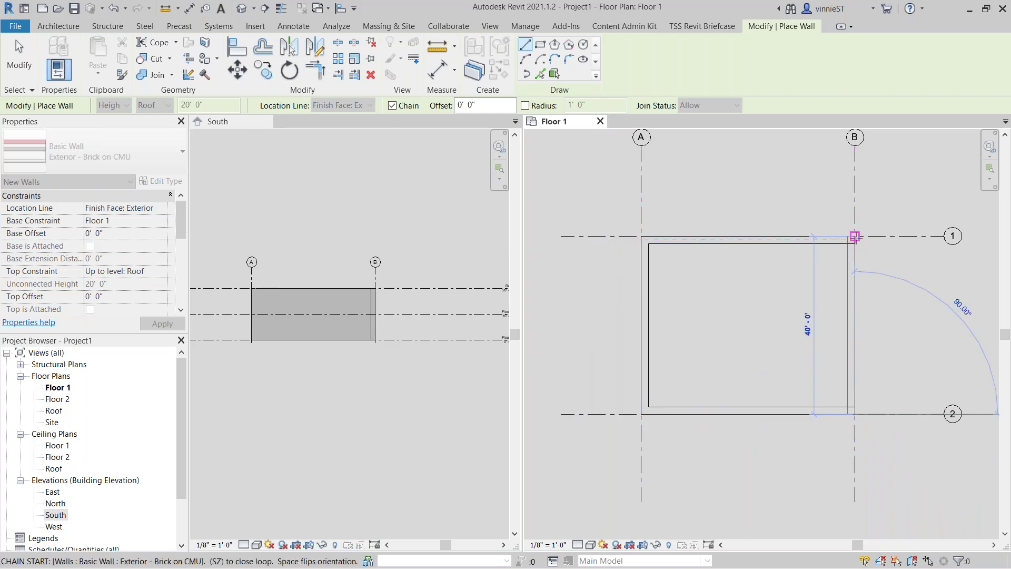
left_click(855, 236)
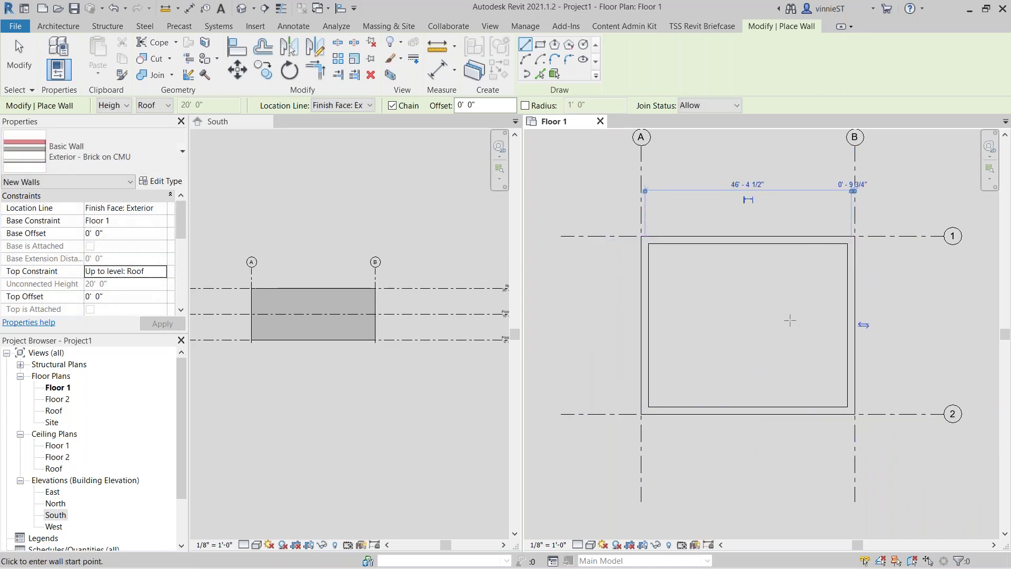
key("Escape")
key("Escape")
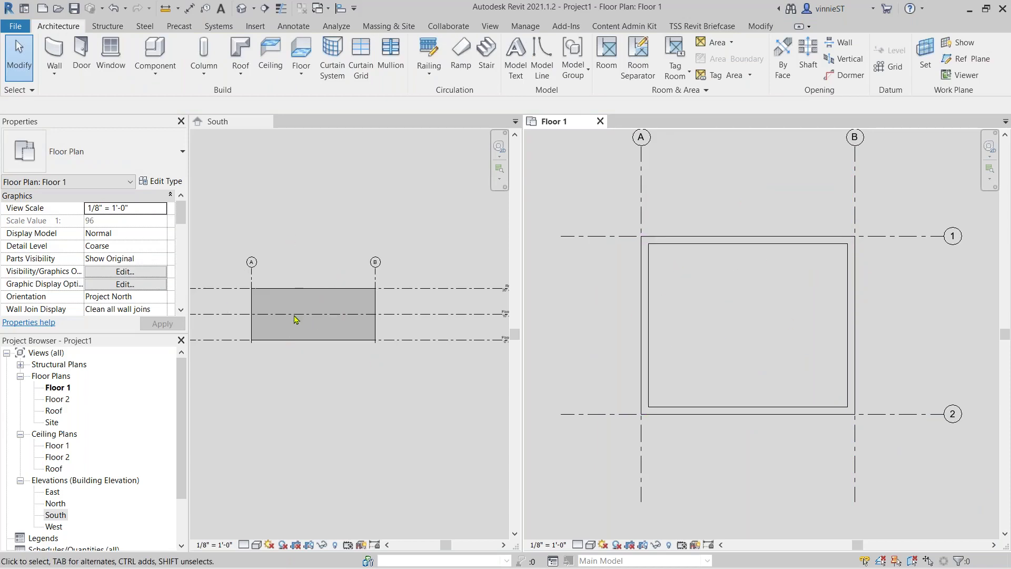
Switch the South elevation to Consistent Colors and frame the wall between grids A and B.
left_click(257, 545)
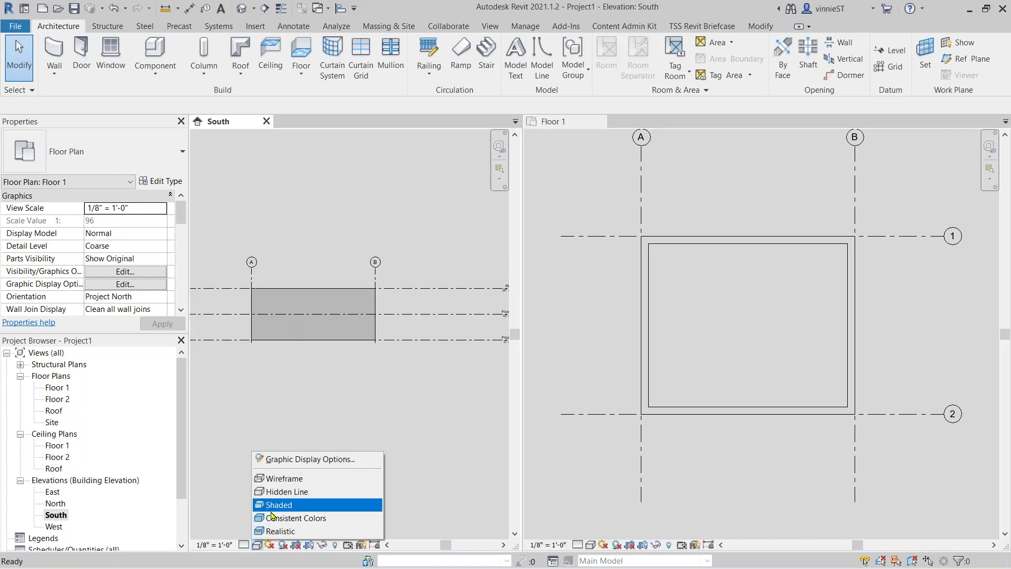
left_click(279, 518)
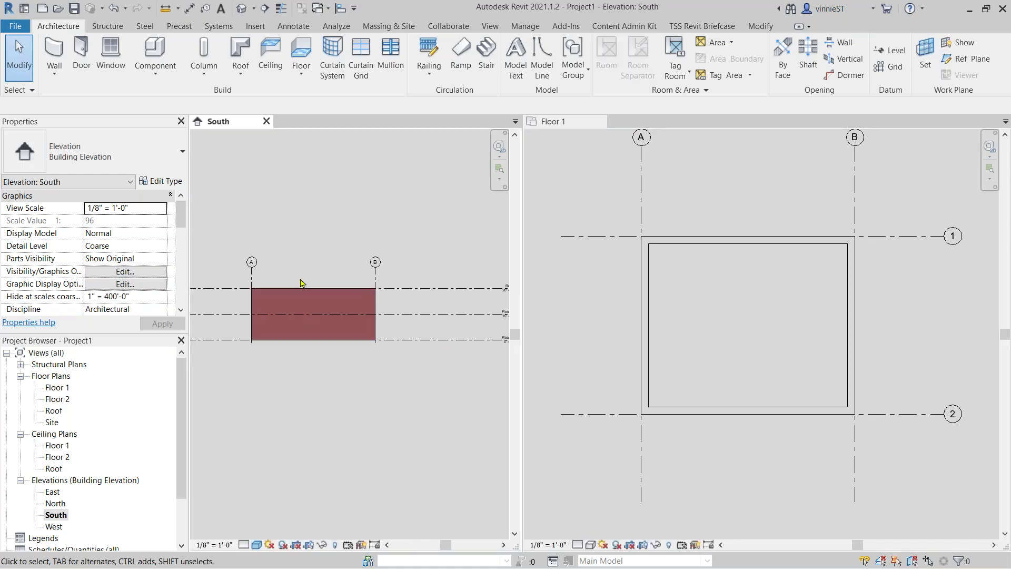
scroll(300, 282, "up", 8)
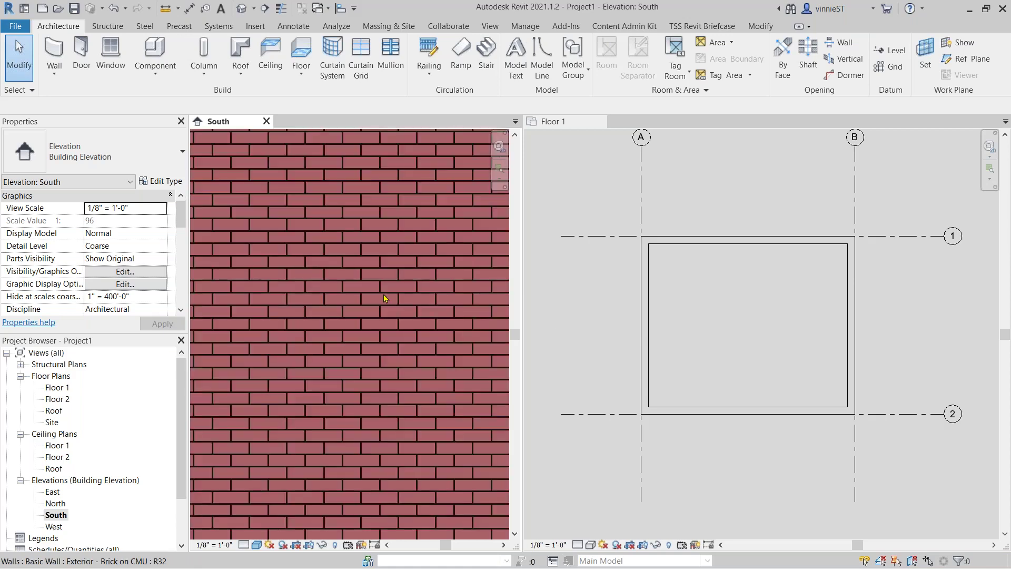
scroll(385, 298, "down", 2)
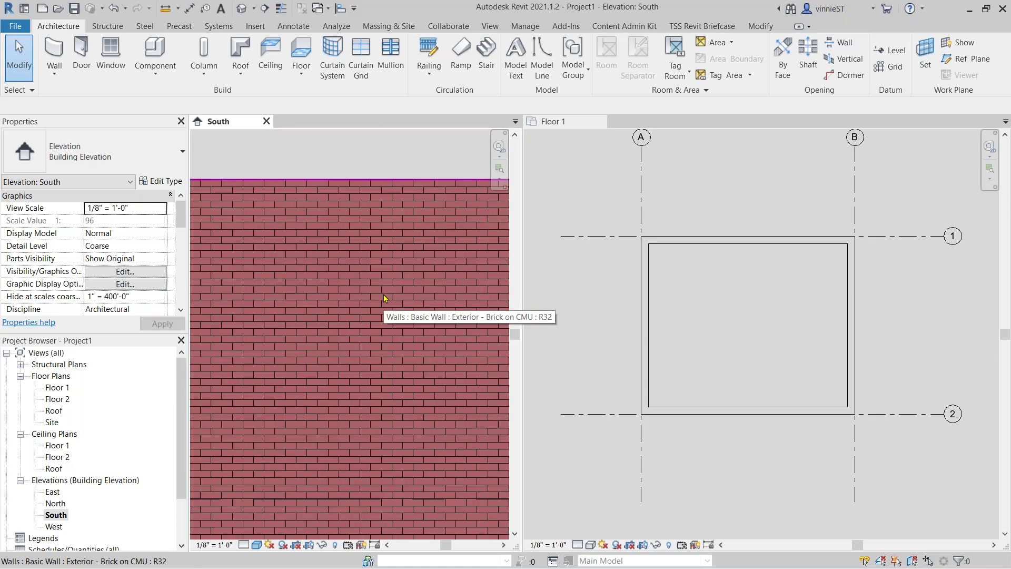
scroll(384, 298, "down", 6)
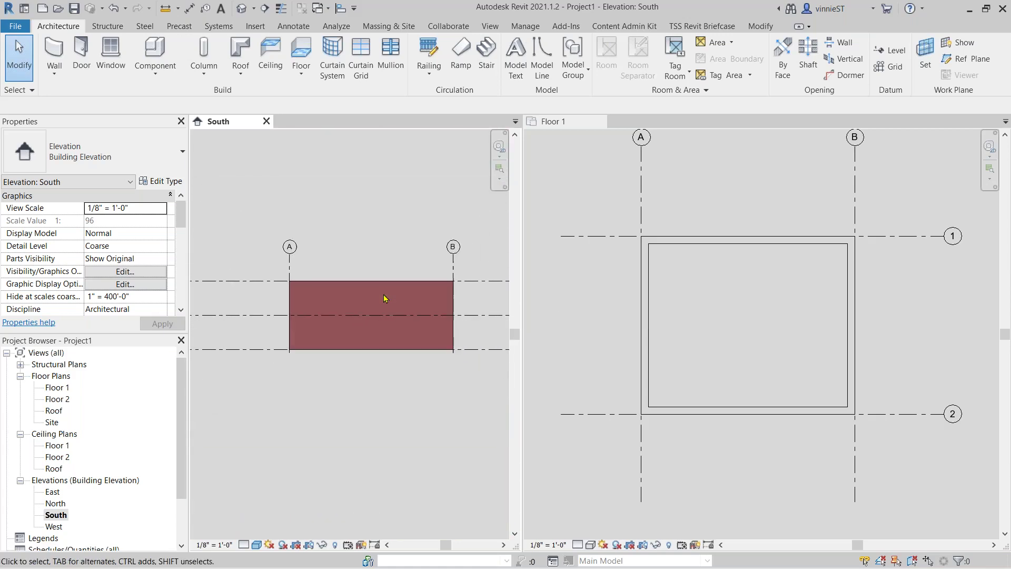
middle_click_drag(384, 298, 350, 295)
scroll(349, 296, "up", 1)
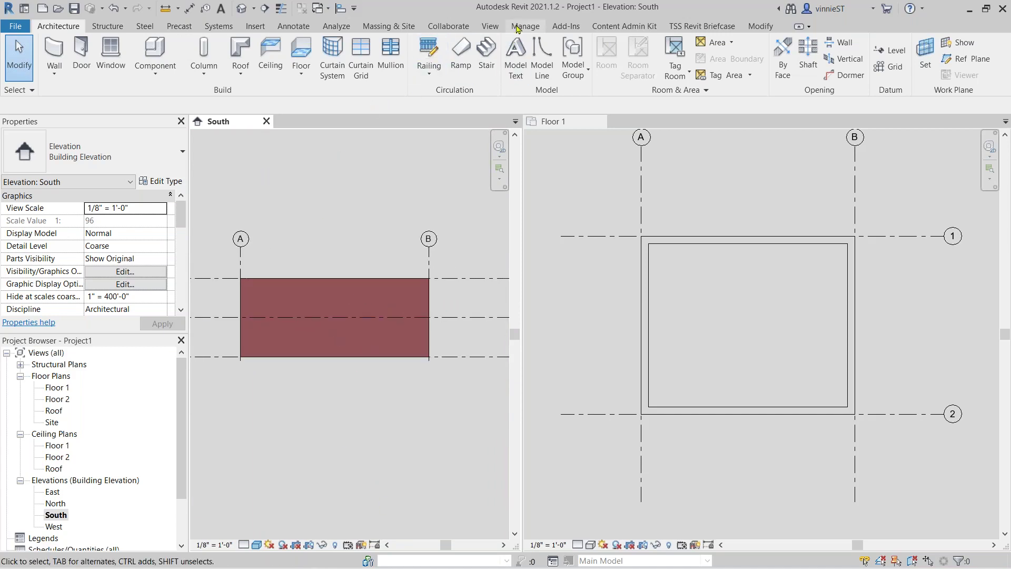
left_click(493, 27)
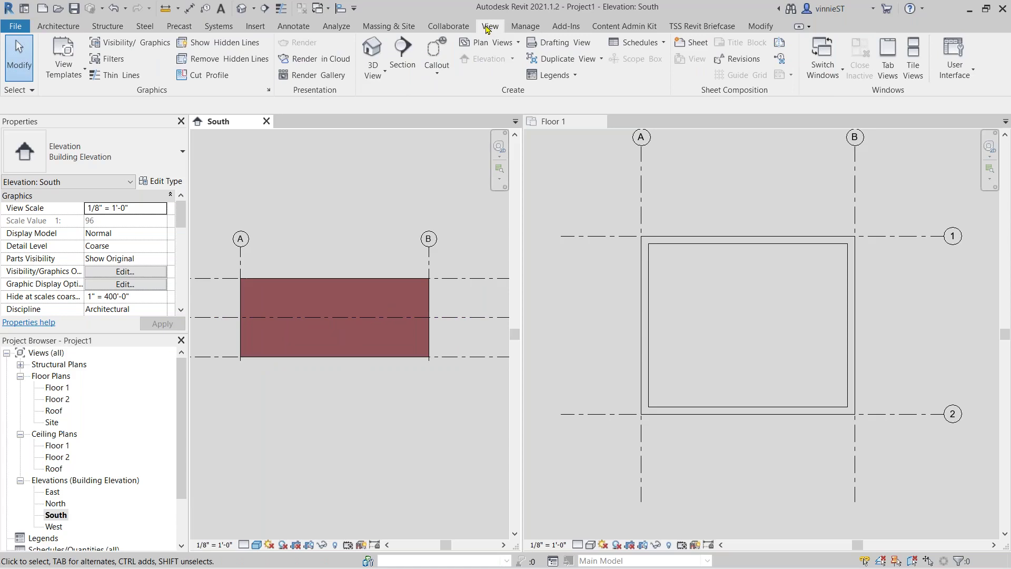
Open the Default 3D View of the walled box.
left_click(373, 73)
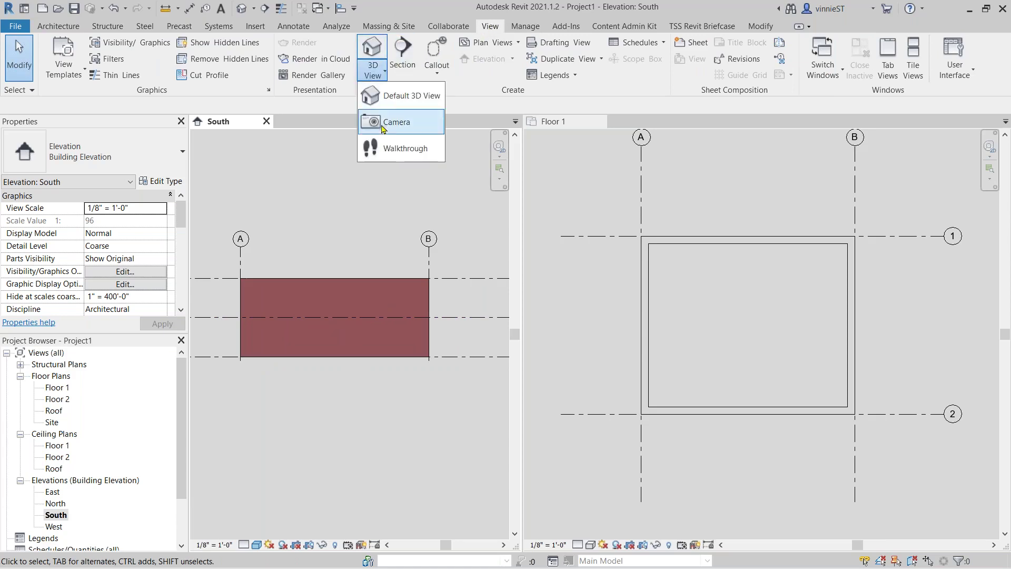
left_click(395, 96)
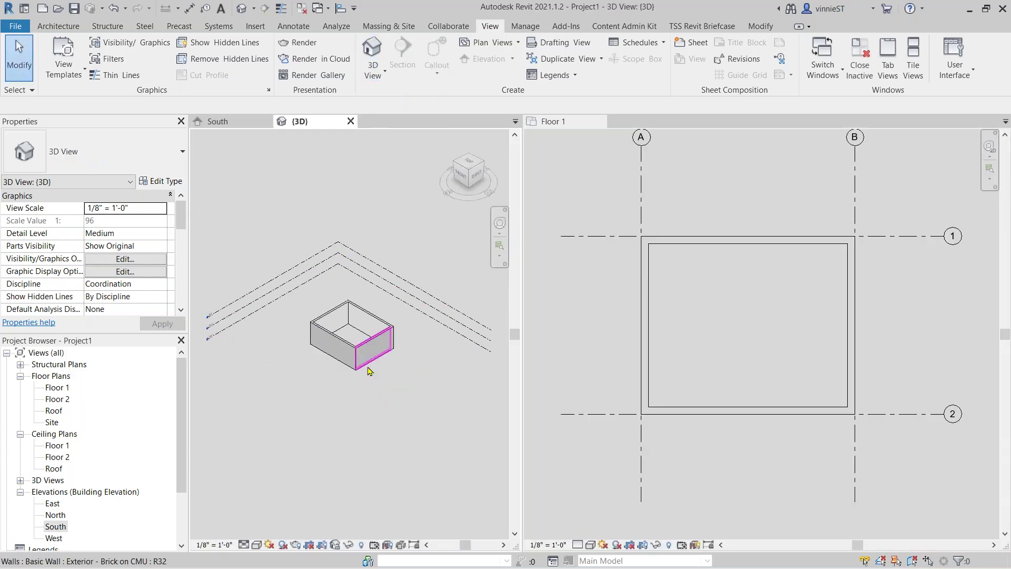
scroll(373, 362, "down", 1)
Tile the {3D}, South and Floor 1 views (WT) and recentre each one.
key("w")
key("t")
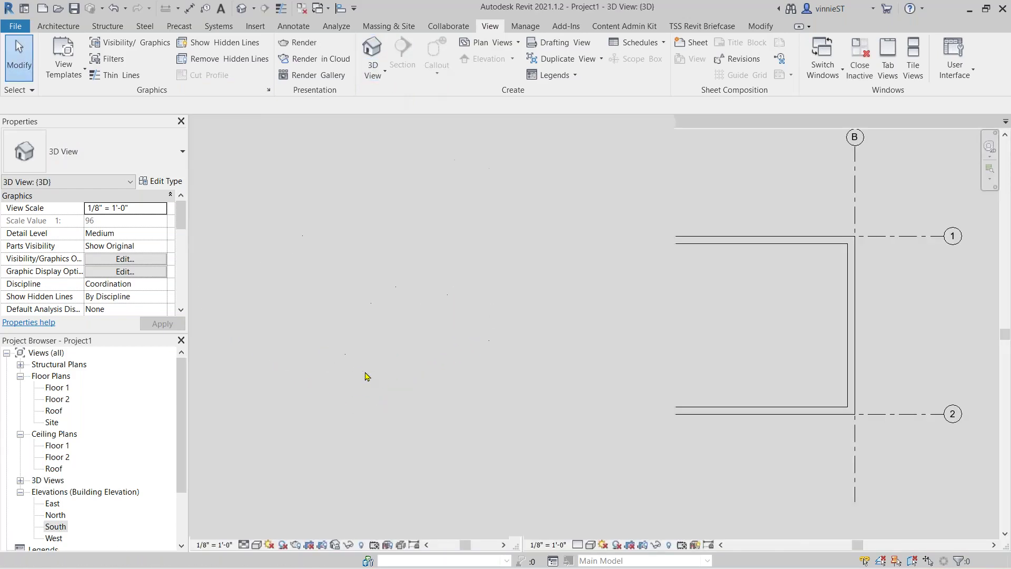
middle_click_drag(397, 241, 390, 190)
left_click(392, 401)
scroll(396, 388, "down", 1)
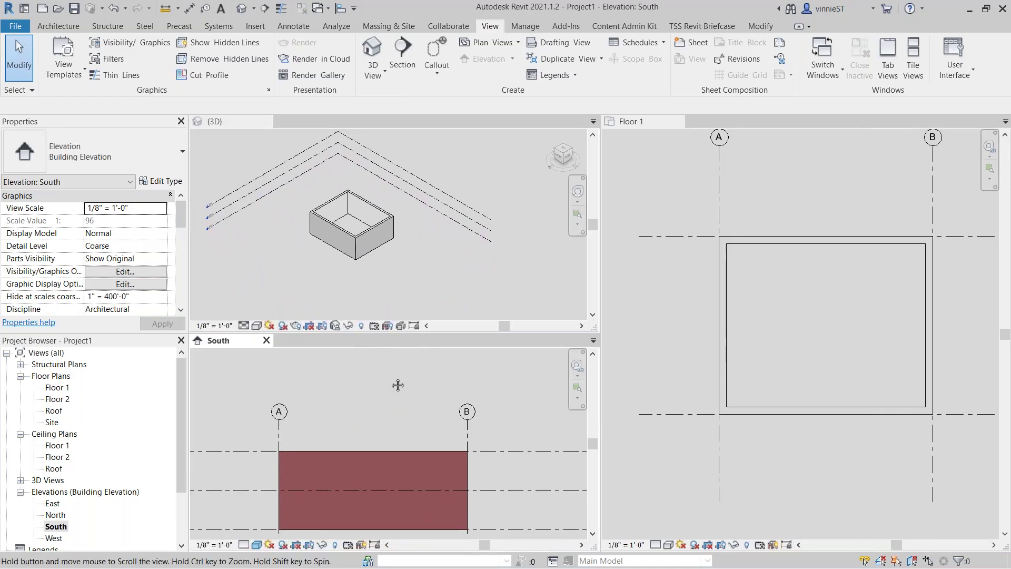
scroll(378, 424, "up", 1)
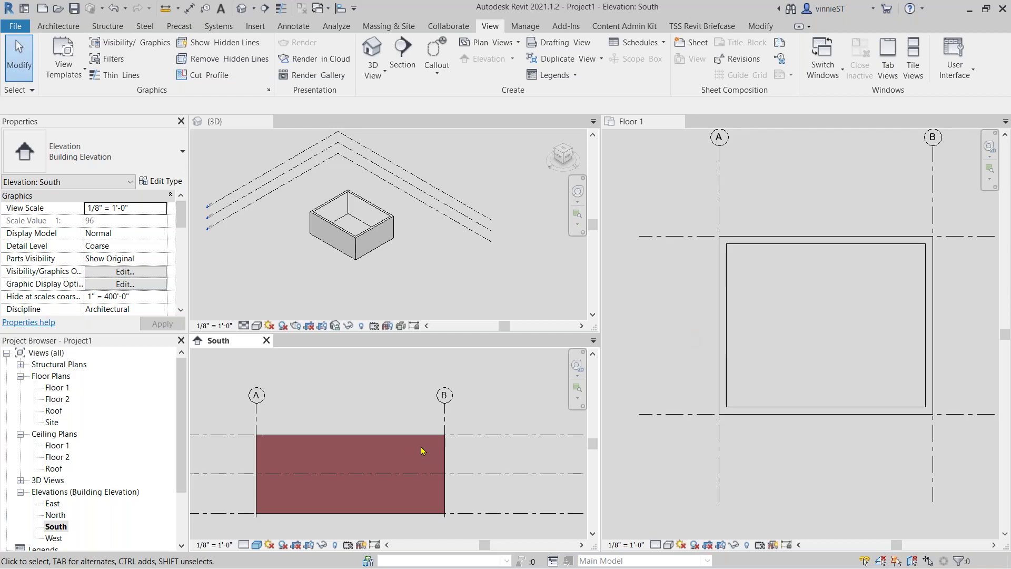
middle_click_drag(808, 317, 790, 311)
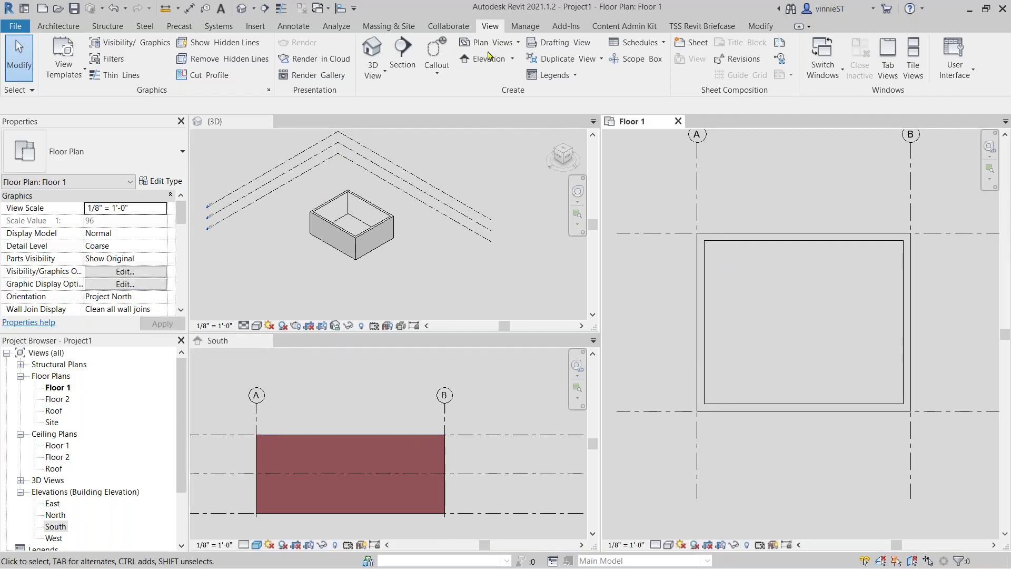
Start an architectural floor sketch on Floor 1 using the Generic - 12" floor type.
left_click(59, 26)
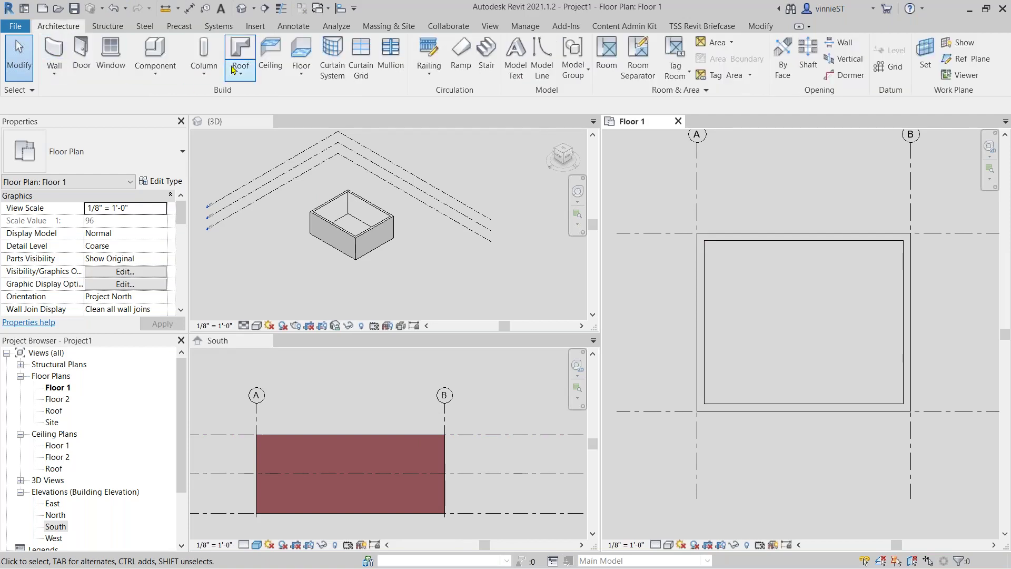
left_click(301, 77)
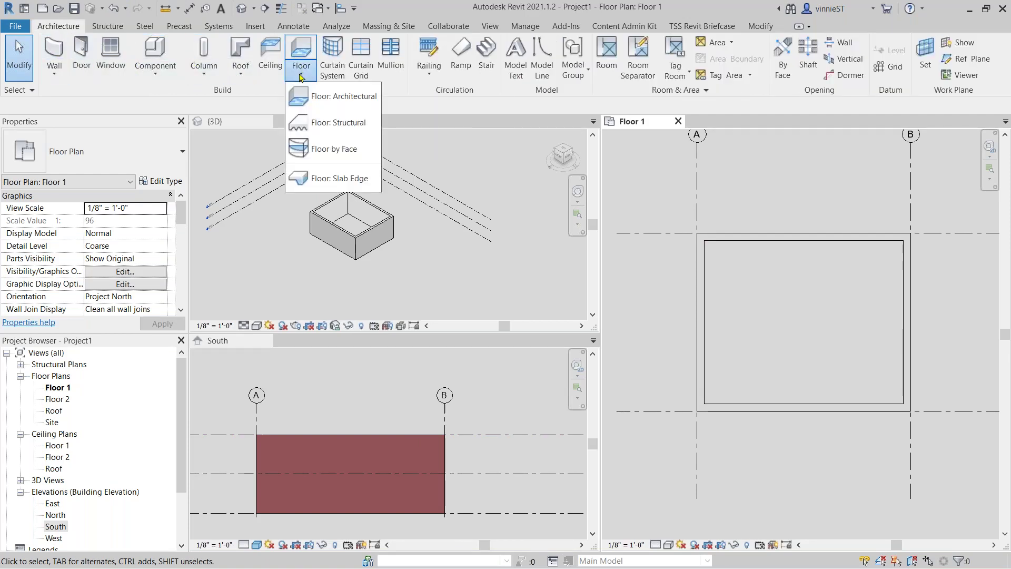
left_click(319, 97)
left_click(123, 158)
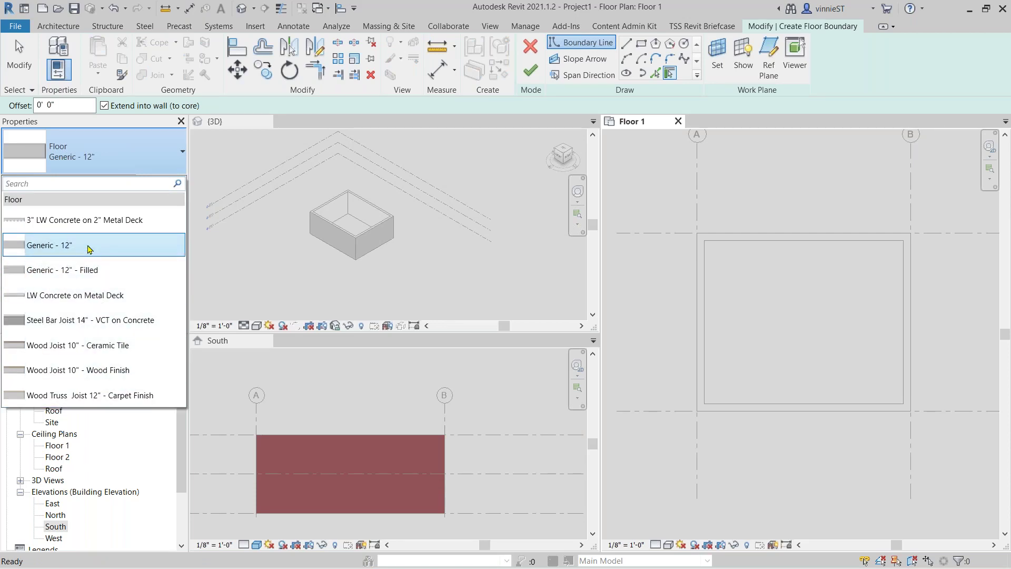
mouse_move(89, 249)
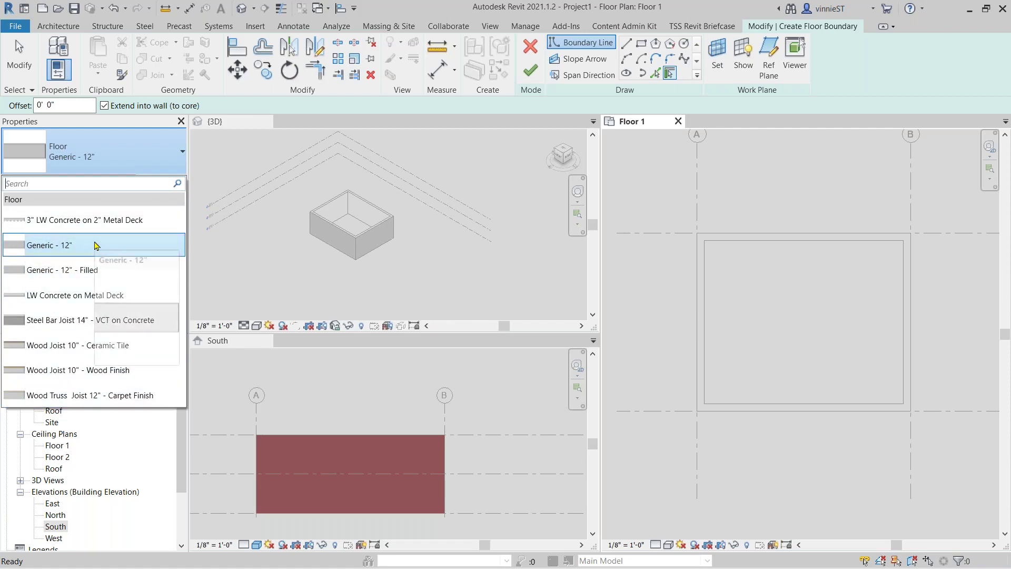
left_click(97, 246)
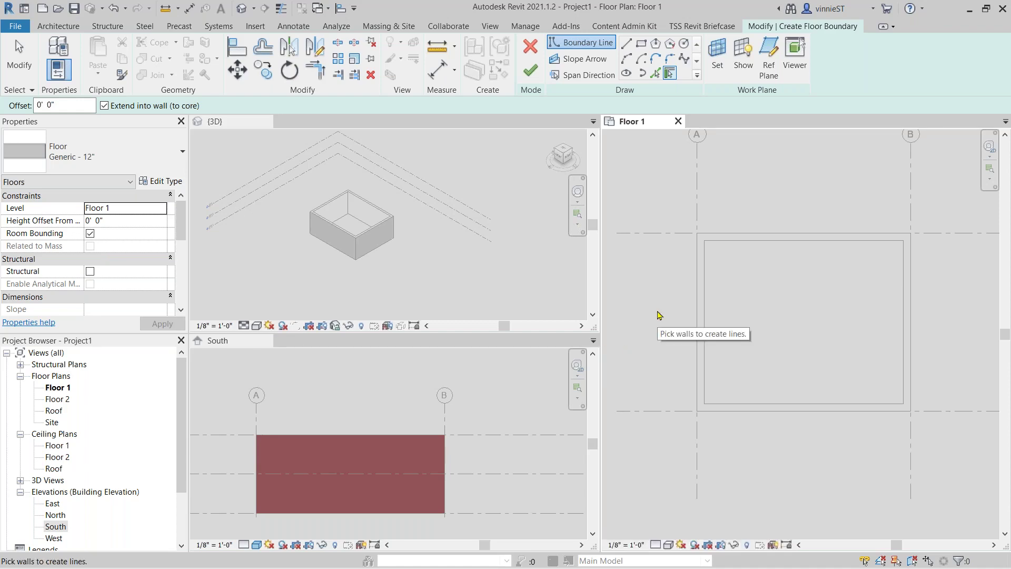
Pick the top, left, bottom and right walls as the boundary and finish the Generic - 12" floor.
left_click(768, 246)
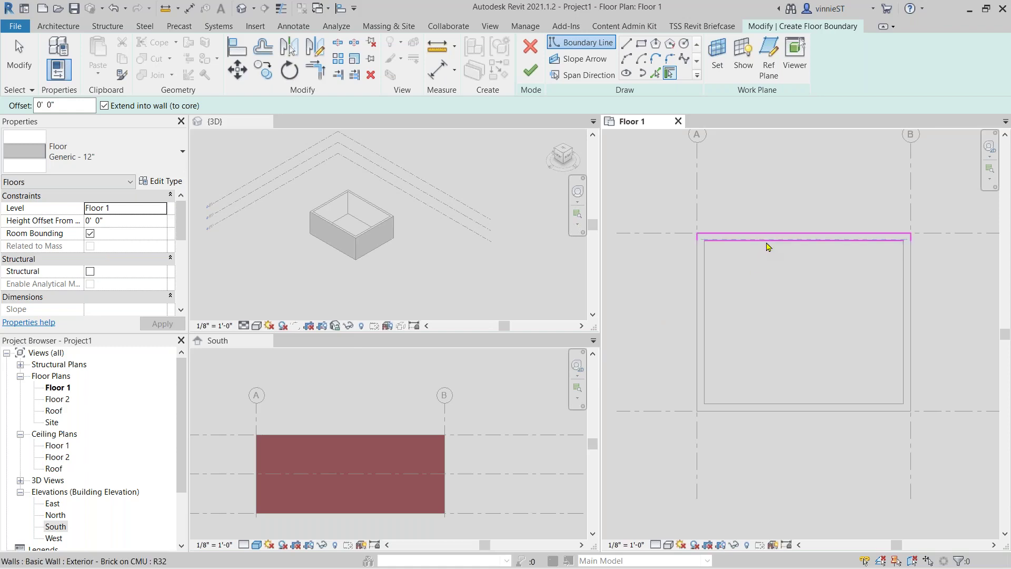
left_click(768, 246)
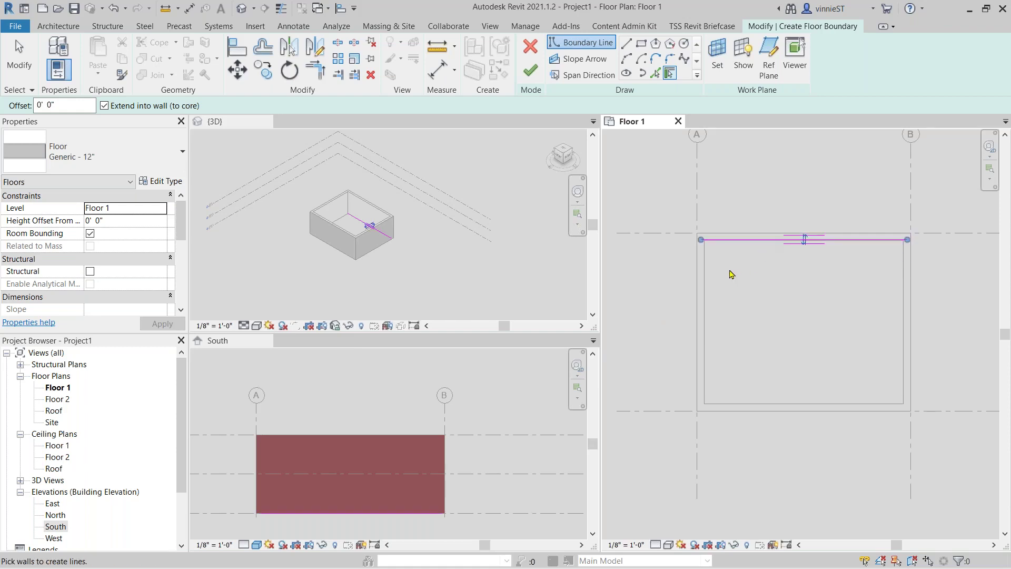
left_click(705, 280)
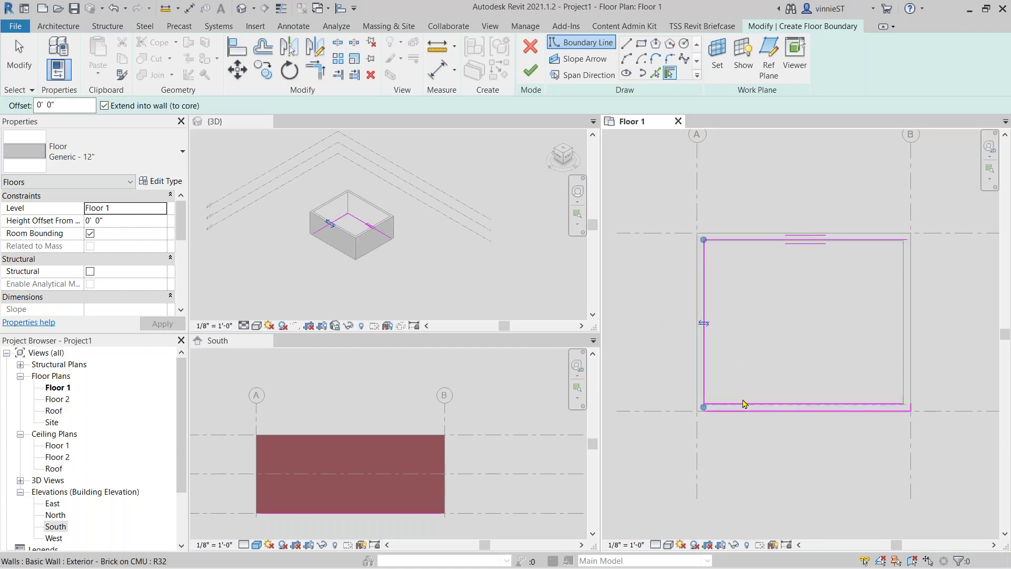
left_click(745, 403)
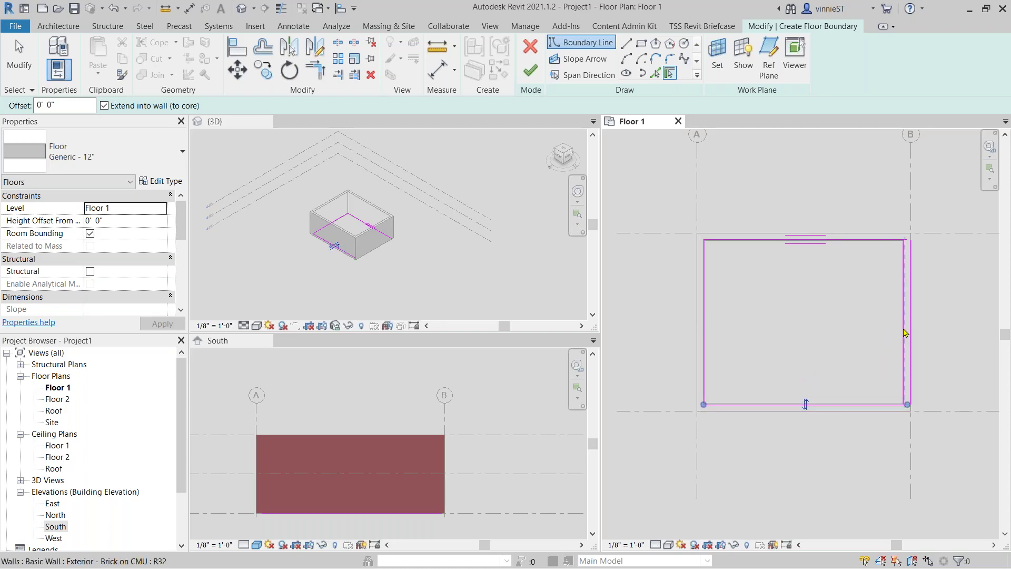
left_click(904, 334)
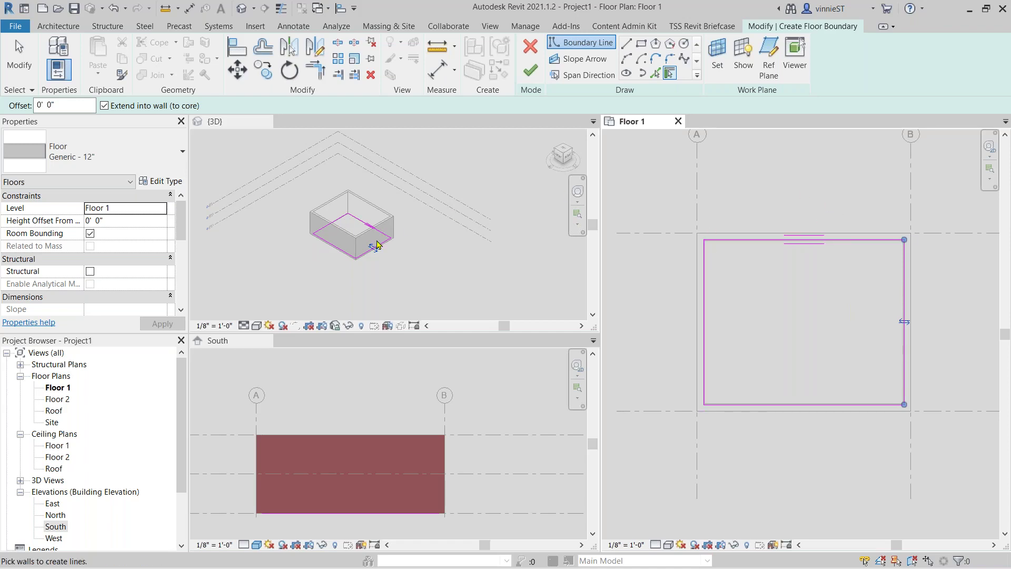
scroll(345, 232, "up", 2)
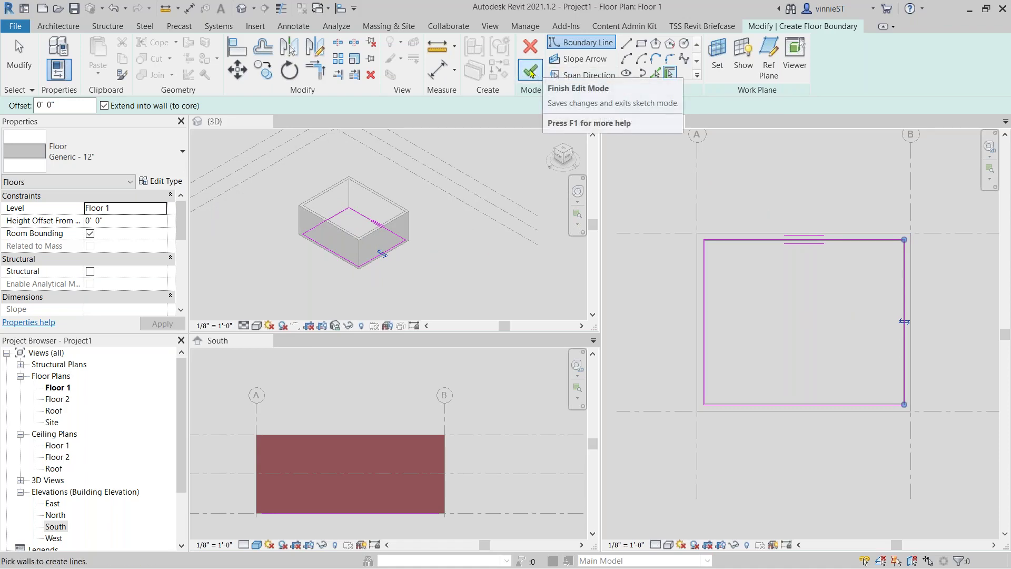
left_click(530, 72)
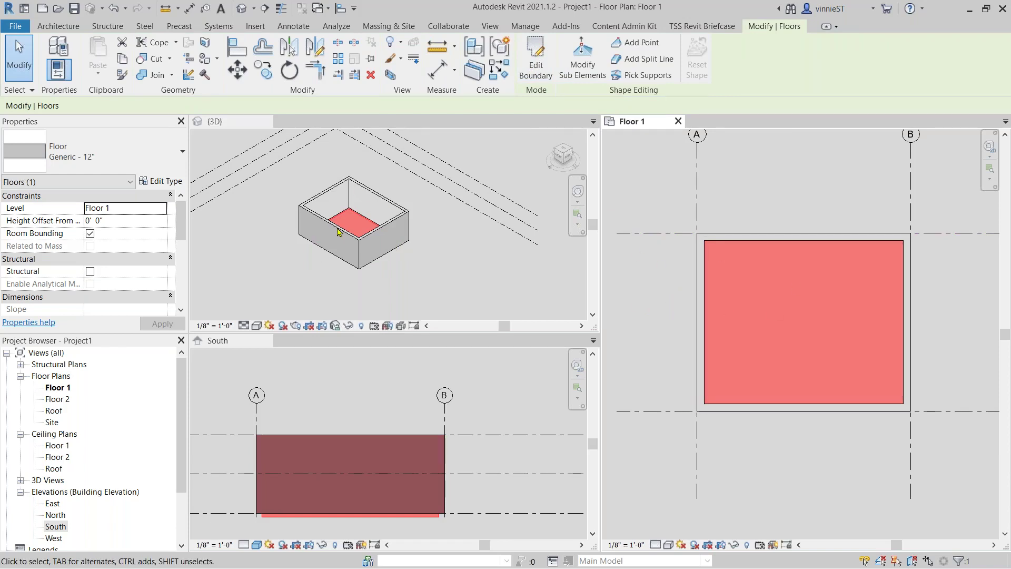
Zoom the 3D view and South elevation to look at the Floor 1 slab.
scroll(350, 225, "up", 3)
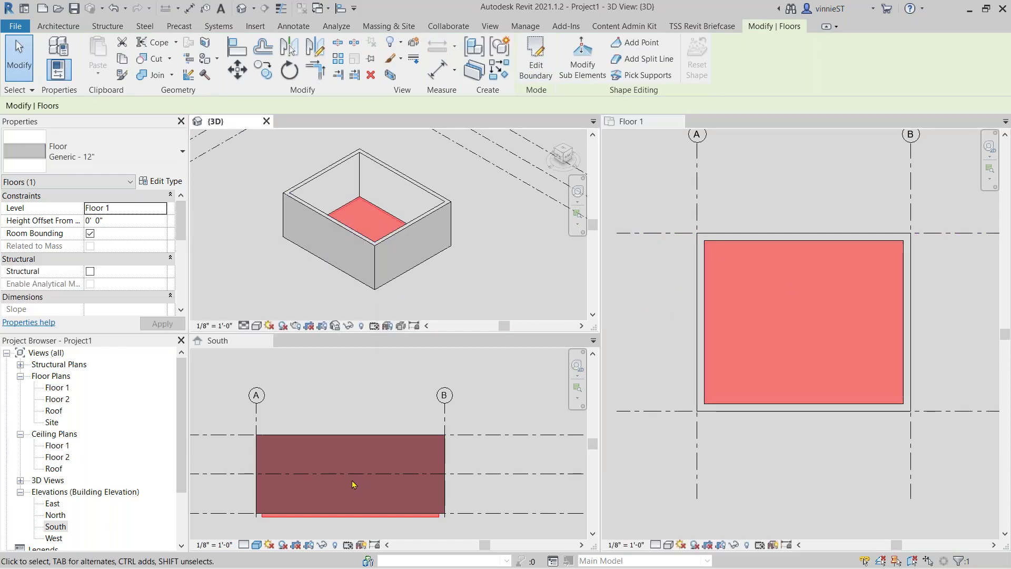
scroll(353, 483, "up", 2)
scroll(356, 447, "up", 2)
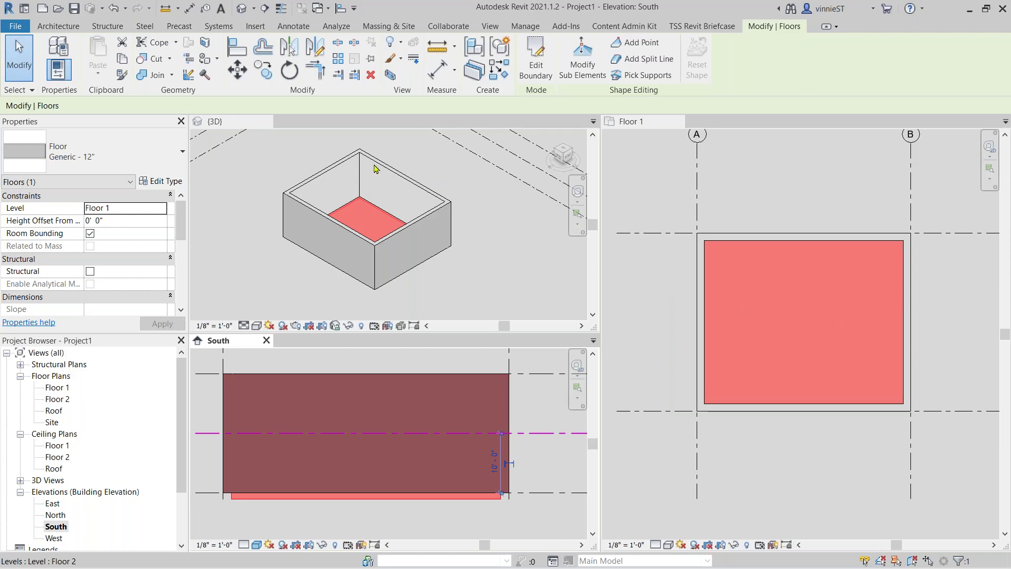
Copy the floor slab and paste it aligned to the Floor 2 level, then inspect it in 3D.
left_click(123, 58)
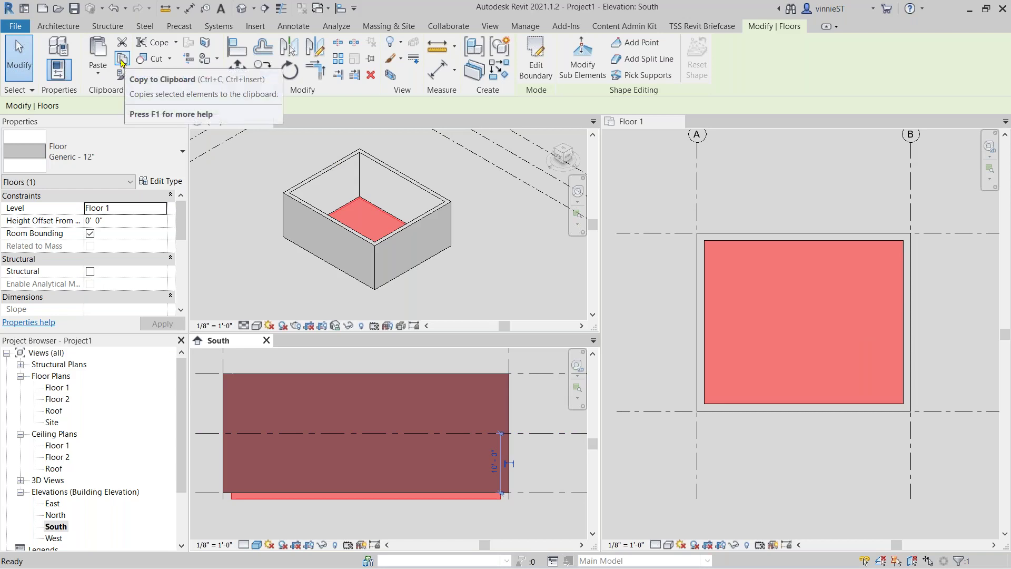
left_click(98, 72)
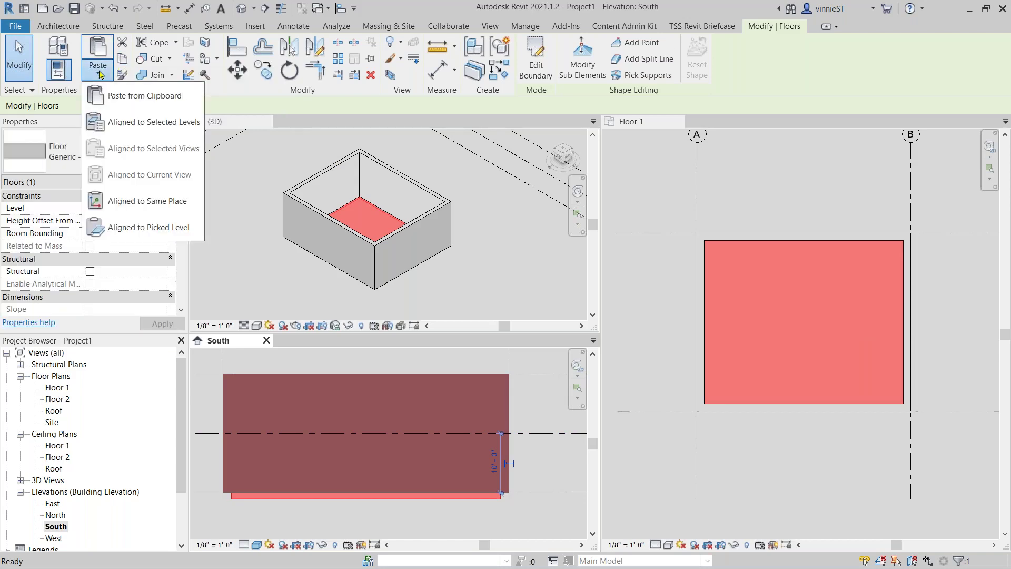
left_click(124, 122)
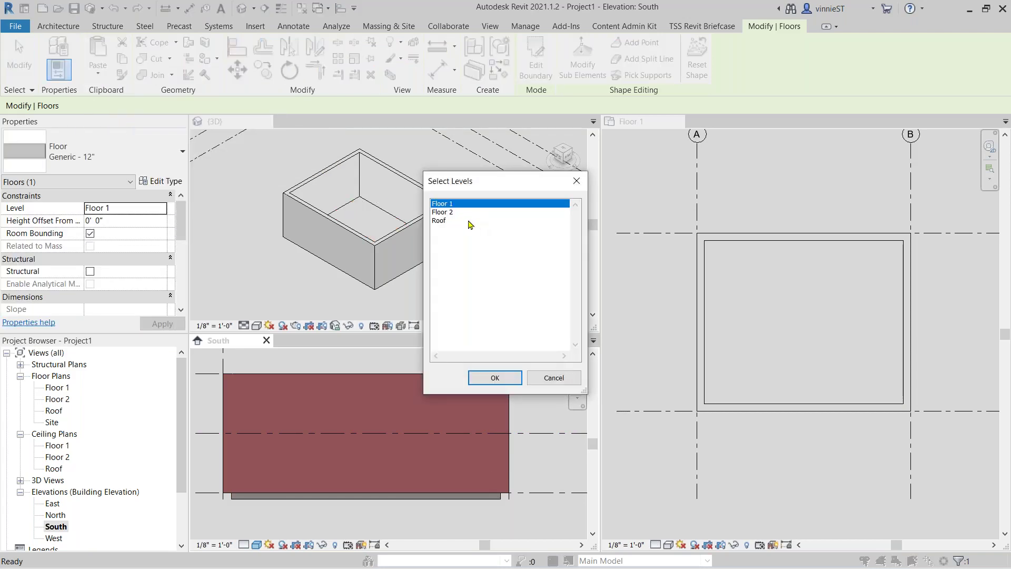
left_click(454, 213)
left_click(492, 377)
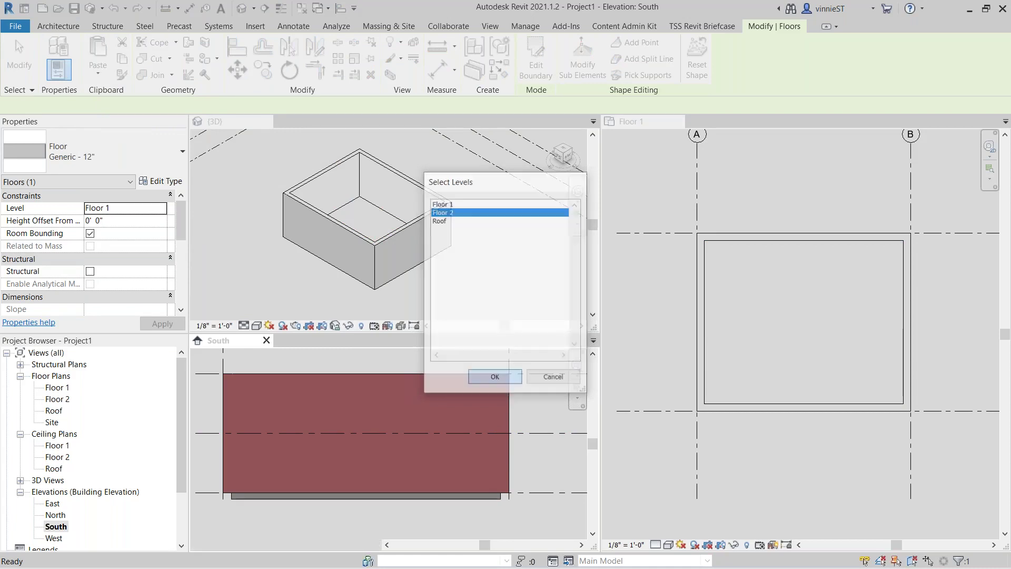
left_click(500, 251)
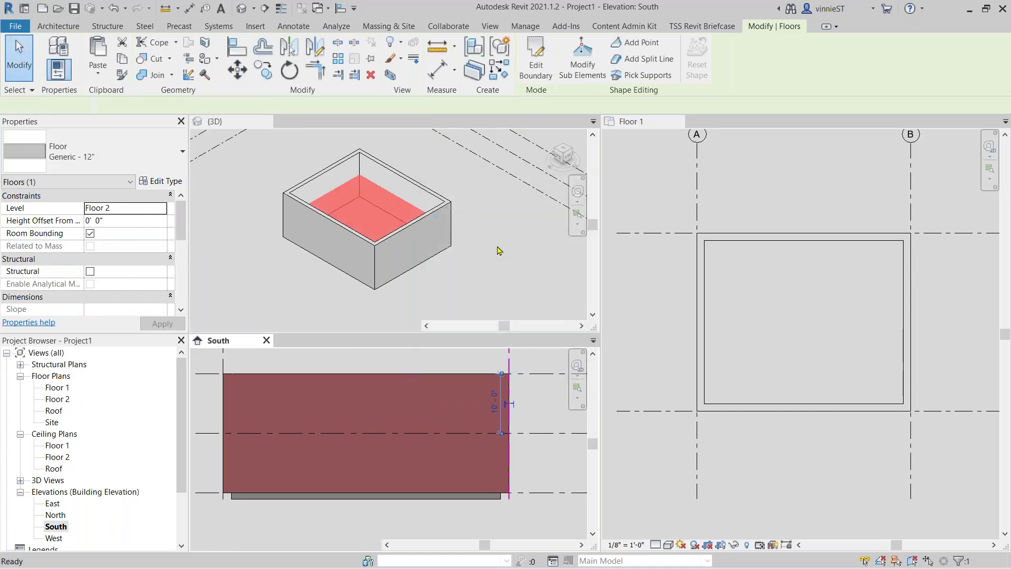
left_click(437, 249)
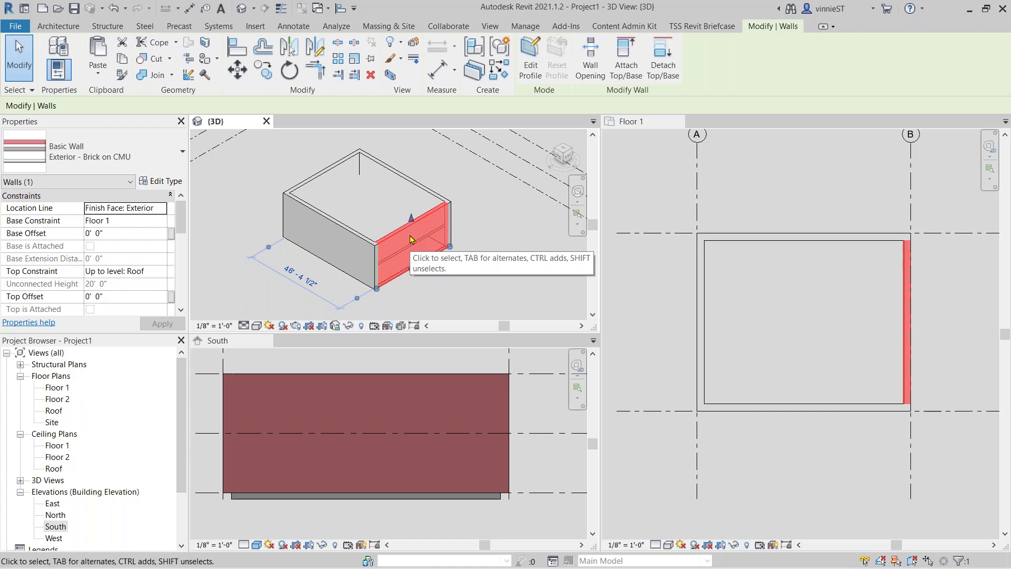
Check the copied slab at Floor 2 in the 3D view, then activate the Floor 1 plan.
key("Escape")
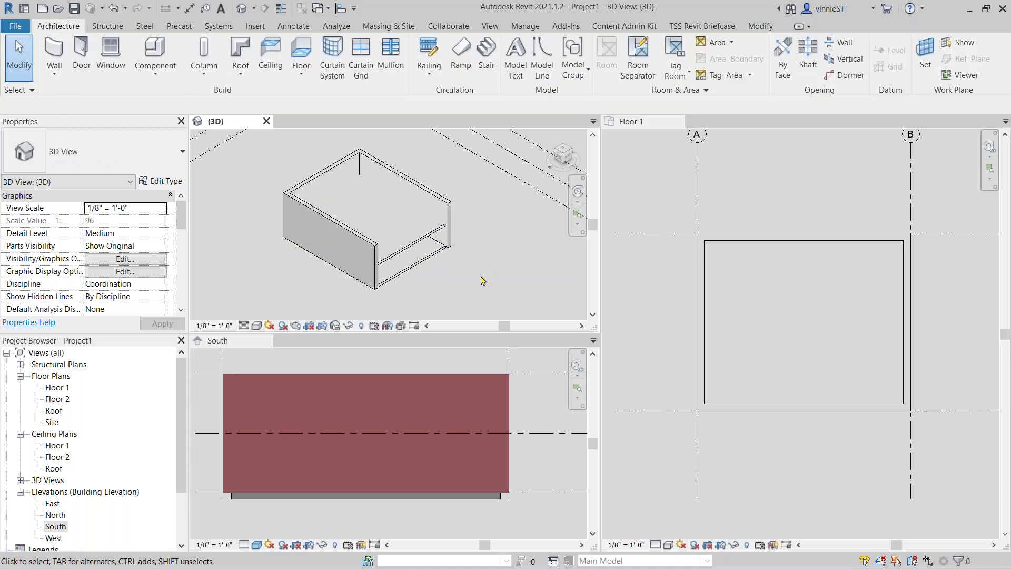
middle_click_drag(498, 273, 499, 260)
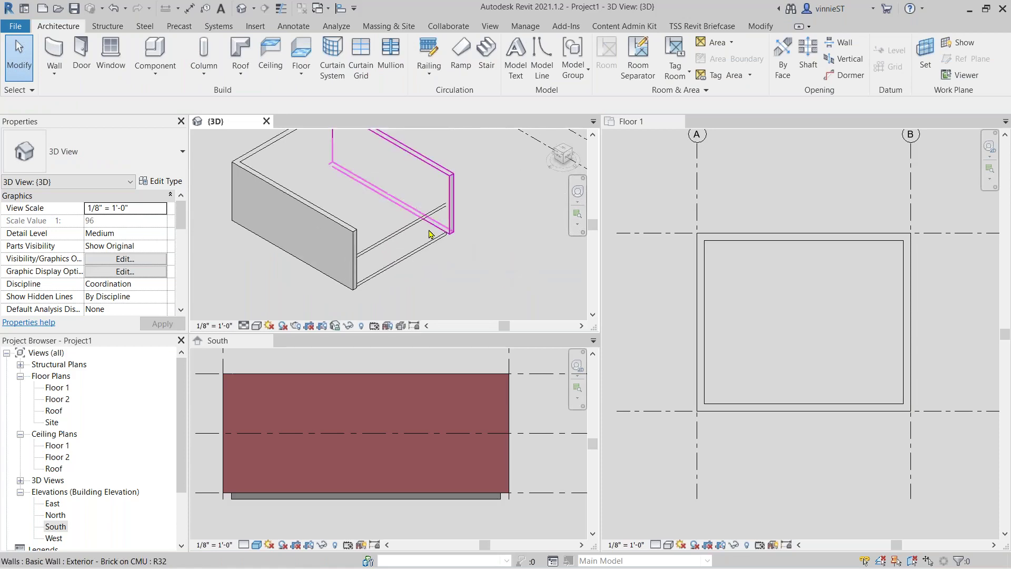
middle_click_drag(405, 230, 392, 224)
left_click(393, 225)
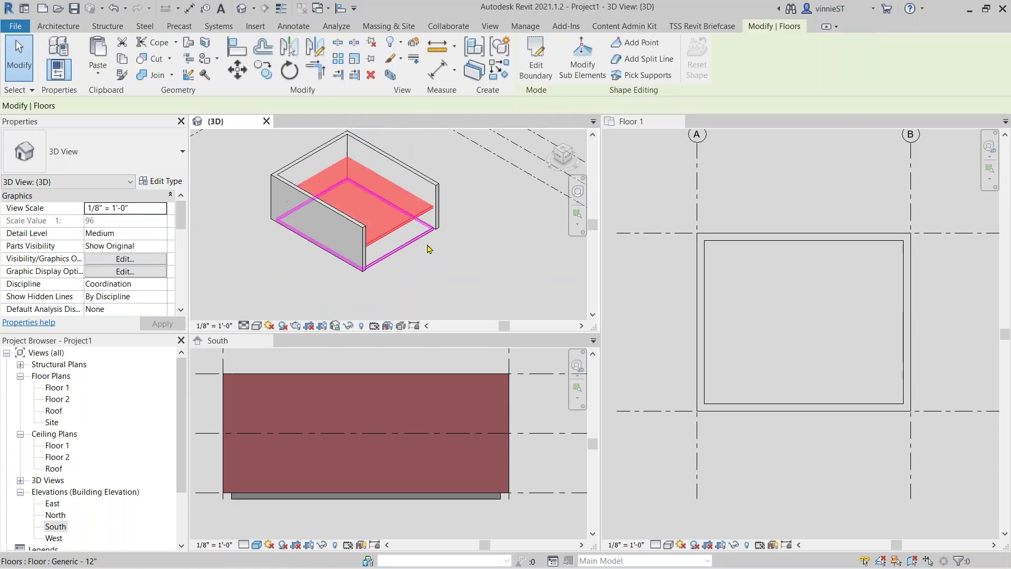
left_click(474, 257)
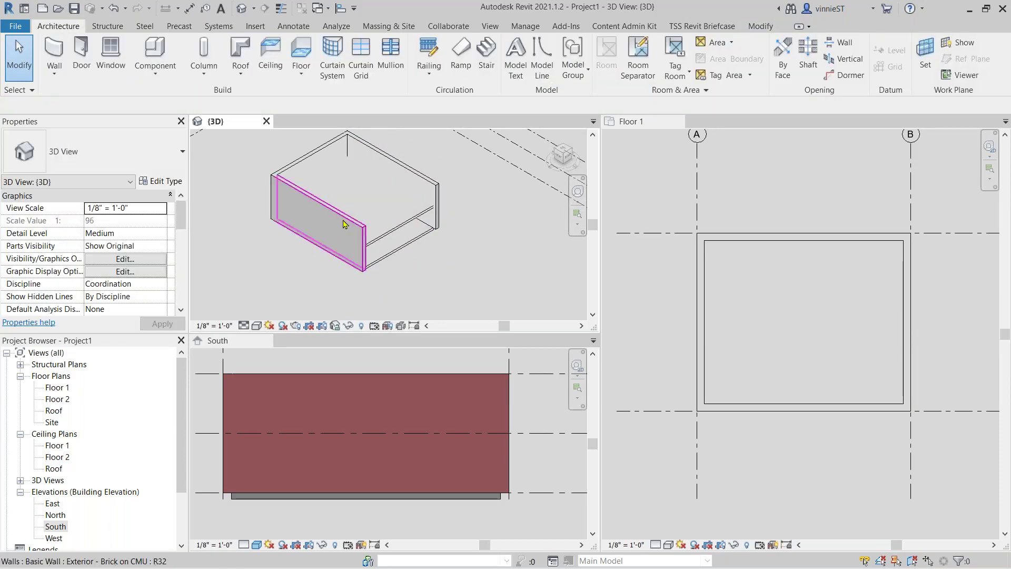
scroll(388, 240, "down", 2)
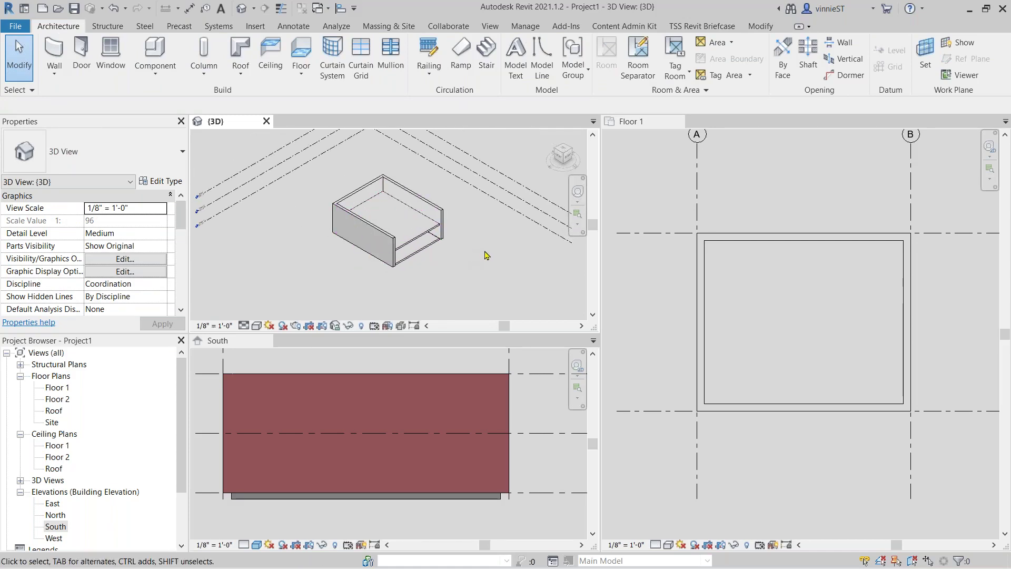
middle_click_drag(487, 255, 483, 260)
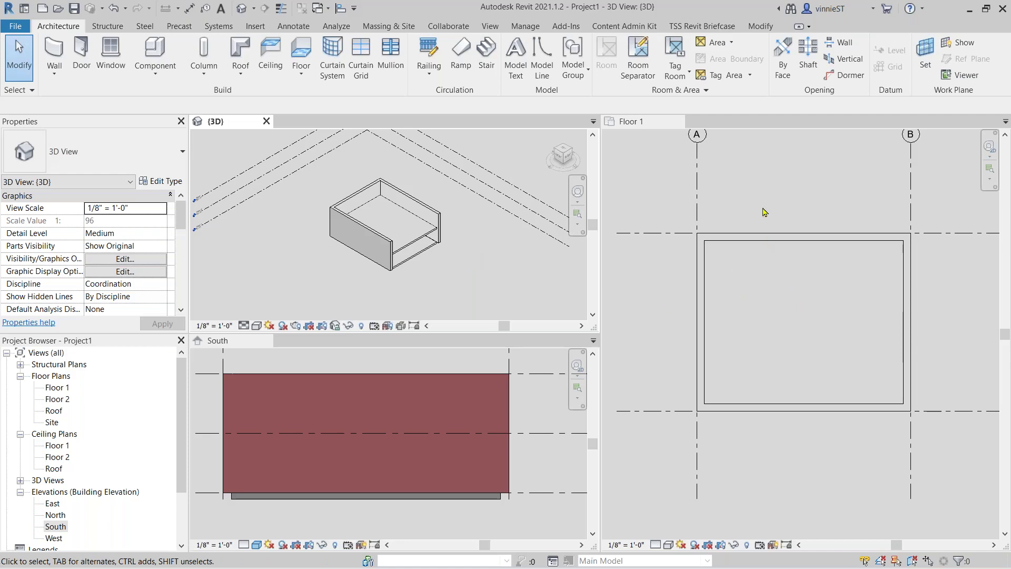
left_click(752, 152)
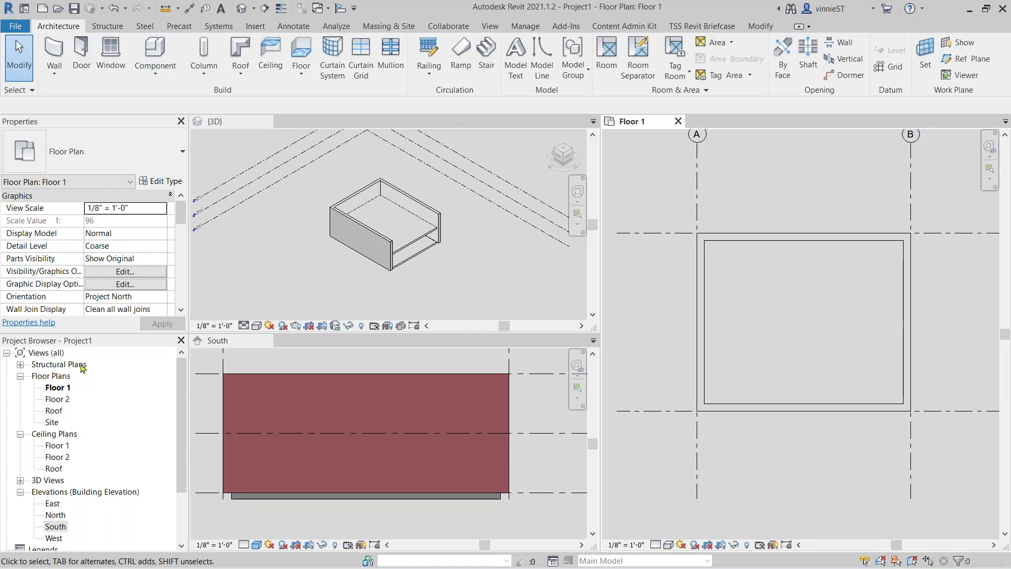
Open the Roof view from Structural Plans in the Project Browser.
left_click(20, 365)
left_click(54, 376)
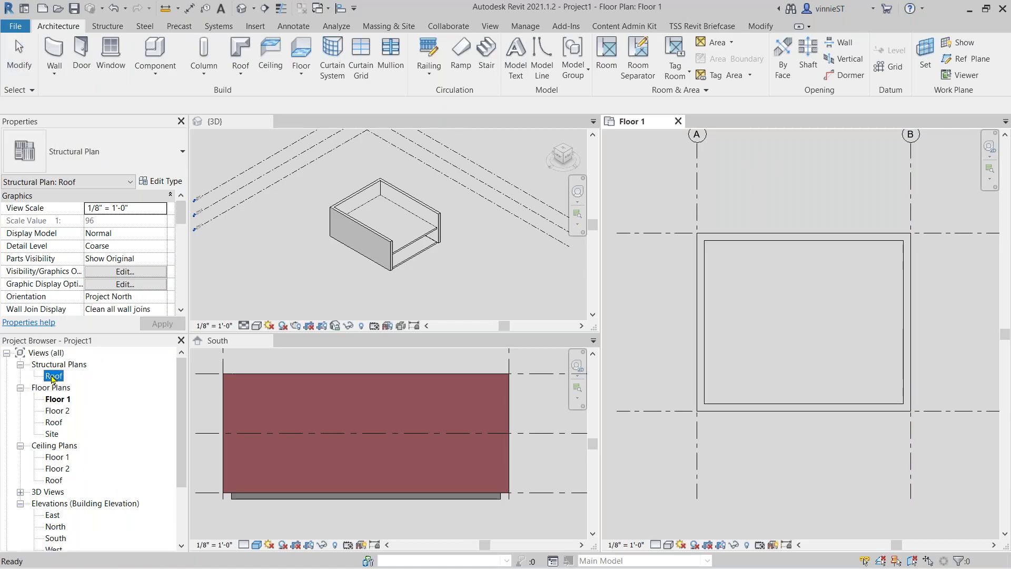
double_click(54, 376)
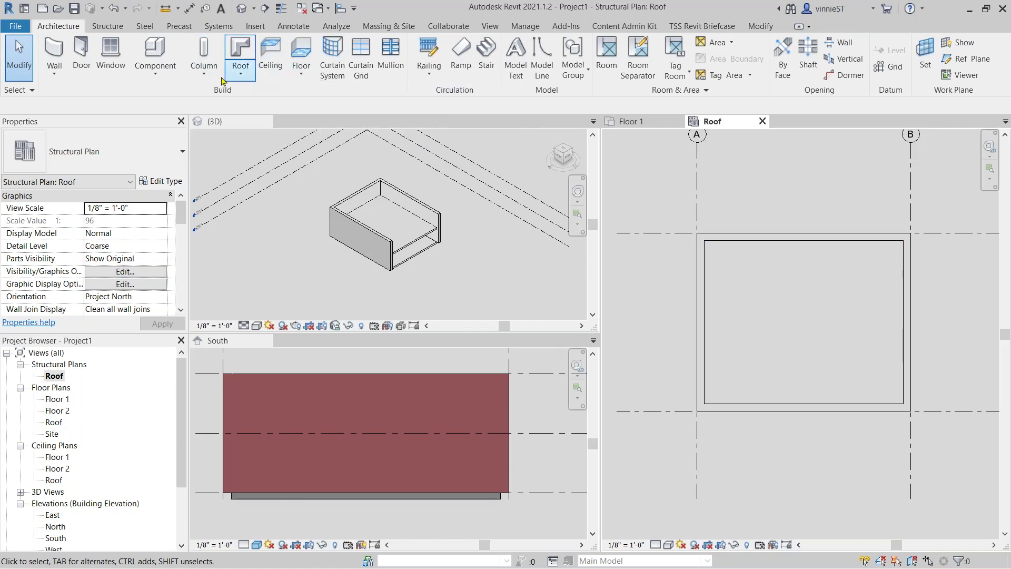
Start a Roof by Footprint sketch on the Roof level with an overhang of 2.
left_click(240, 78)
left_click(260, 99)
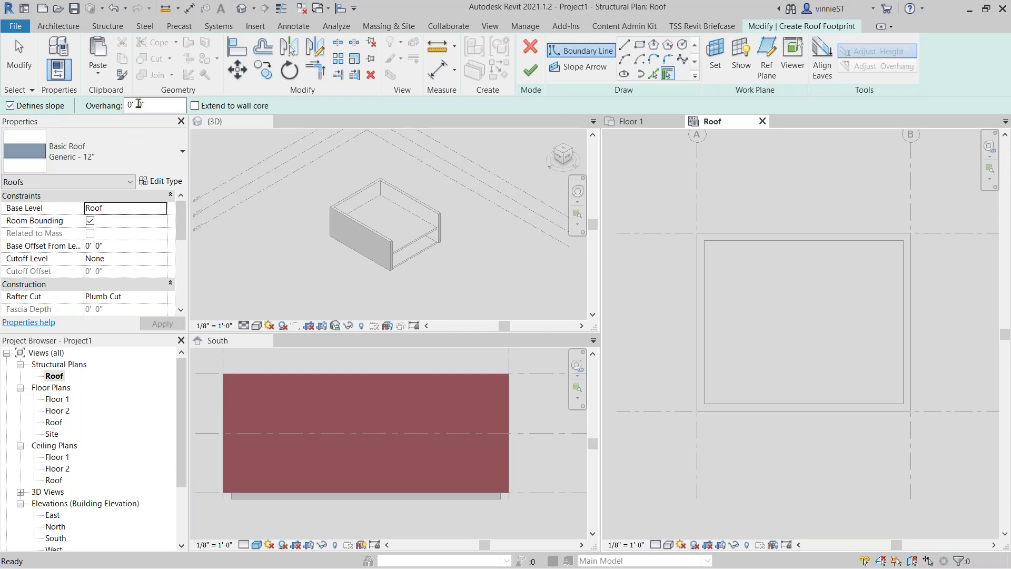
left_click_drag(151, 105, 116, 104)
type("2")
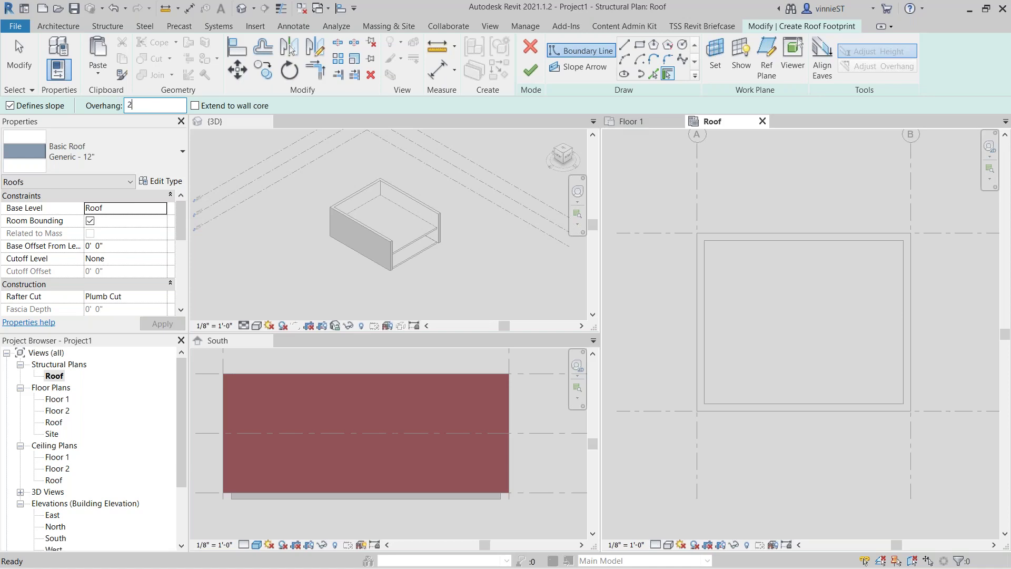
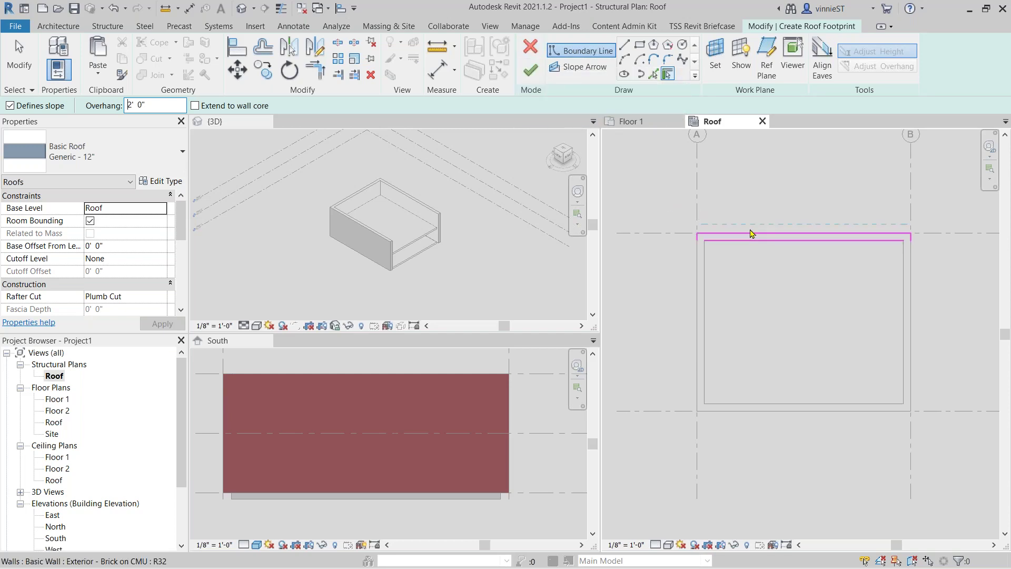
Pick the top, left and right walls as sloped edges and the bottom wall as a flat edge.
left_click(751, 233)
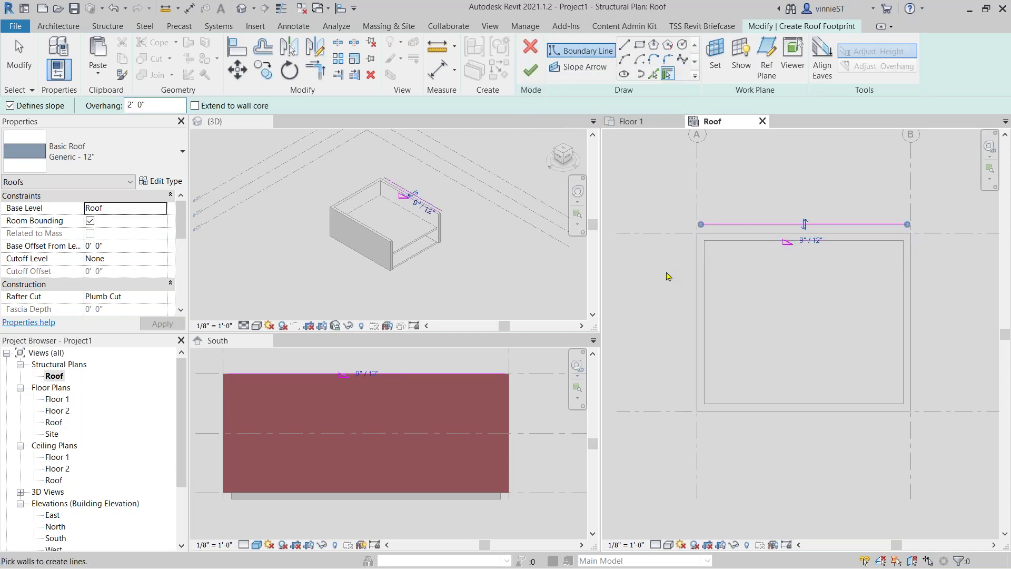
left_click(696, 276)
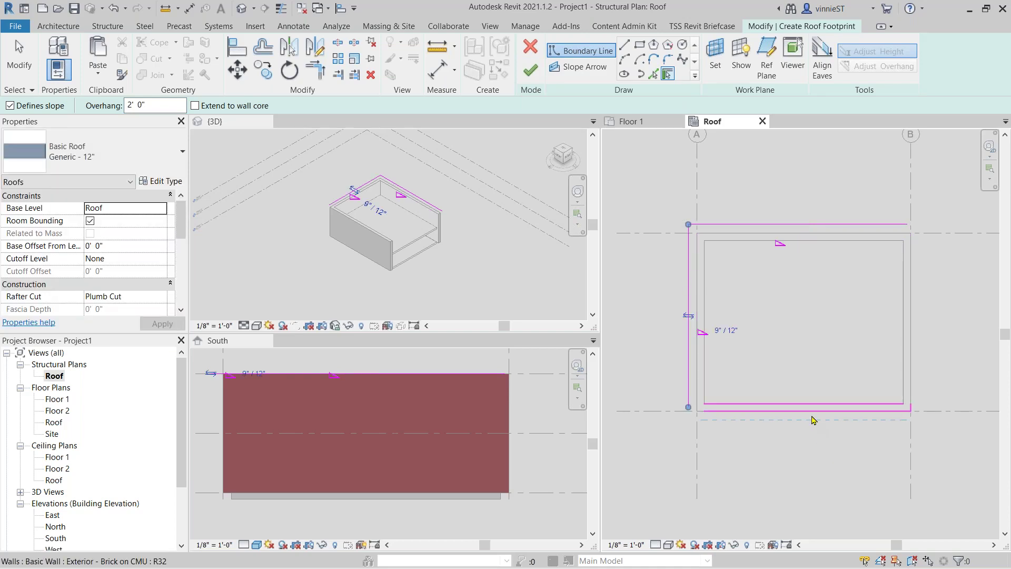
scroll(707, 329, "up", 2)
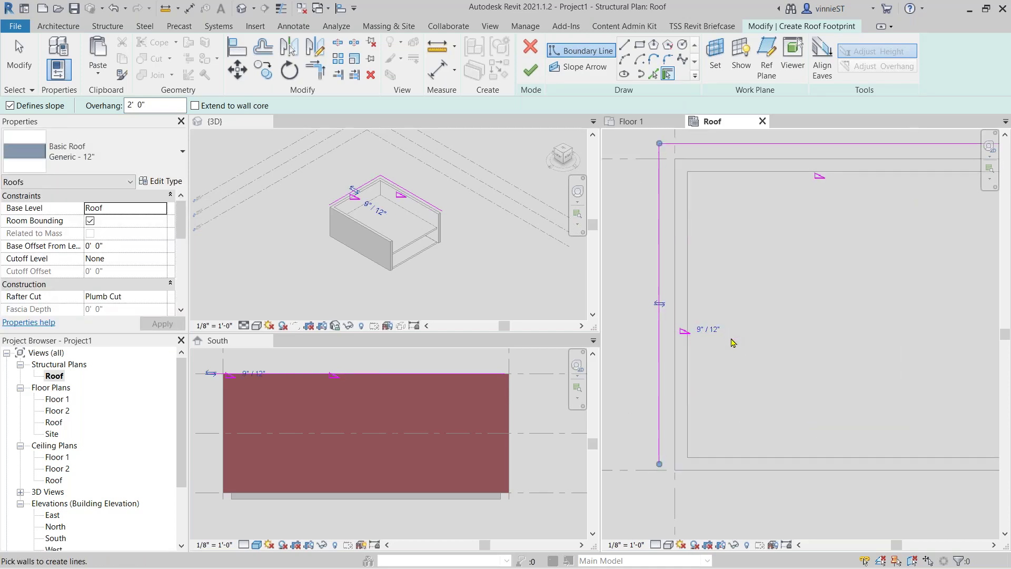
scroll(731, 340, "down", 1)
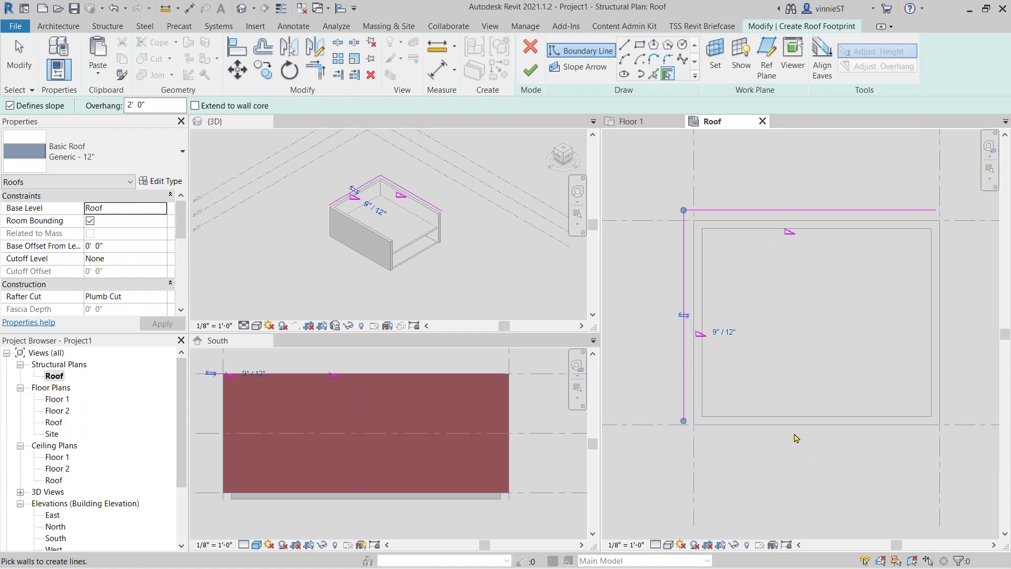
left_click(941, 371)
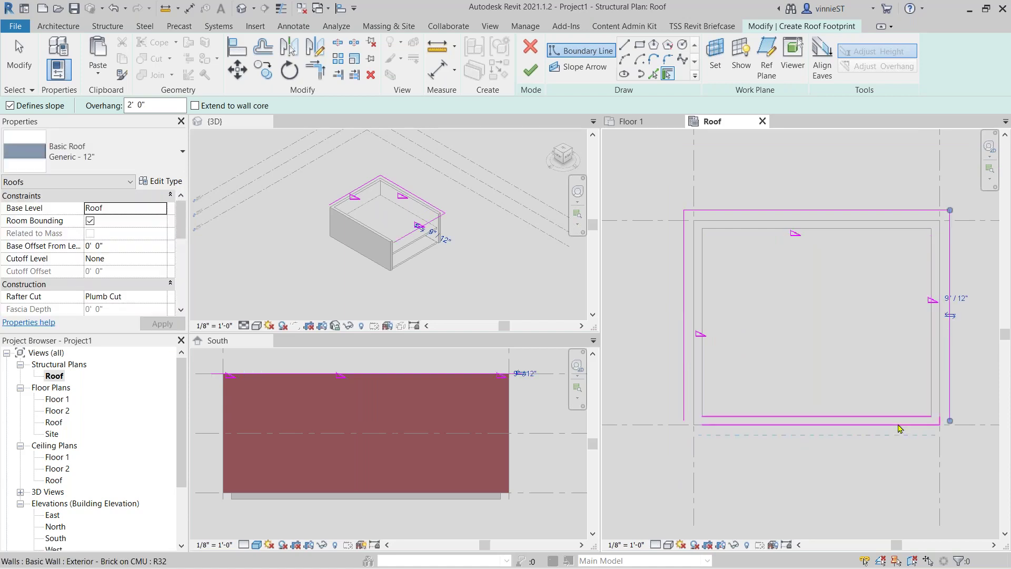
left_click(9, 105)
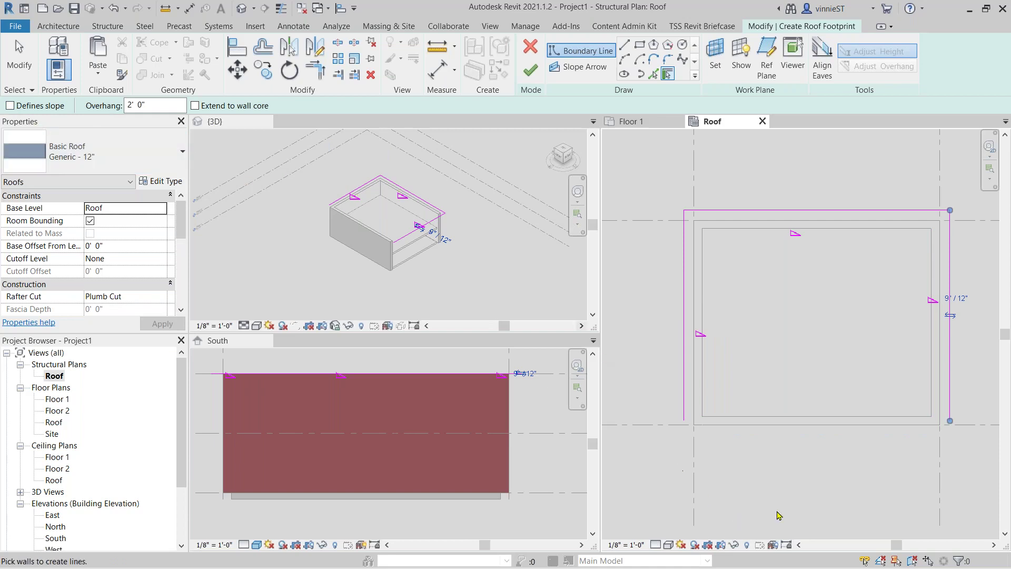
left_click(826, 445)
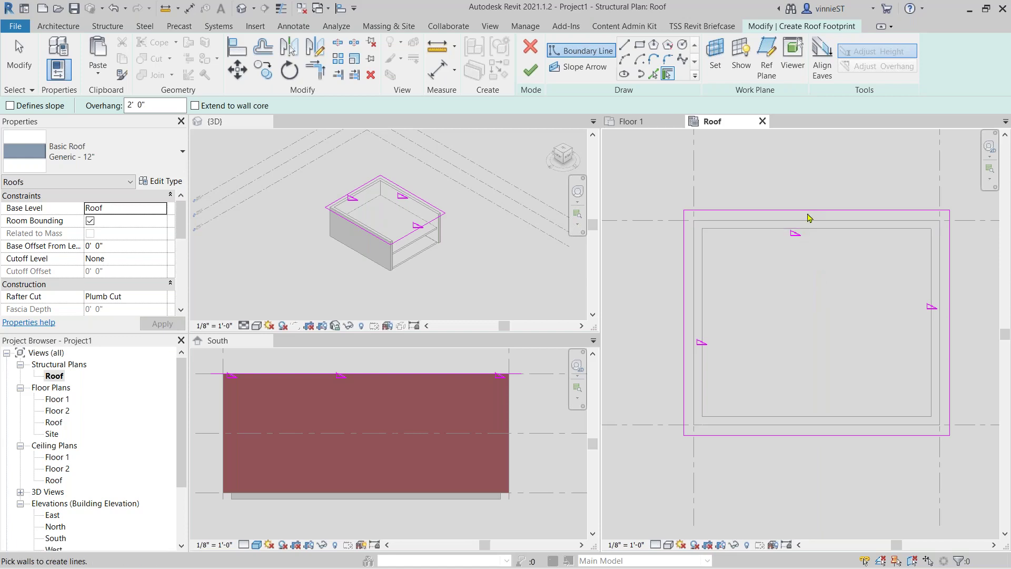
Change the top footprint edge's slope from 9"/12" to 7"/12".
key("Escape")
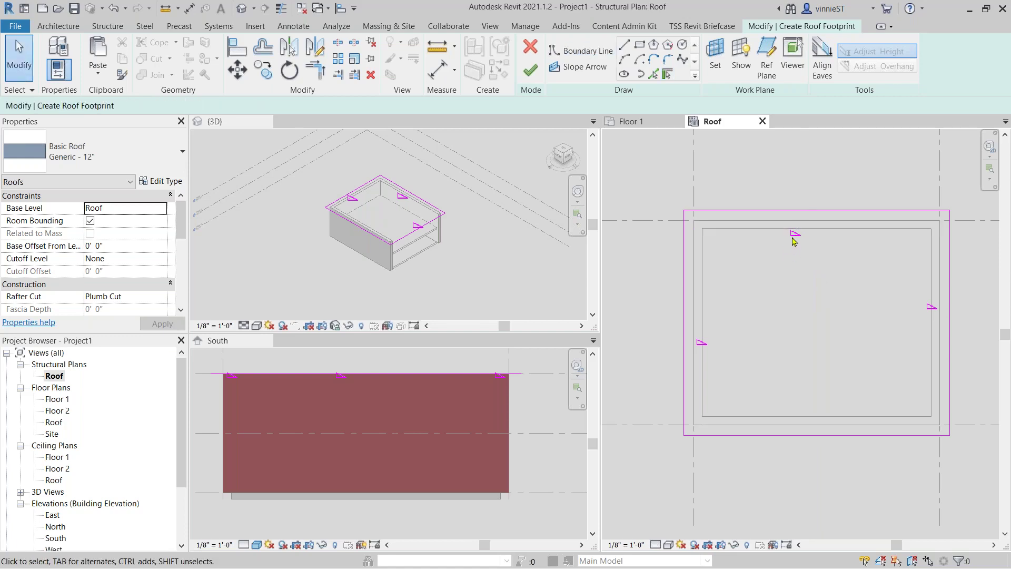
scroll(785, 235, "up", 2)
left_click(793, 207)
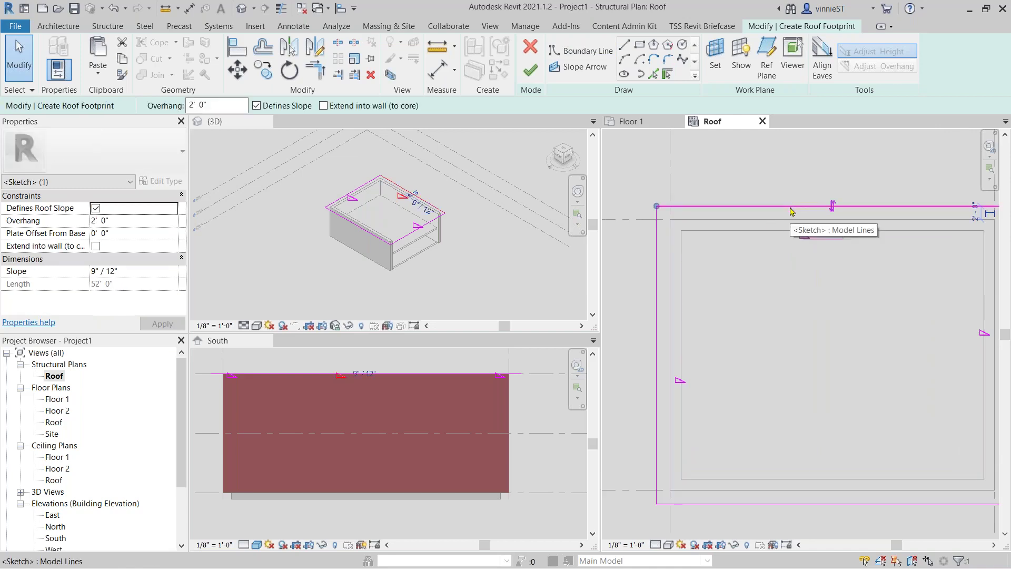
left_click_drag(814, 234, 787, 236)
type("7/ 12\"")
scroll(745, 315, "down", 2)
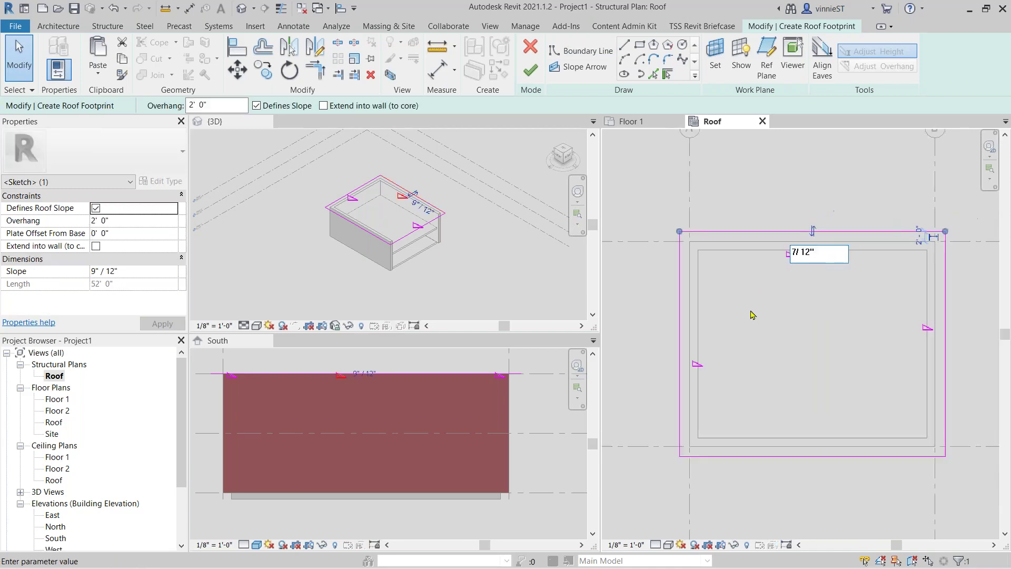
key("Return")
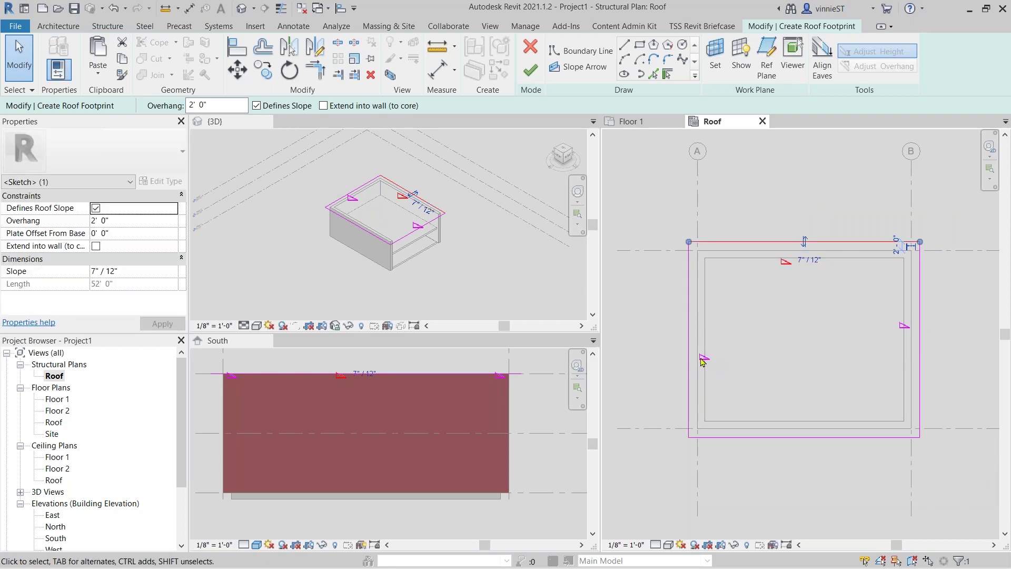
Change the left footprint edge's slope to 7"/12".
left_click(703, 362)
left_click(705, 359)
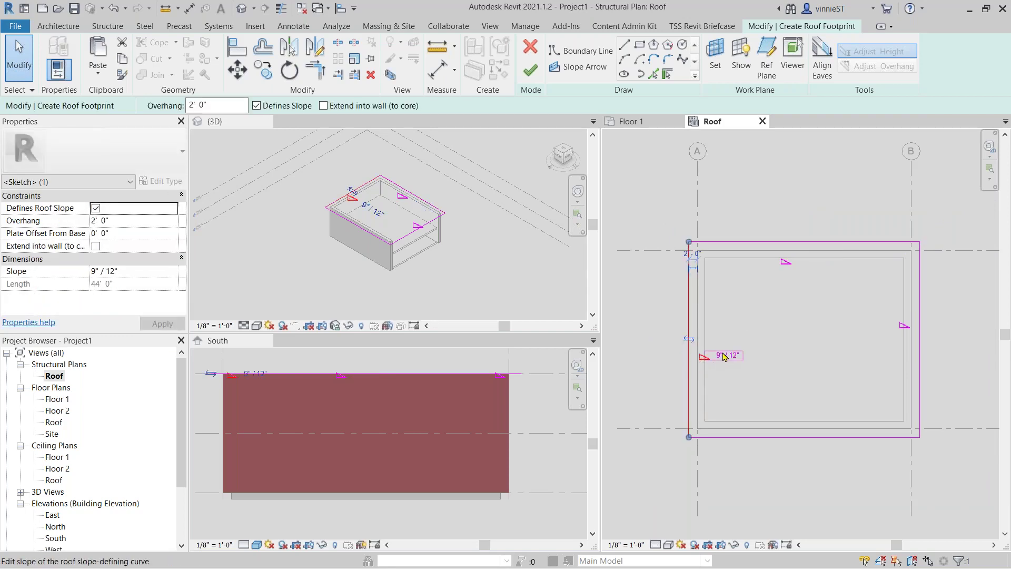
left_click(724, 357)
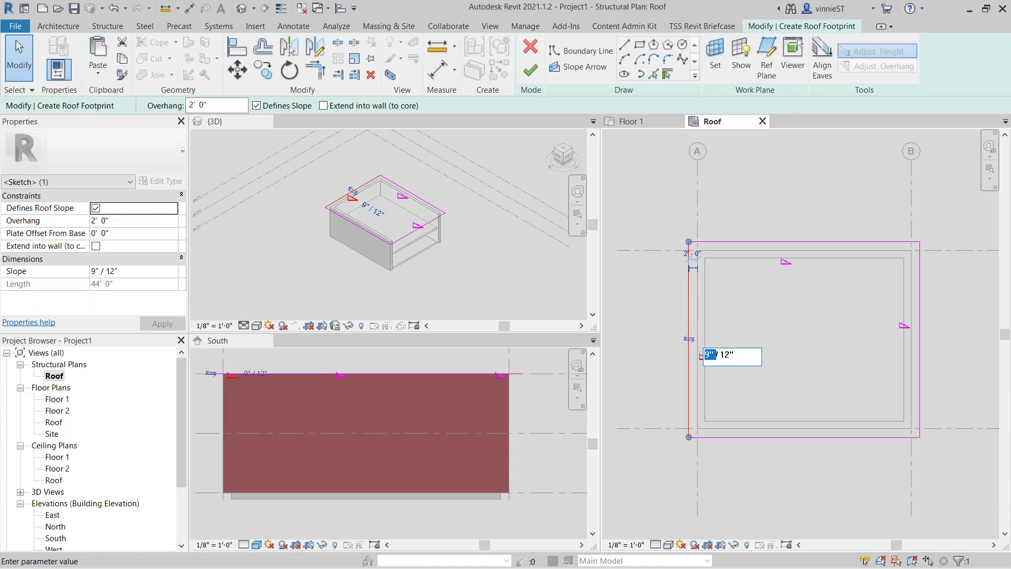
type("7")
key("Return")
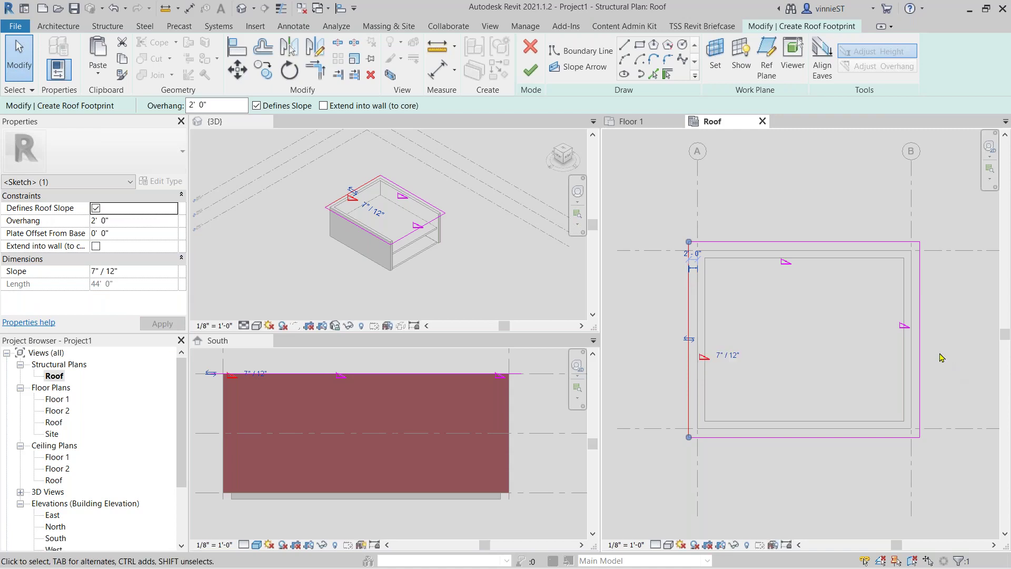
key("Escape")
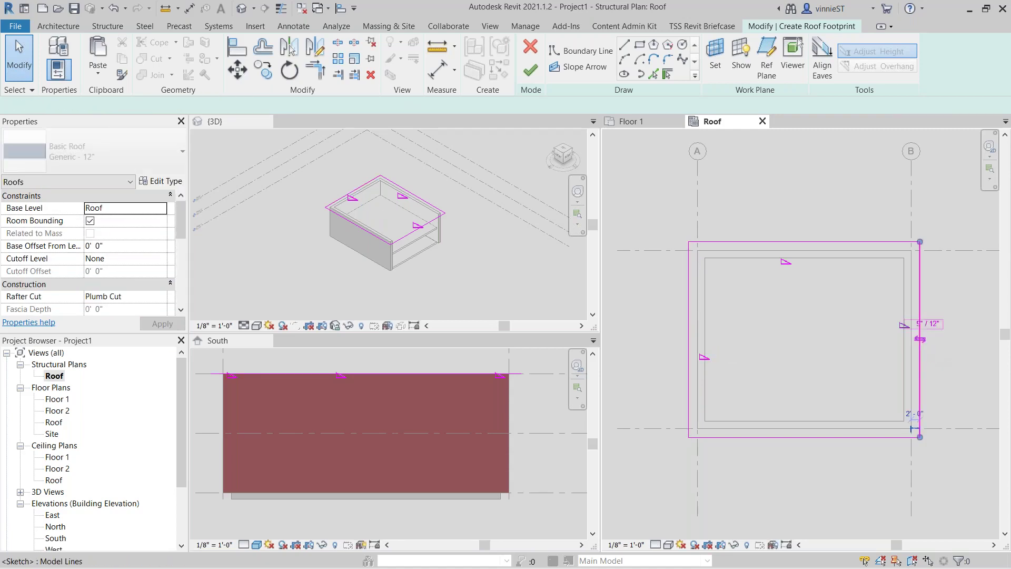
Change the right footprint edge's slope to 7"/12".
left_click(920, 343)
left_click(919, 323)
left_click_drag(915, 323, 892, 327)
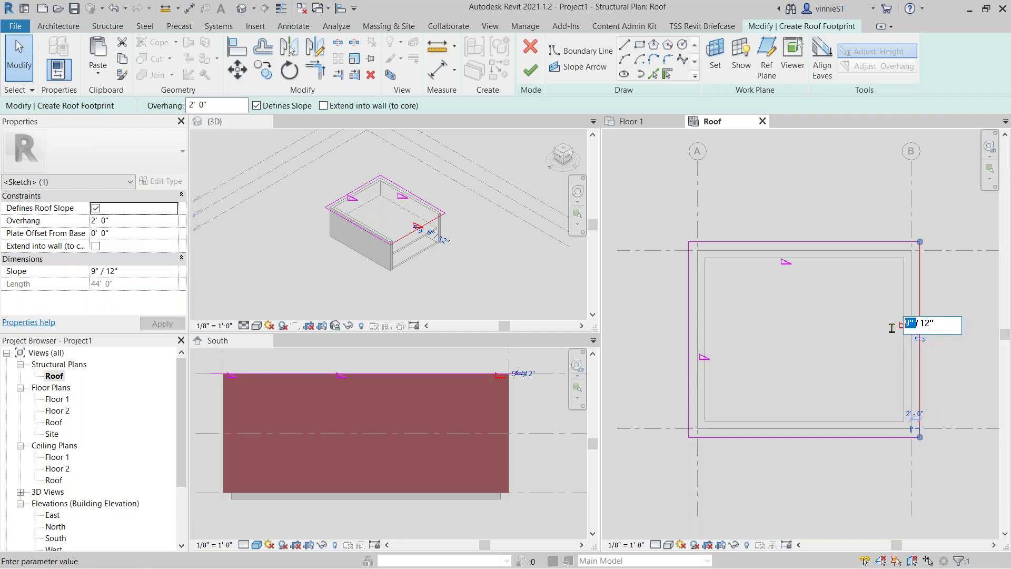
type("7")
key("Return")
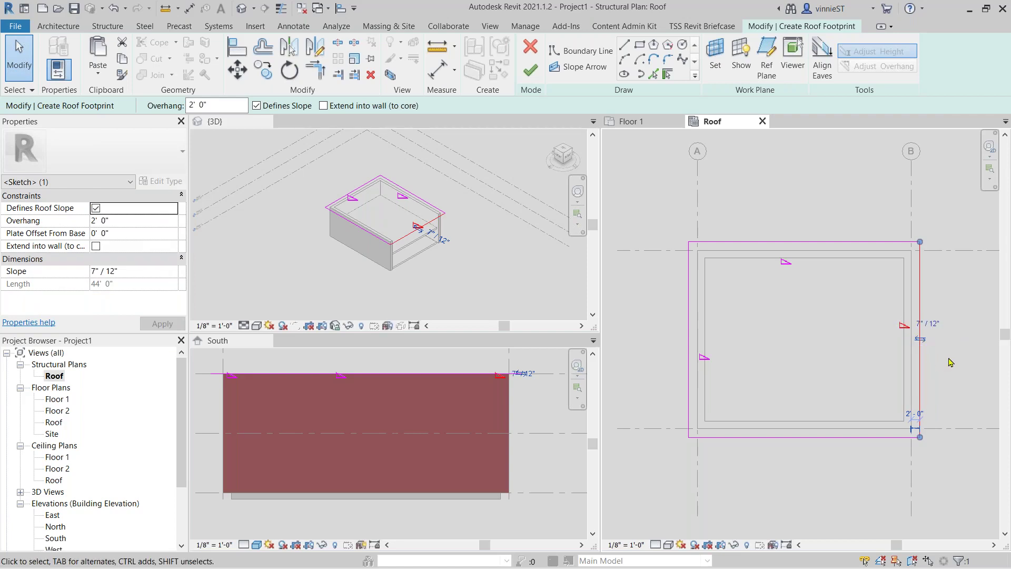
left_click(951, 361)
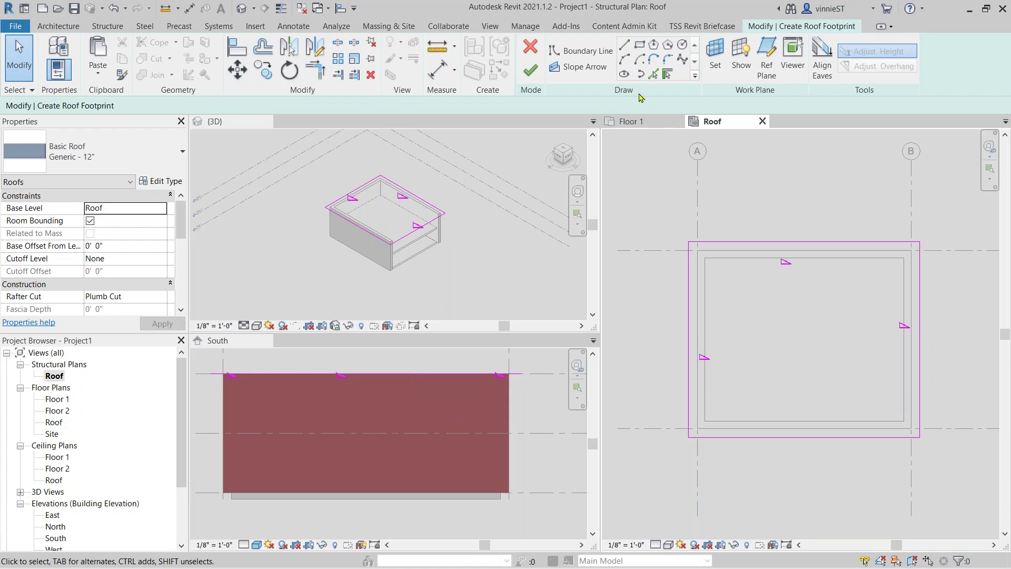
Finish the roof sketch and set the 3D view's visual style to Consistent Colors.
left_click(530, 71)
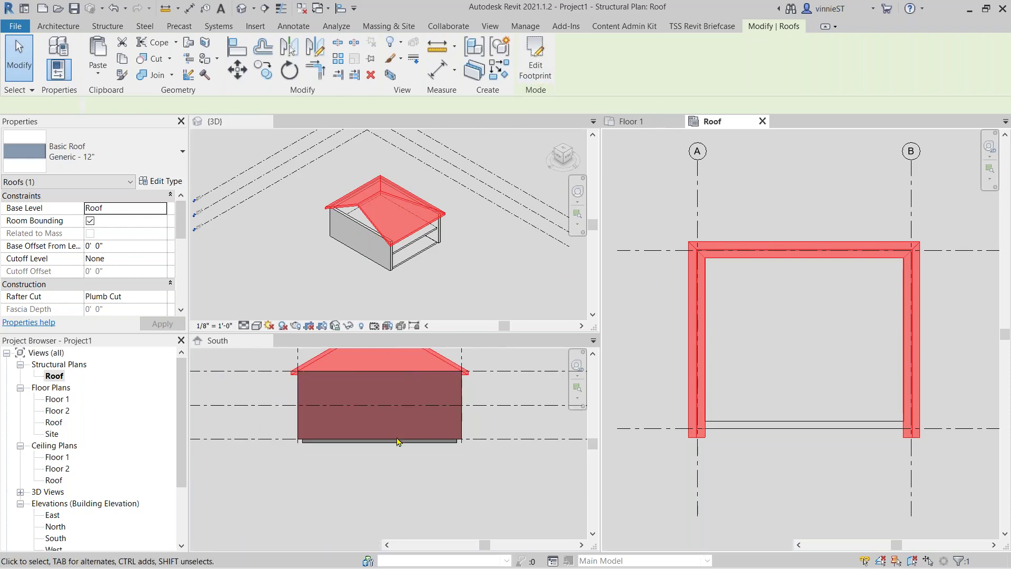
scroll(399, 441, "down", 3)
middle_click_drag(406, 445, 416, 436)
left_click(492, 382)
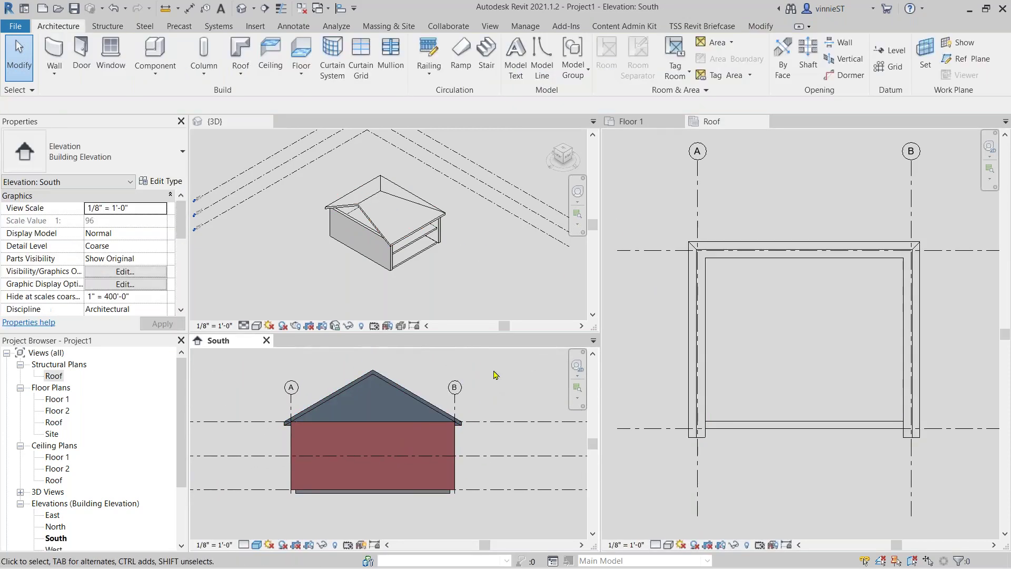
scroll(406, 246, "up", 2)
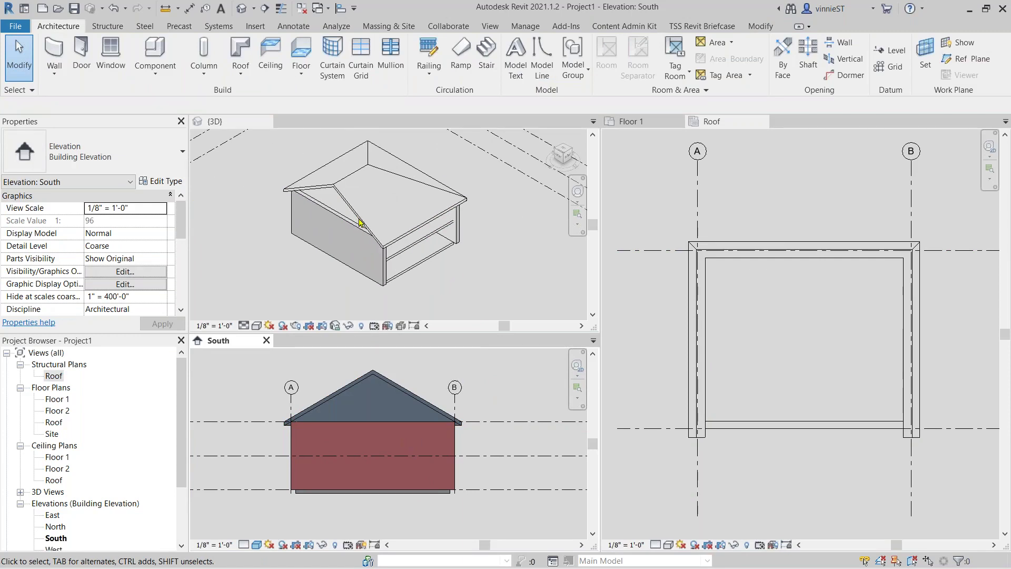
left_click(256, 327)
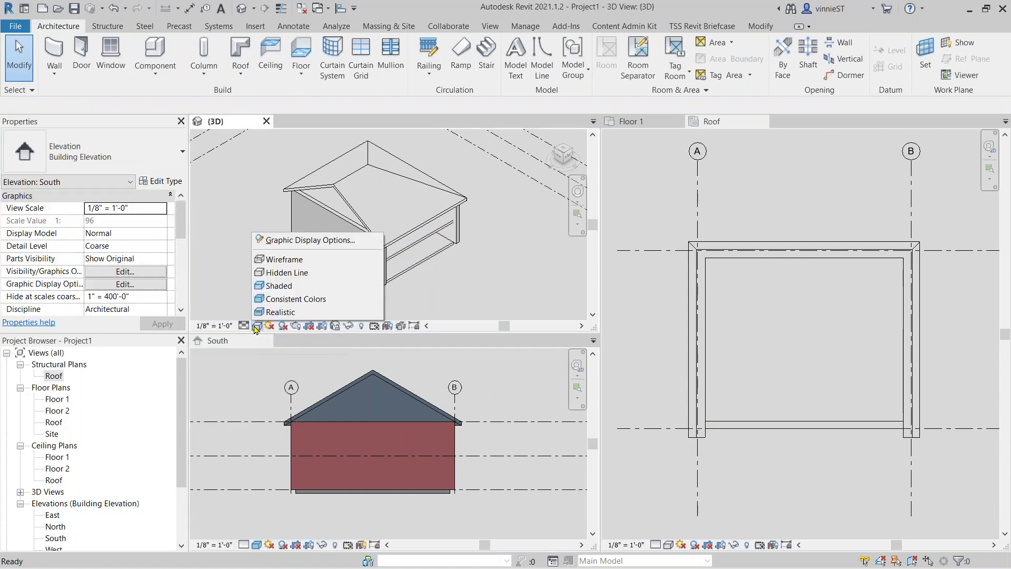
left_click(295, 298)
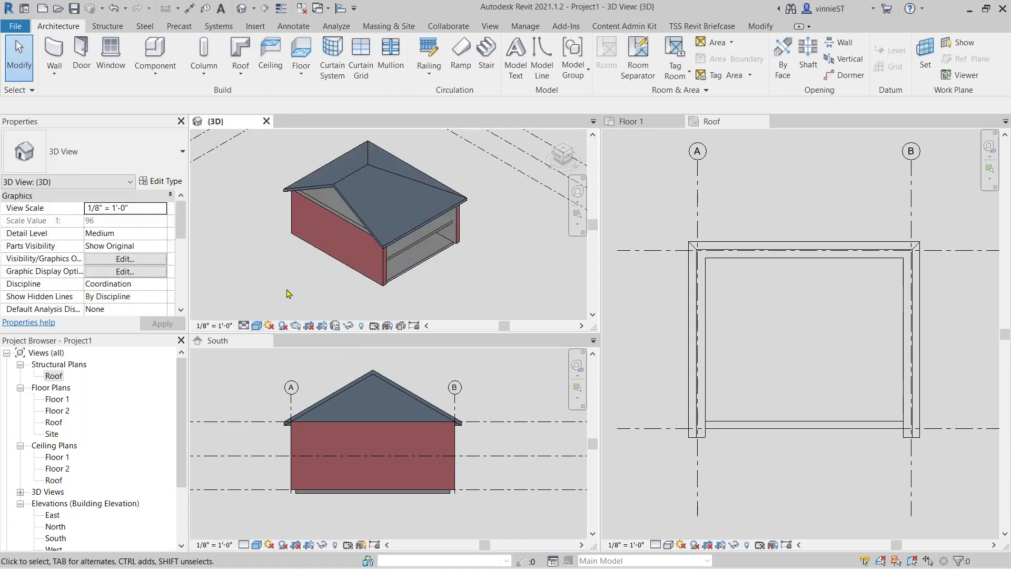
Set the Roof plan's detail level to Medium.
left_click(776, 500)
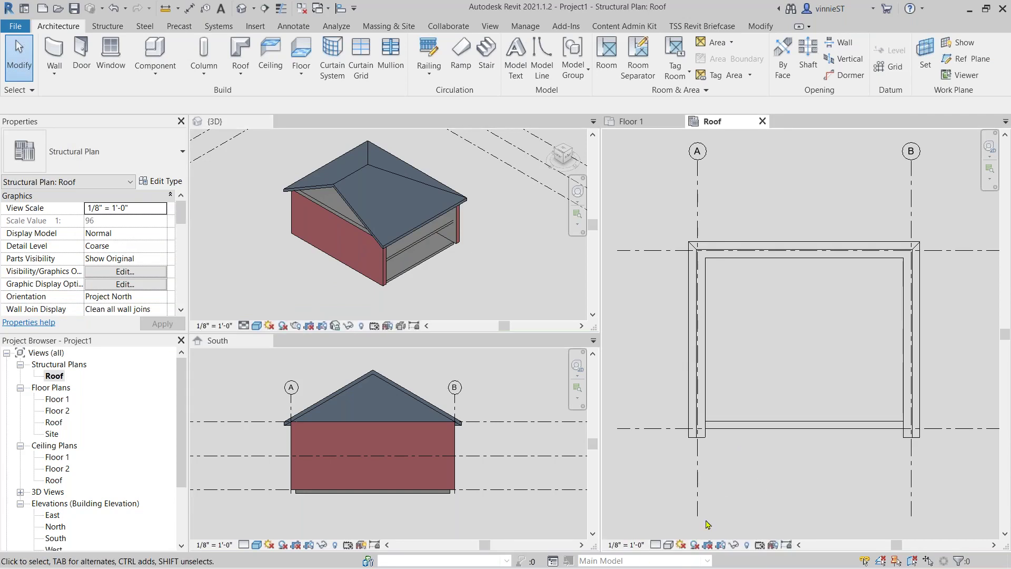
left_click(655, 544)
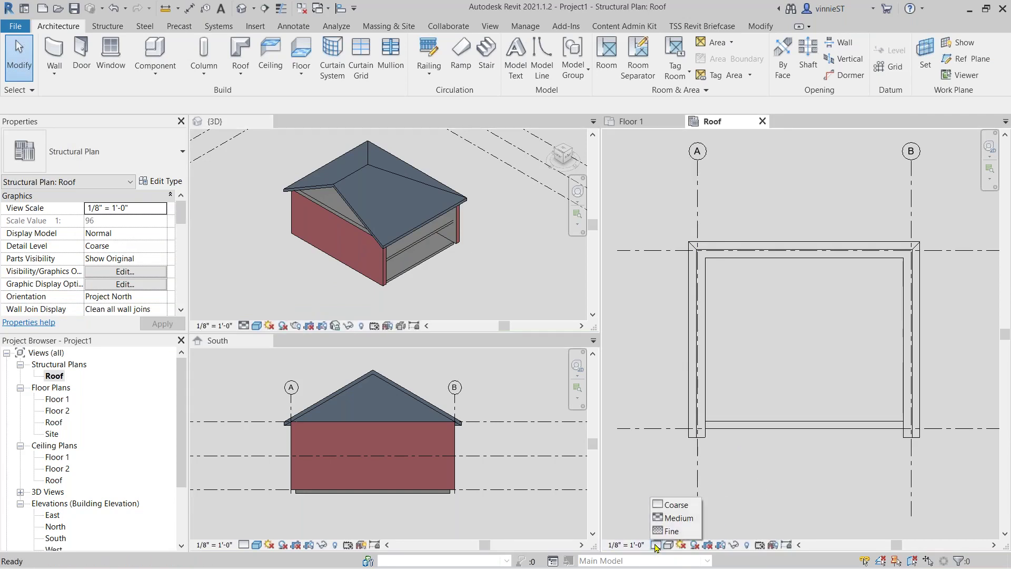
left_click(667, 518)
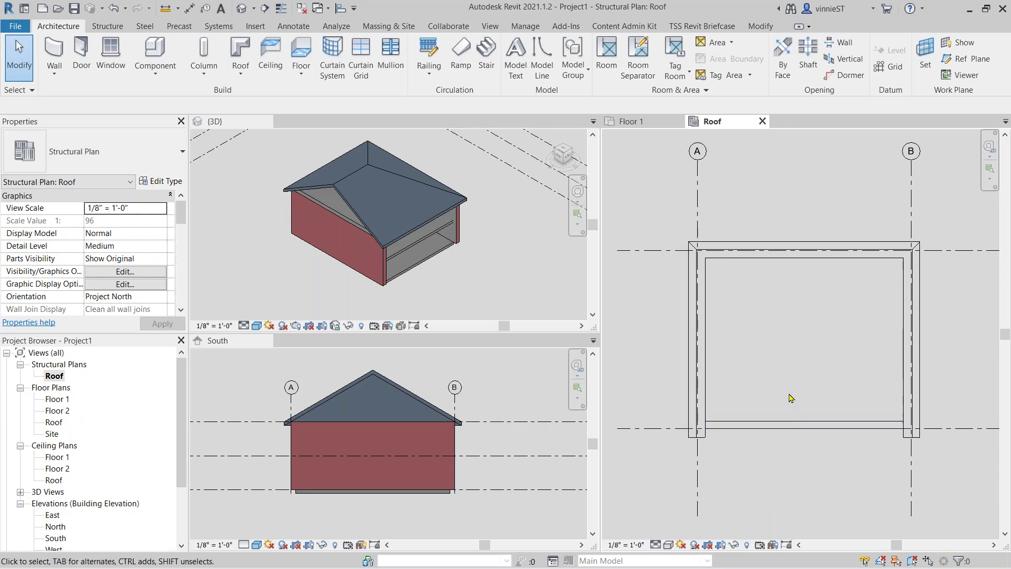
middle_click_drag(780, 311, 786, 326)
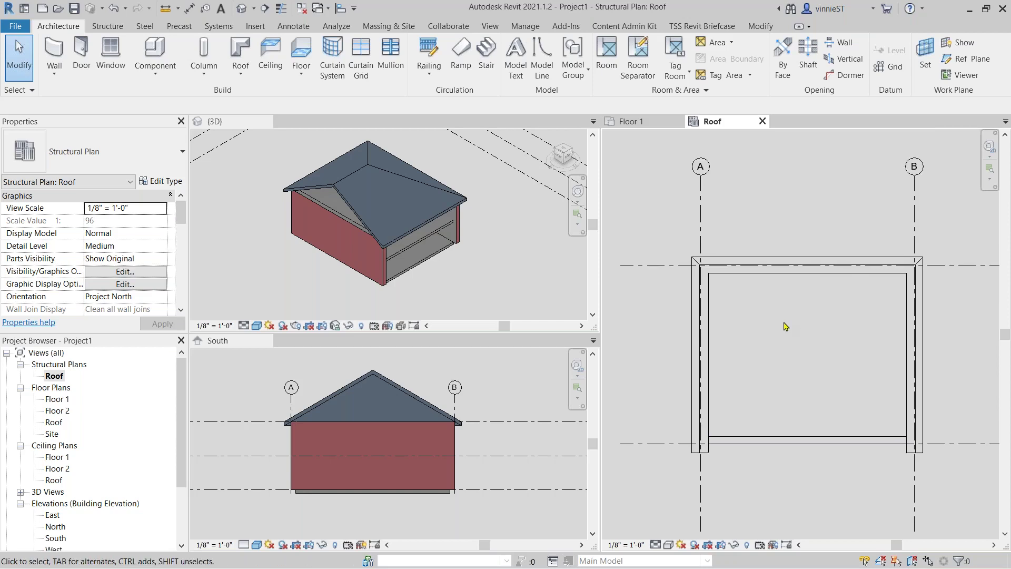
Tile the open views with WT and set Floor 1 to Medium detail.
key("w")
key("t")
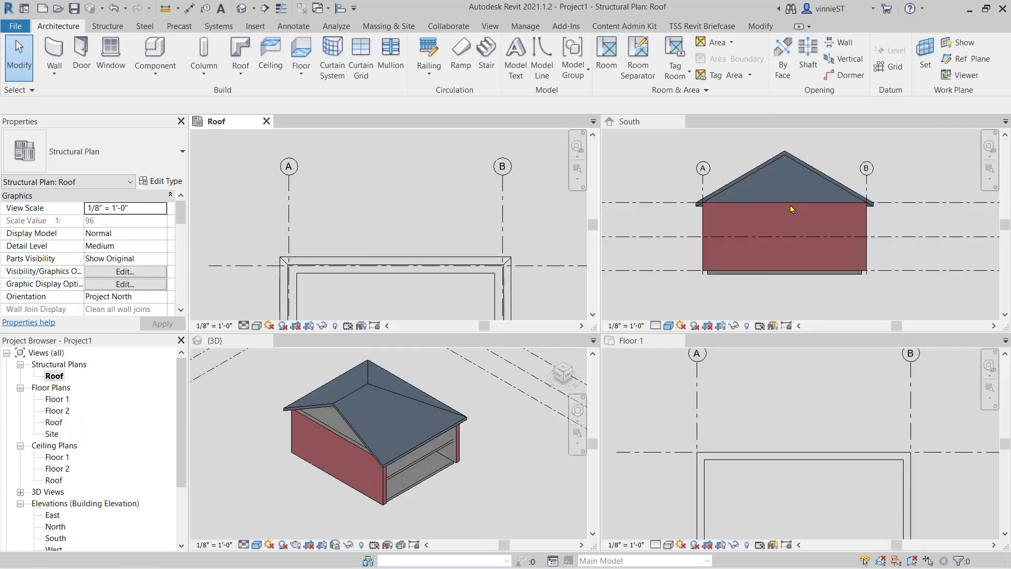
scroll(375, 252, "down", 3)
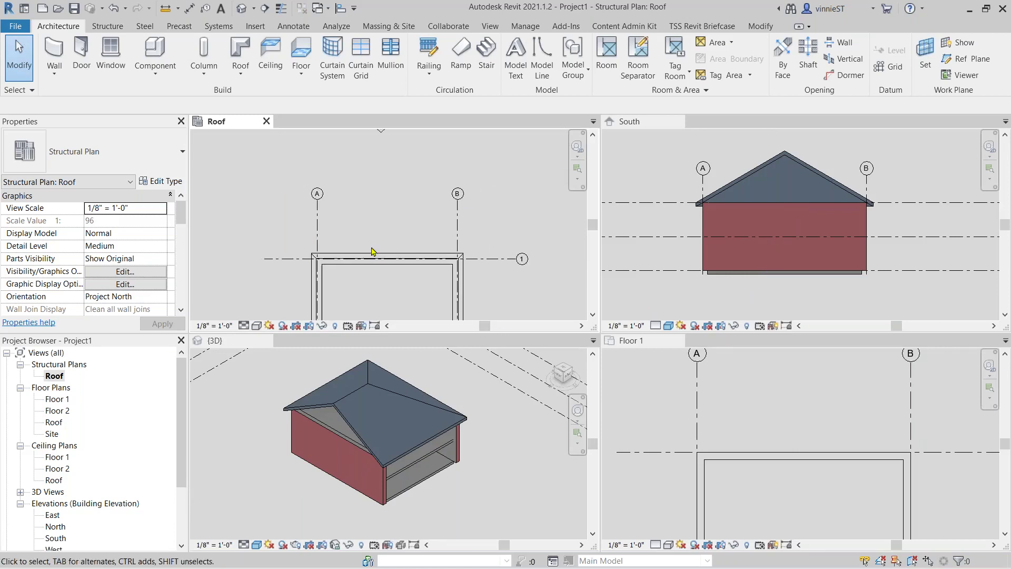
scroll(771, 482, "down", 2)
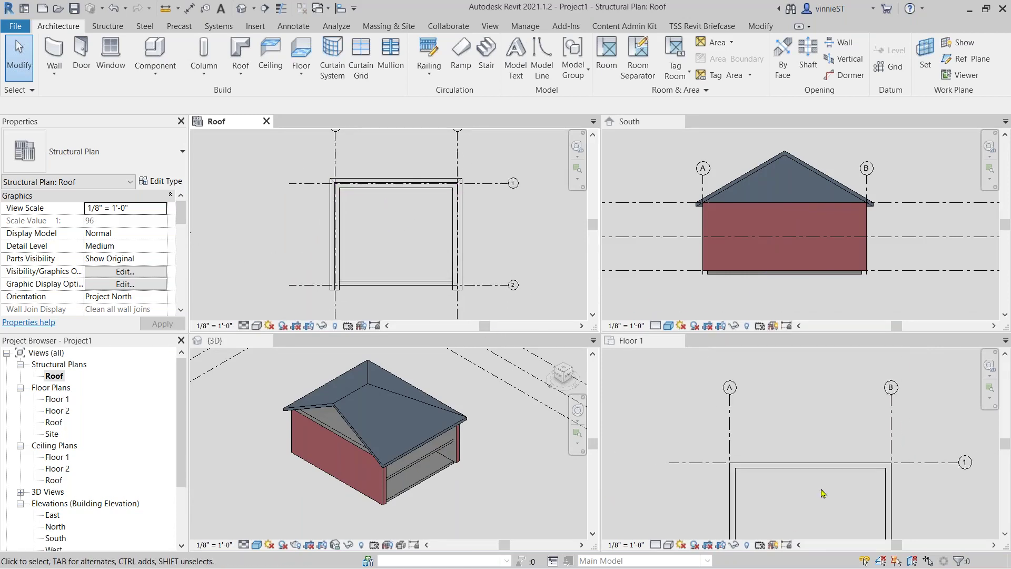
left_click(772, 482)
scroll(771, 482, "down", 3)
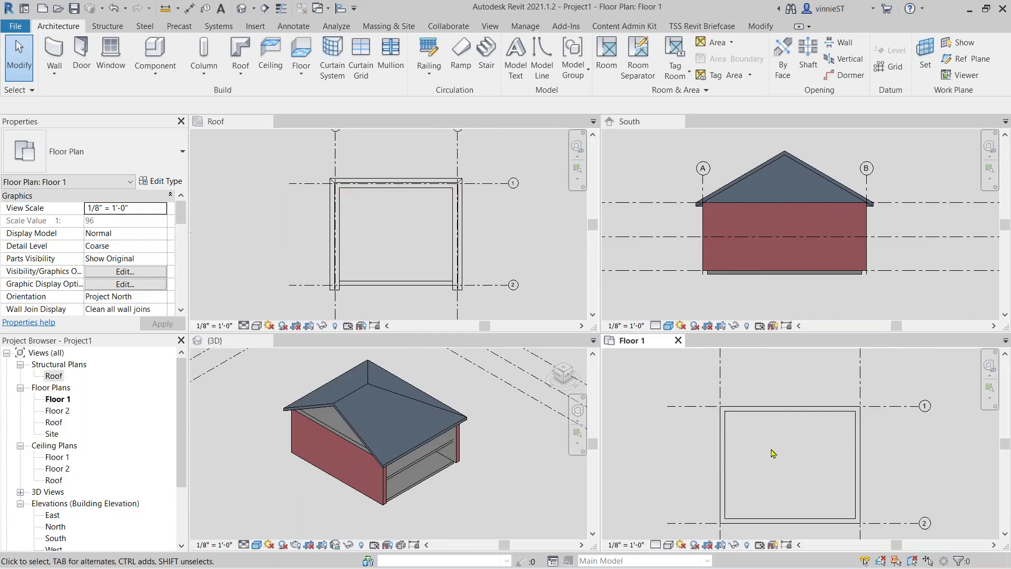
left_click(655, 545)
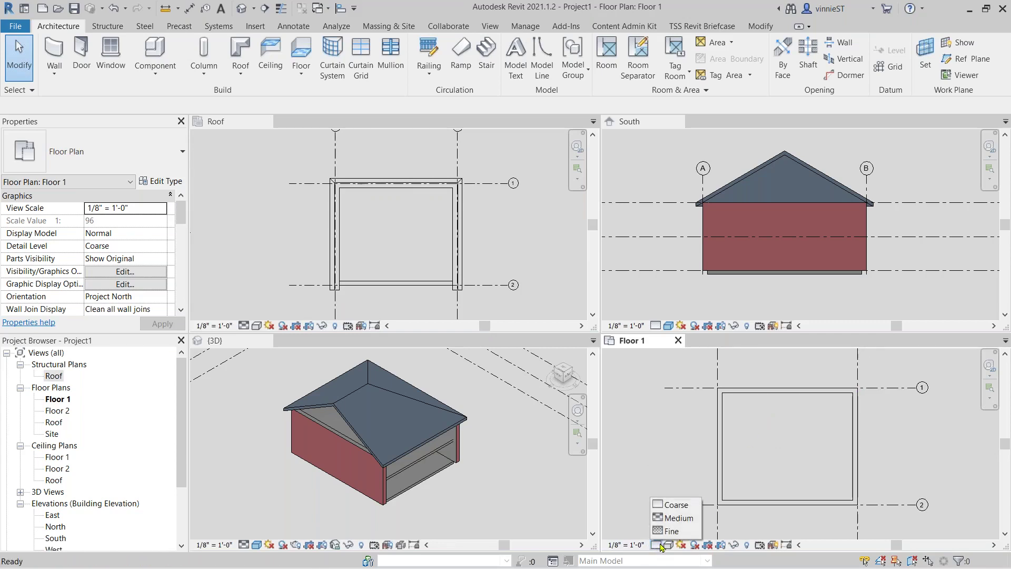
left_click(665, 519)
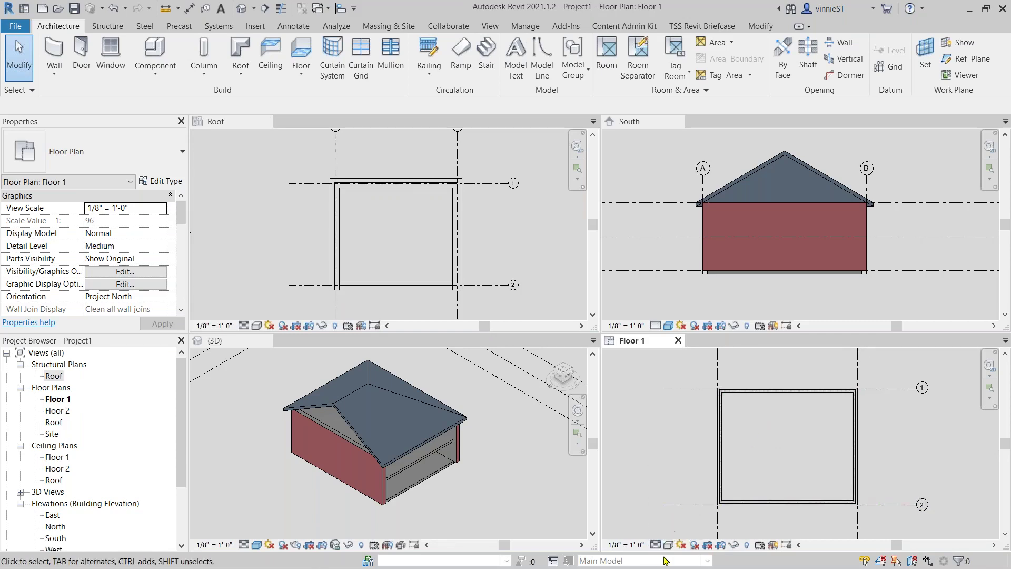
Zoom to the top-left wall corner and compare Coarse with Medium detail, ending at Medium.
scroll(769, 416, "up", 5)
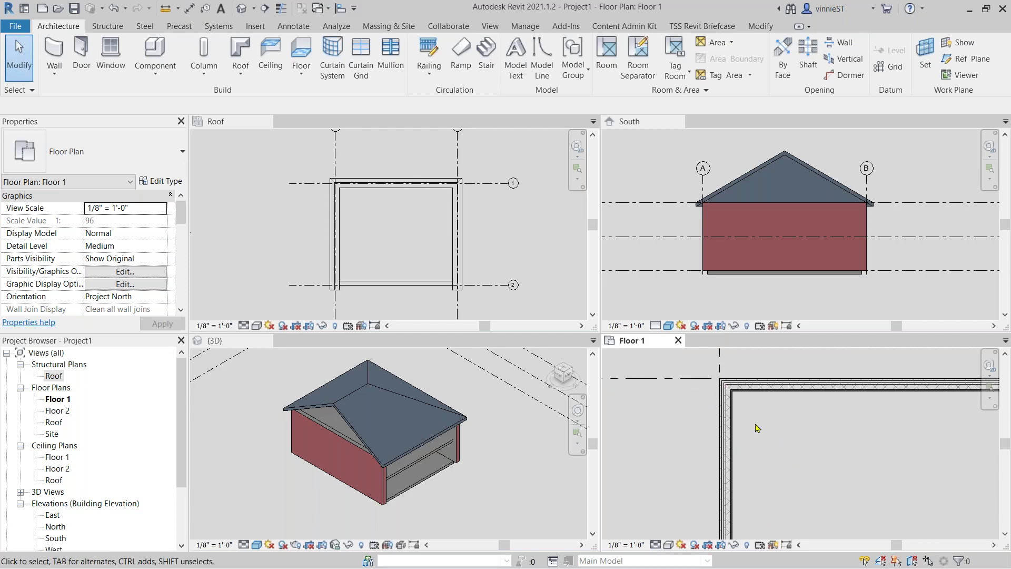
middle_click_drag(827, 484, 779, 470)
scroll(707, 433, "up", 2)
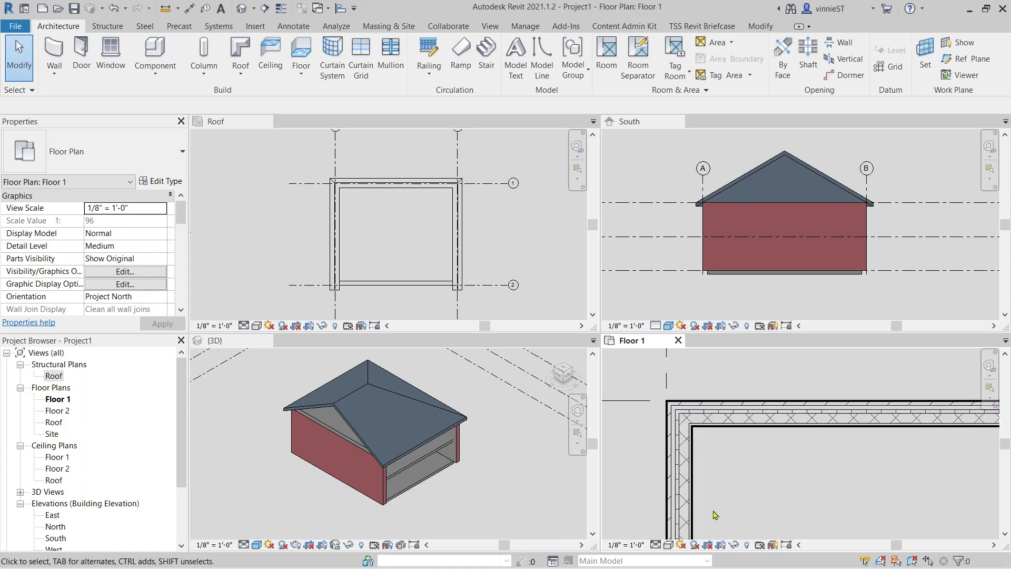
left_click(656, 546)
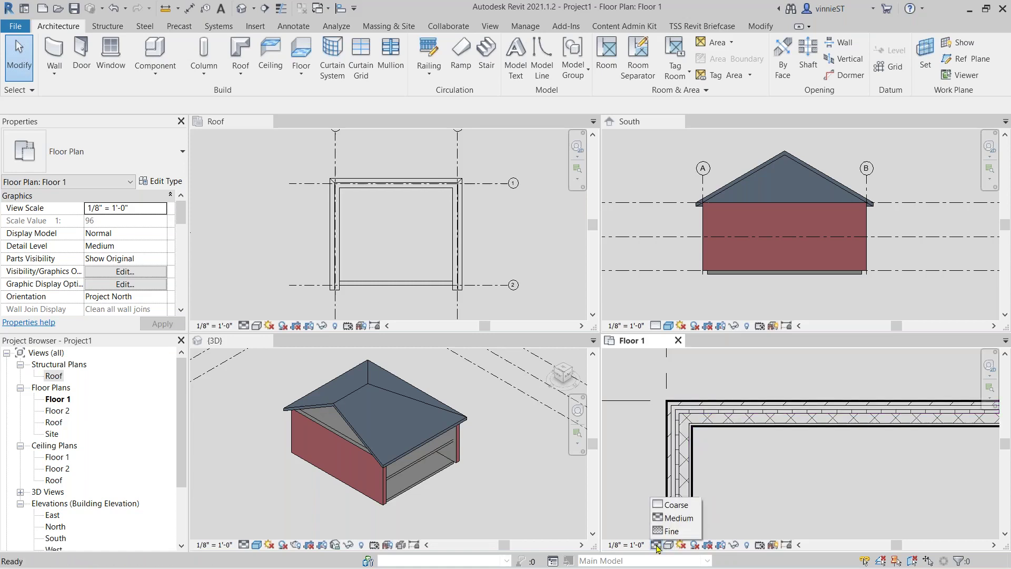
left_click(667, 505)
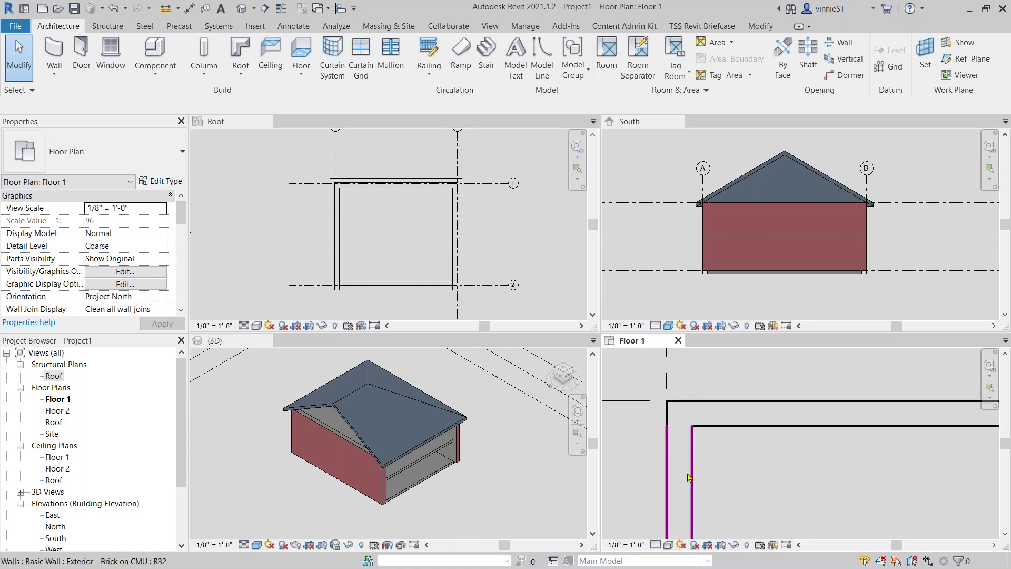
left_click(657, 545)
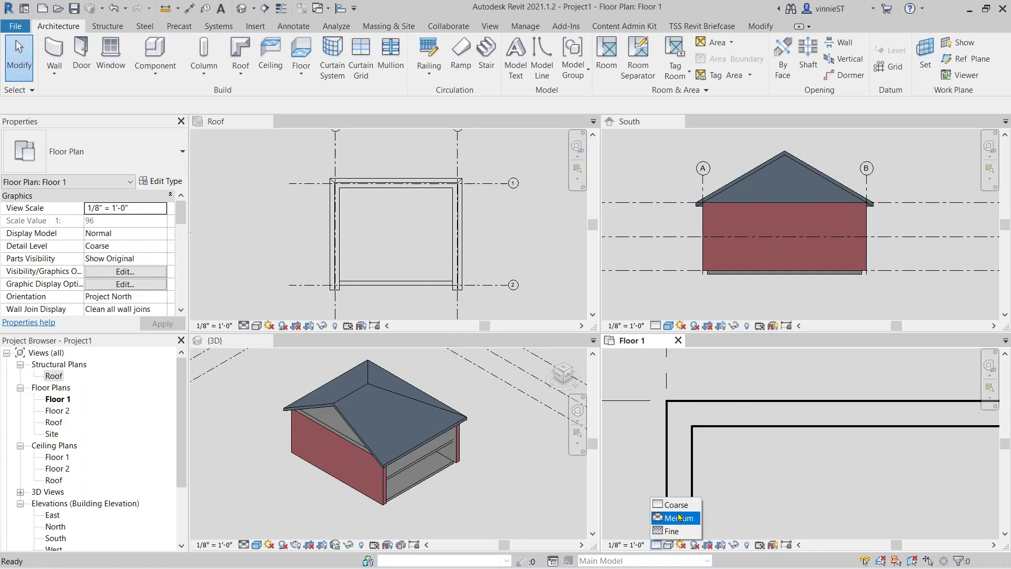
left_click(678, 518)
Shade Floor 1 with Consistent Colors and zoom back out.
left_click(669, 545)
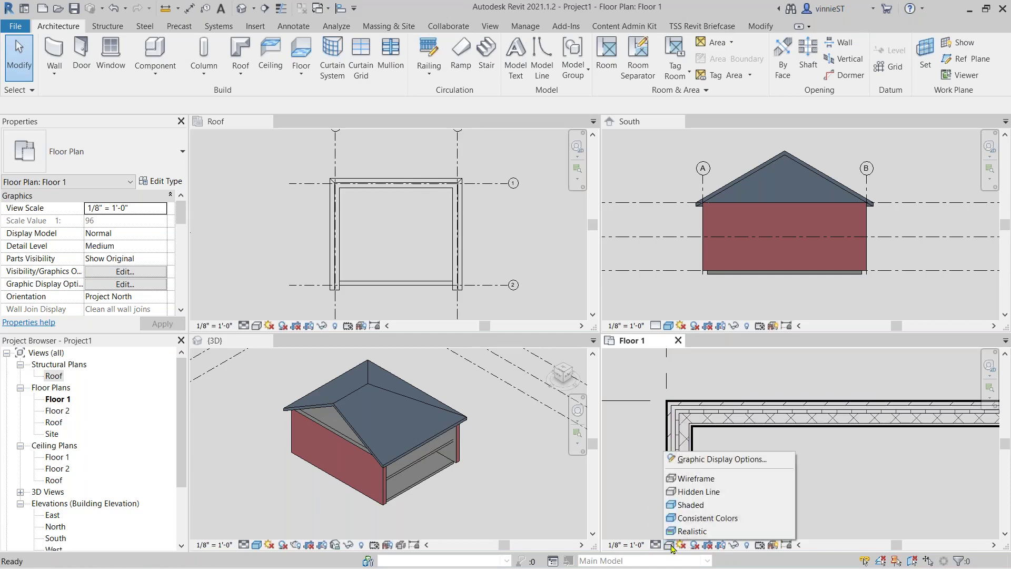
left_click(691, 517)
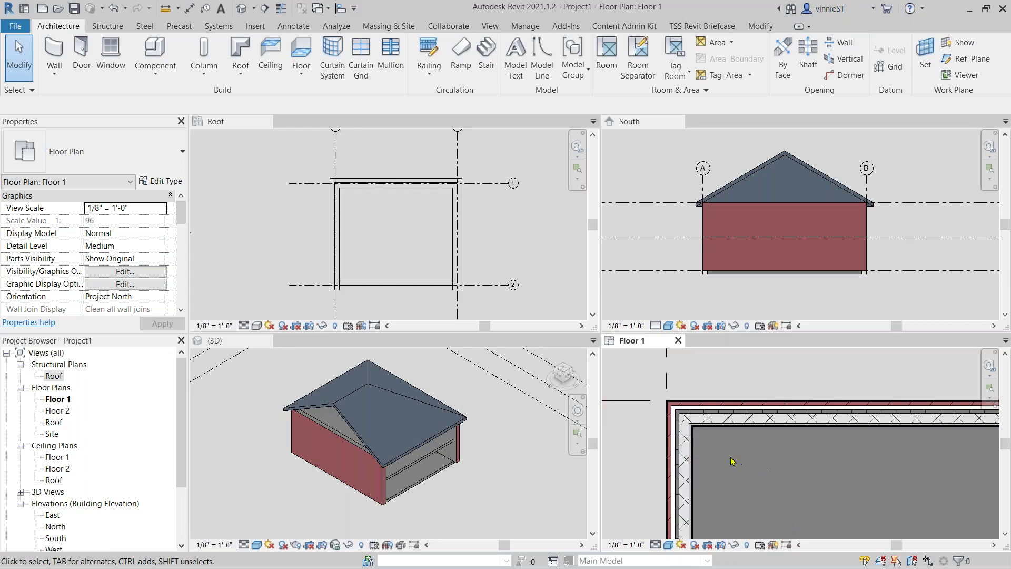
scroll(767, 500, "down", 3)
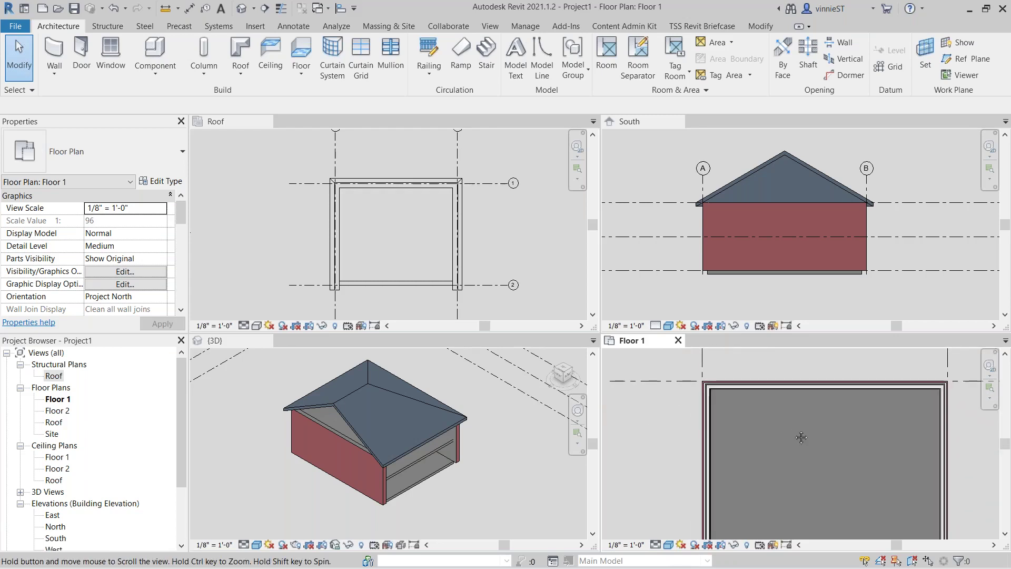
scroll(795, 468, "down", 1)
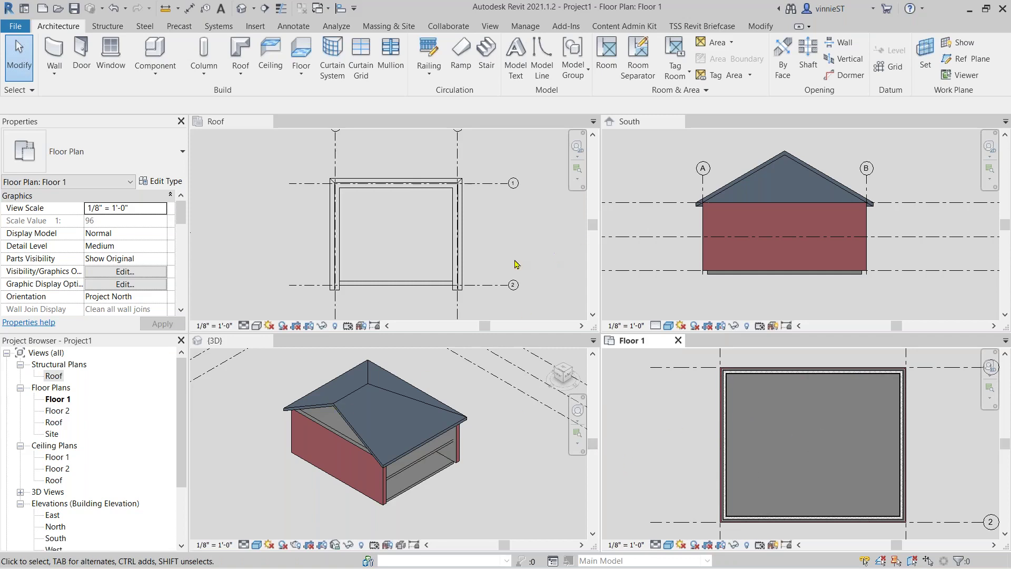
Expand 3D Views in the Project Browser, activate the Roof plan, and start the view range shortcut.
left_click_drag(184, 409, 184, 462)
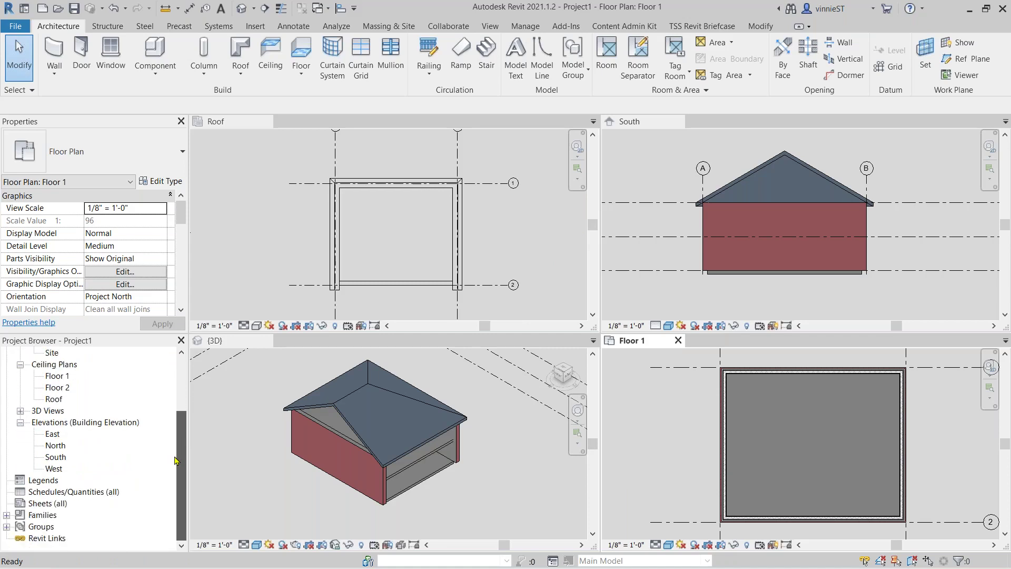
left_click(21, 411)
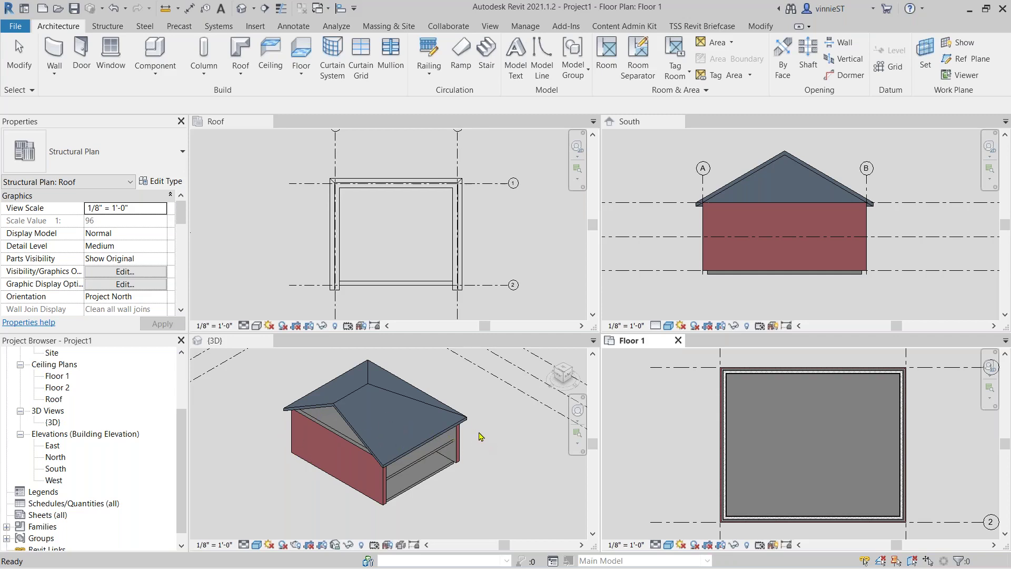
left_click(506, 248)
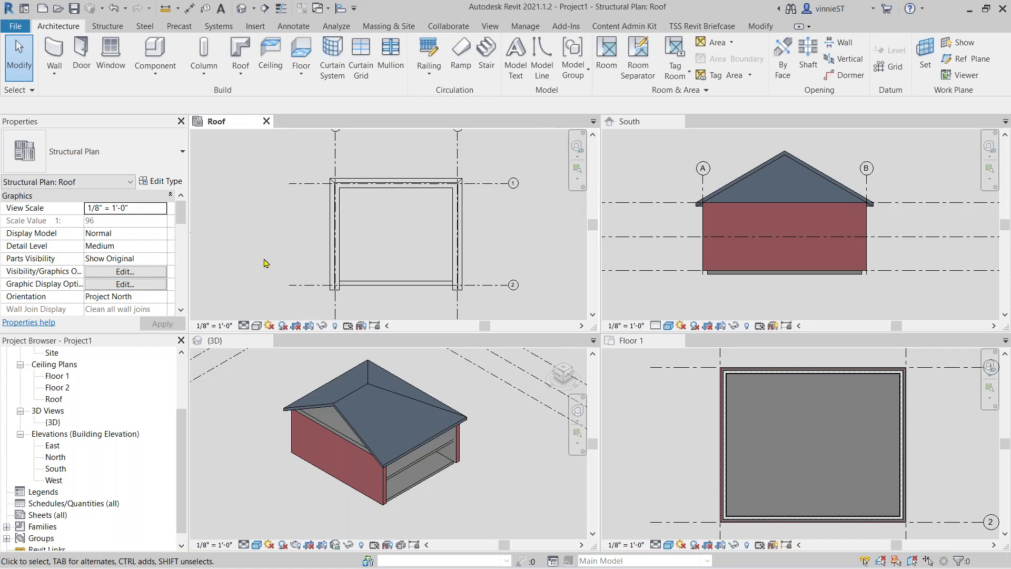
key("v")
key("g")
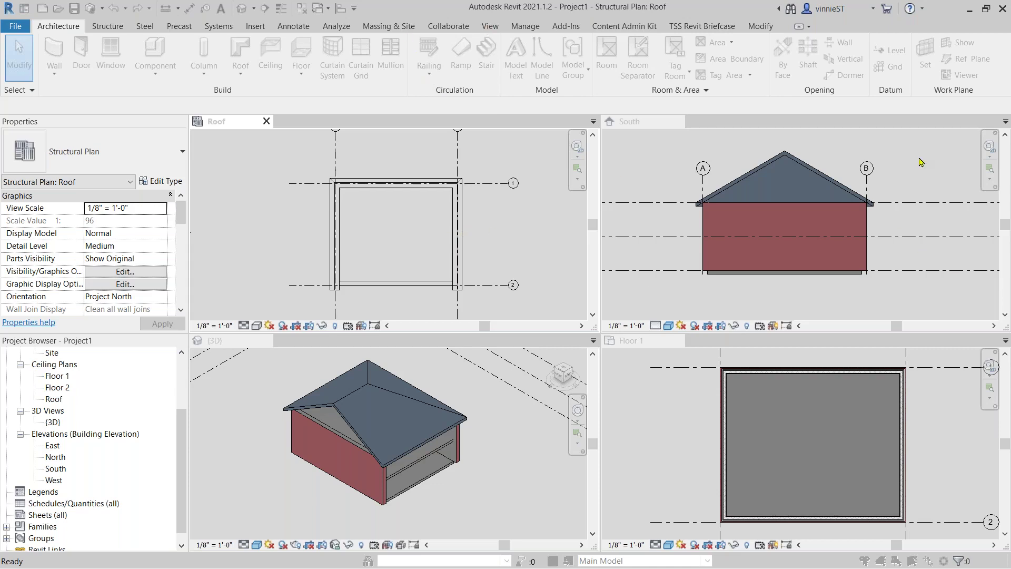
In View Range set Top offset to 20' and Cut plane offset to 19', then apply.
key("v")
key("r")
left_click_drag(643, 303, 765, 100)
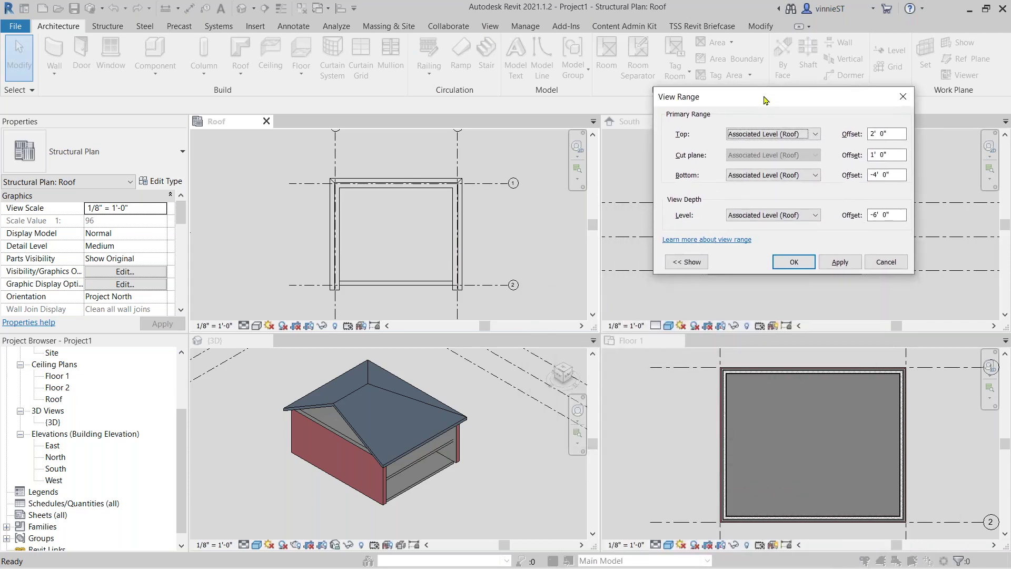
left_click(695, 264)
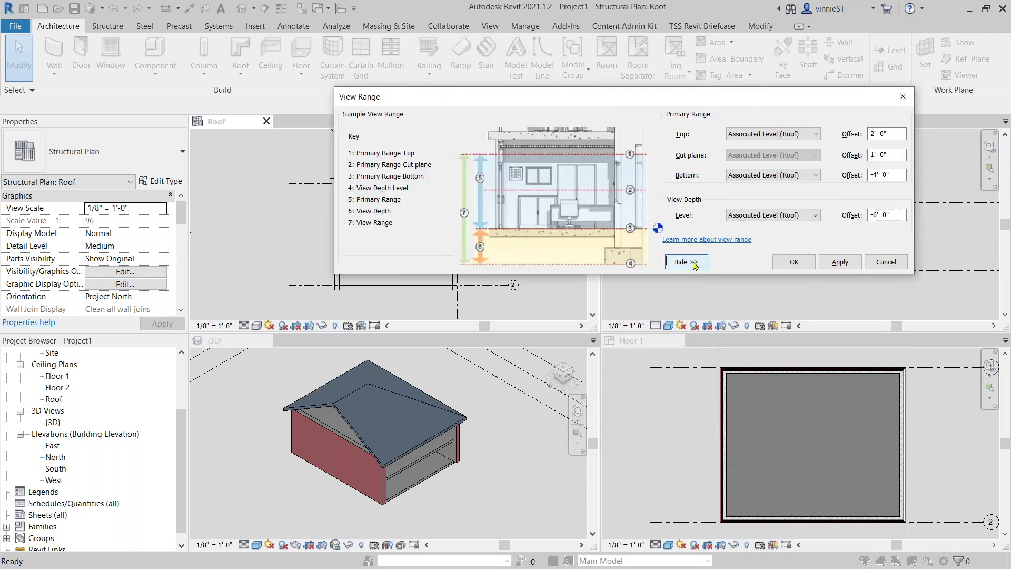
left_click_drag(748, 93, 723, 326)
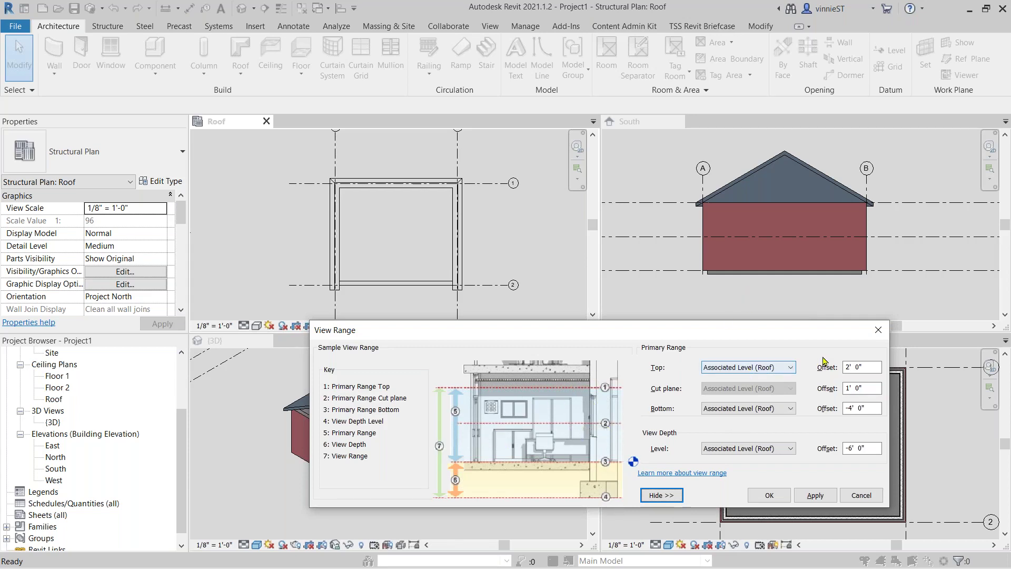
double_click(848, 367)
type("2")
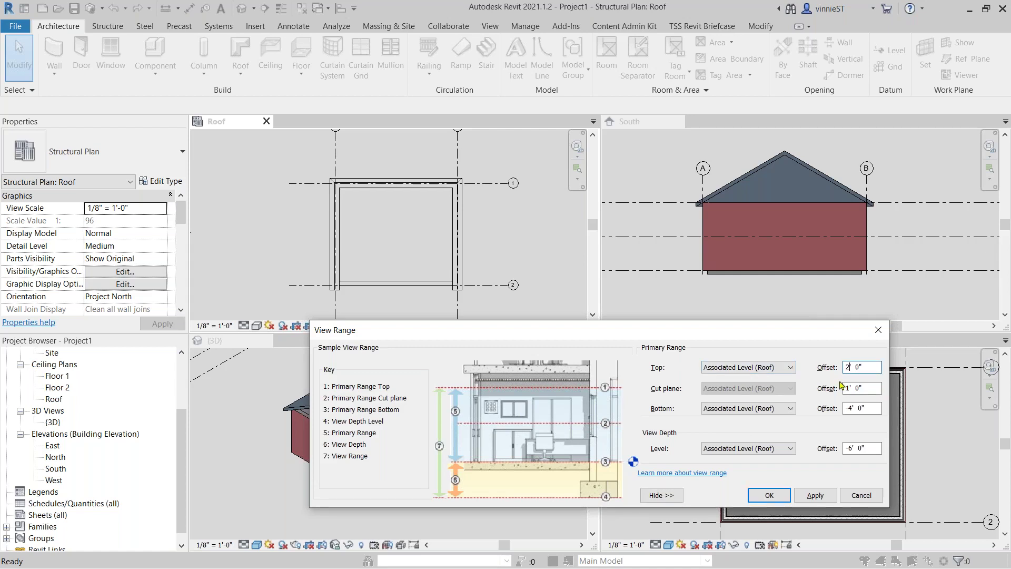
type("0")
type("'")
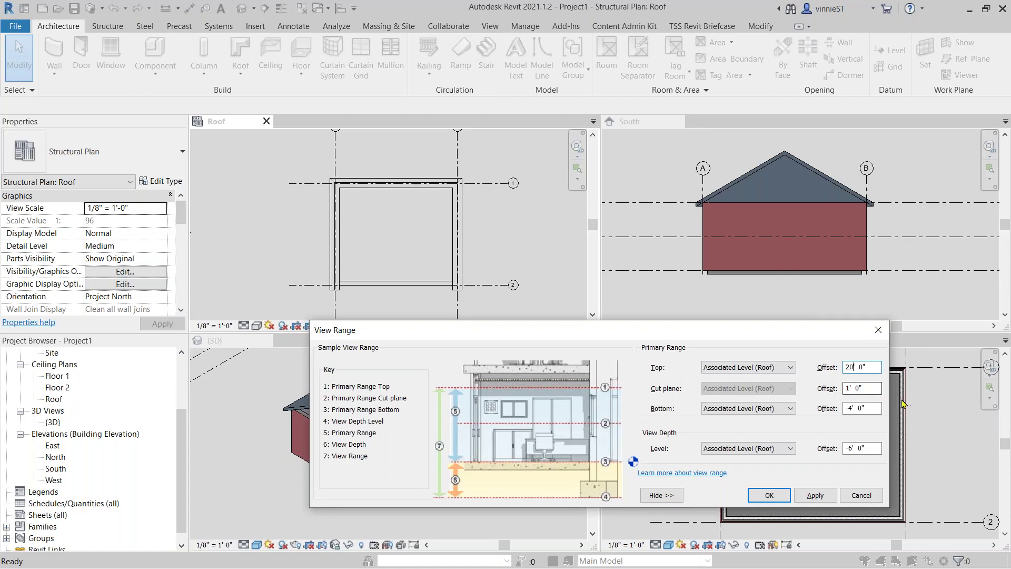
double_click(850, 389)
type("19")
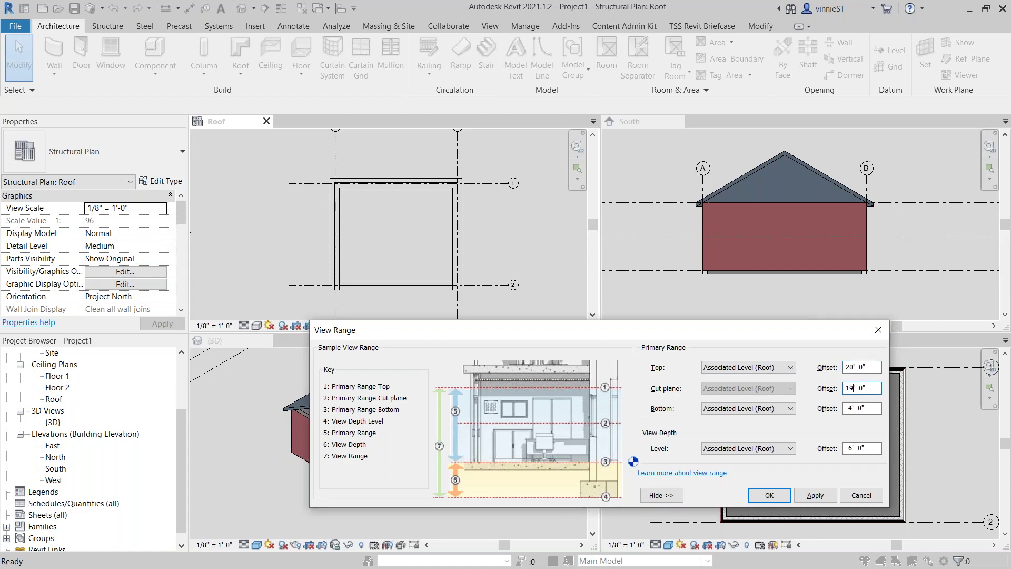
left_click(816, 495)
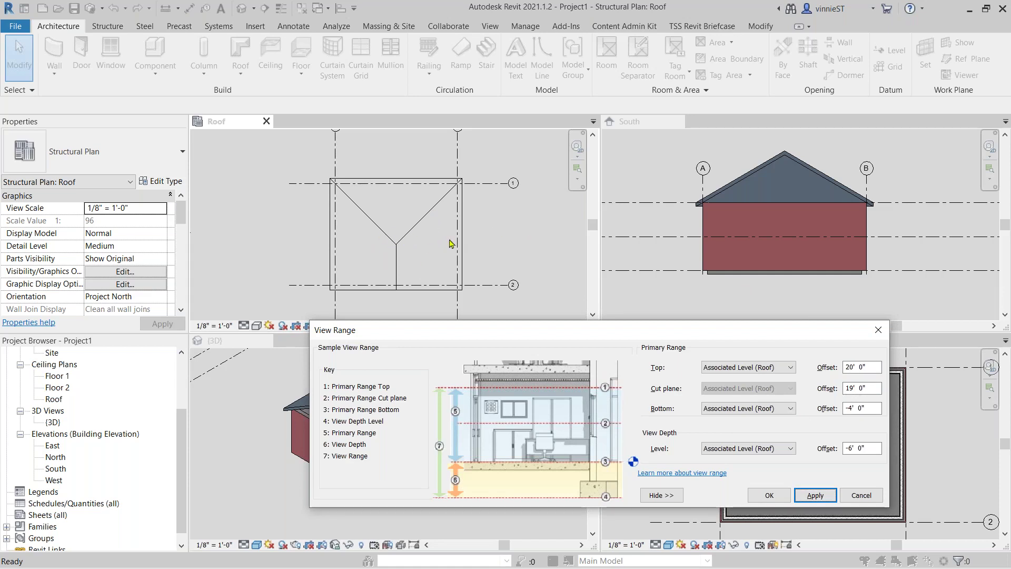
left_click(769, 495)
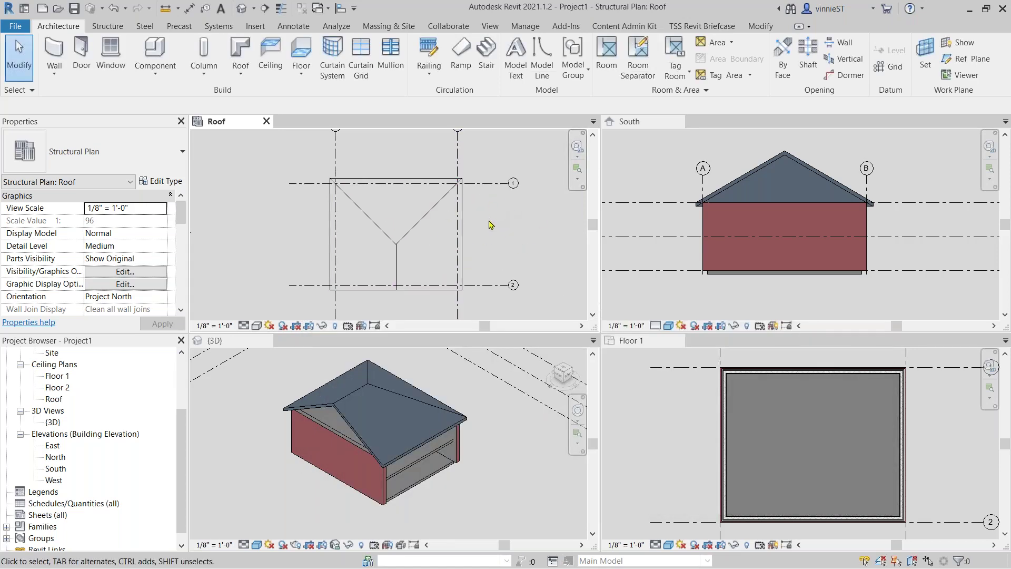
Make the 3D view taller, orbit the house to face front, and select the front wall.
scroll(490, 226, "down", 2)
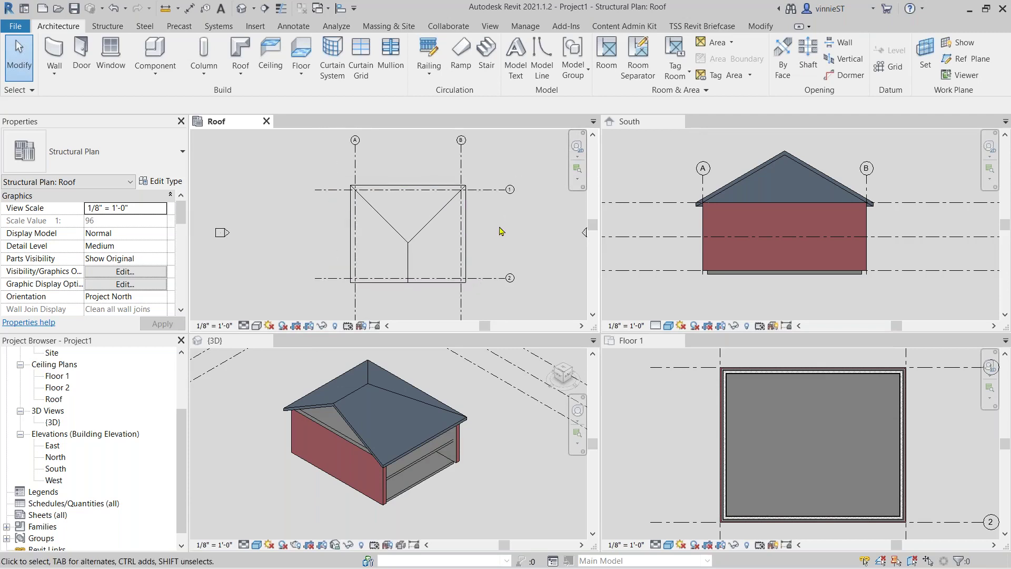
middle_click_drag(500, 231, 476, 227)
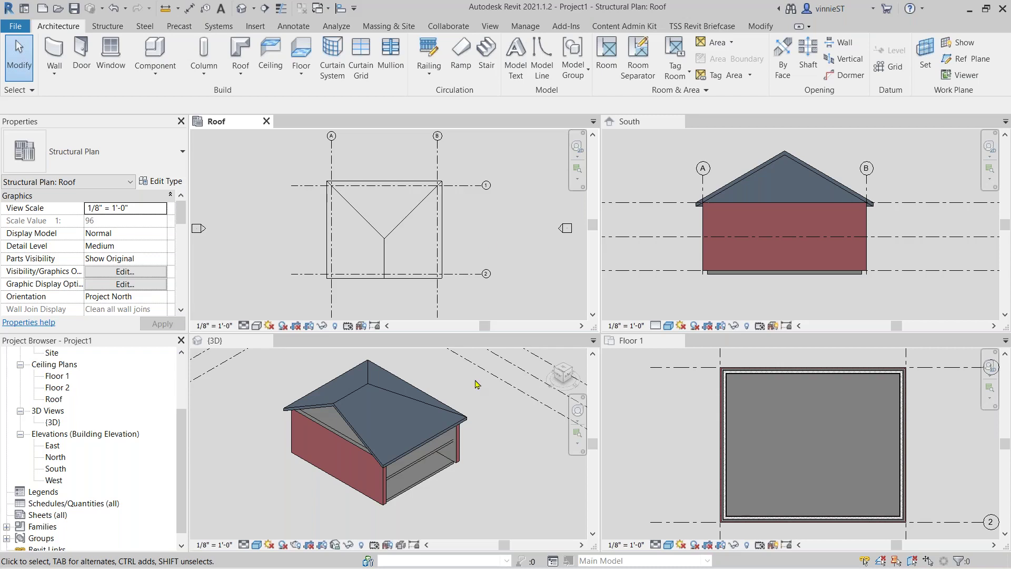
scroll(431, 473, "up", 1)
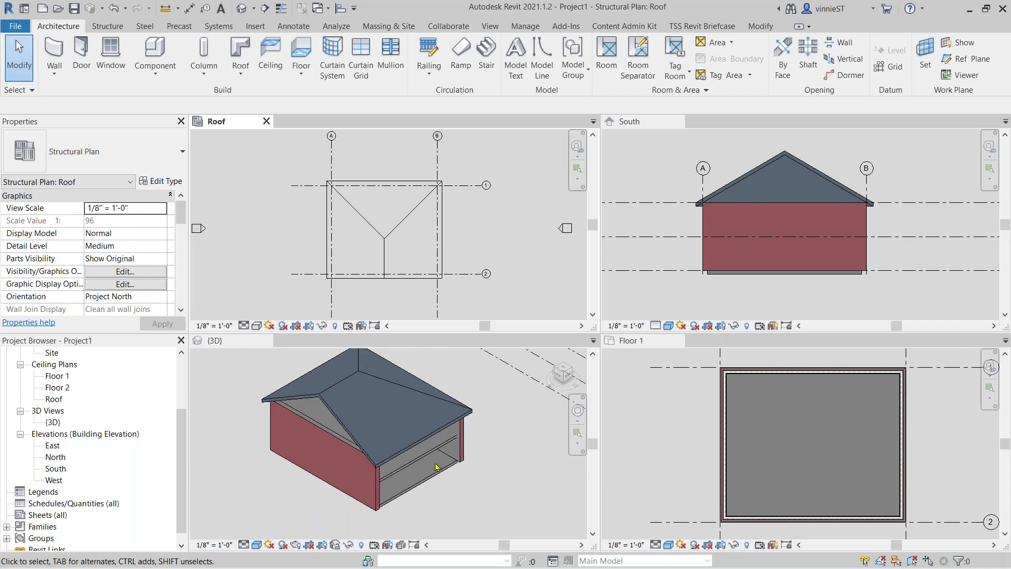
left_click(435, 467)
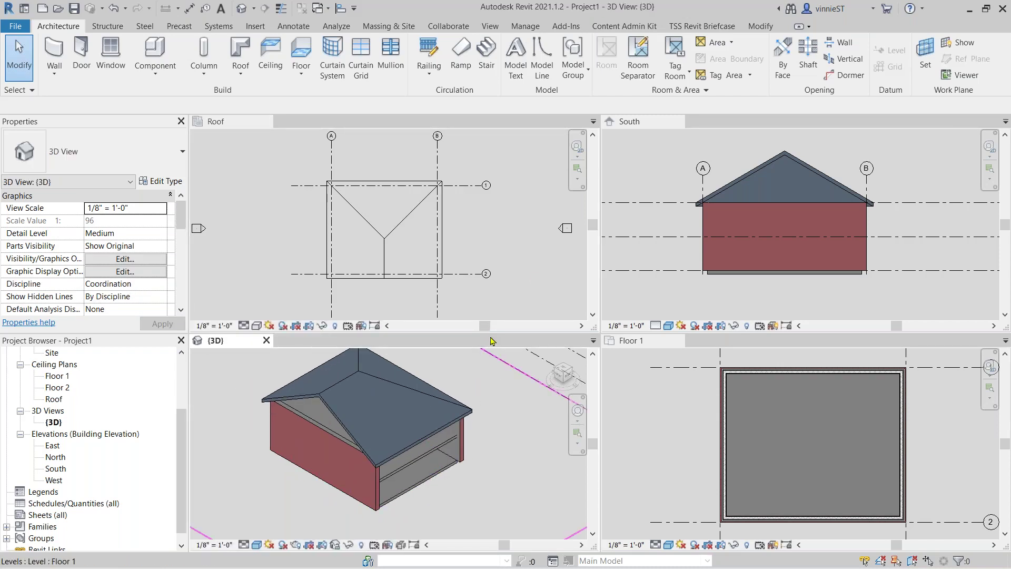
left_click_drag(493, 333, 493, 247)
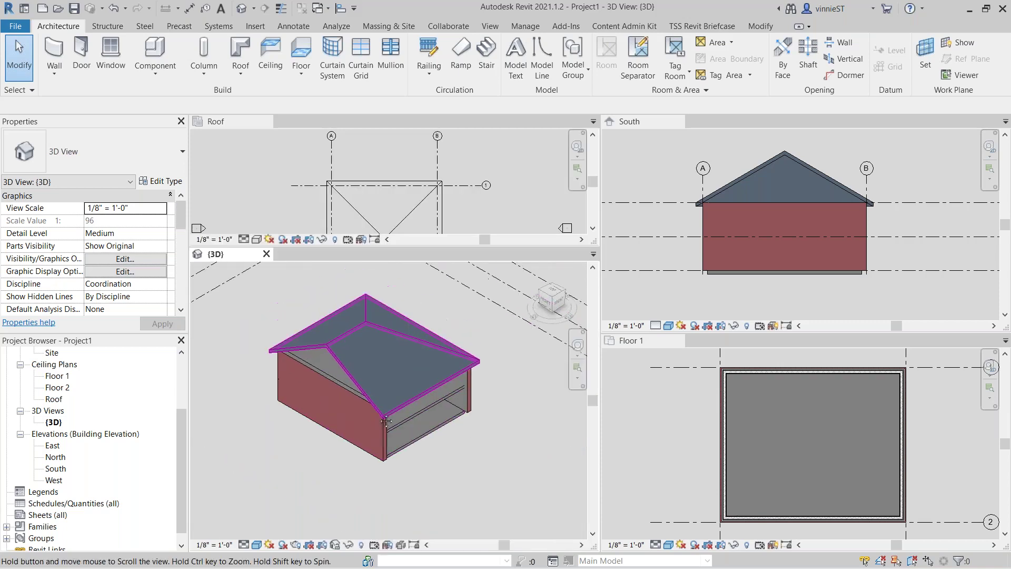
middle_click_drag(377, 423, 345, 492, "shift")
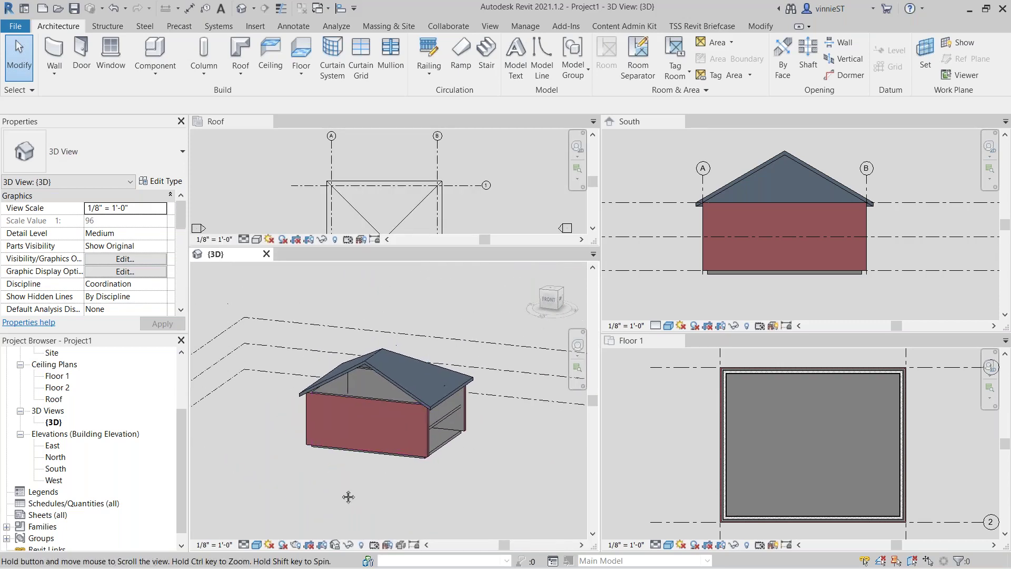
left_click(333, 451)
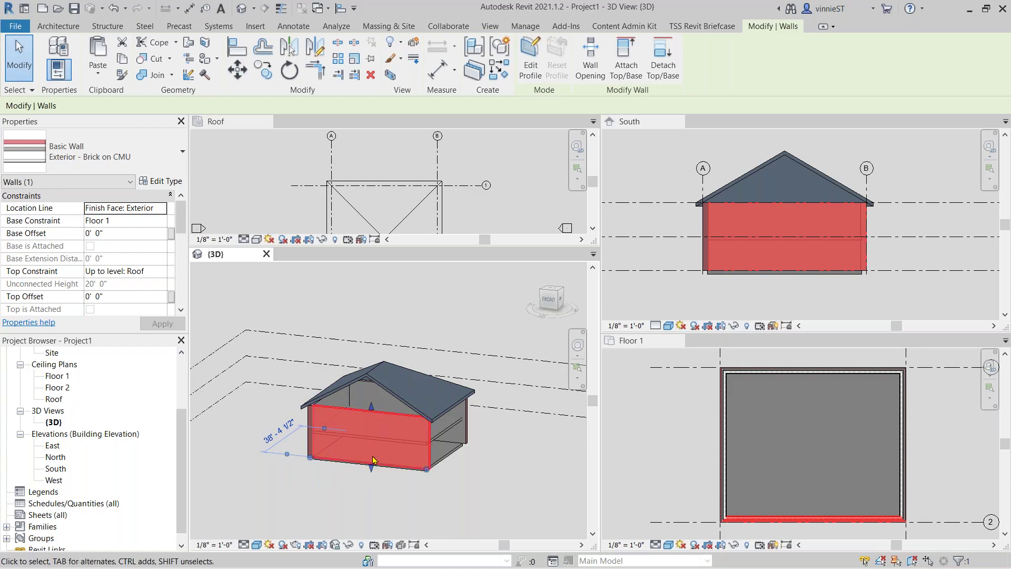
Try dragging the front wall's top up toward the roof.
left_click_drag(371, 409, 371, 347)
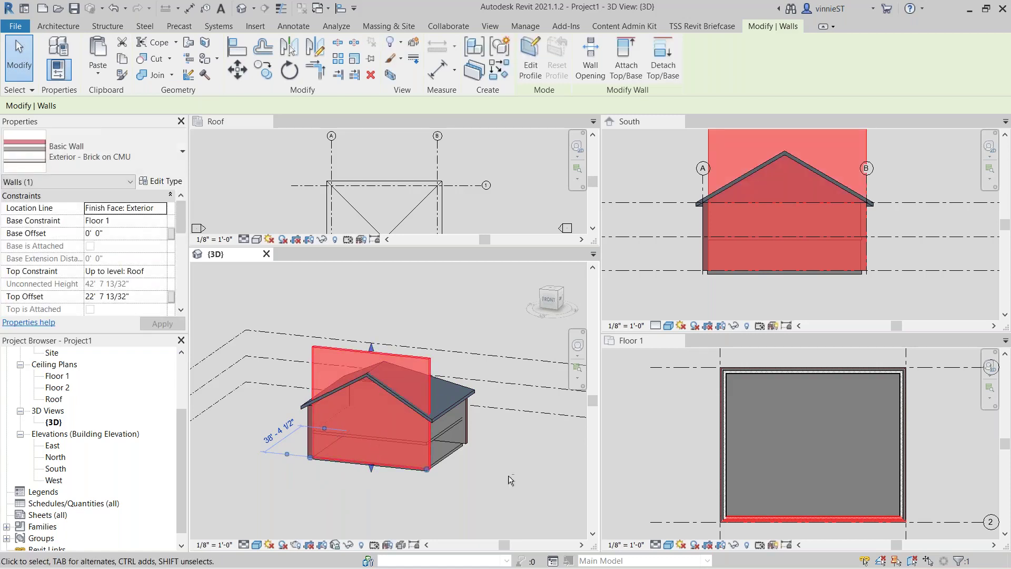
middle_click_drag(495, 491, 388, 422, "shift")
left_click(483, 498)
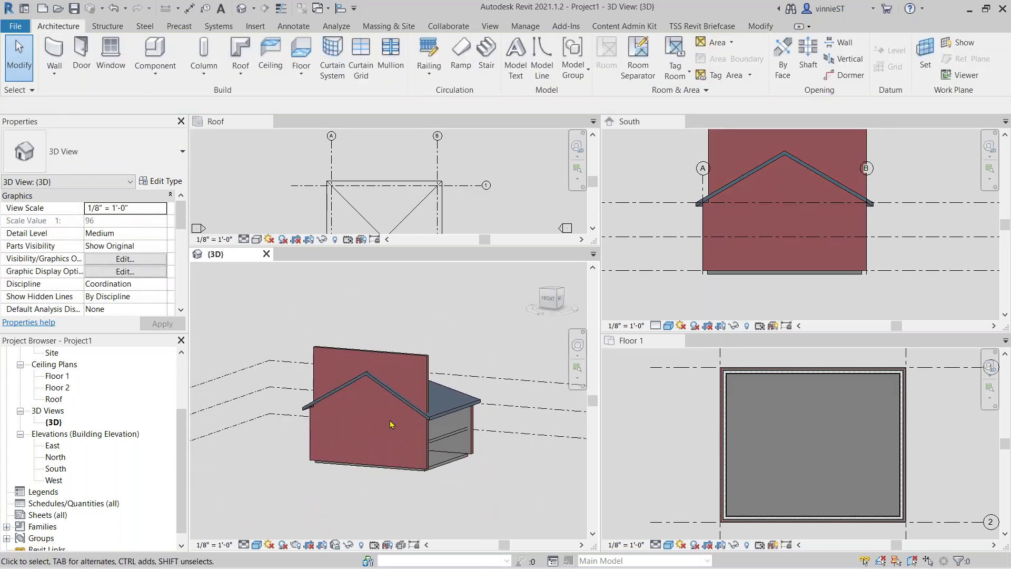
left_click(410, 373)
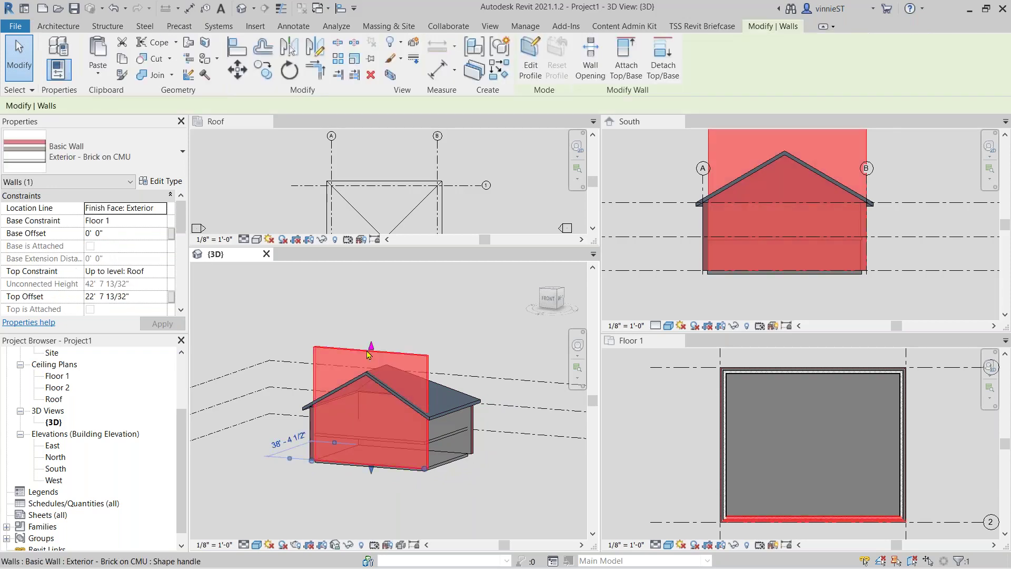
left_click_drag(371, 346, 372, 396)
Attach the front wall's top to the roof with Attach Top/Base.
scroll(377, 390, "up", 3)
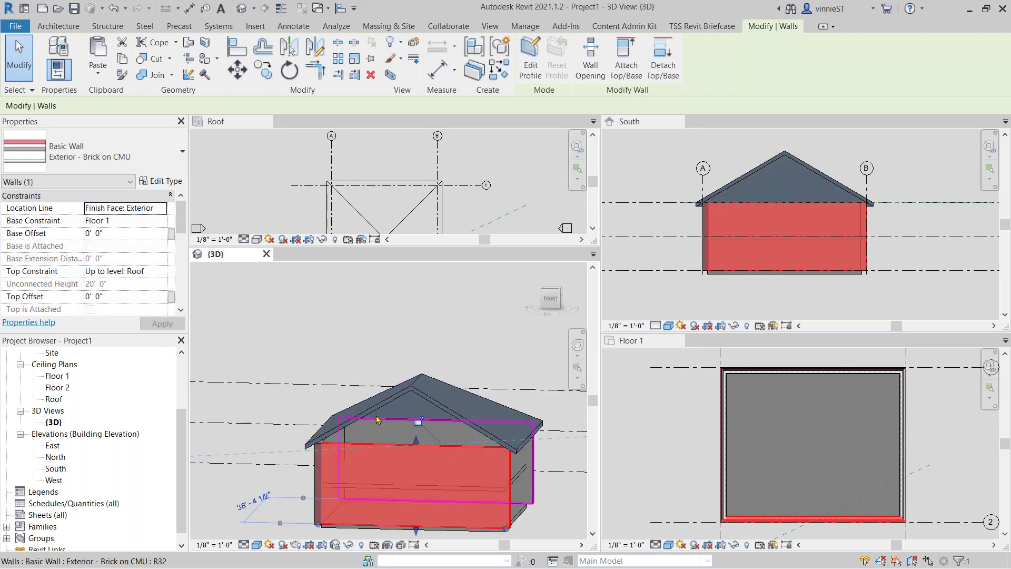
middle_click_drag(381, 382, 379, 381)
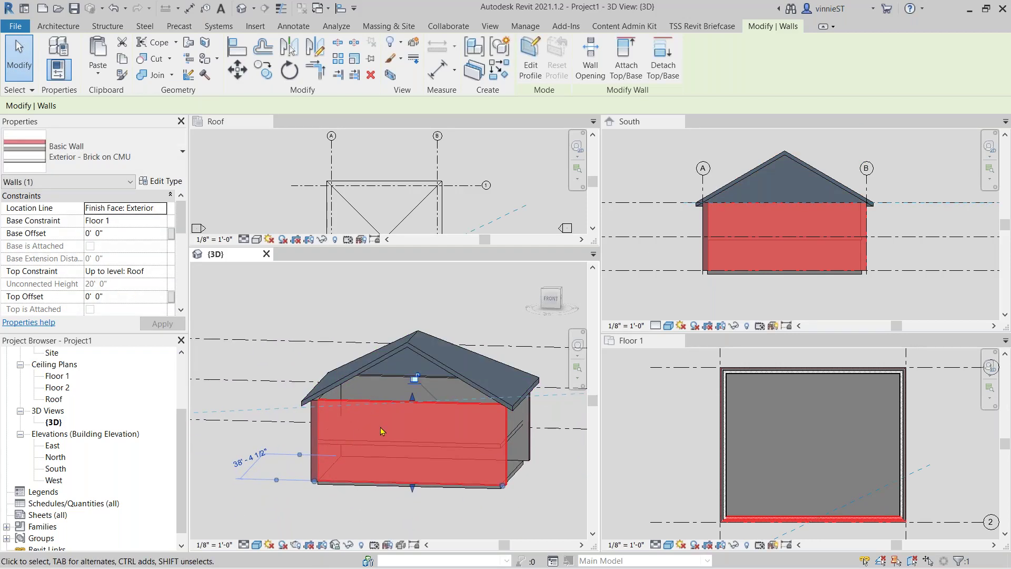
middle_click_drag(405, 433, 390, 435, "shift")
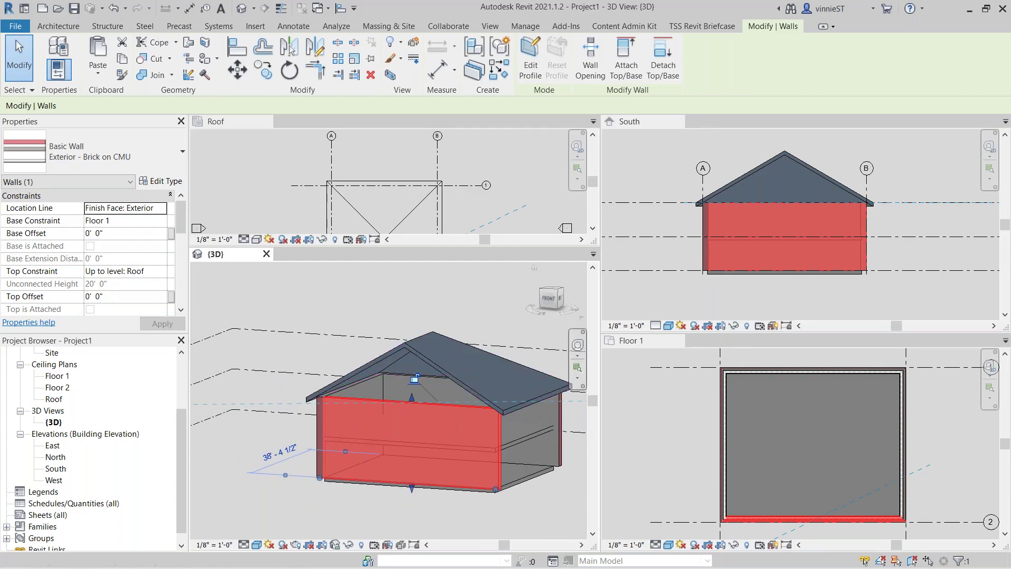
left_click(632, 70)
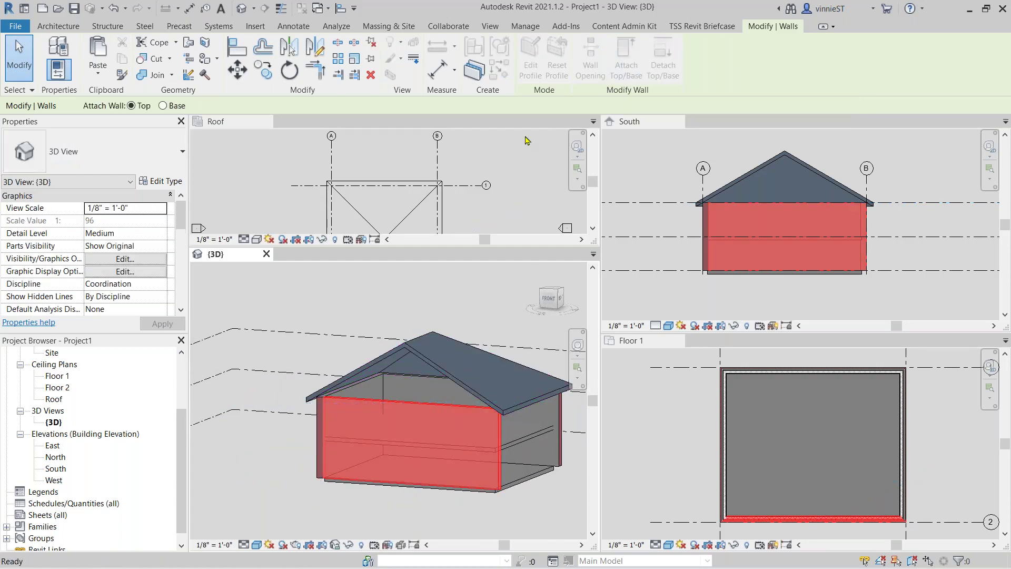
left_click(442, 374)
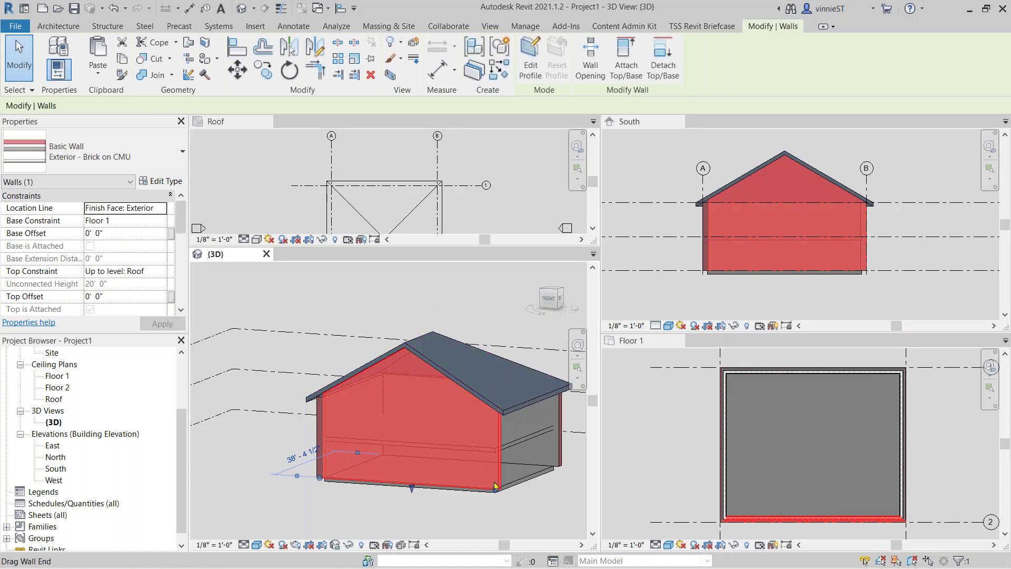
key("Escape")
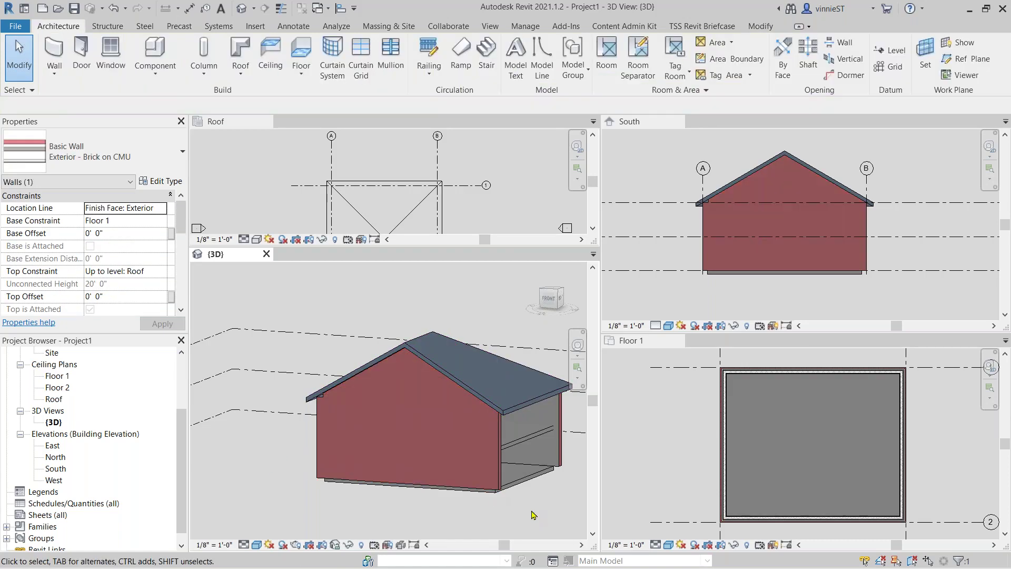
Pan the Floor 1 plan and close the Roof view.
scroll(519, 511, "down", 2)
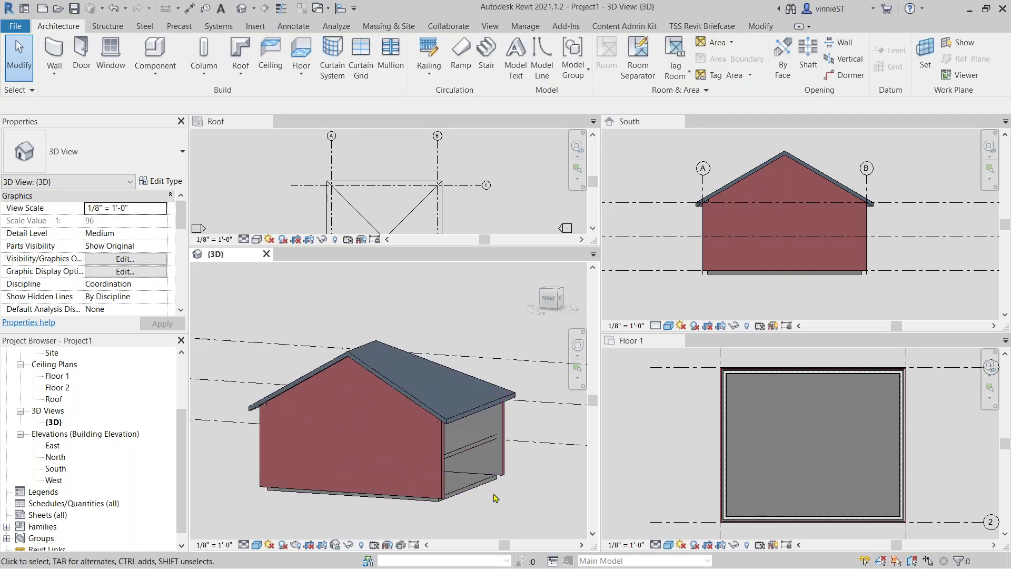
scroll(505, 493, "up", 2)
scroll(748, 477, "down", 2)
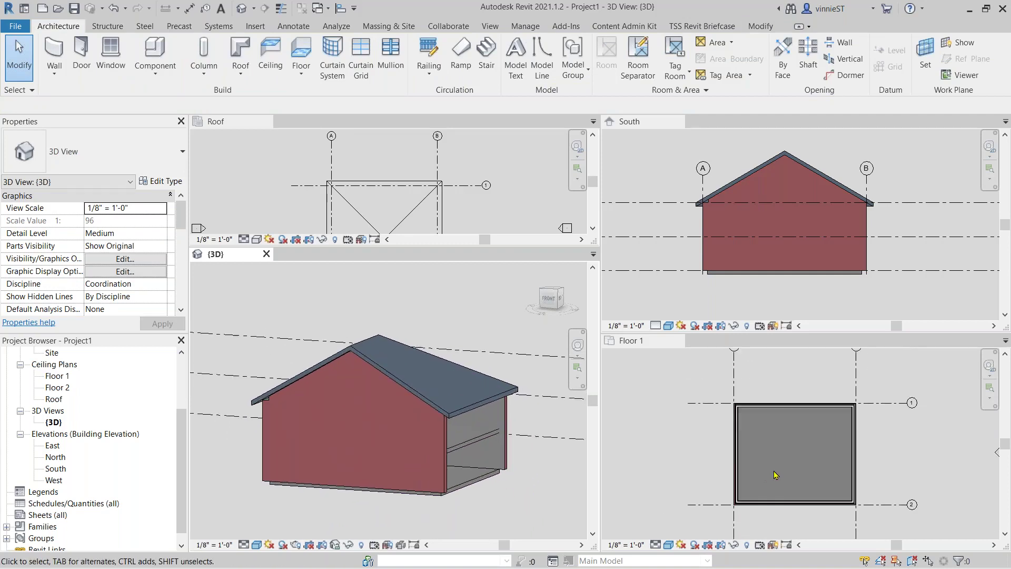
middle_click_drag(786, 457, 782, 437)
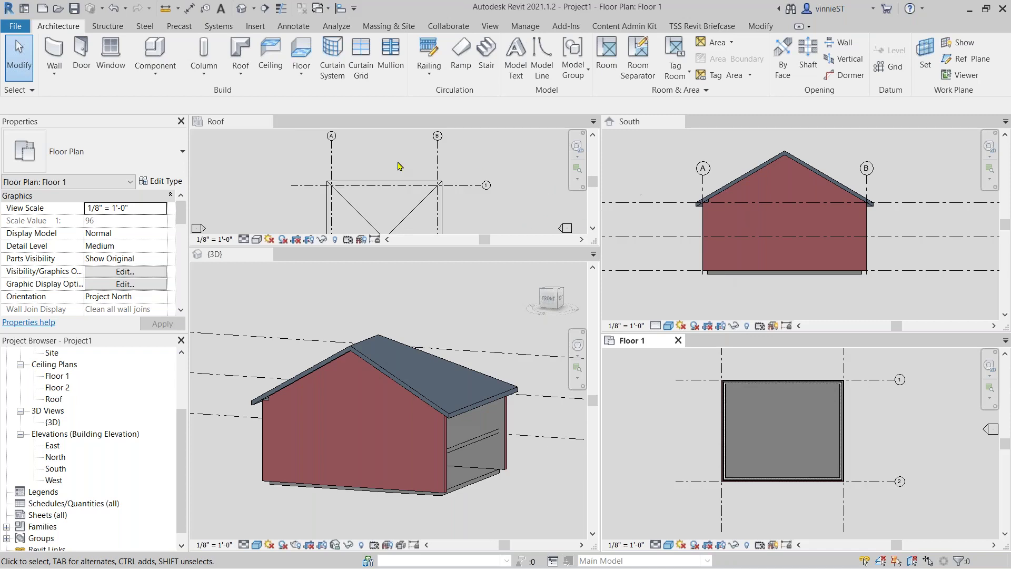
left_click(267, 121)
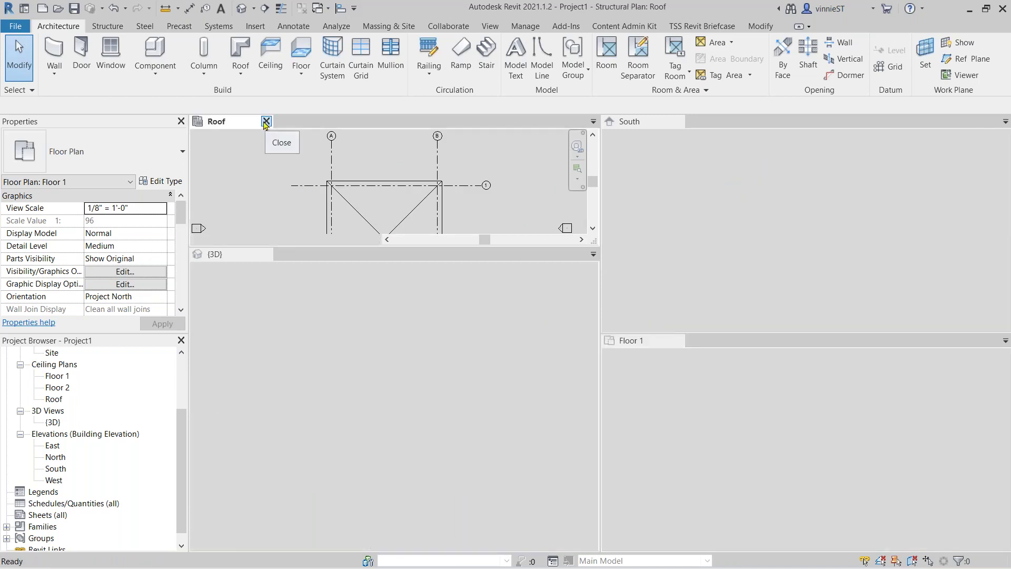
left_click(392, 266)
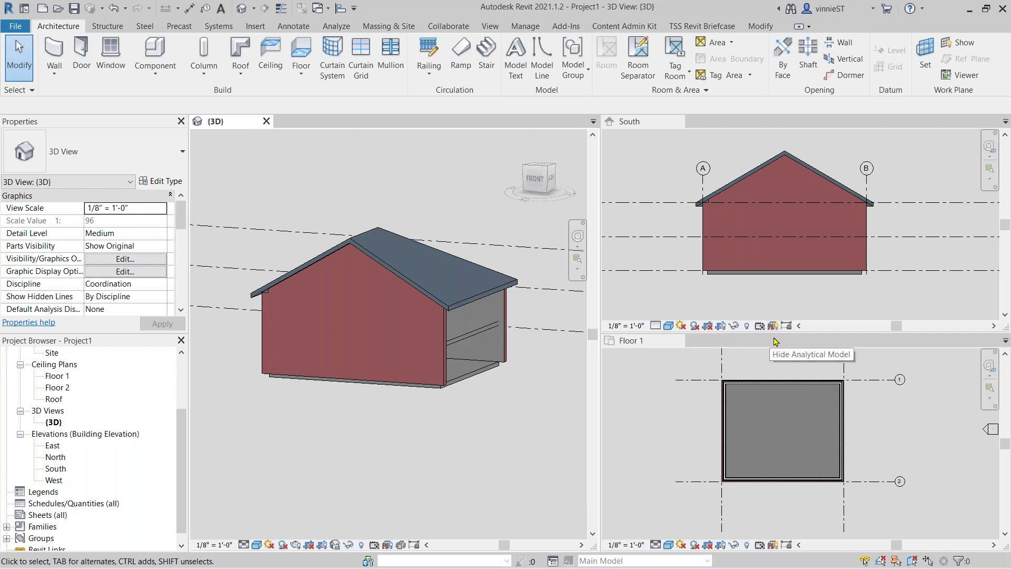
Enlarge the Floor 1 view, widen the South and Floor 1 column, and centre the building.
left_click_drag(802, 335, 802, 293)
left_click(776, 379)
middle_click_drag(778, 382, 794, 403)
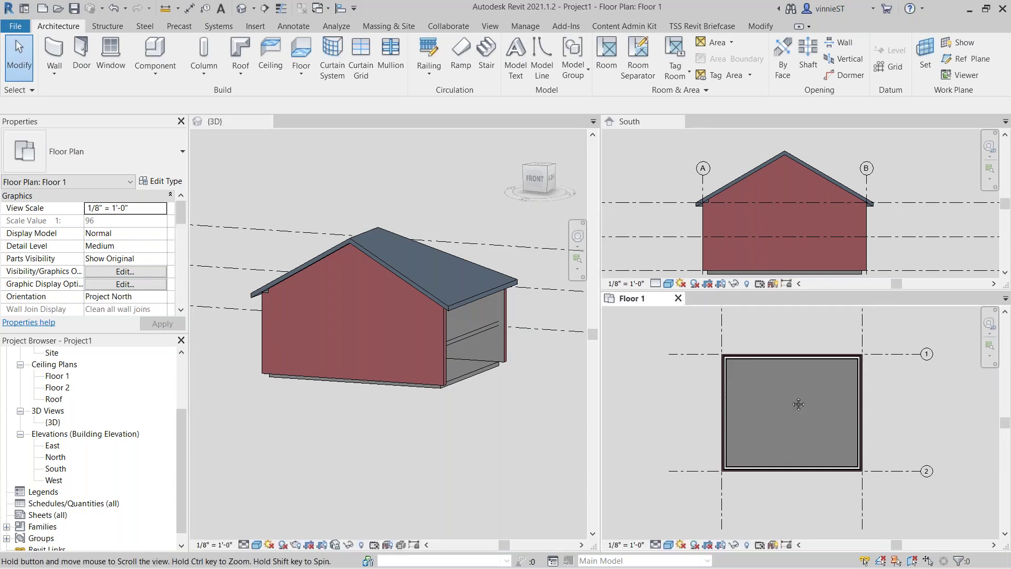
scroll(794, 403, "up", 2)
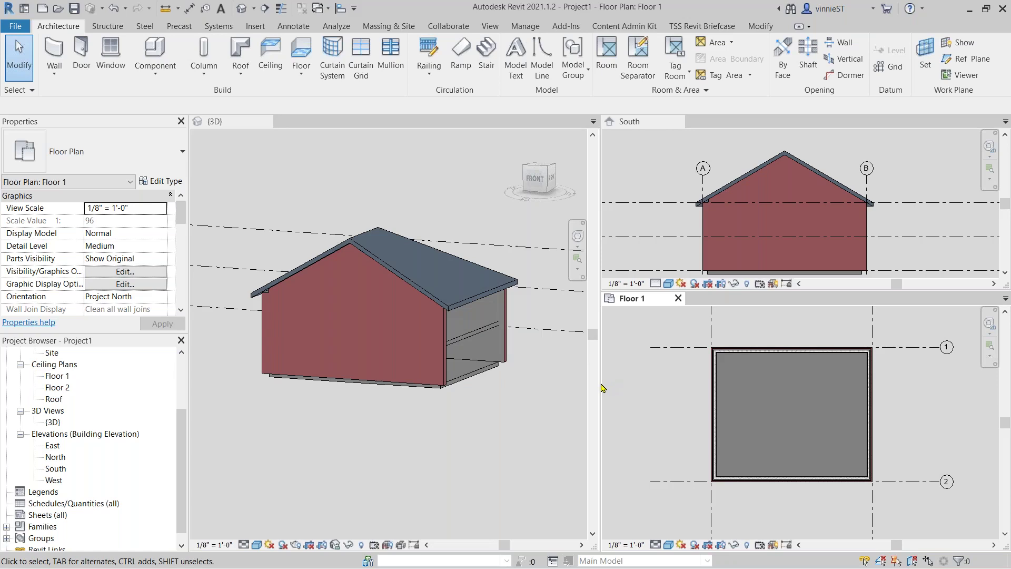
left_click_drag(601, 386, 549, 381)
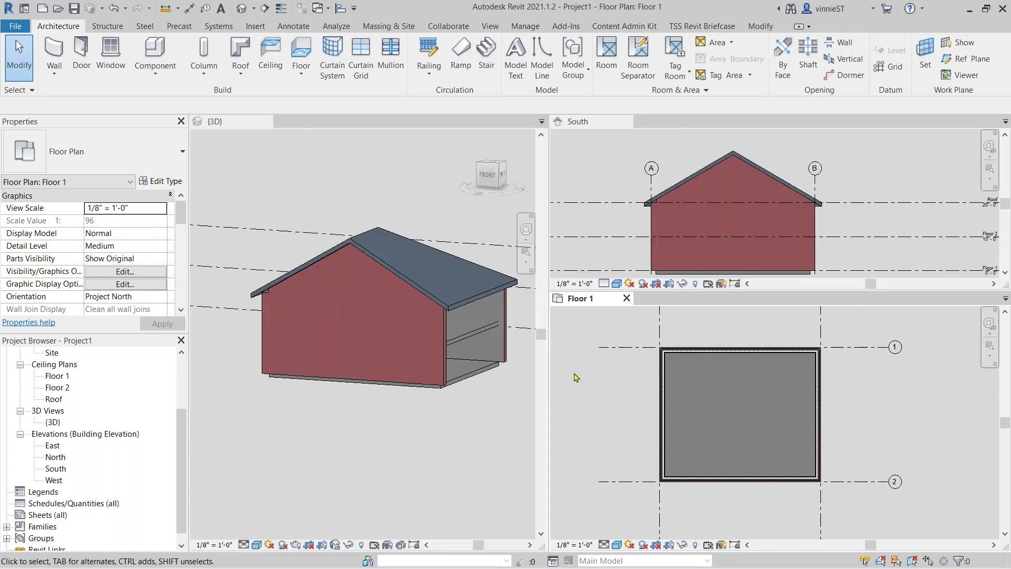
middle_click_drag(734, 422, 763, 410)
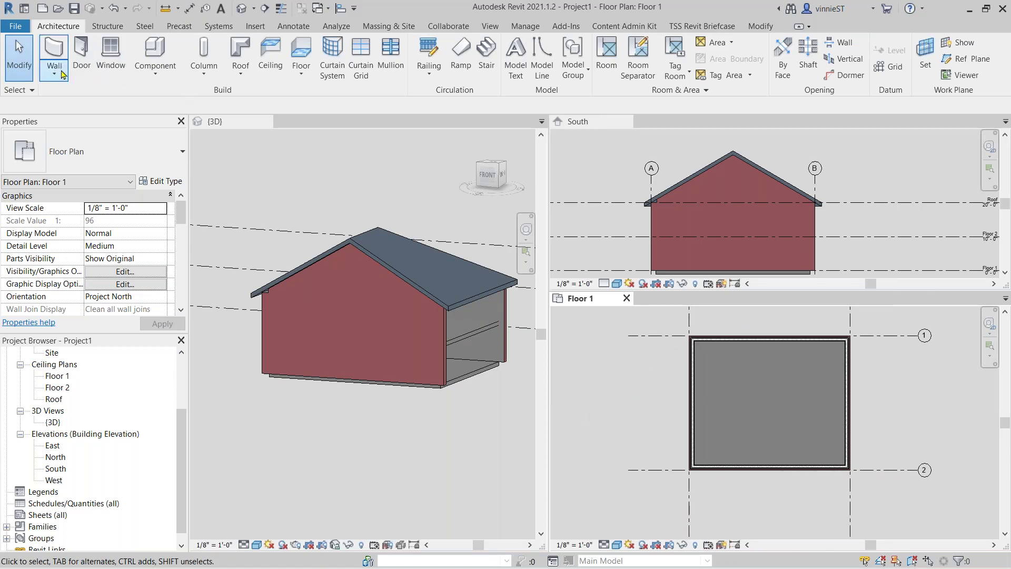
Start the Door tool and review the available door types.
left_click(80, 61)
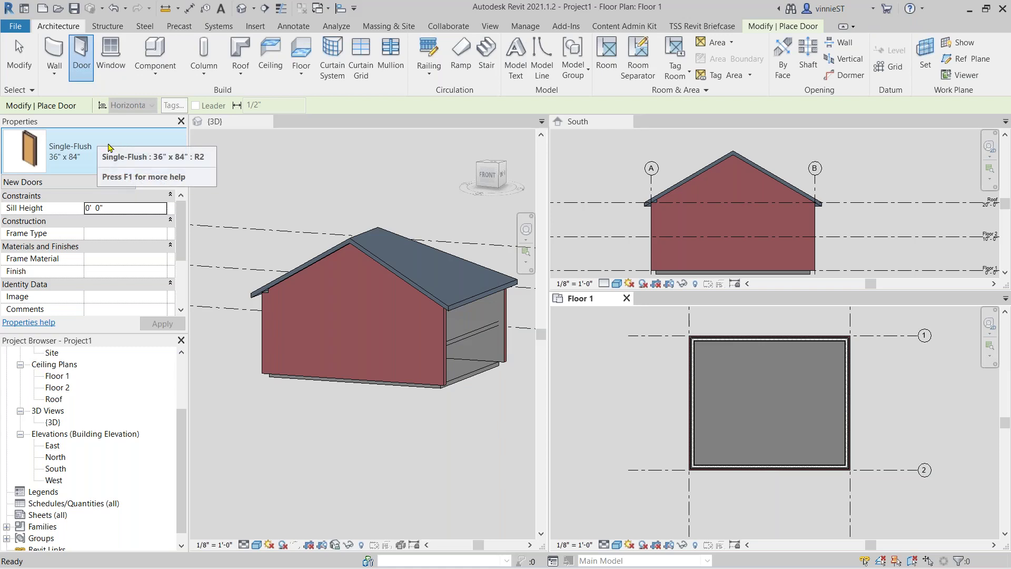
left_click(106, 143)
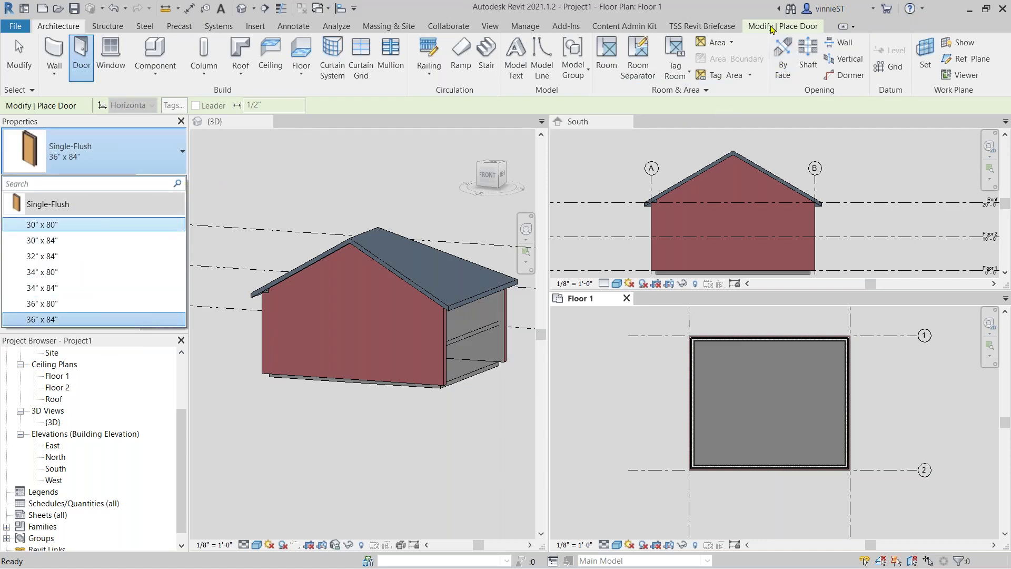
left_click(772, 30)
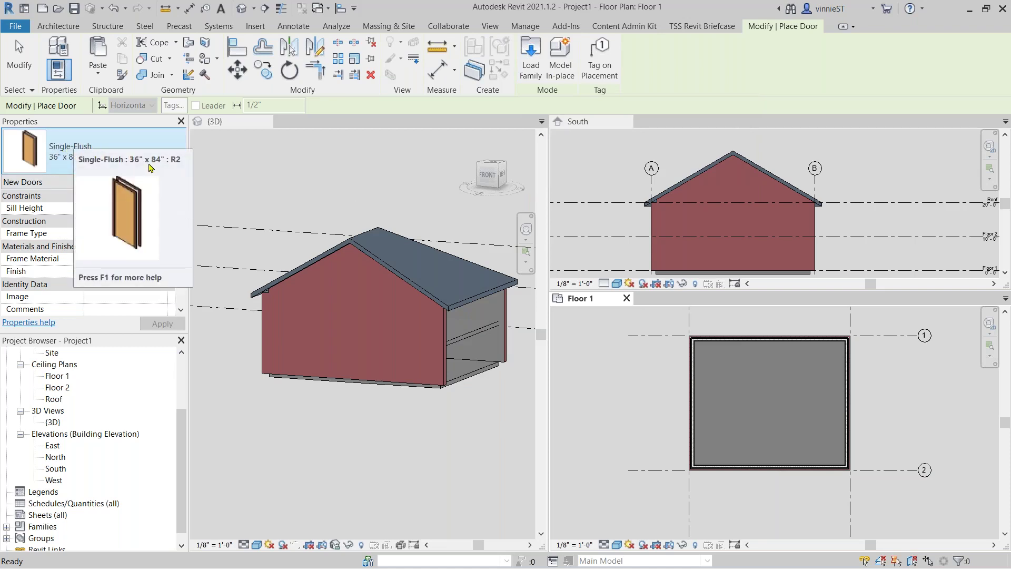
Load Door-Exterior-Single-Entry-Half Arch Glass-Wood_Clad.rfa from Doors > Residential.
left_click(530, 59)
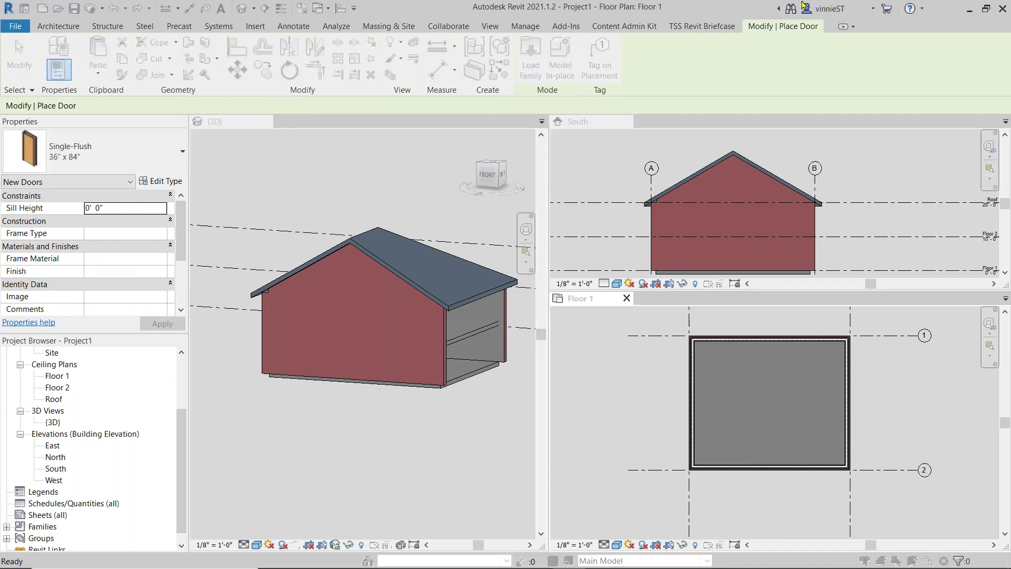
left_click_drag(767, 456, 612, 49)
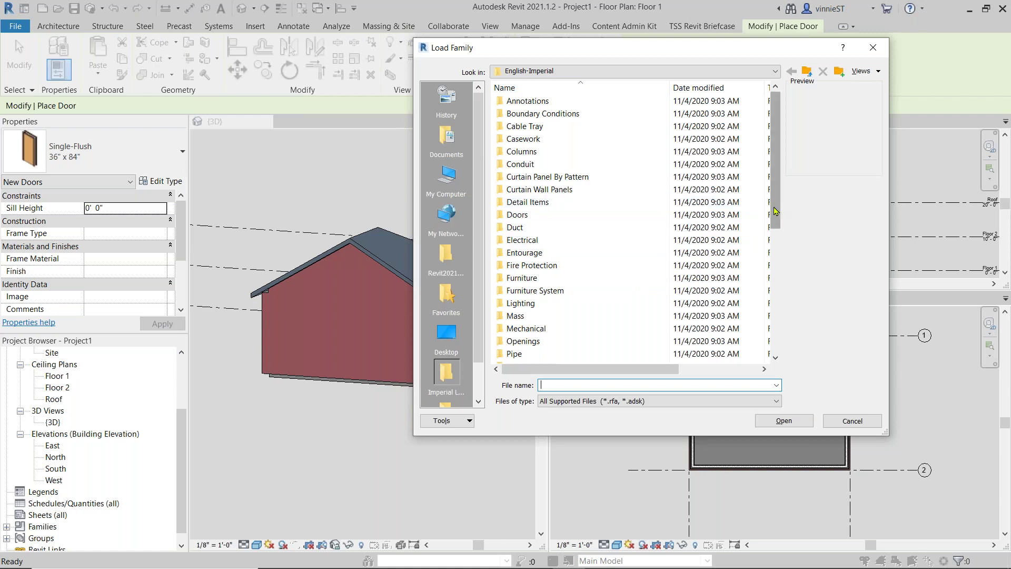
left_click_drag(774, 211, 774, 345)
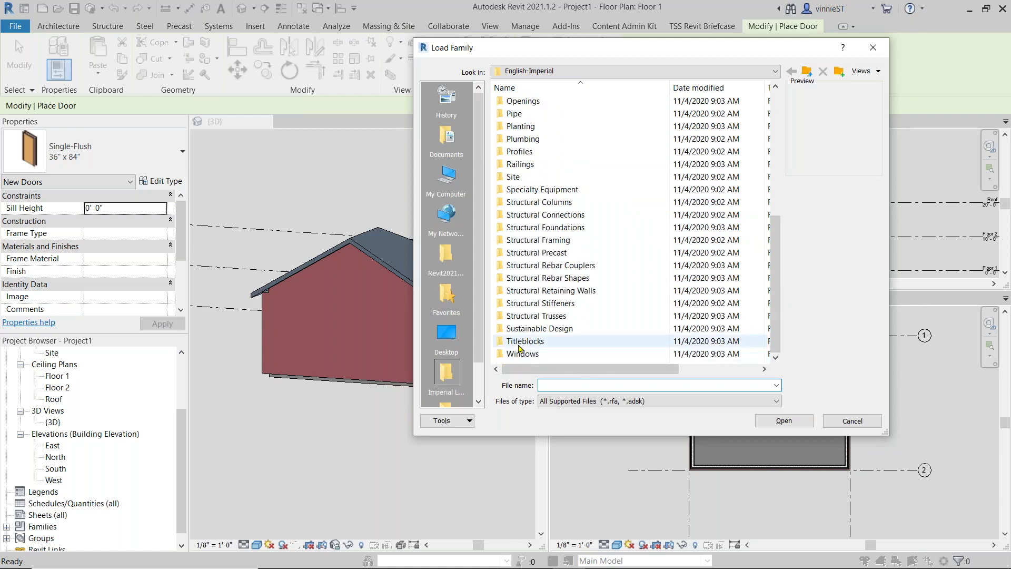
left_click_drag(779, 320, 780, 235)
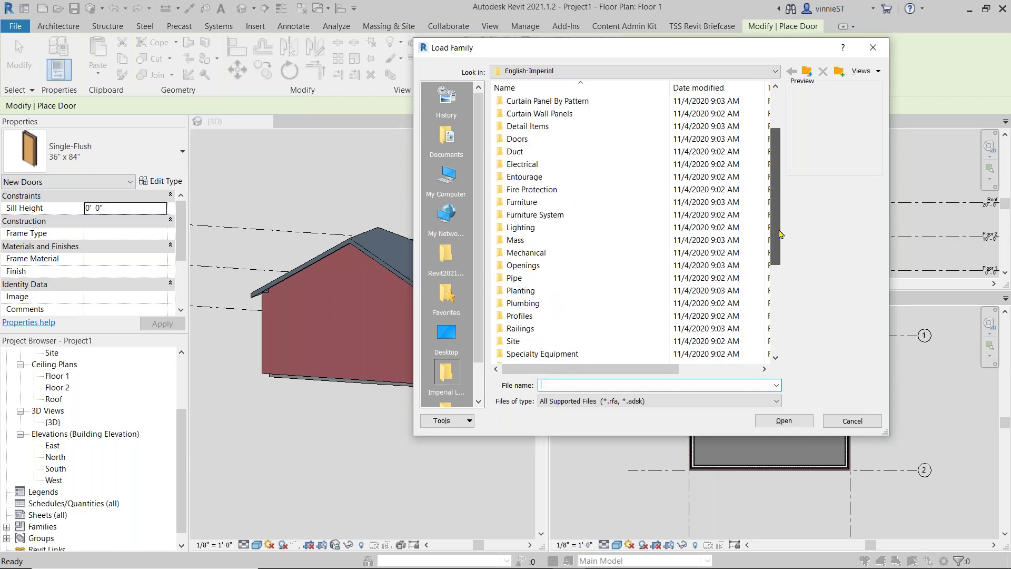
double_click(517, 139)
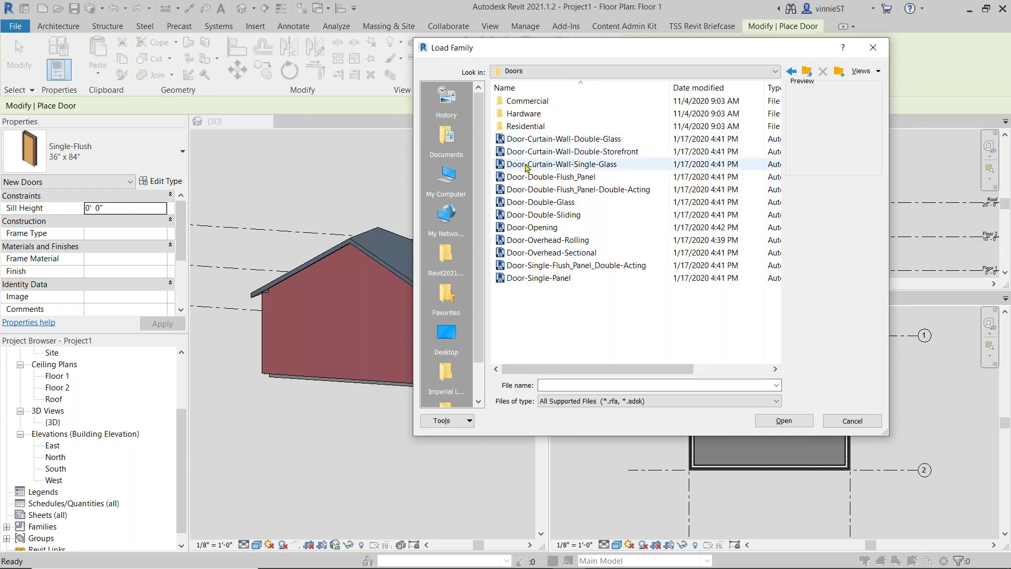
double_click(540, 127)
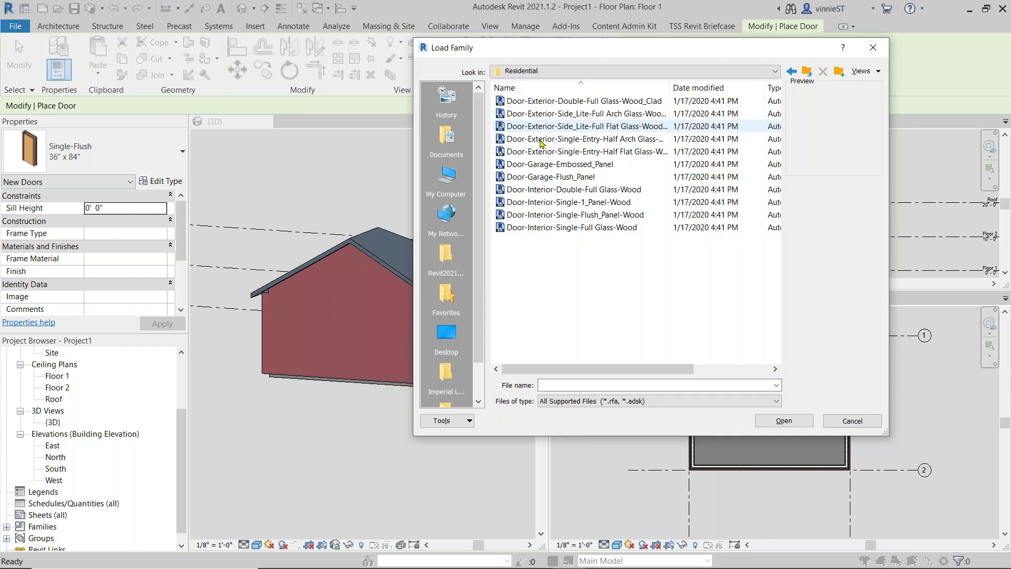
left_click(558, 156)
left_click(557, 142)
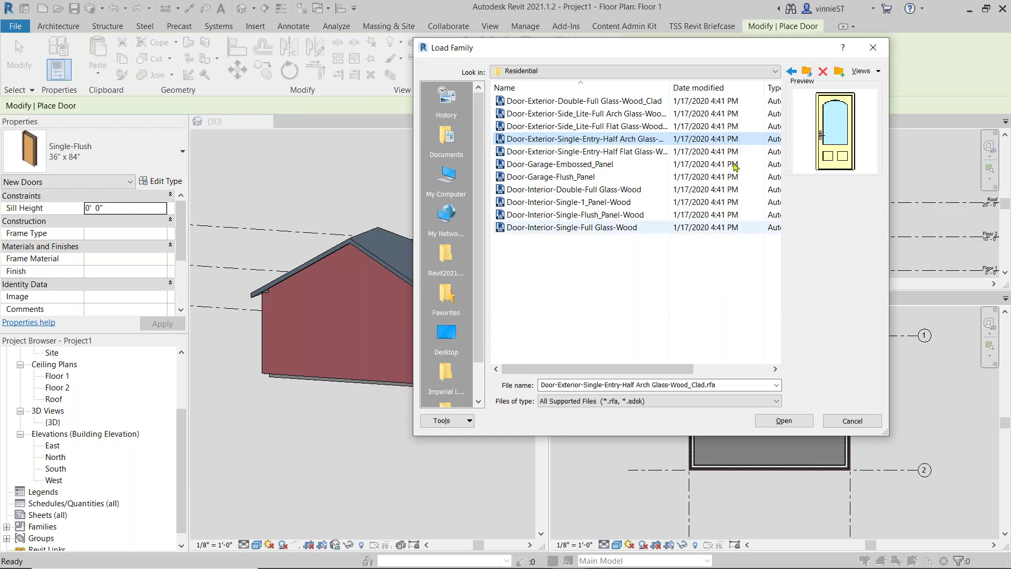
left_click(786, 422)
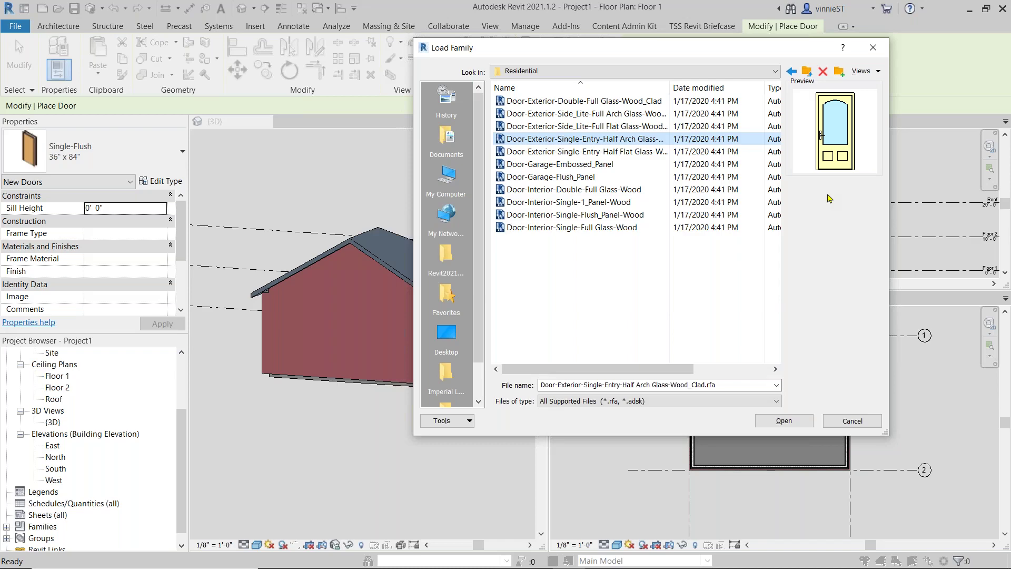
Load the Door-Exterior-Single-Entry-Half Arch Glass-Wood_Clad 36" x 84" type as the active door in Floor 1.
left_click(786, 421)
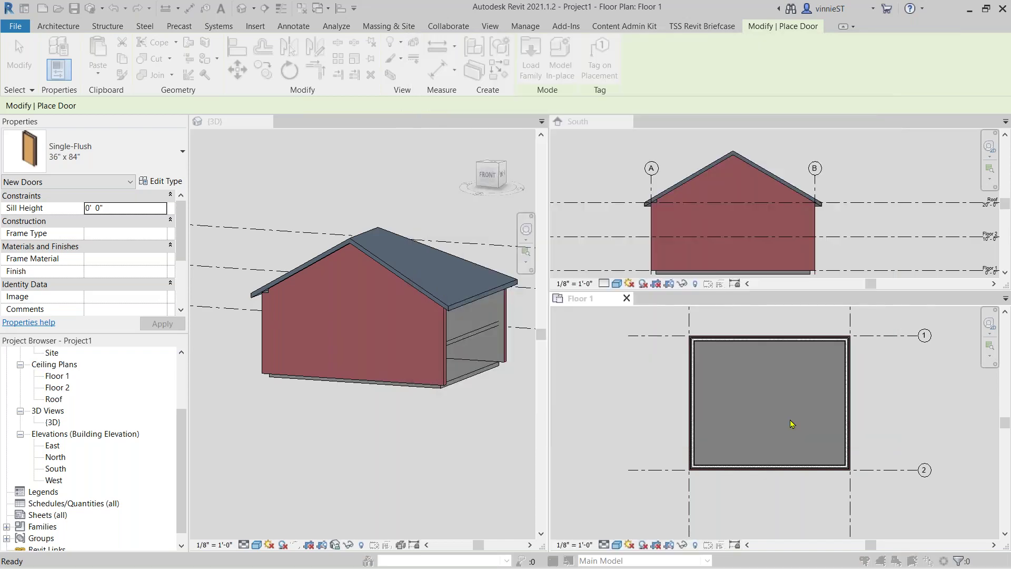
scroll(448, 316, "down", 3)
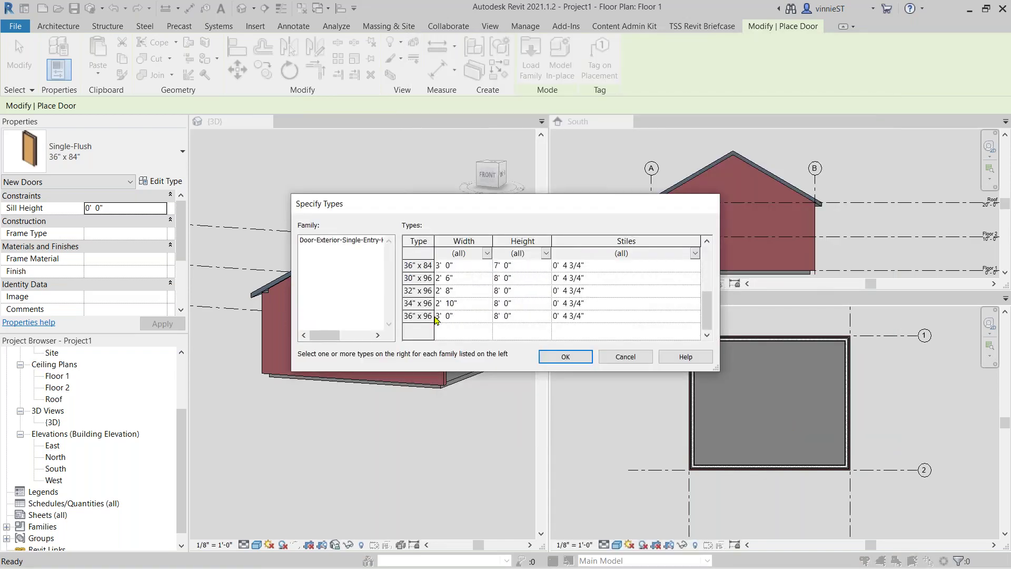
scroll(436, 316, "up", 1)
left_click(414, 303)
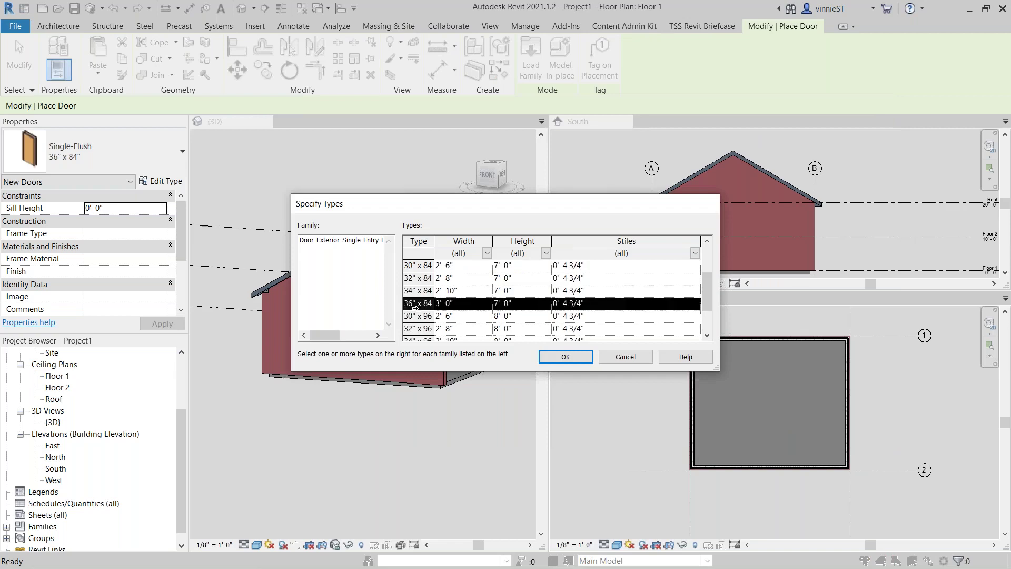
left_click(565, 359)
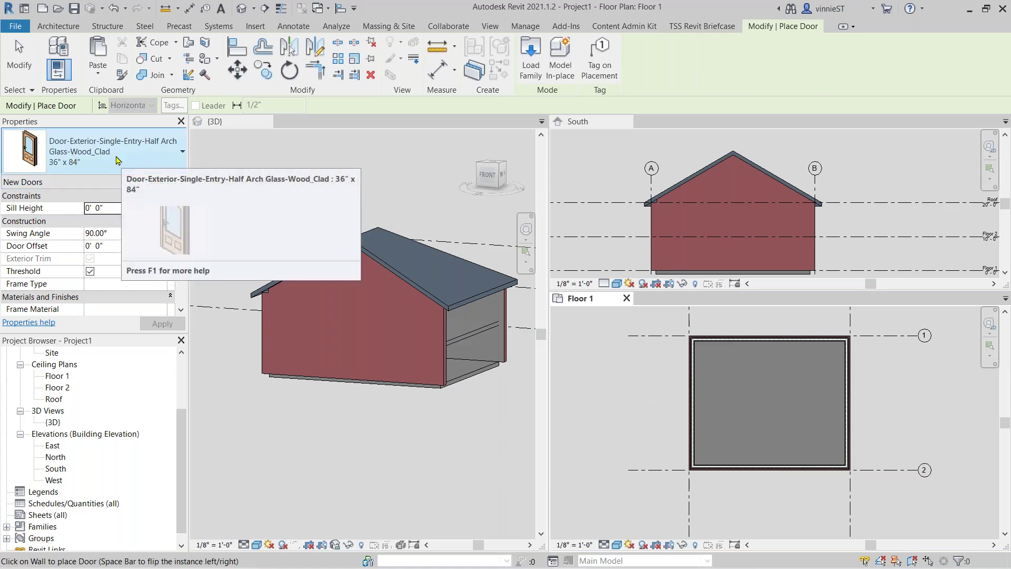
Place the half-arch glass door in the middle of the bottom wall and zoom to check it.
left_click(762, 464)
scroll(777, 485, "up", 2)
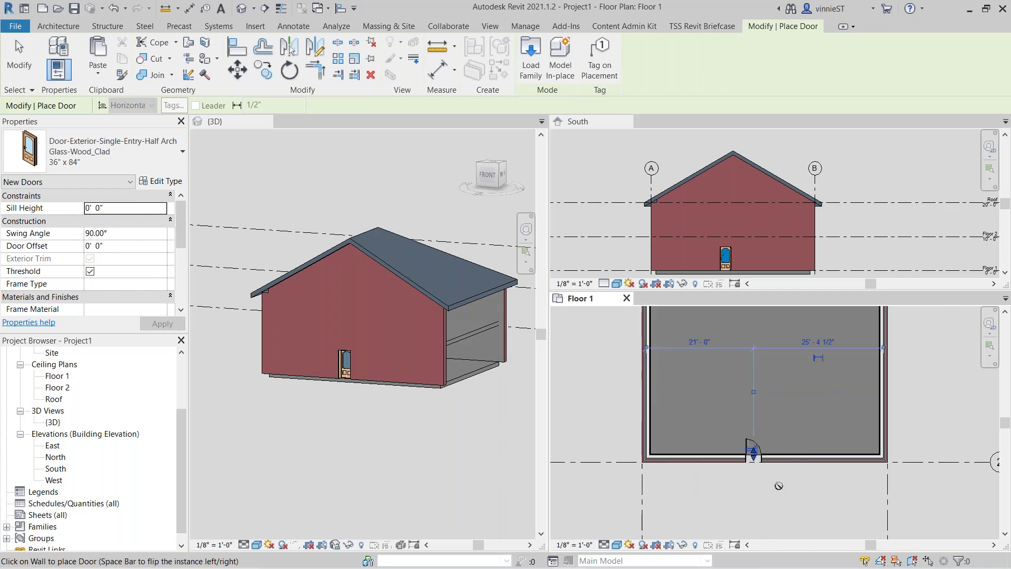
scroll(778, 485, "up", 2)
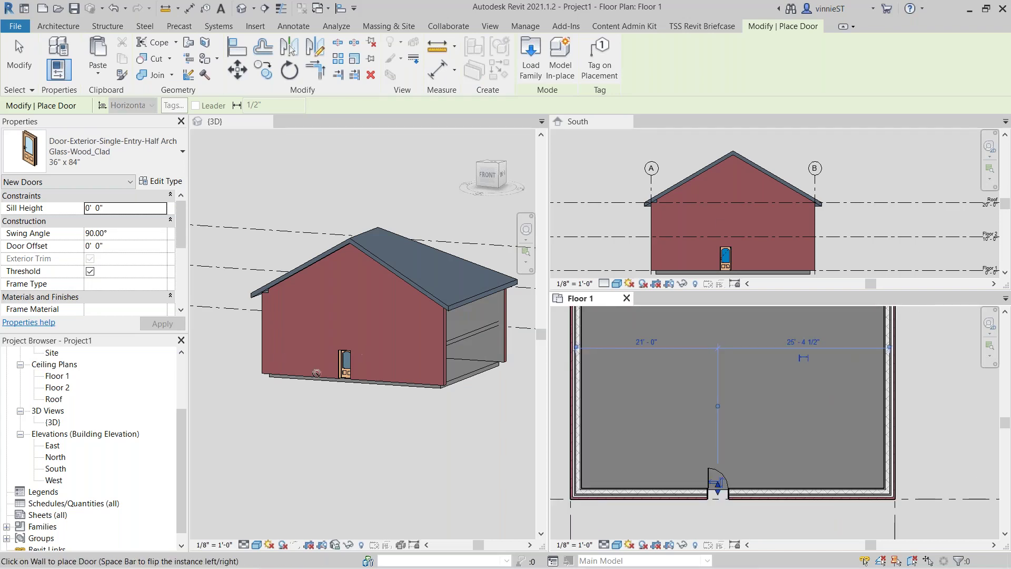
middle_click_drag(740, 425, 767, 454)
scroll(764, 461, "down", 2)
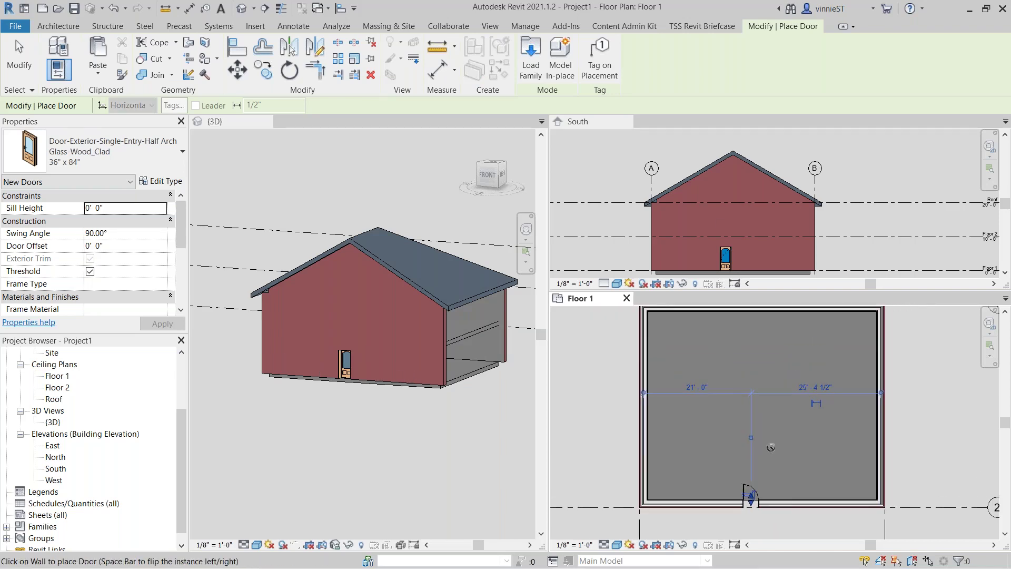
Open the Type Properties of the 36" x 84" door type.
left_click(119, 155)
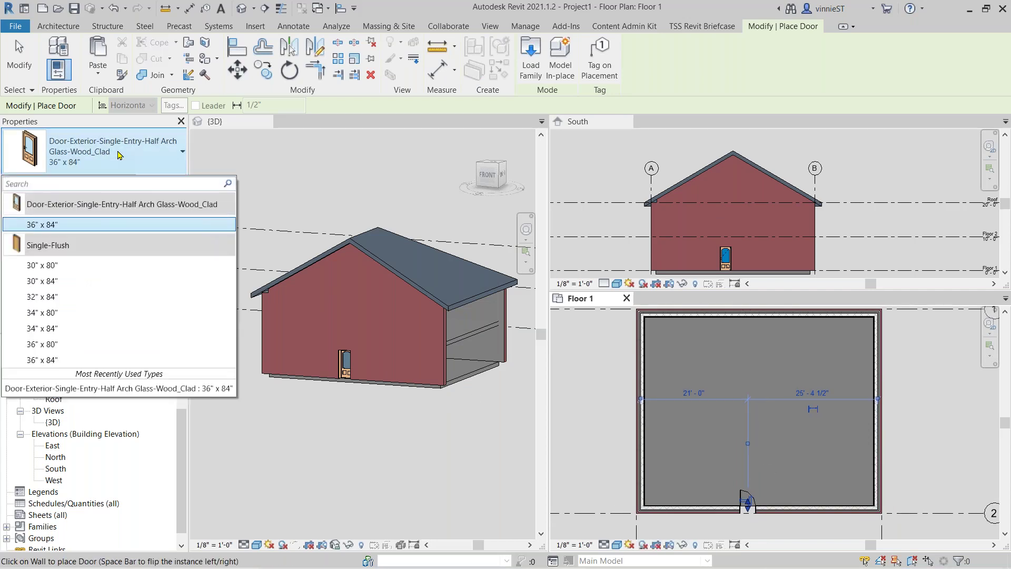
left_click(119, 155)
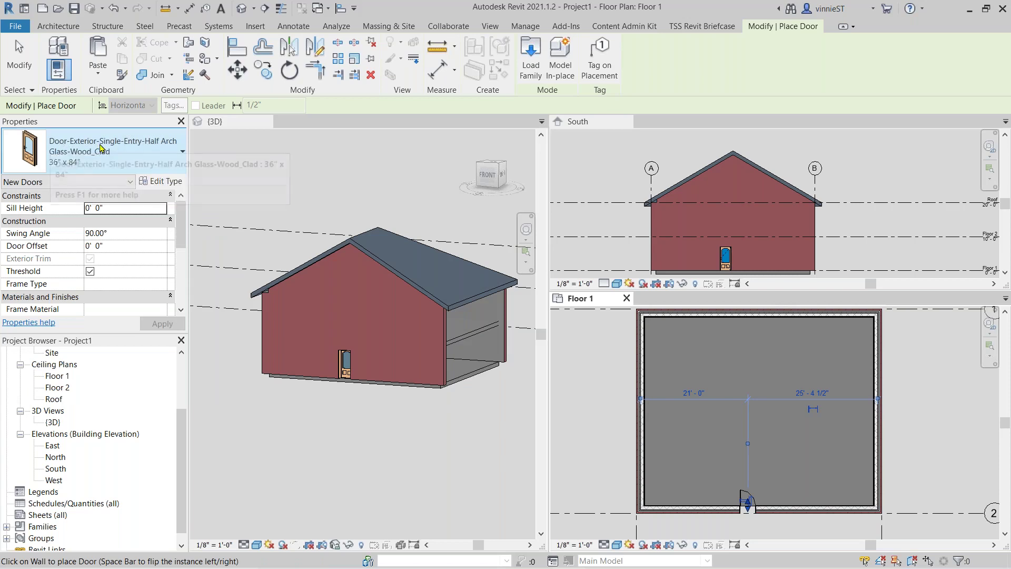
left_click(158, 182)
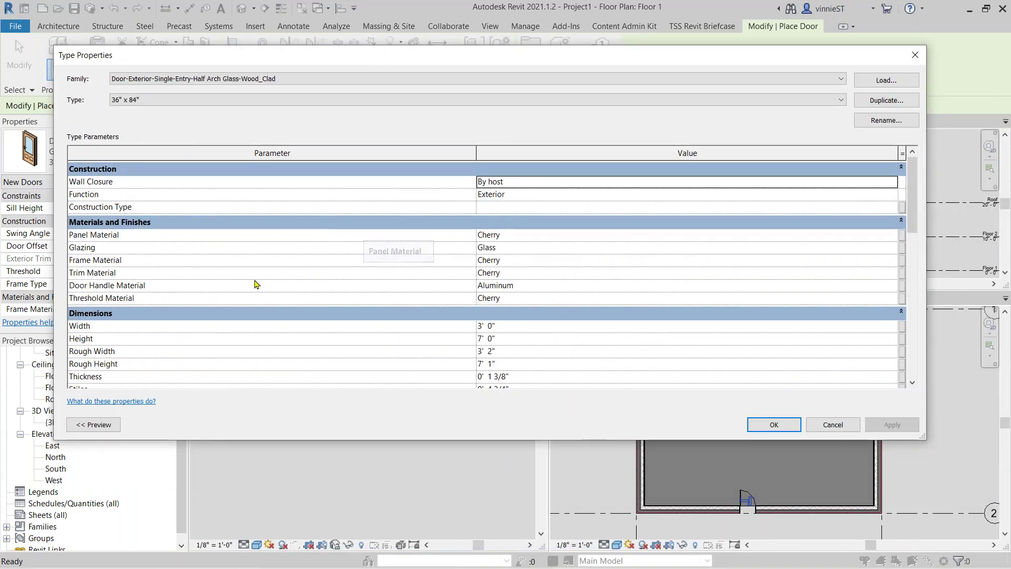
Review the 36" x 84" door's materials, dimensions and identity data, then close Type Properties unchanged.
scroll(256, 284, "down", 2)
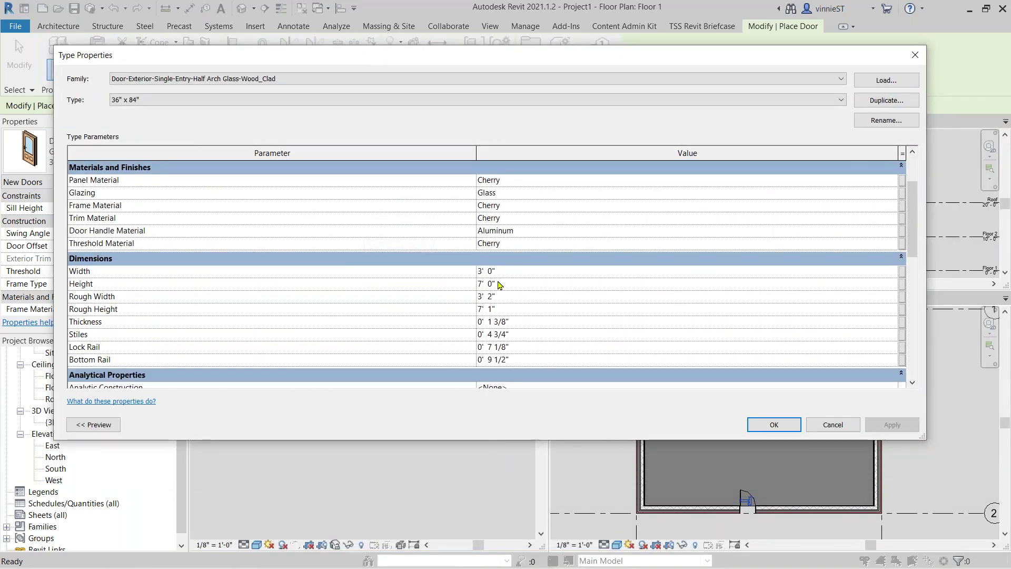
scroll(493, 297, "down", 5)
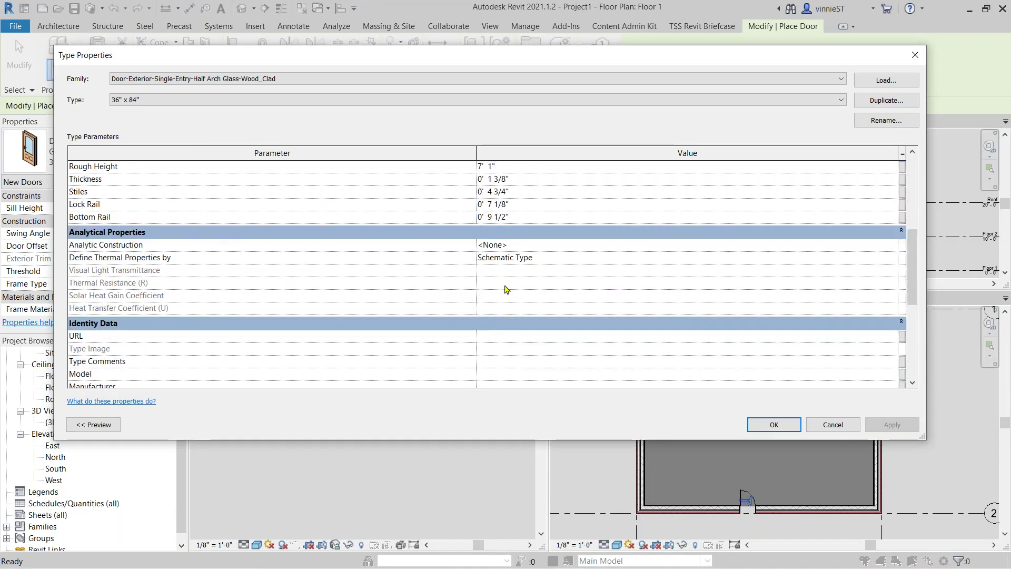
scroll(208, 276, "down", 4)
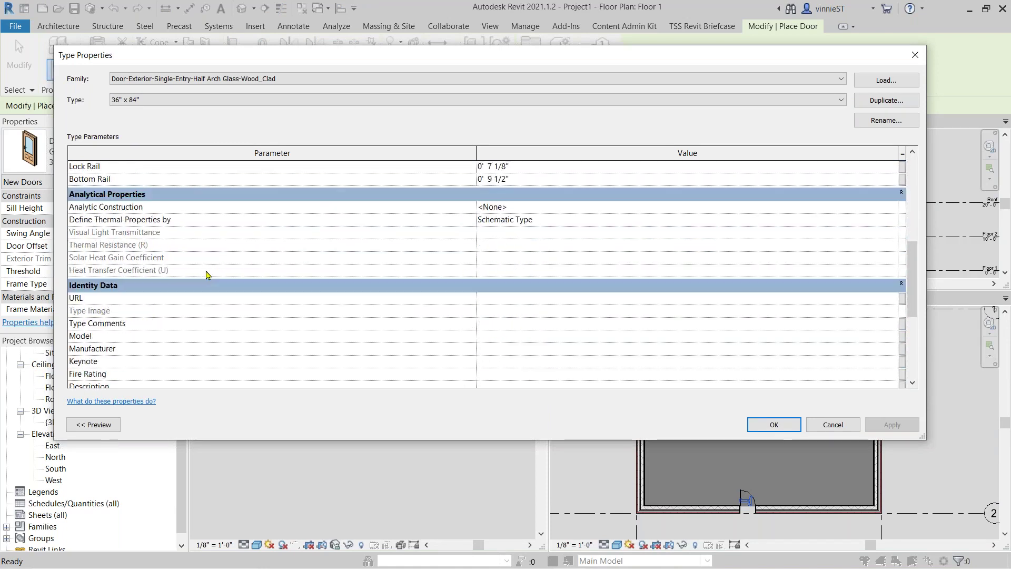
scroll(480, 284, "down", 2)
scroll(463, 295, "up", 3)
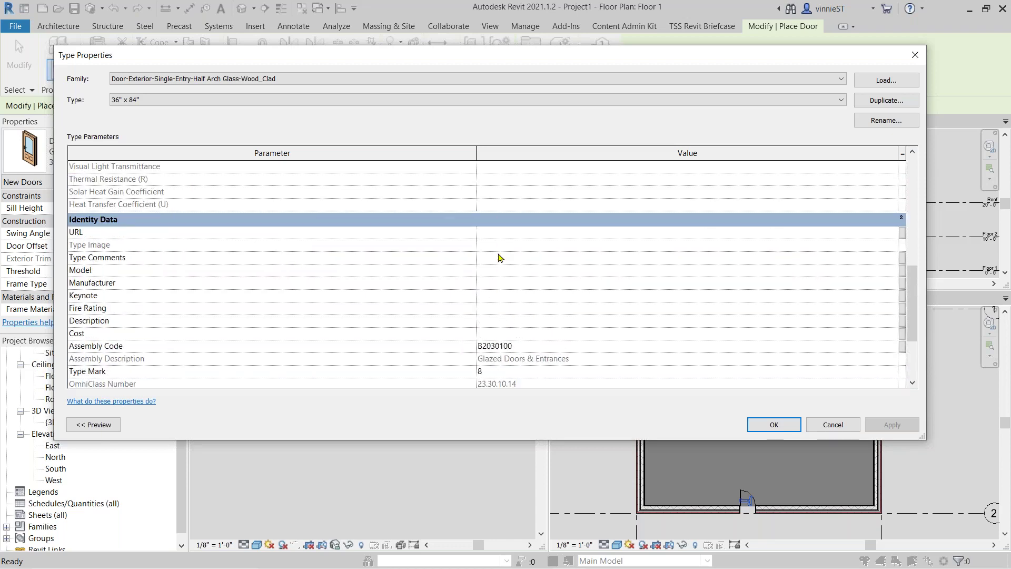
scroll(179, 274, "up", 10)
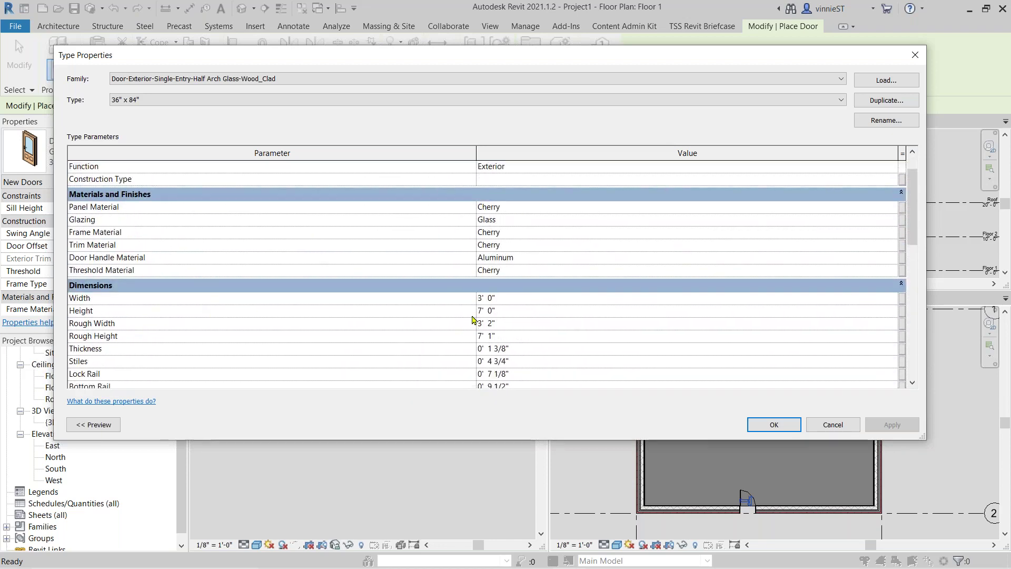
scroll(472, 319, "down", 3)
scroll(473, 319, "up", 3)
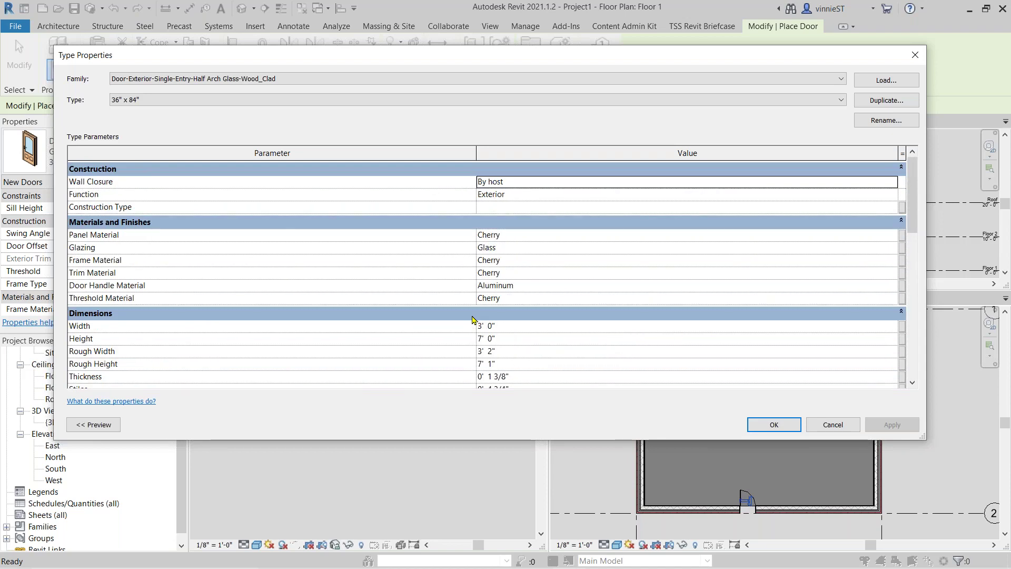
scroll(472, 319, "down", 6)
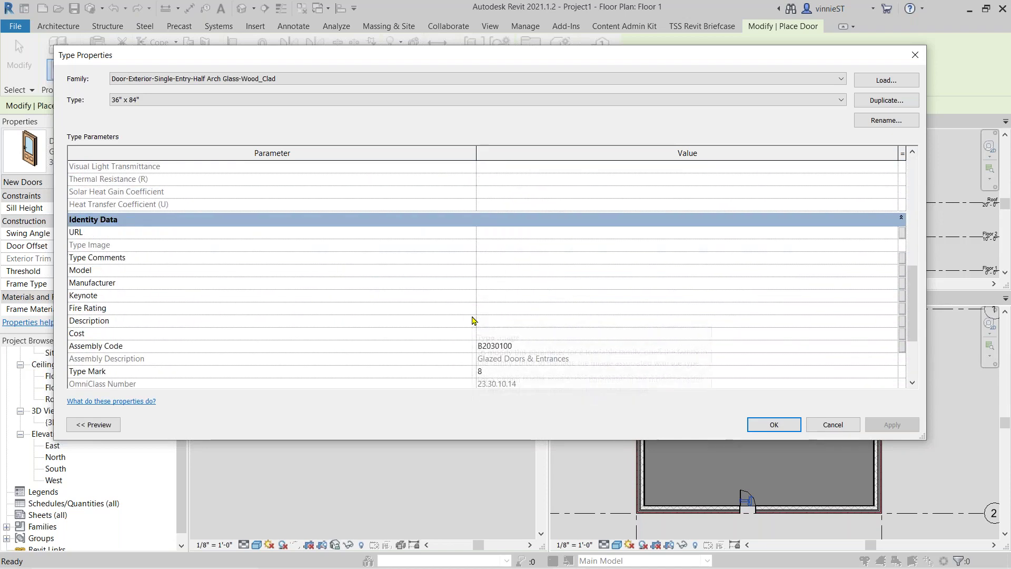
scroll(472, 319, "down", 3)
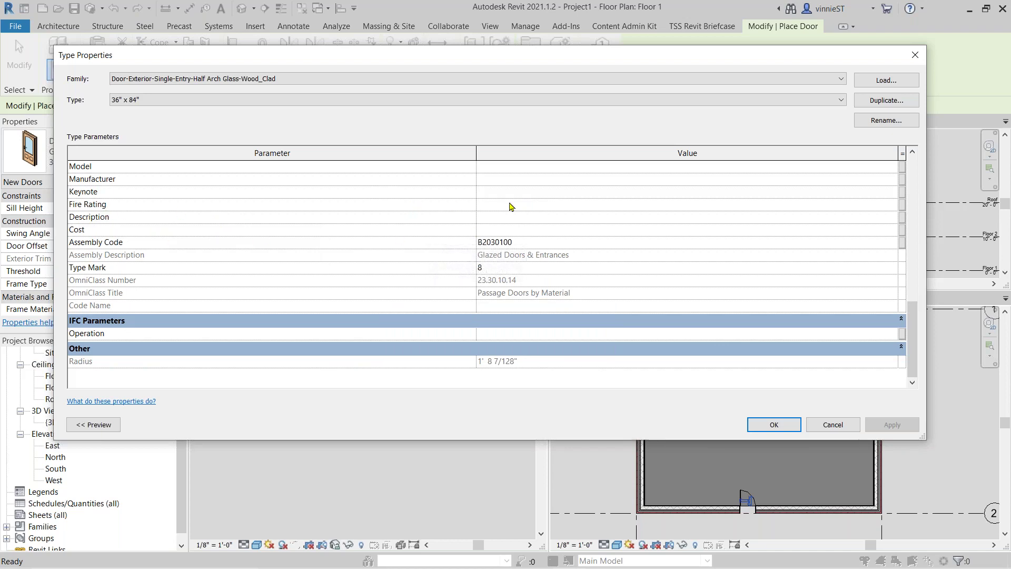
scroll(432, 246, "up", 3)
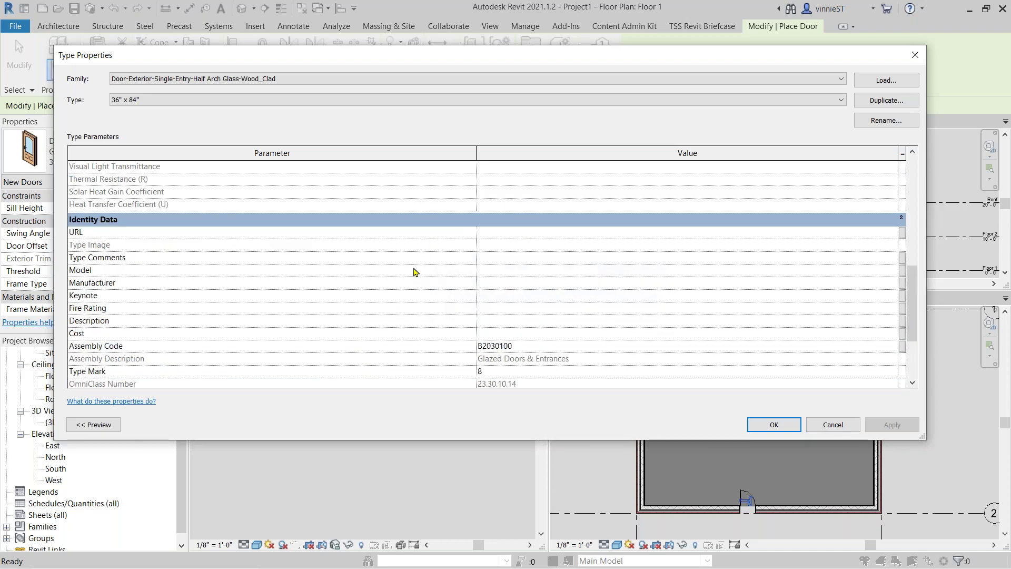
scroll(415, 271, "down", 1)
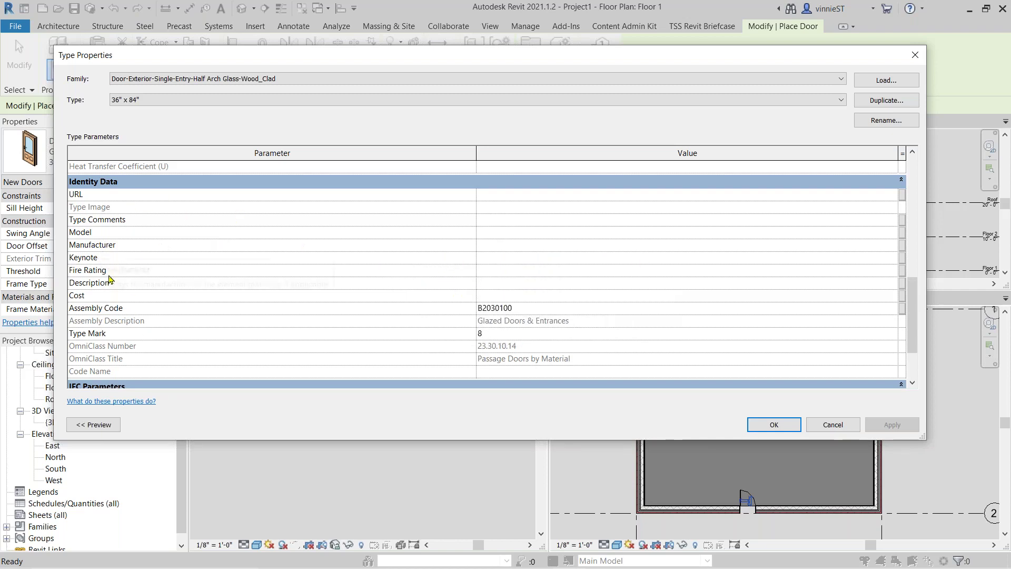
scroll(110, 279, "down", 3)
scroll(110, 279, "up", 2)
scroll(113, 281, "up", 4)
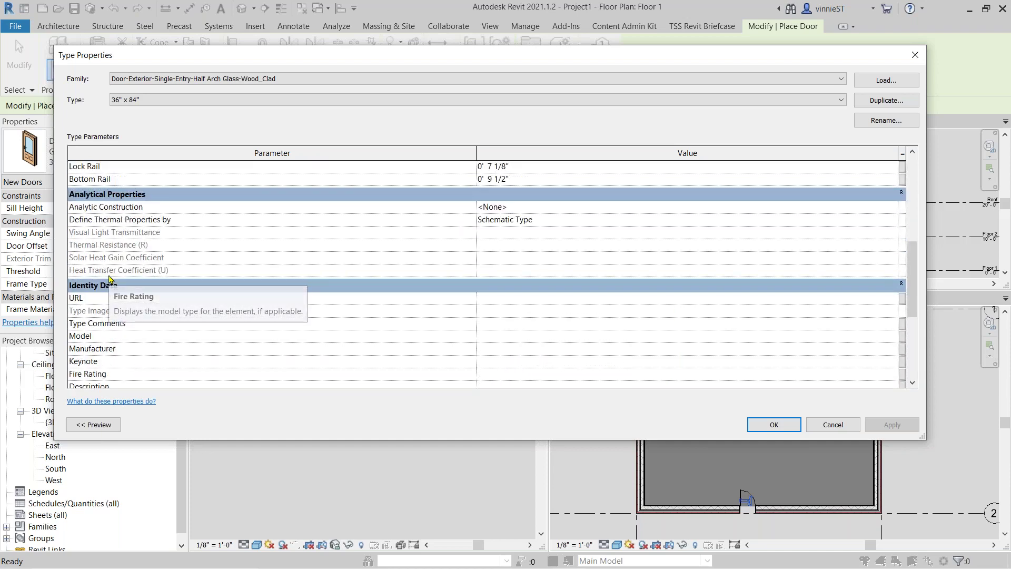
scroll(141, 283, "up", 2)
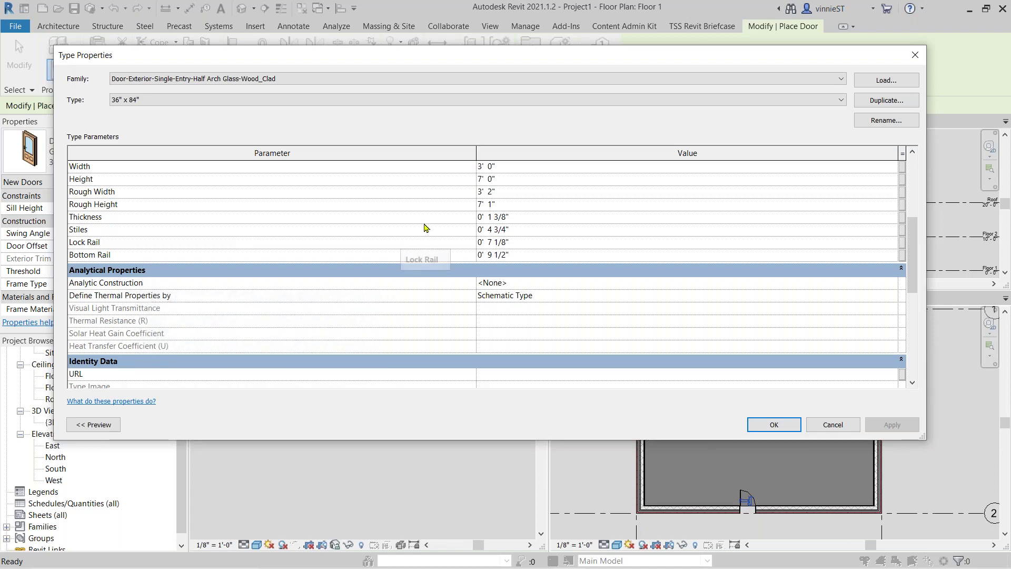
left_click(916, 55)
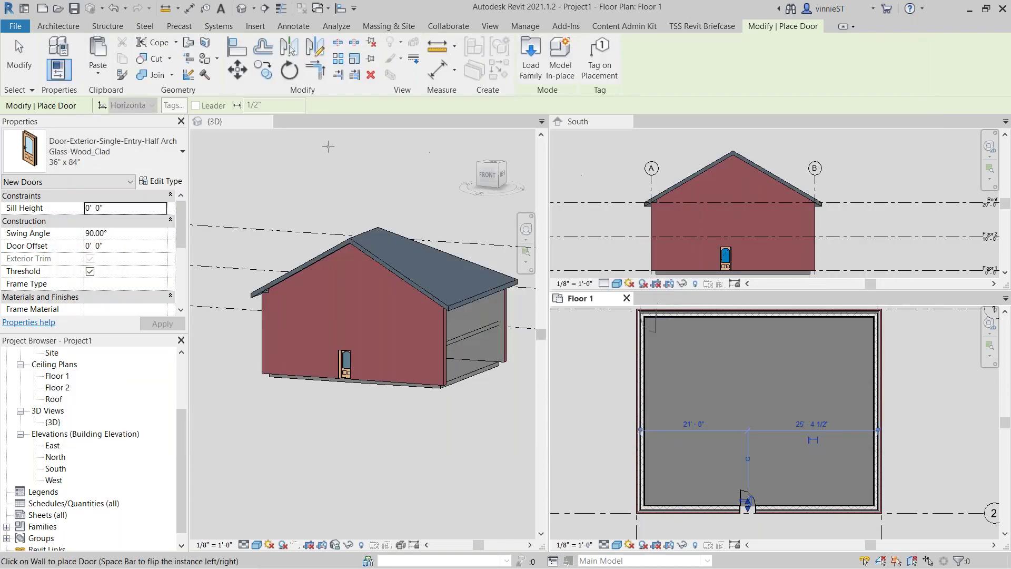
Start placing windows with Window-Casement-Double 57" x 72" as the active type.
left_click(59, 26)
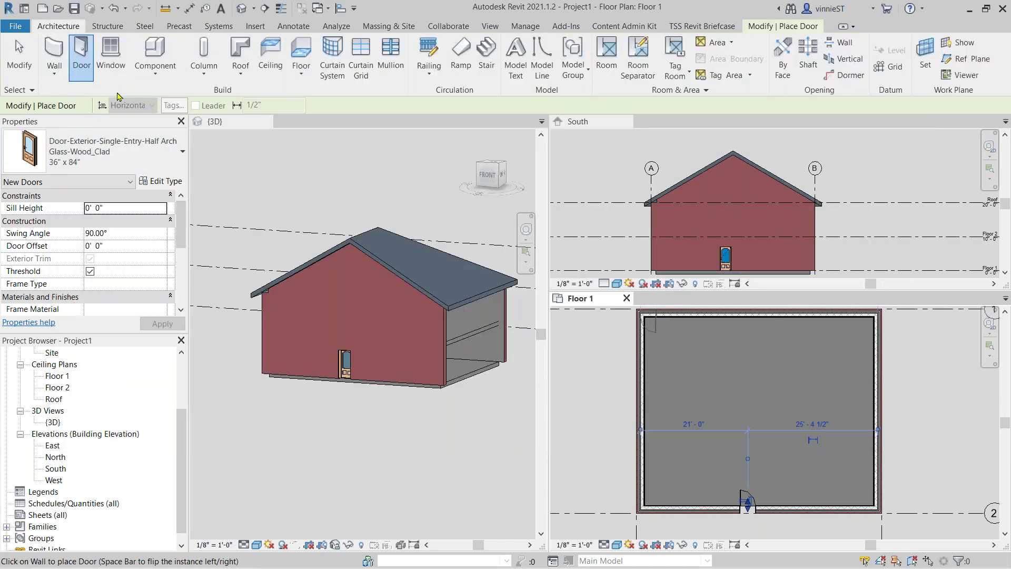
left_click(114, 65)
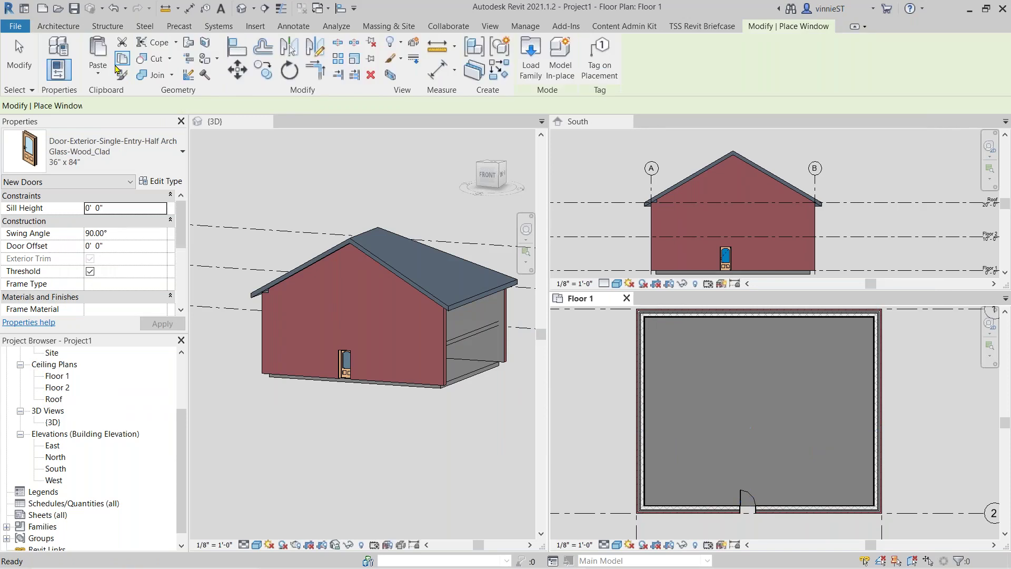
left_click(126, 153)
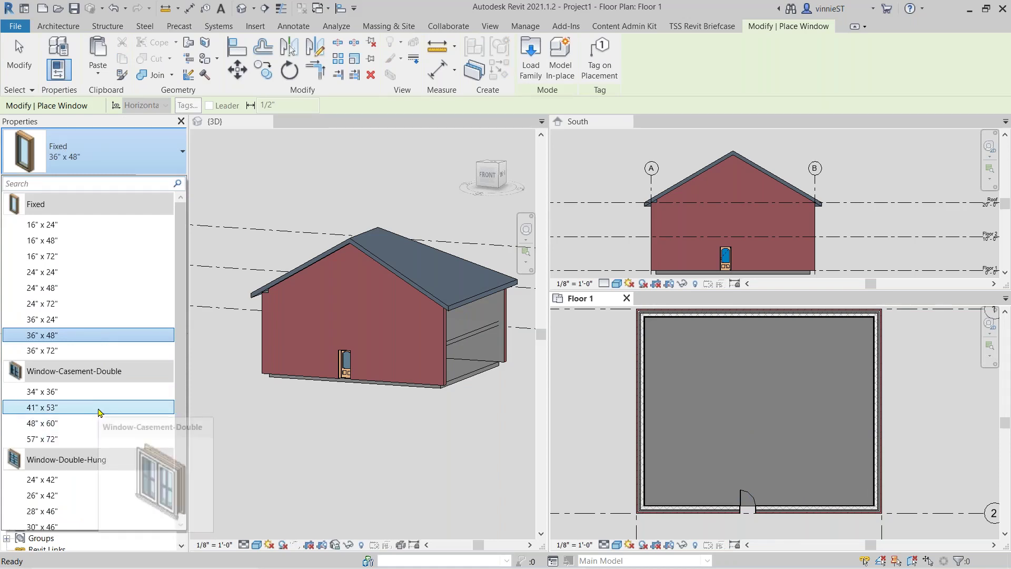
left_click(91, 439)
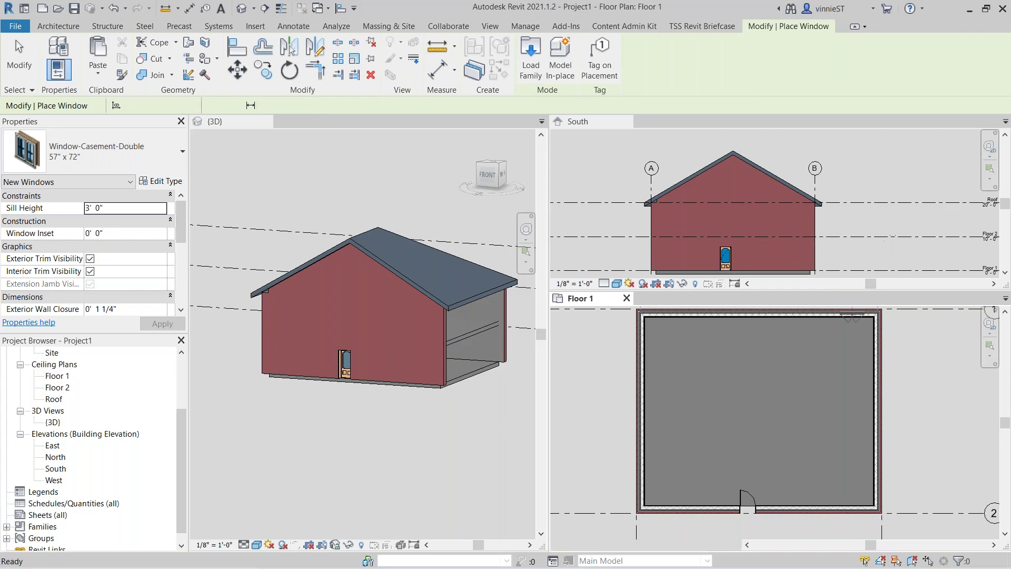
Place four 57" x 72" casement windows in the South elevation, two each side of the door.
left_click(895, 241)
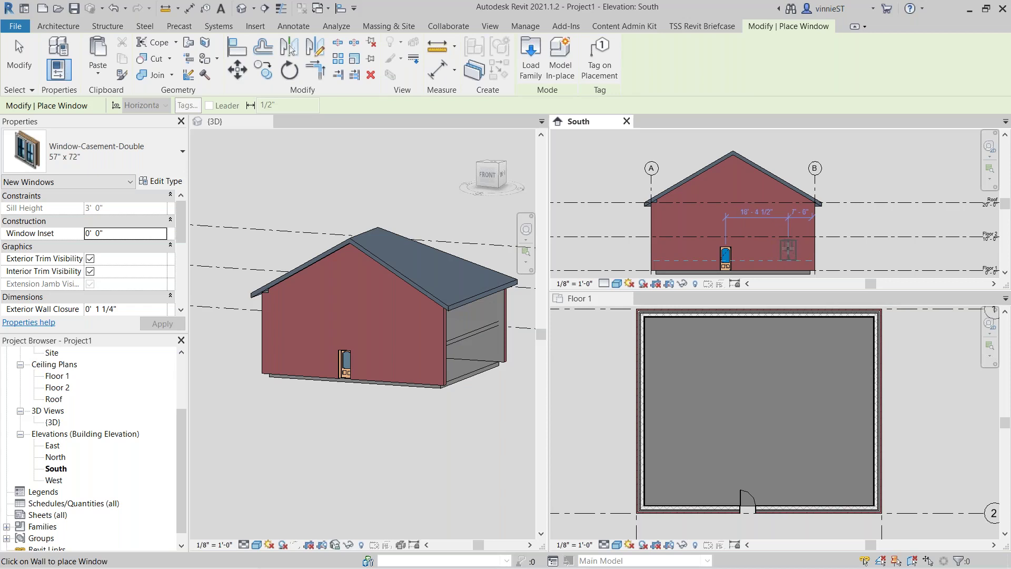
left_click(789, 249)
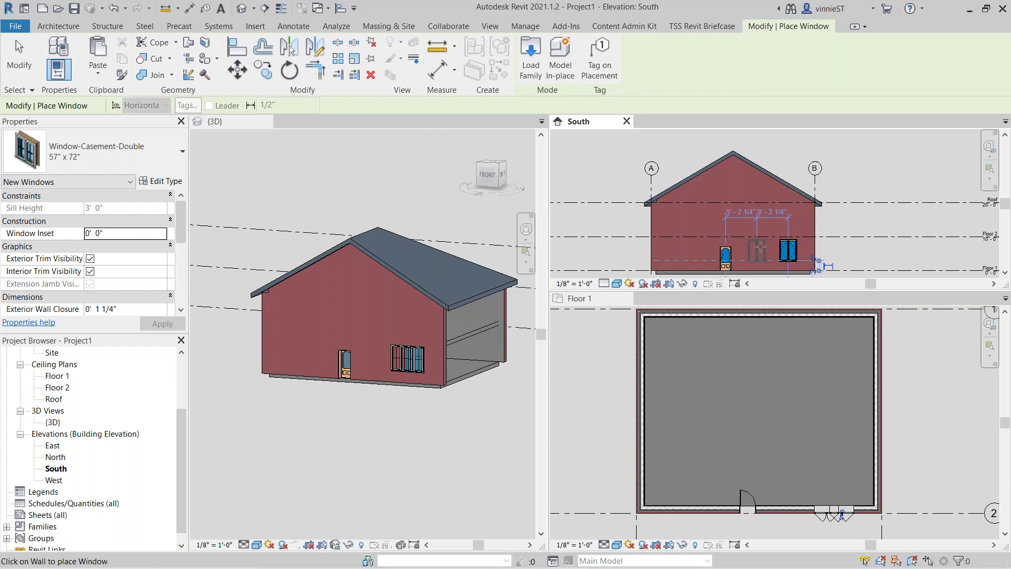
left_click(756, 249)
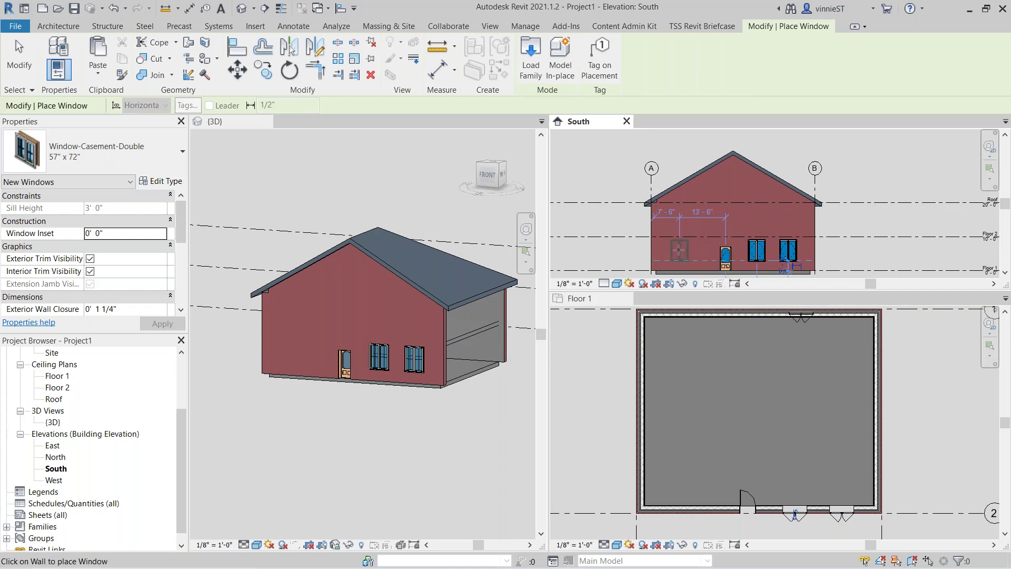
left_click(679, 251)
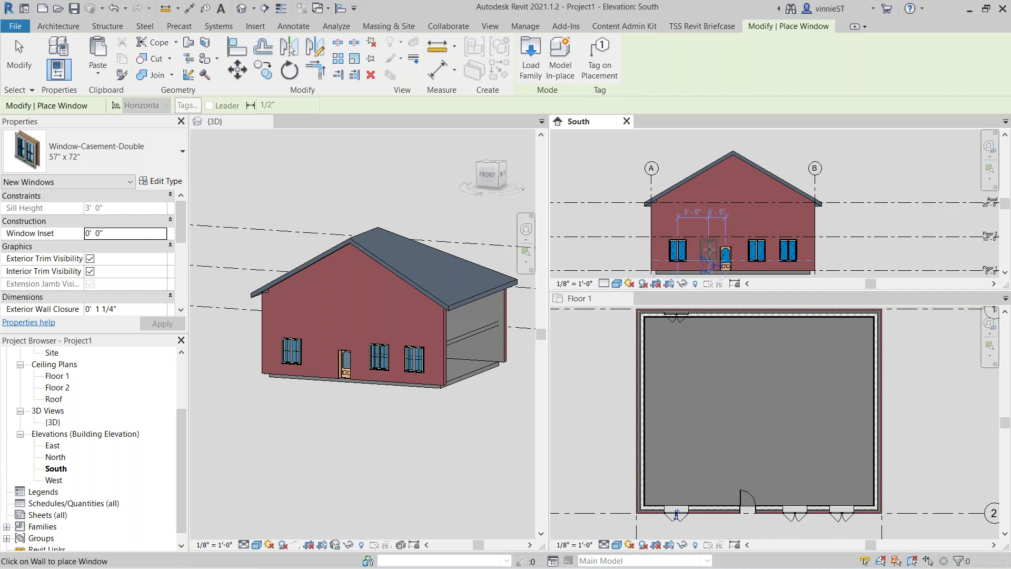
left_click(702, 252)
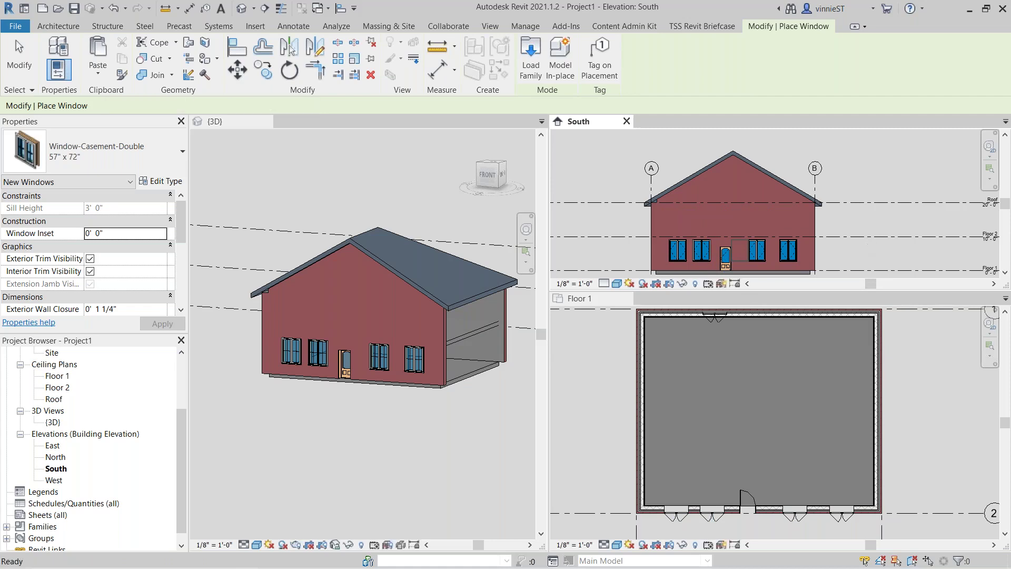
key("Escape")
key("Escape")
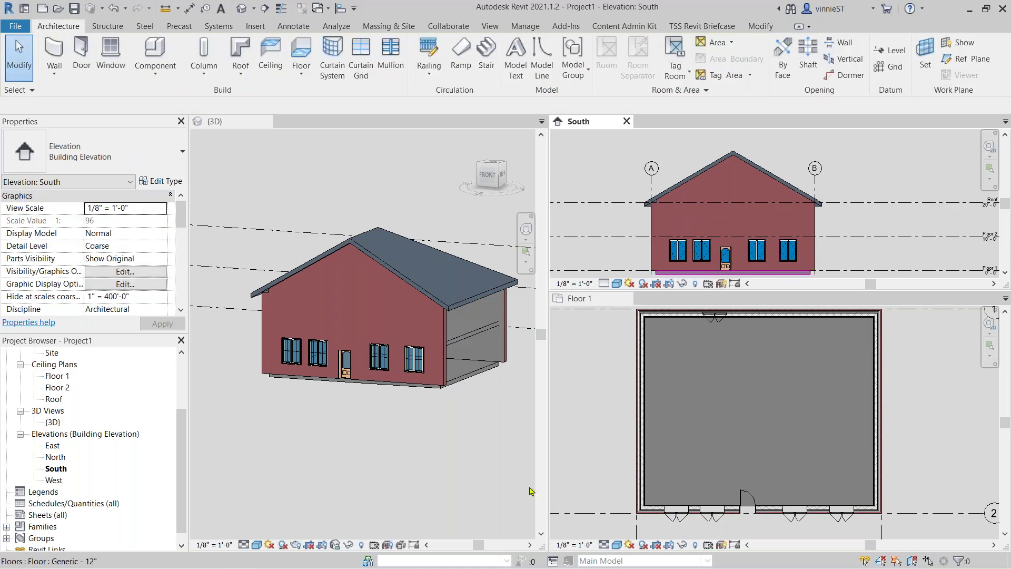
left_click(792, 253)
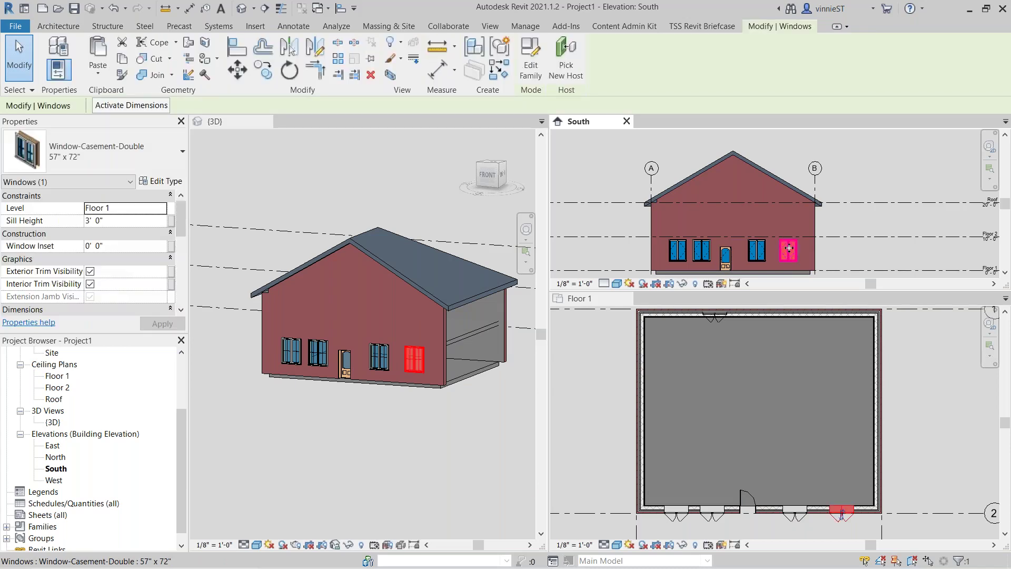
Select all visible casement windows and paste them aligned onto Floor 2.
right_click(789, 248)
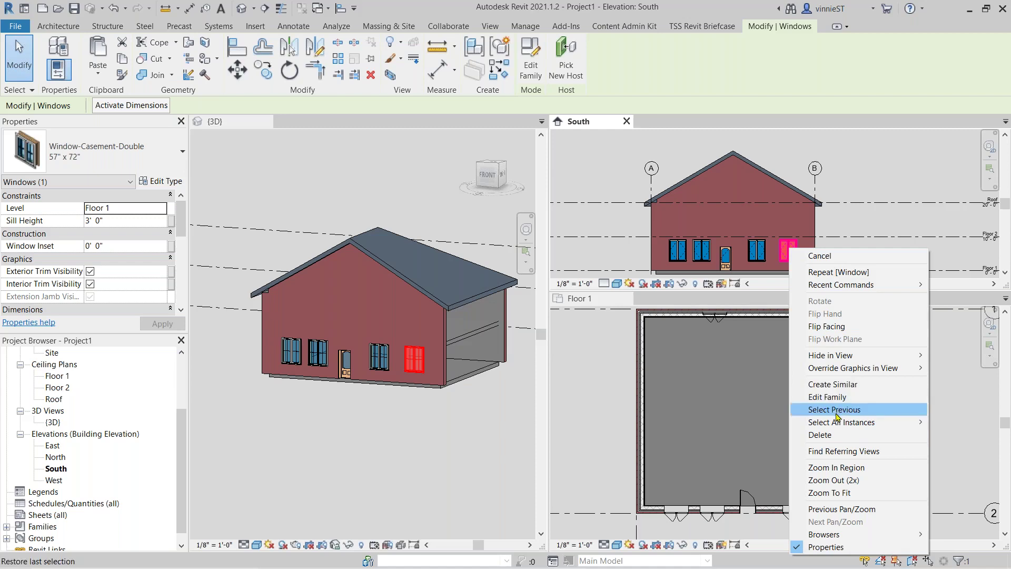
mouse_move(838, 424)
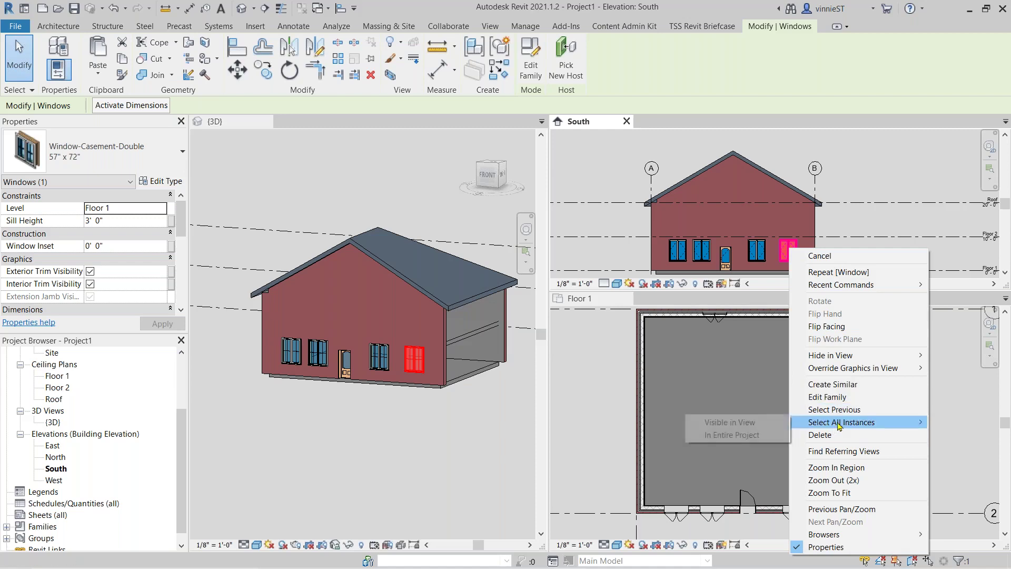
left_click(746, 424)
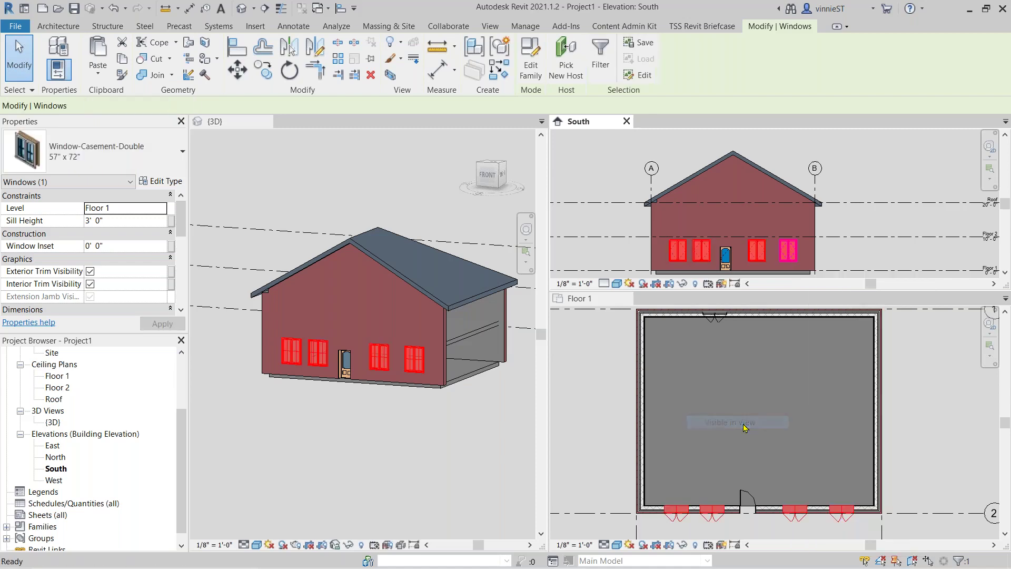
left_click(123, 62)
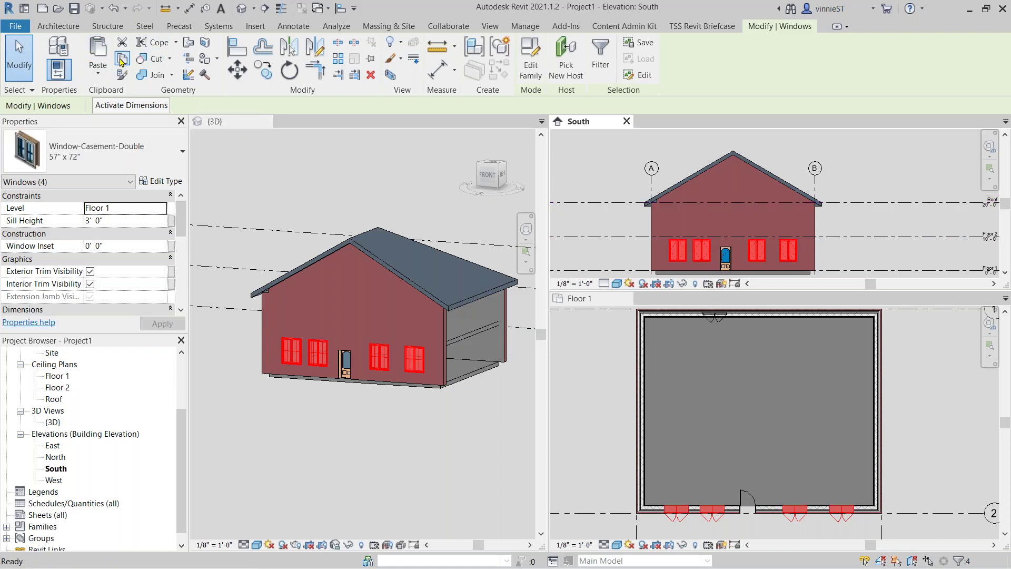
left_click(98, 69)
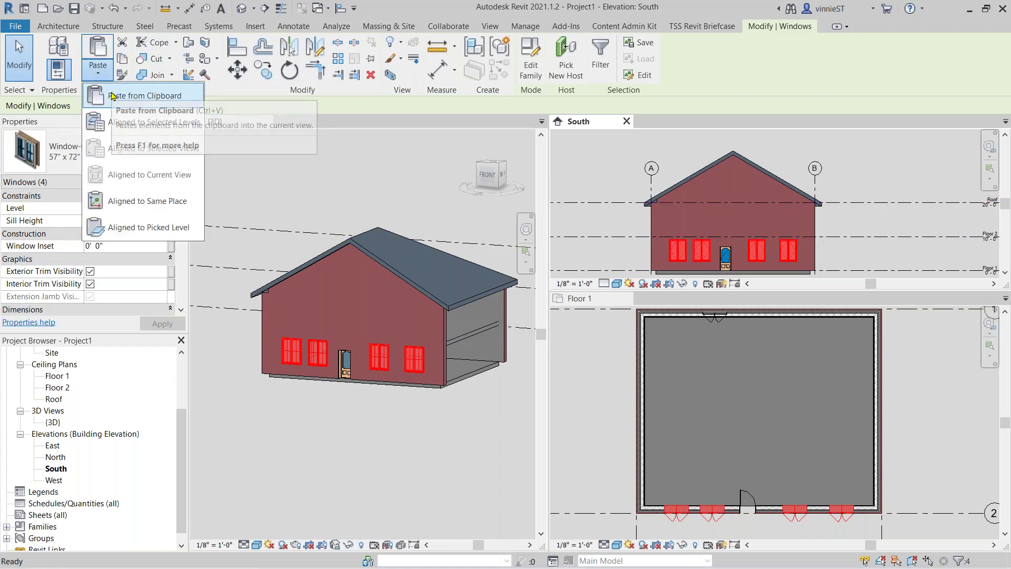
left_click(130, 122)
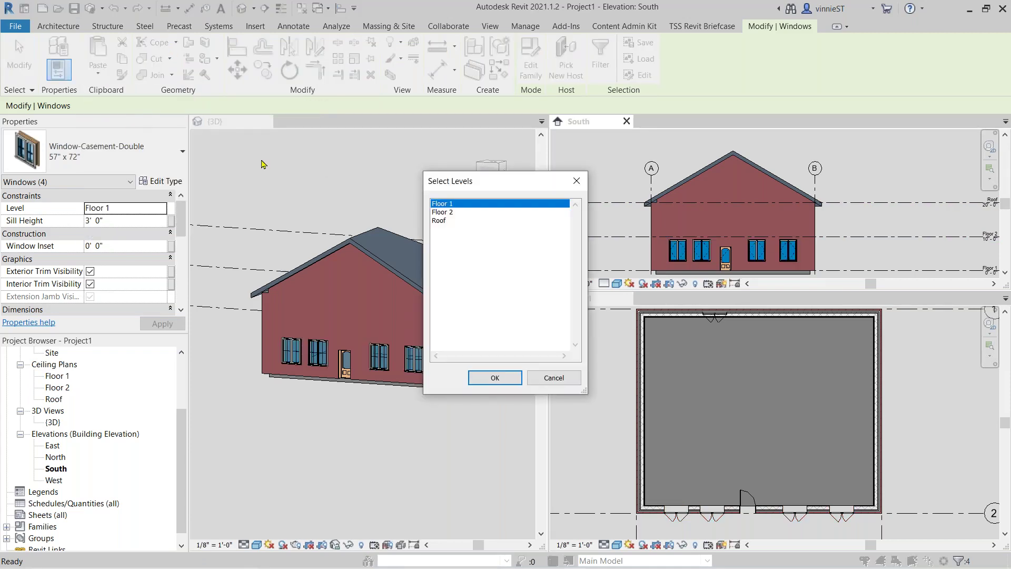
left_click(438, 213)
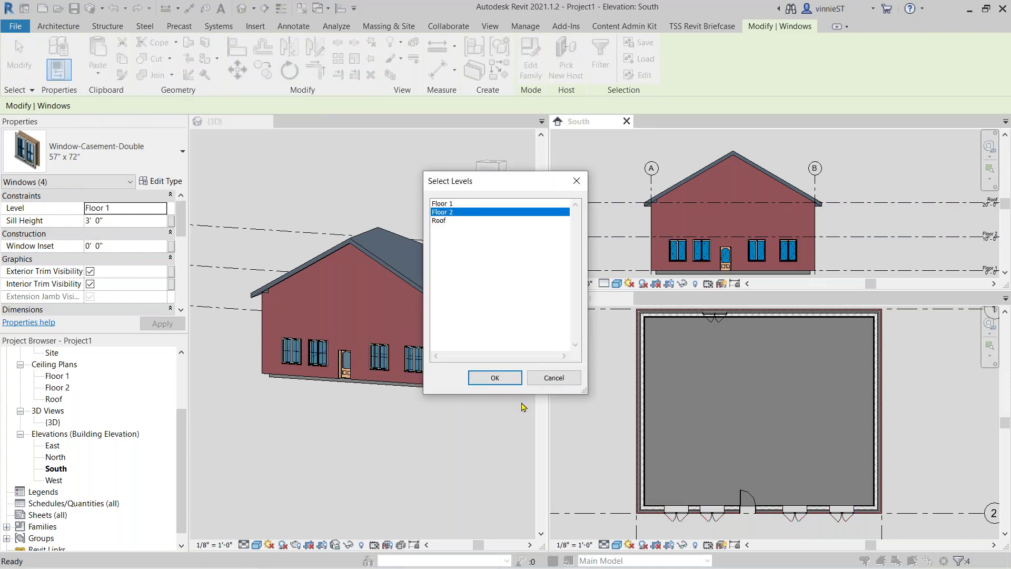
left_click(494, 377)
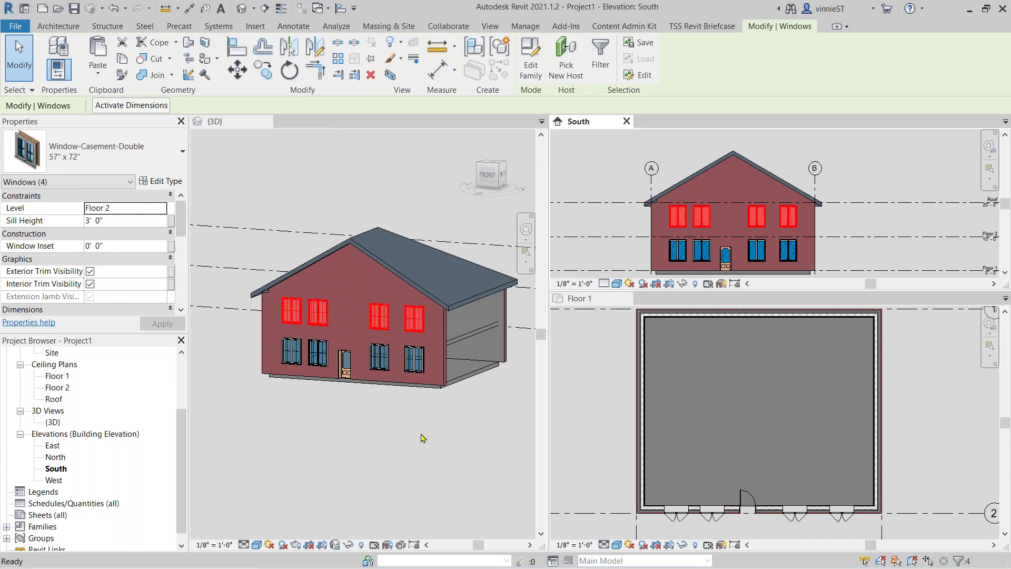
Select the four Floor 2 windows and change them to a smaller window type.
left_click(422, 416)
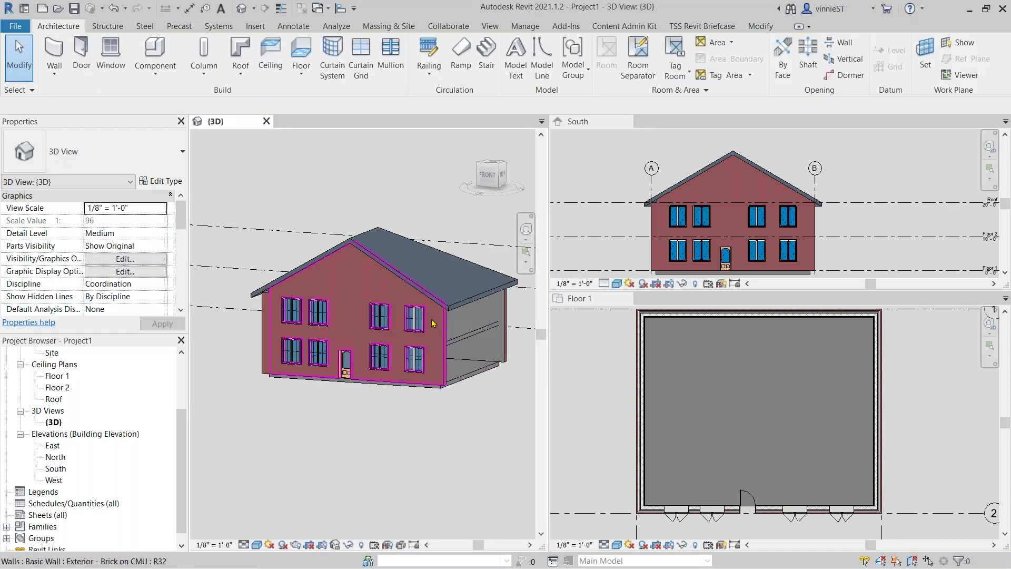
left_click(415, 323)
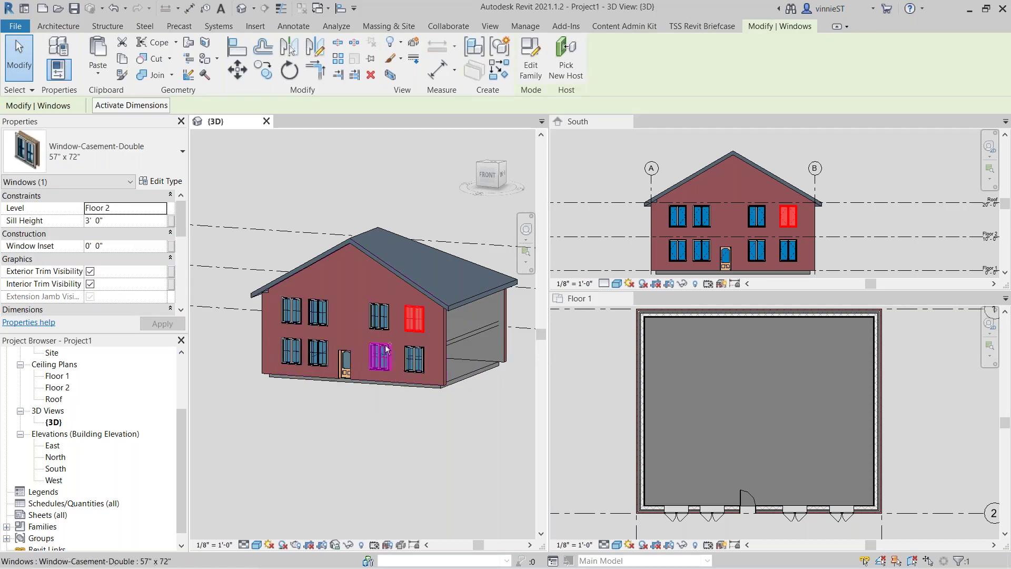
left_click(379, 316, "ctrl")
left_click(318, 313, "ctrl")
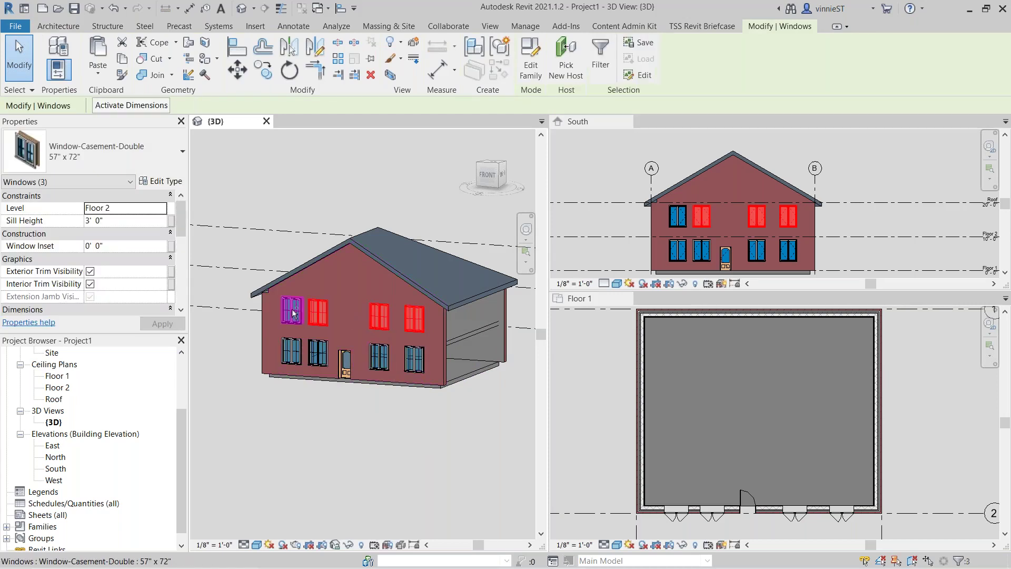
left_click(294, 313, "ctrl")
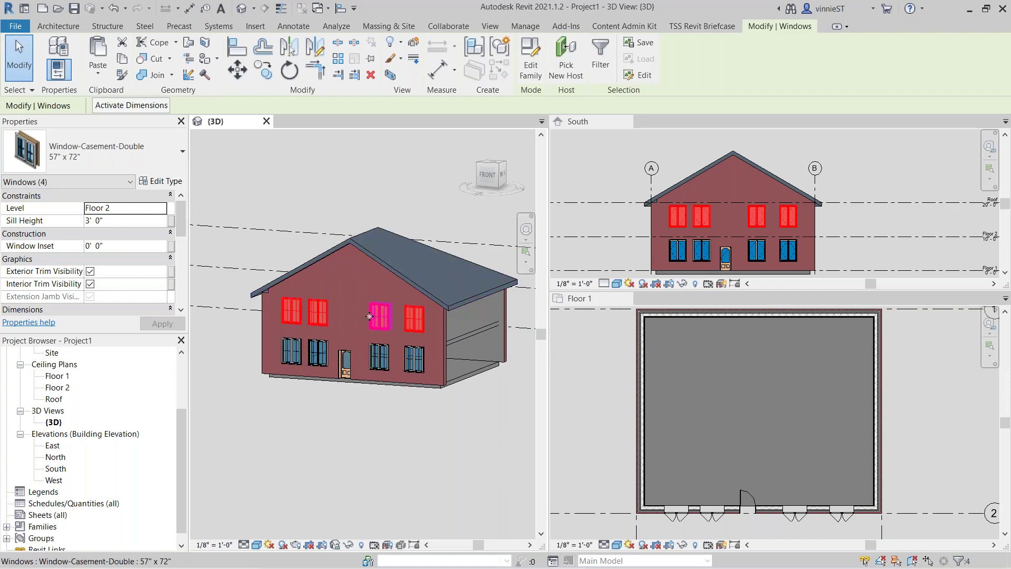
left_click(117, 156)
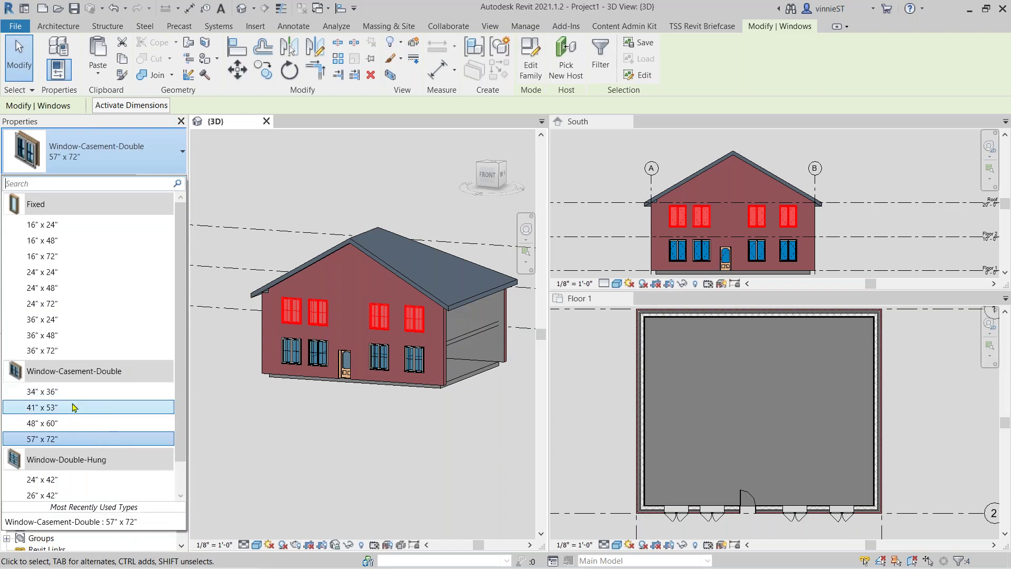
mouse_move(74, 407)
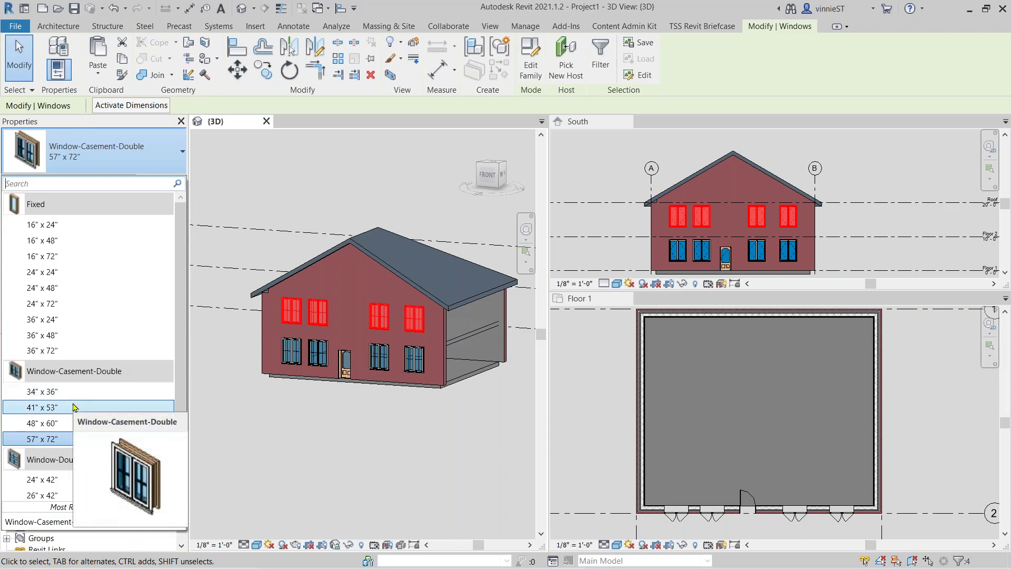
scroll(70, 477, "down", 1)
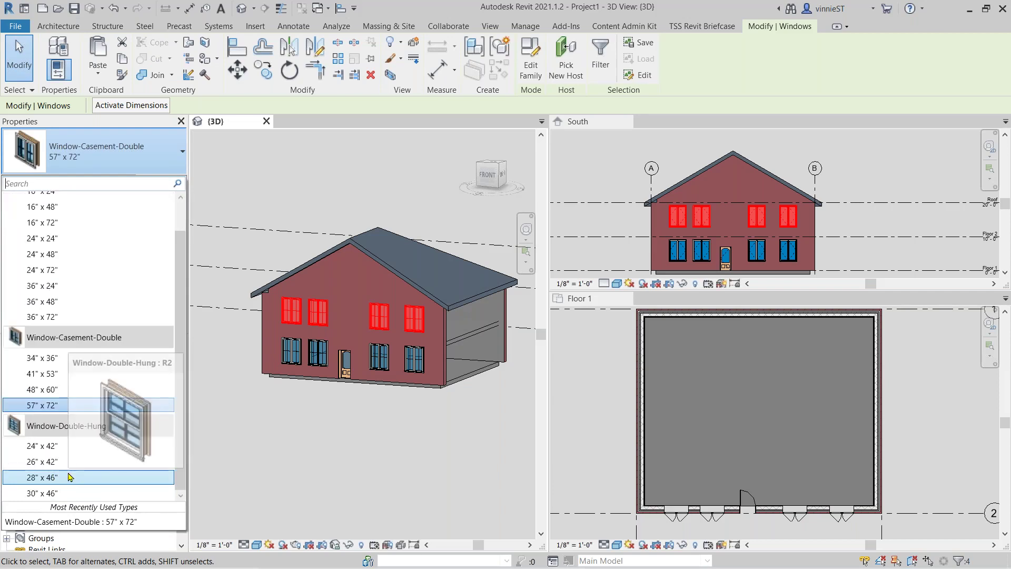
key("Escape")
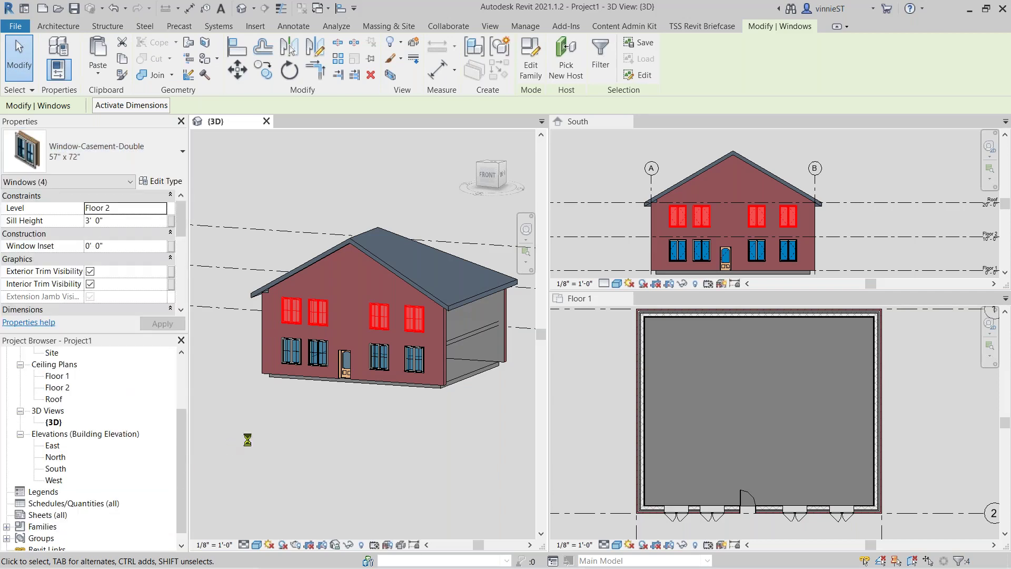
Deselect the upper windows, close the South elevation, and select the roof in 3D.
left_click(293, 421)
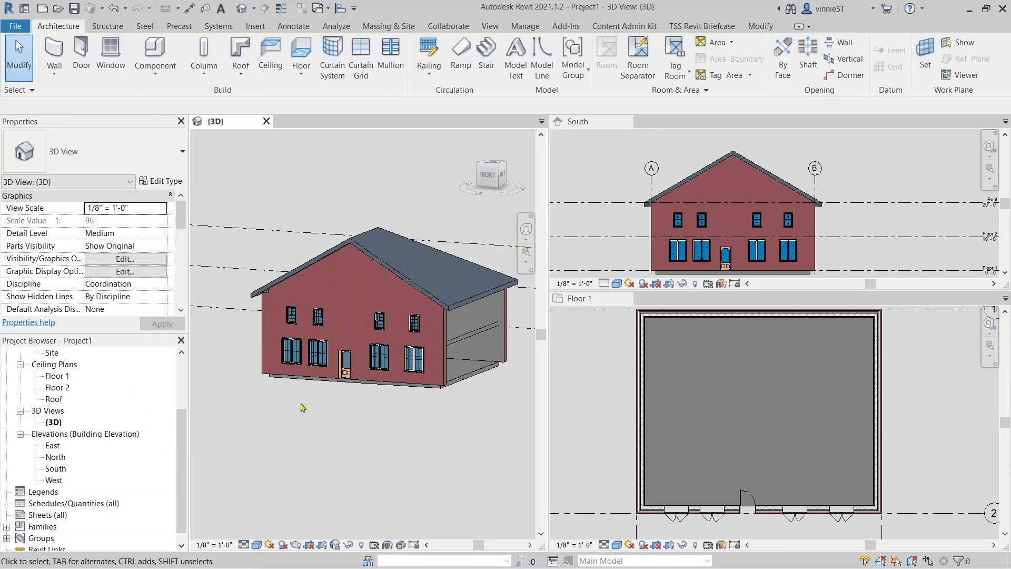
scroll(316, 369, "up", 4)
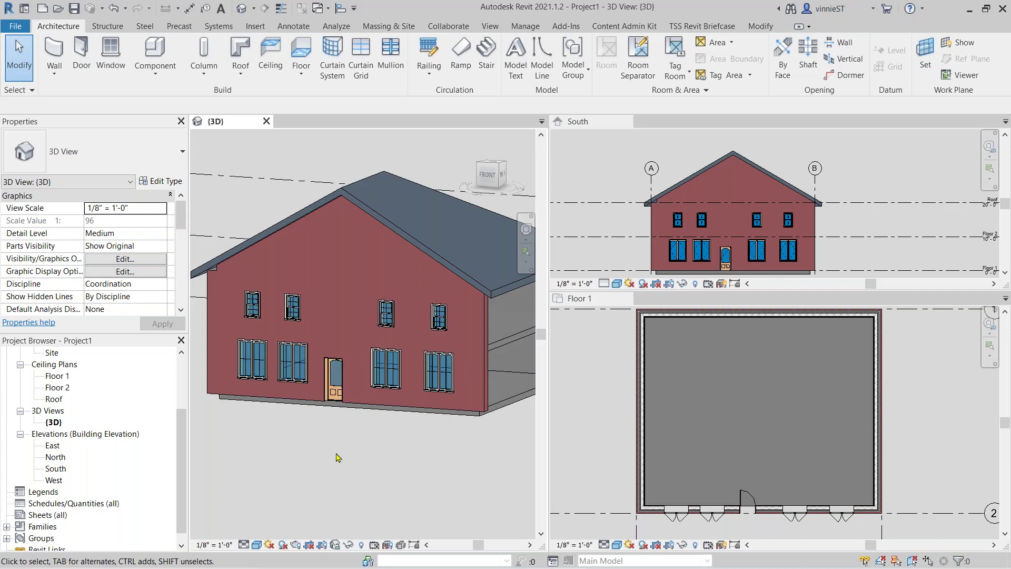
scroll(325, 466, "down", 2)
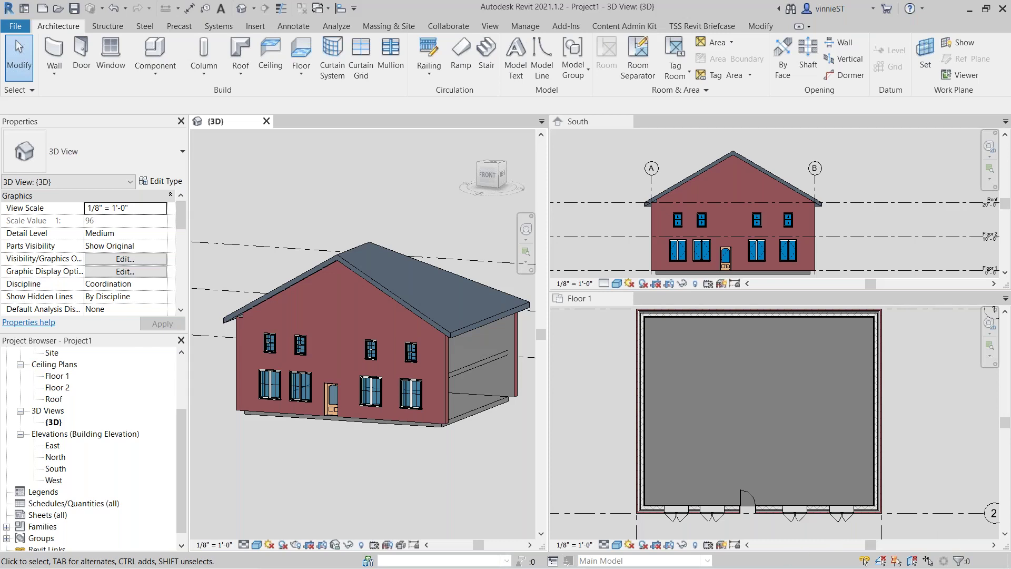
left_click(781, 417)
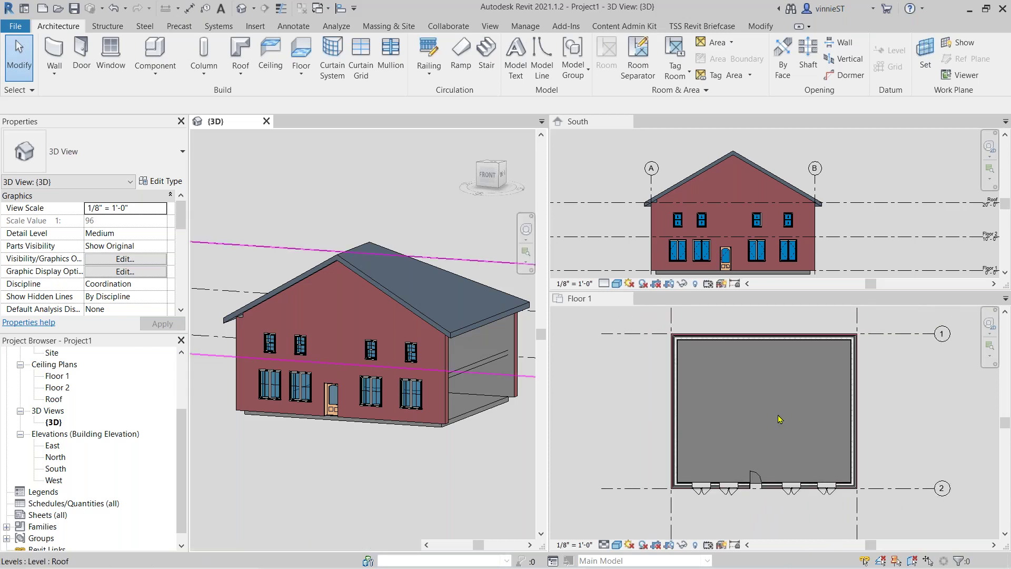
scroll(782, 417, "down", 2)
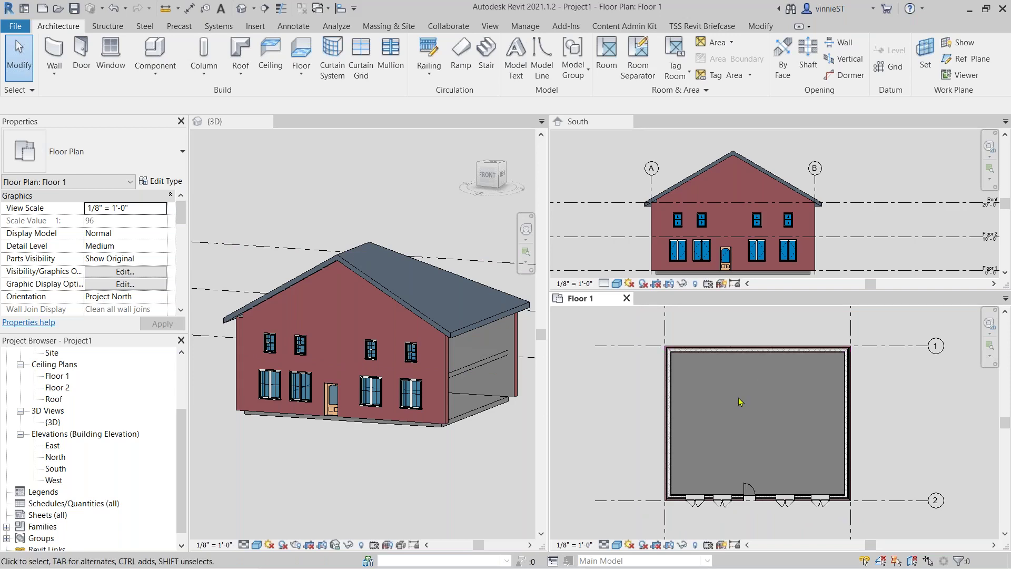
left_click(632, 134)
left_click(626, 121)
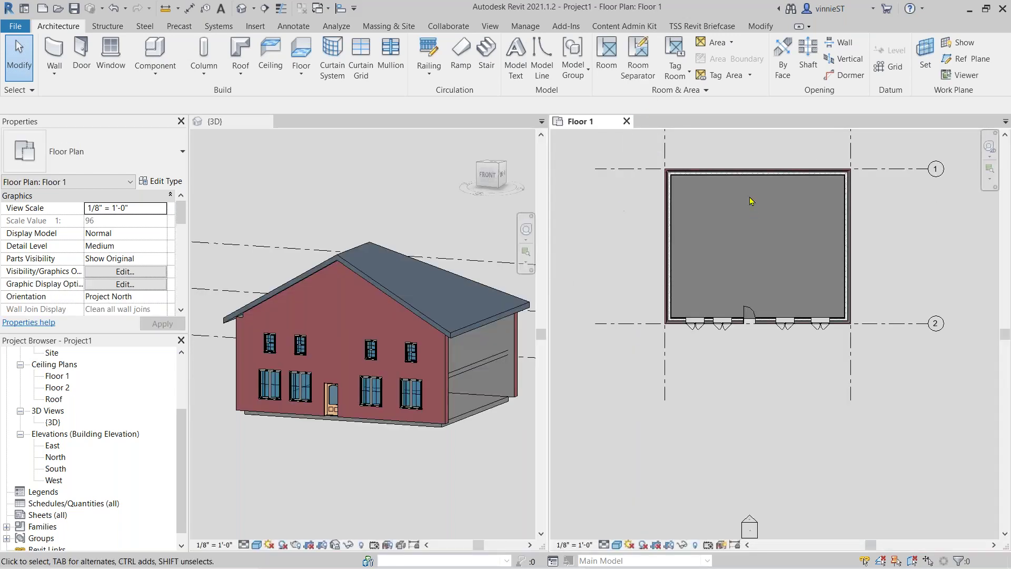
left_click(434, 180)
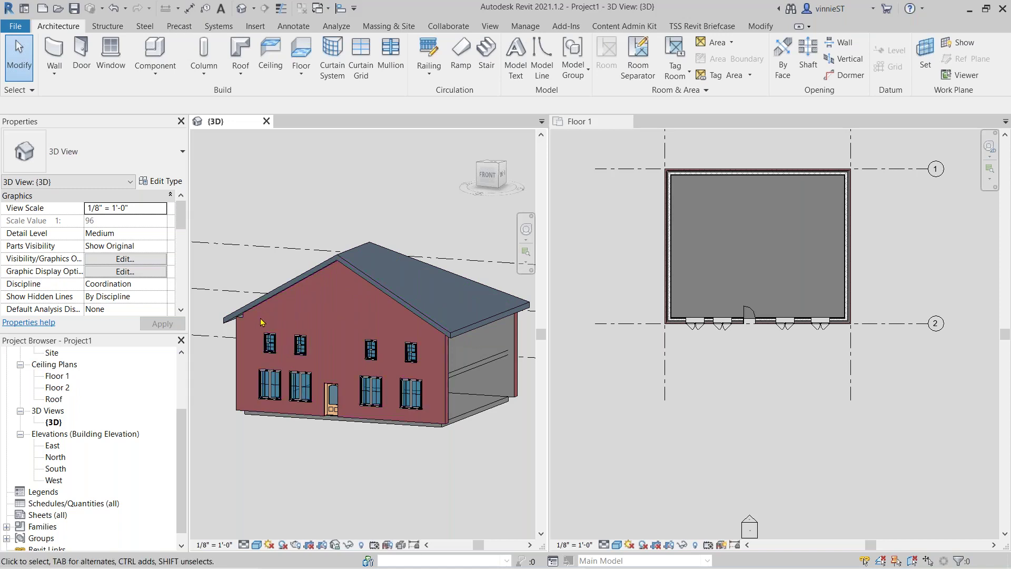
left_click(388, 304)
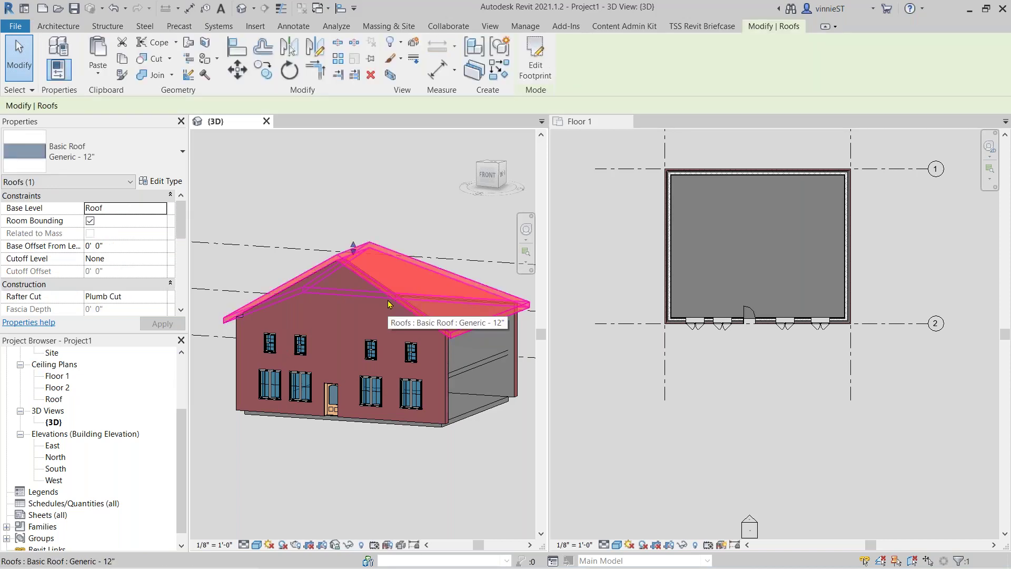
Select all walls of the front wall's type visible in the 3D view.
key("Escape")
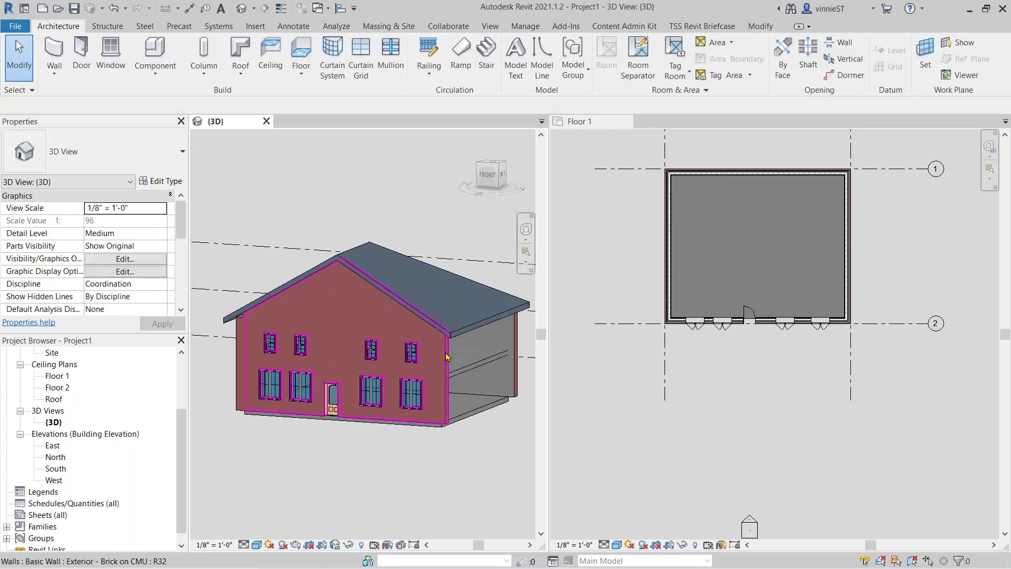
left_click(446, 357)
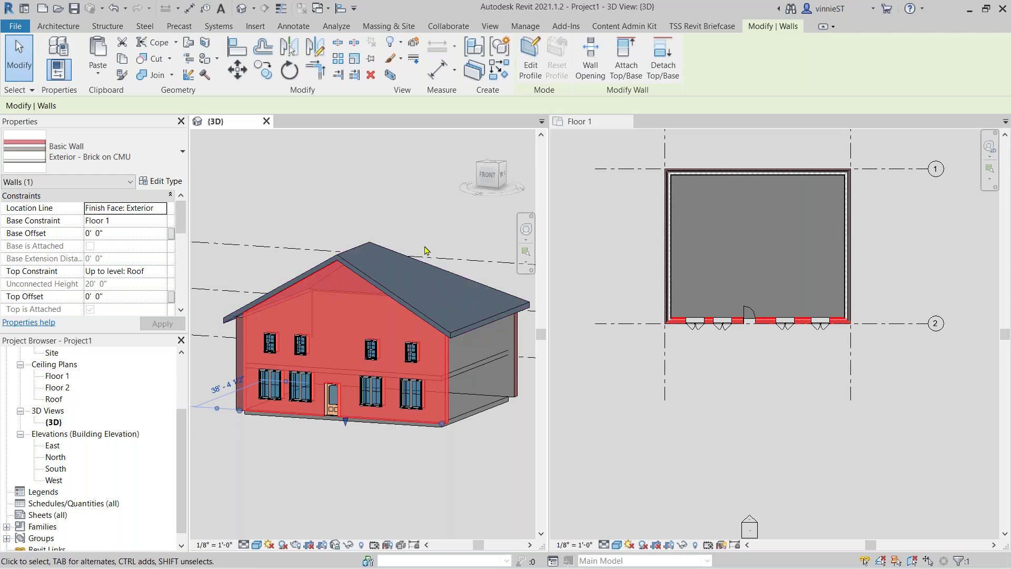
left_click(182, 155)
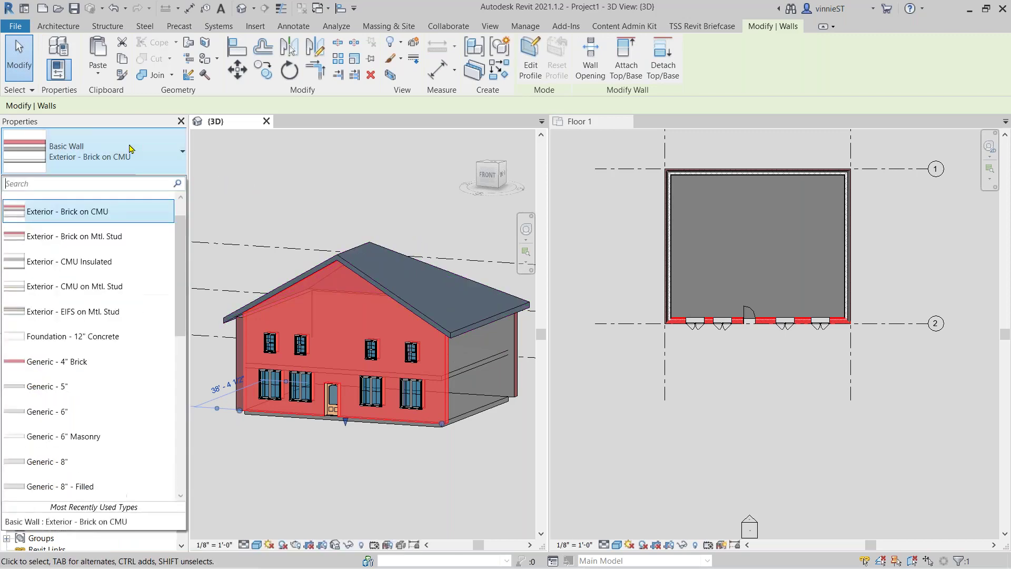
left_click(337, 184)
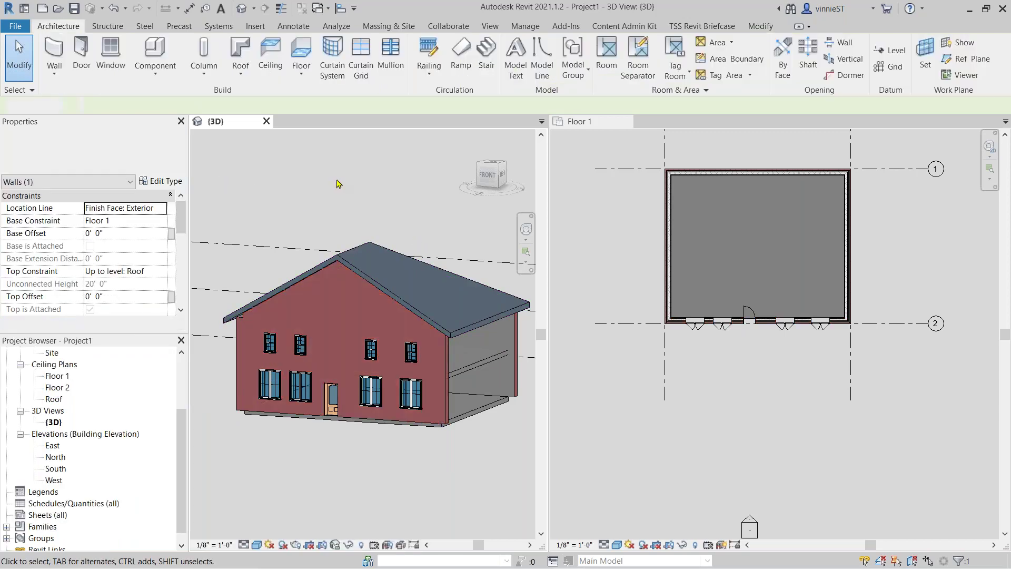
left_click(446, 358)
right_click(445, 355)
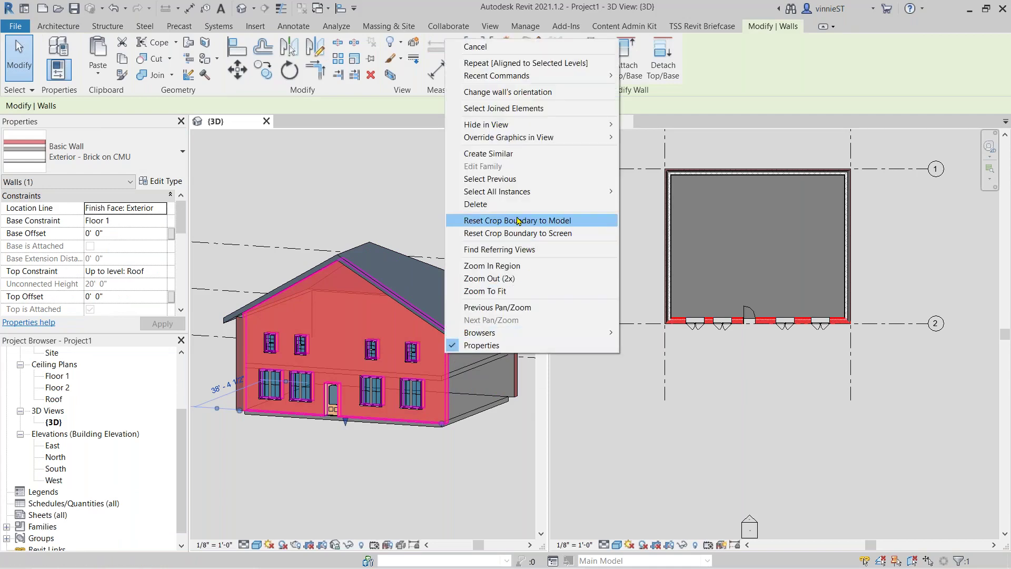
mouse_move(611, 194)
left_click(643, 194)
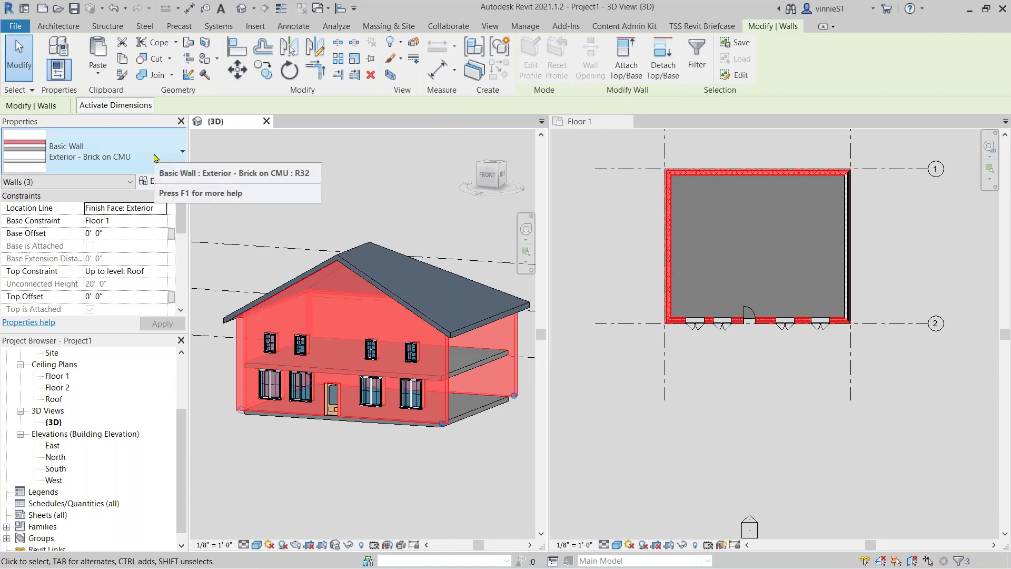
Change the selected walls to Exterior - Brick and CMU on MTL. Stud and deselect them.
left_click(156, 158)
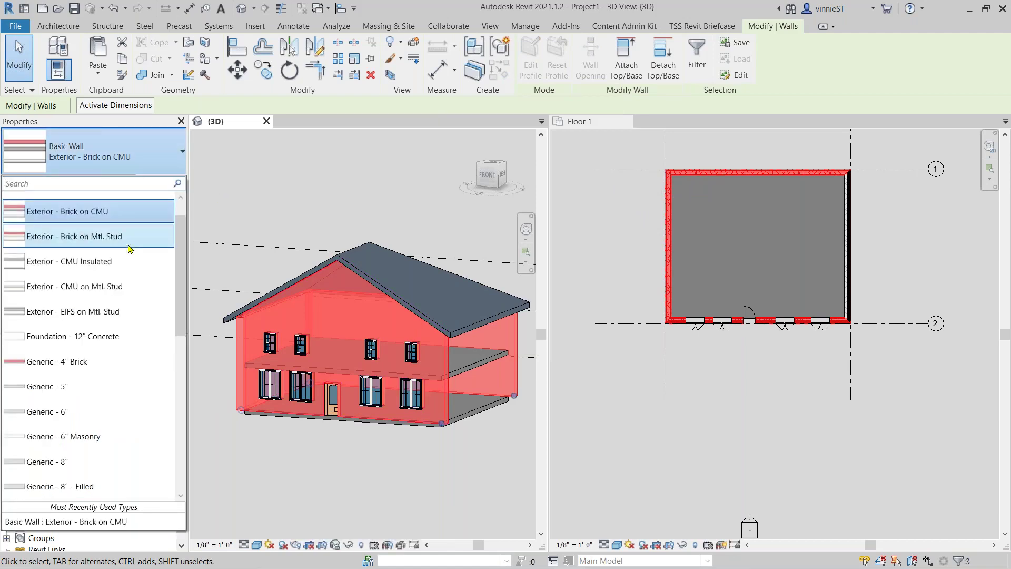
scroll(127, 237, "up", 1)
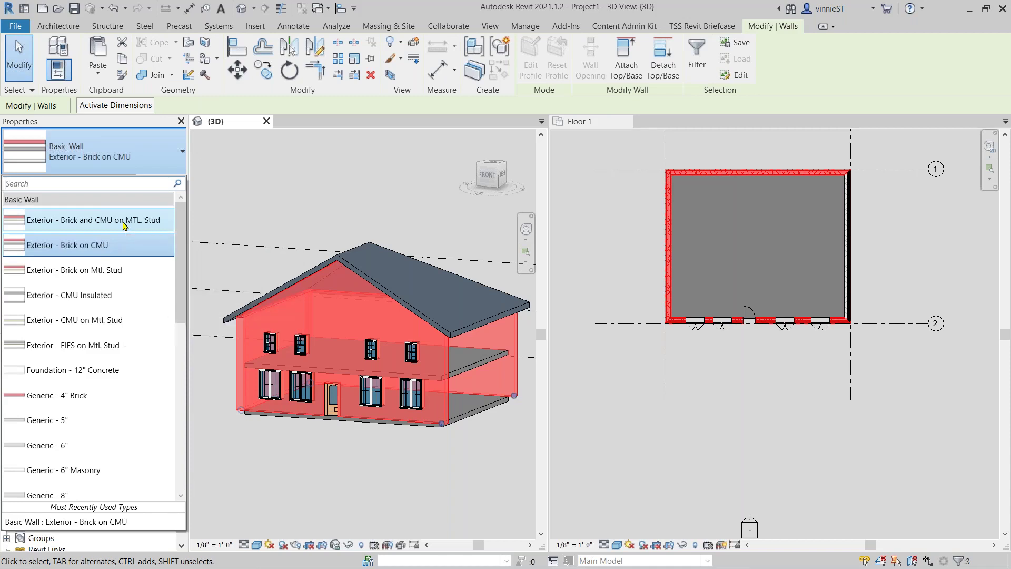
left_click(125, 225)
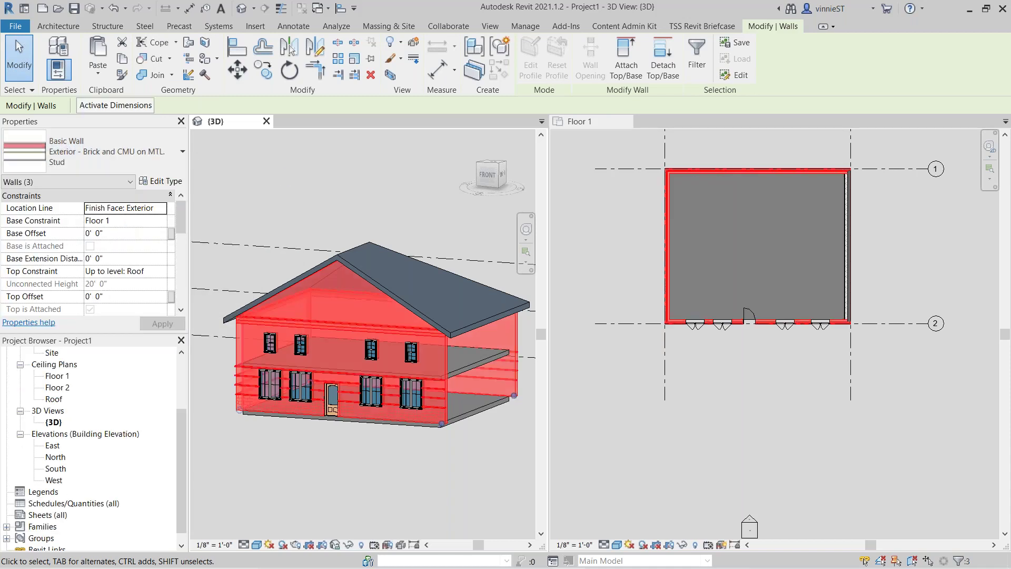
left_click(280, 210)
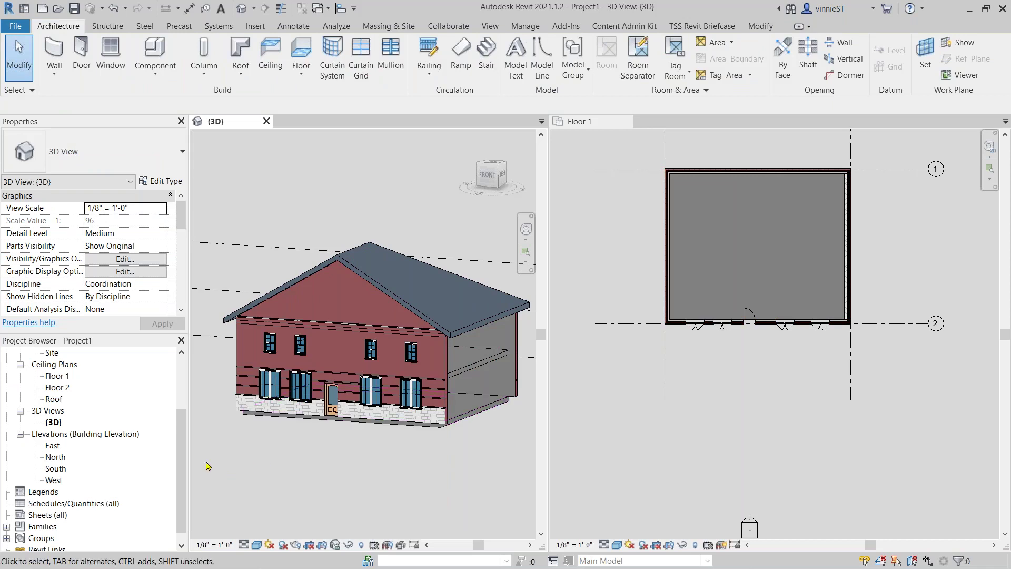
Orbit and pan around the house in 3D, then close the {3D} view.
middle_click_drag(221, 466, 292, 449, "shift")
middle_click_drag(329, 416, 307, 424)
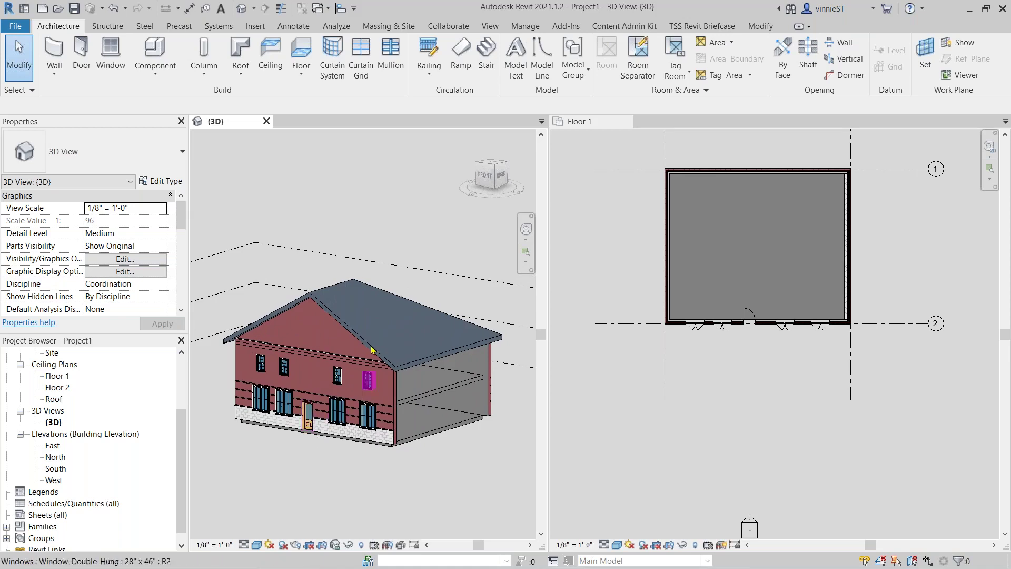
left_click(267, 122)
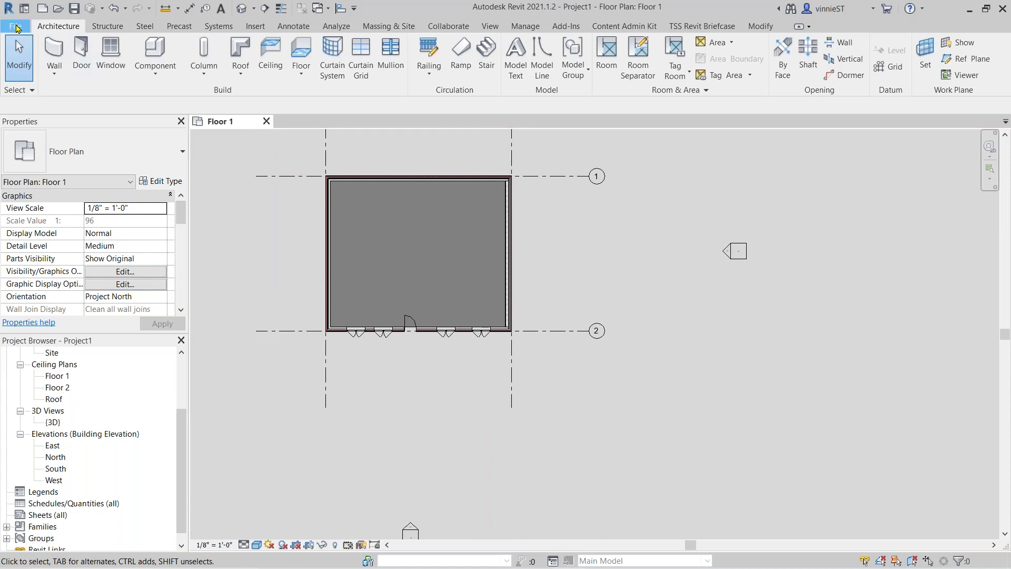
Open rac_basic_sample_project.rvt from Recent Documents and zoom into its A001 title sheet.
left_click(17, 28)
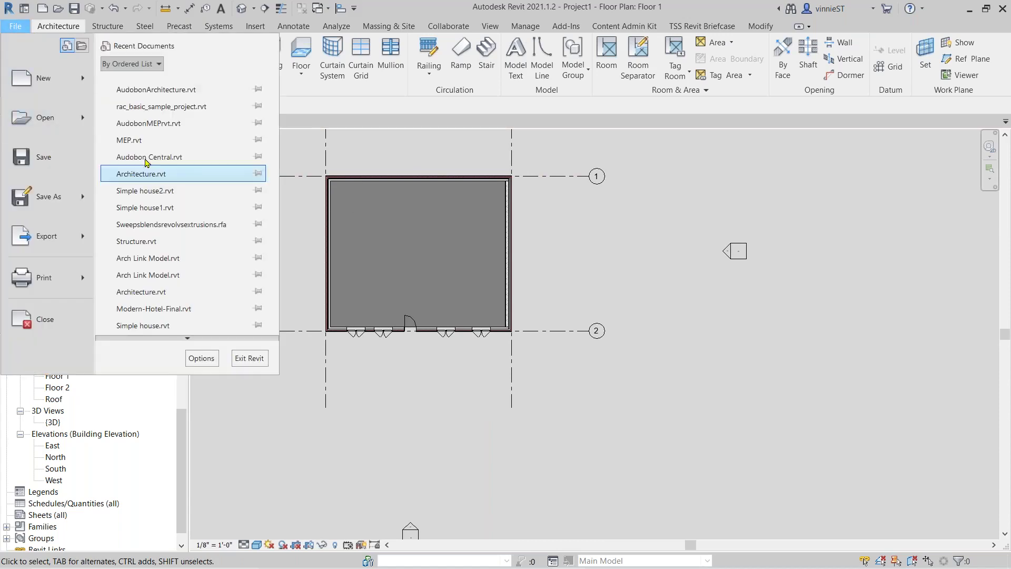
left_click(162, 106)
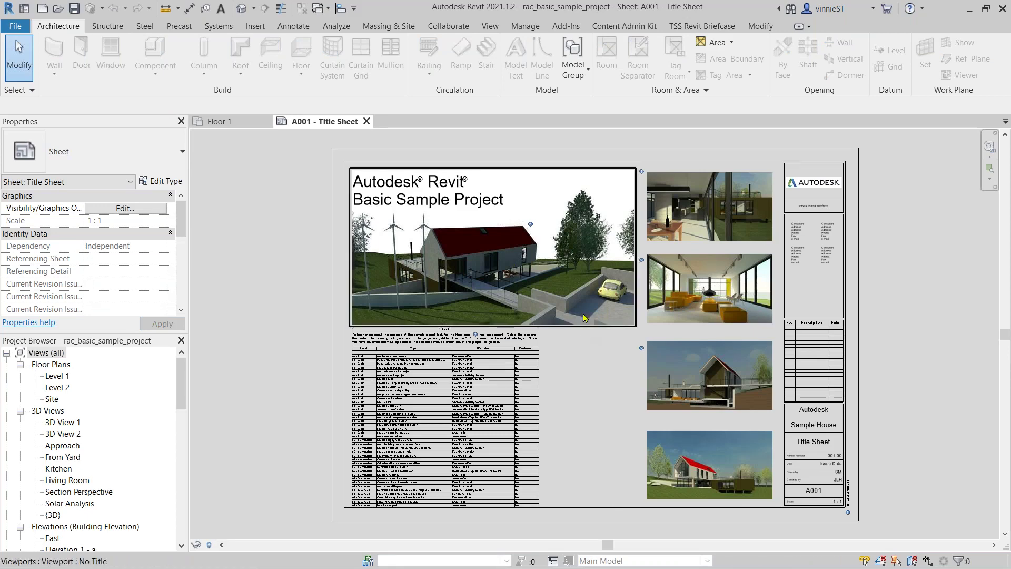
scroll(710, 286, "up", 4)
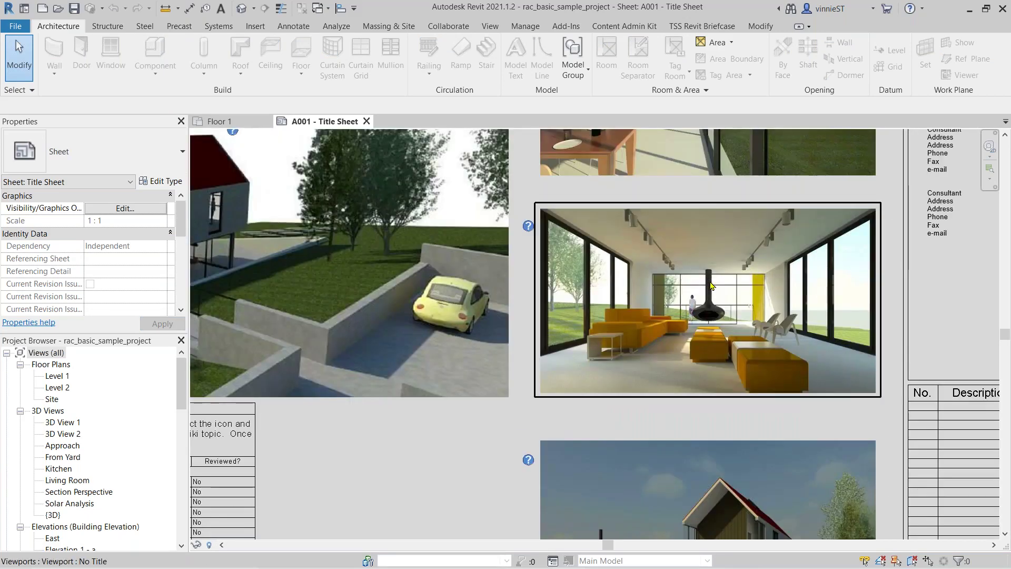
scroll(710, 286, "up", 2)
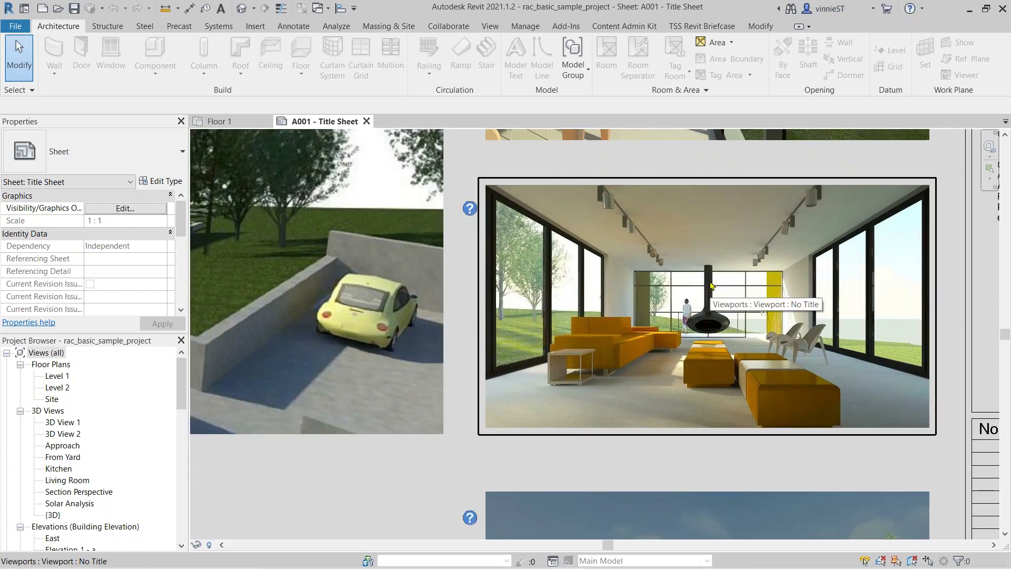
scroll(710, 286, "up", 1)
scroll(711, 286, "down", 1)
middle_click_drag(674, 298, 632, 297)
scroll(632, 297, "up", 1)
scroll(629, 296, "up", 1)
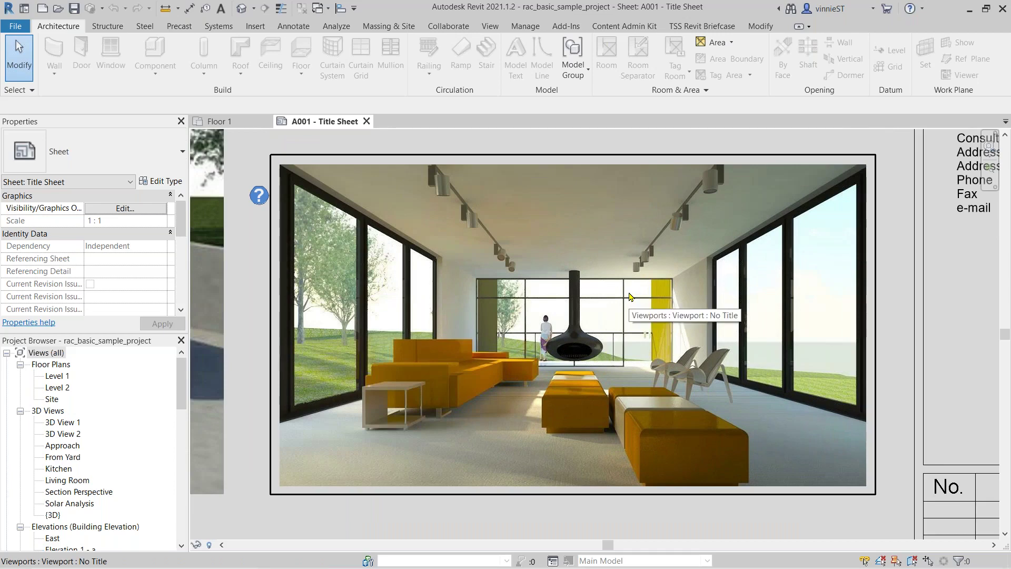
scroll(629, 297, "up", 1)
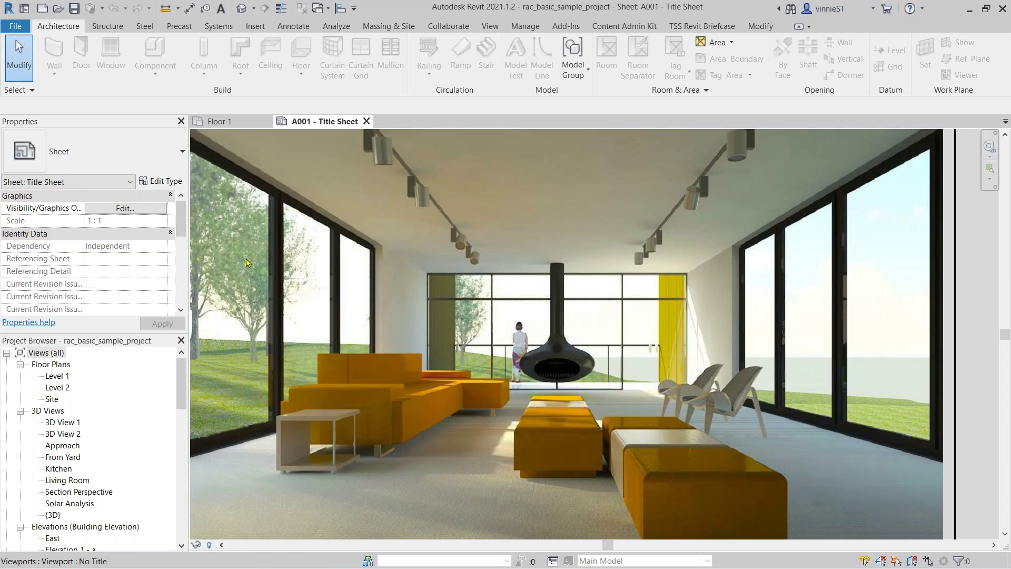
Look over the title sheet's renderings and schedule, then select Level 1 in the Project Browser.
scroll(525, 345, "down", 4)
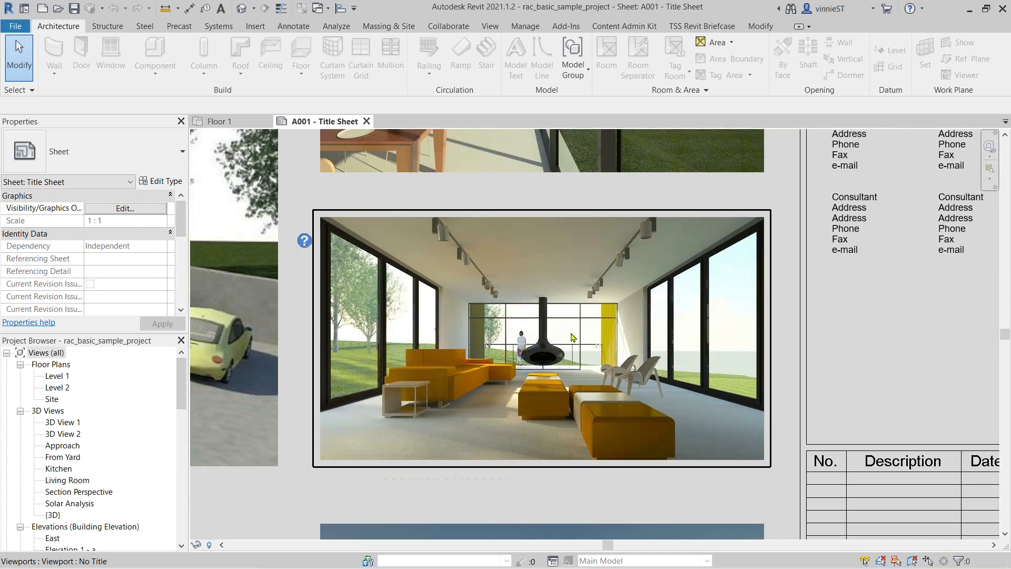
scroll(529, 302, "down", 3)
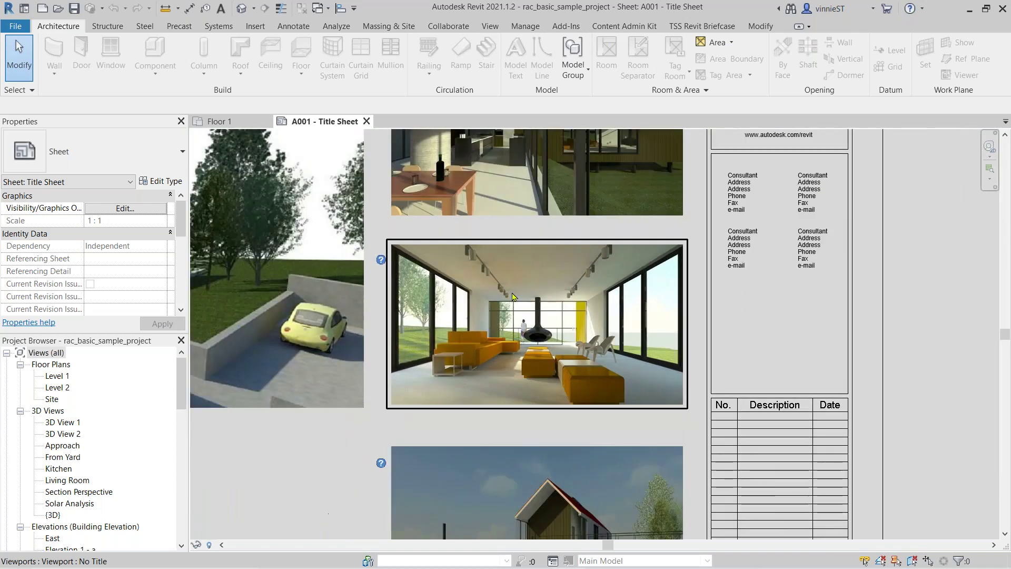
scroll(499, 406, "up", 4)
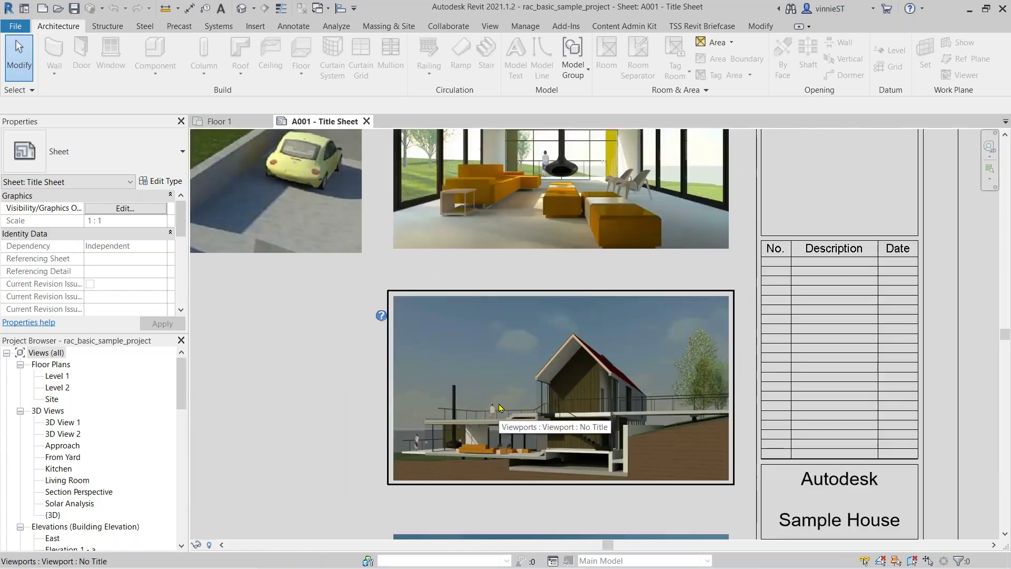
scroll(499, 406, "down", 2)
scroll(500, 405, "down", 5)
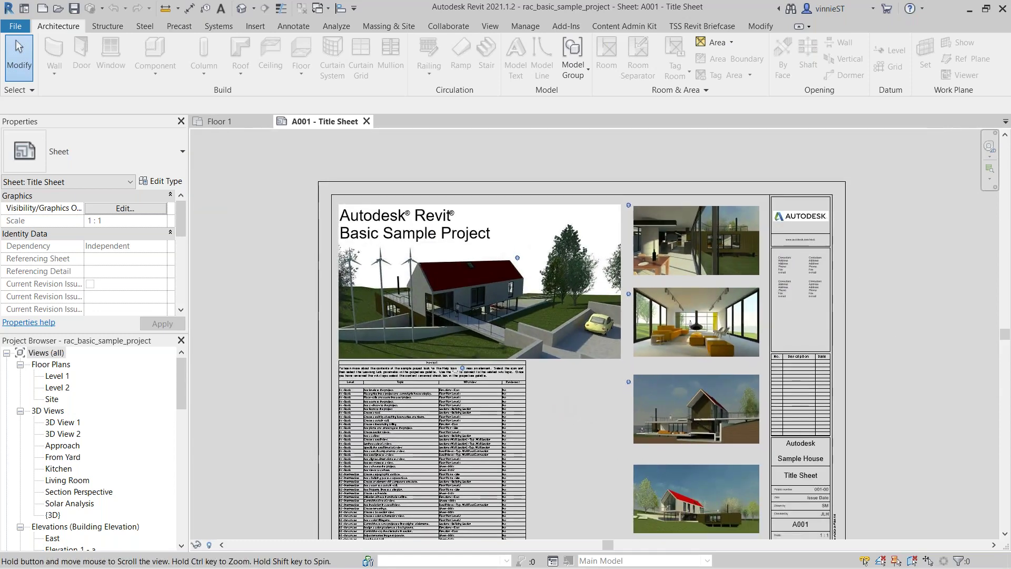
scroll(533, 365, "down", 2)
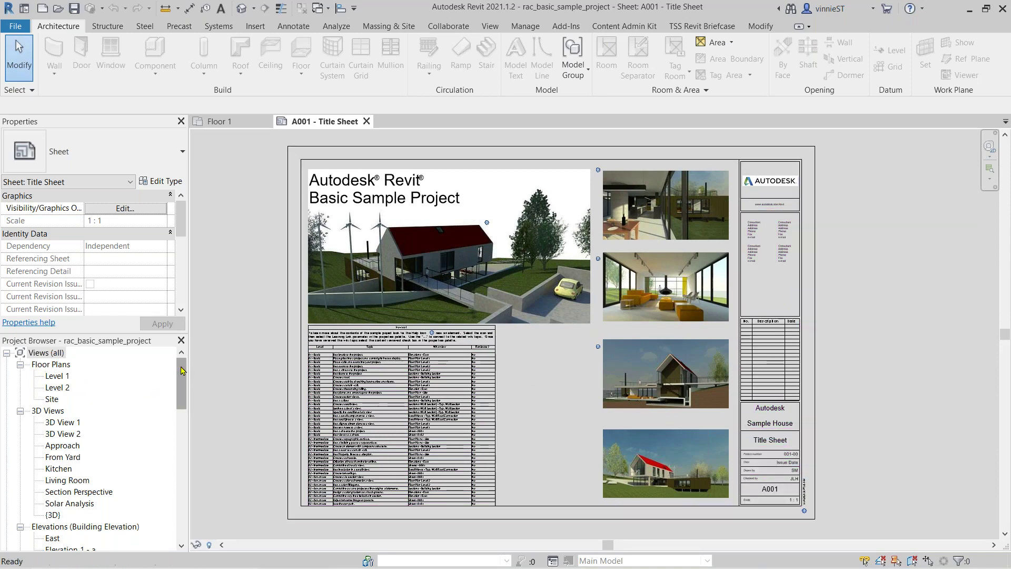
scroll(184, 375, "down", 1)
left_click_drag(183, 376, 181, 497)
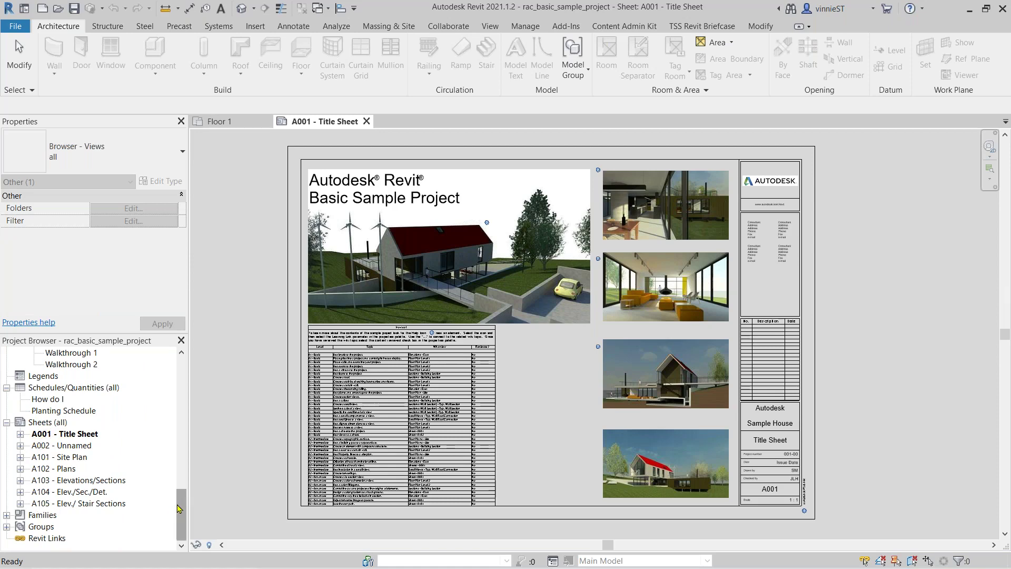
left_click_drag(181, 497, 180, 363)
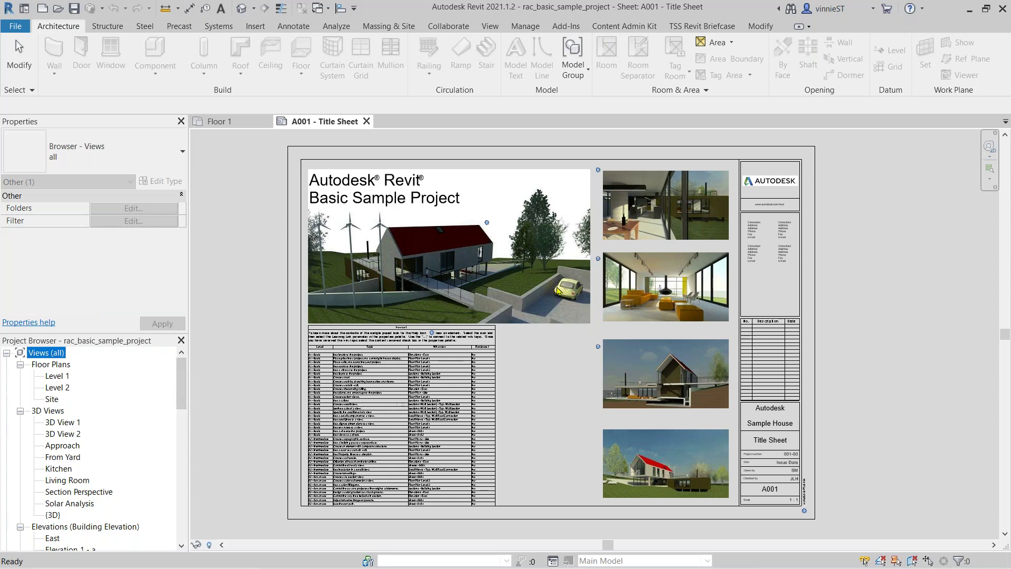
scroll(558, 290, "down", 1)
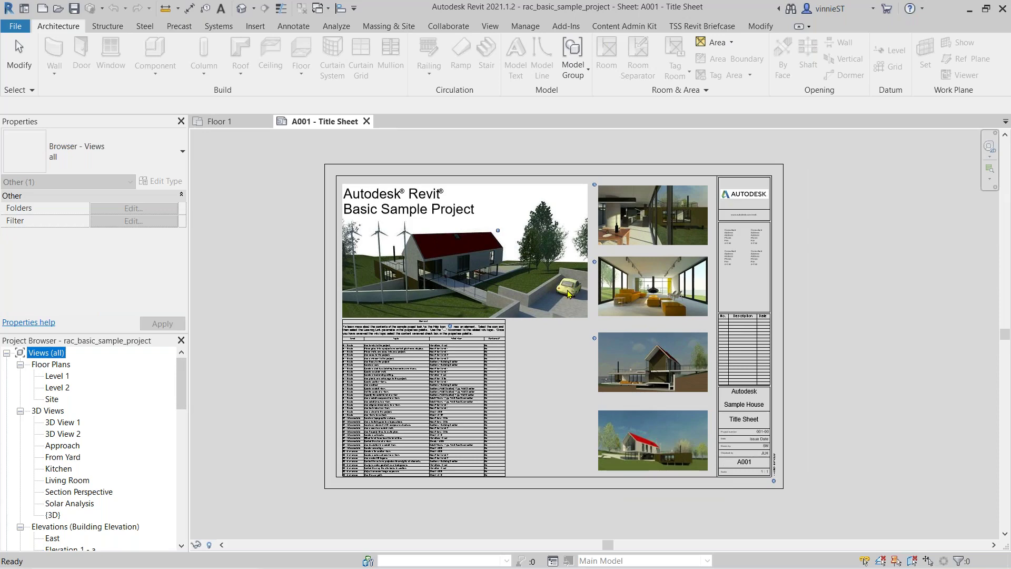
scroll(569, 294, "up", 1)
left_click(524, 350)
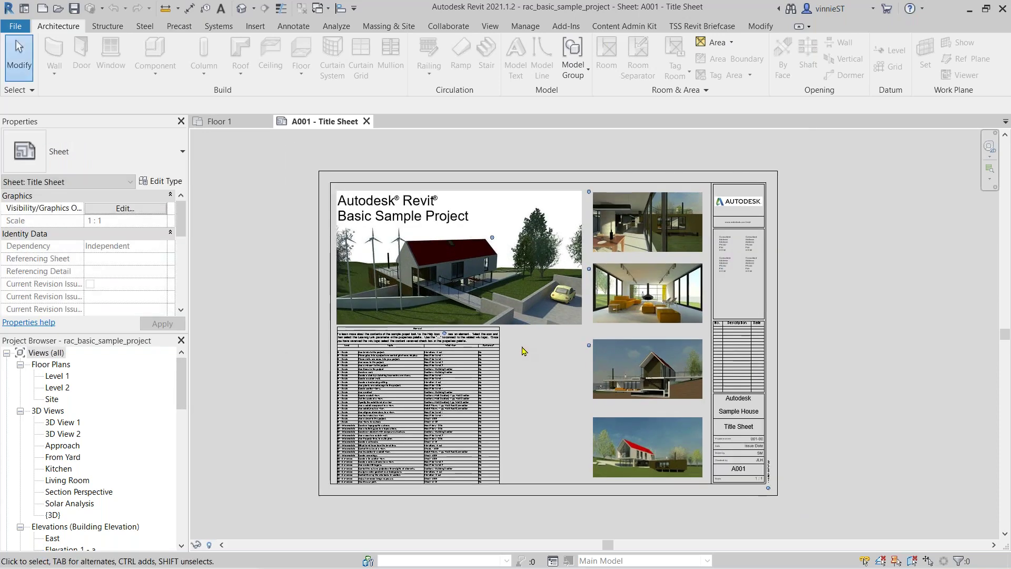
scroll(524, 348, "down", 1)
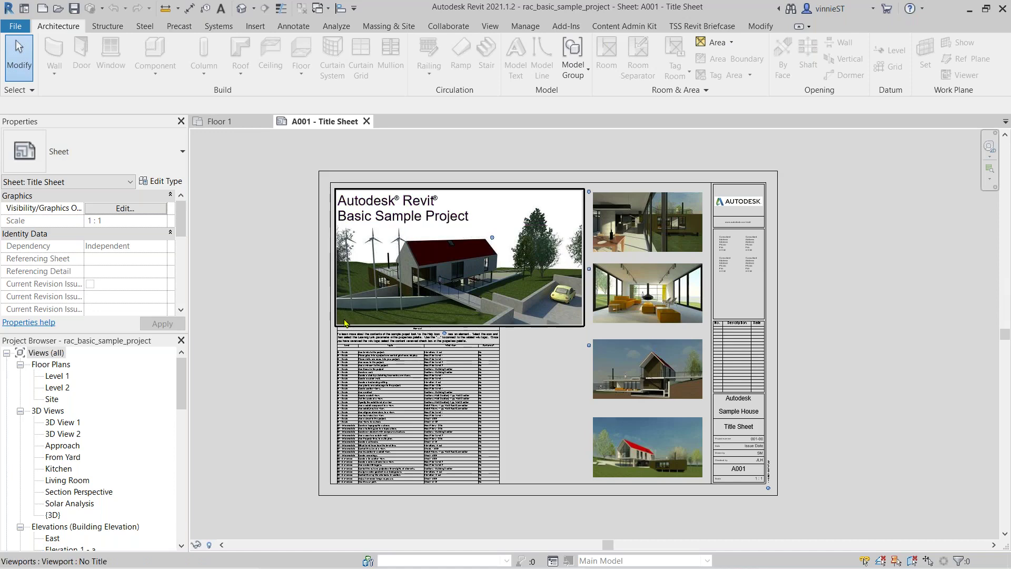
left_click(56, 377)
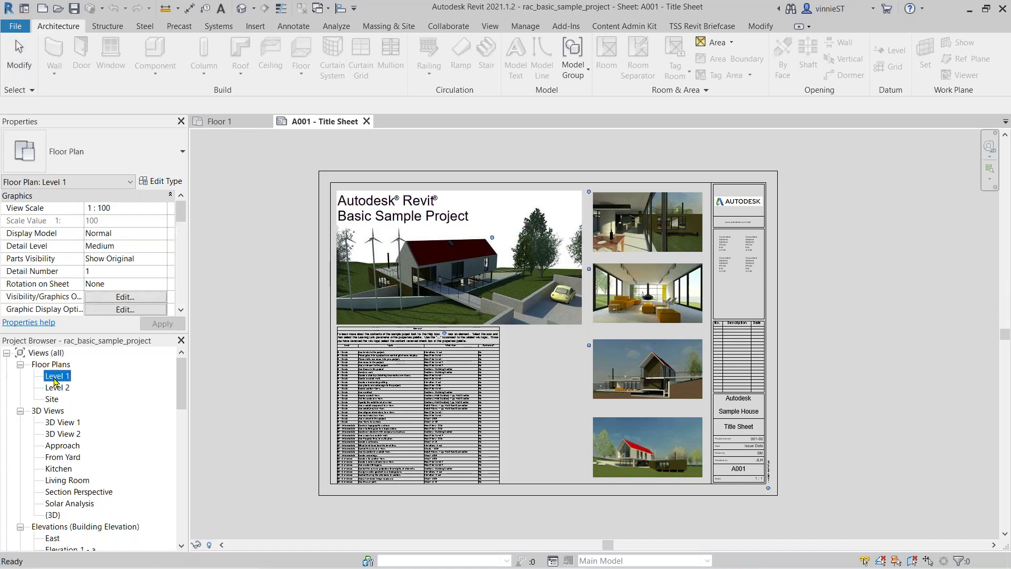
From the Level 1 plan, place a perspective camera aimed across the Kitchen & Dining area.
double_click(56, 377)
middle_click_drag(547, 326, 522, 299)
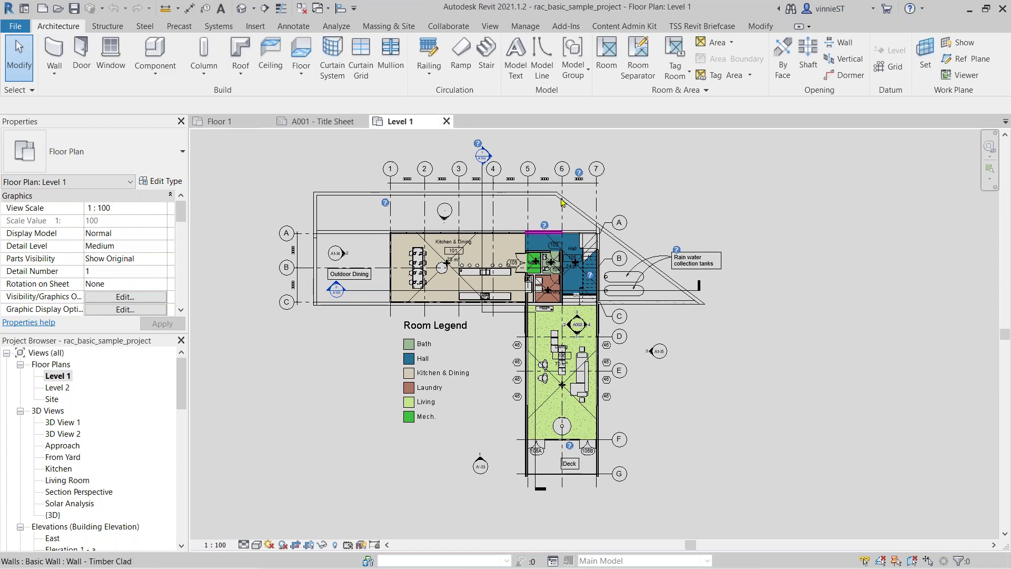
left_click(490, 26)
left_click(378, 74)
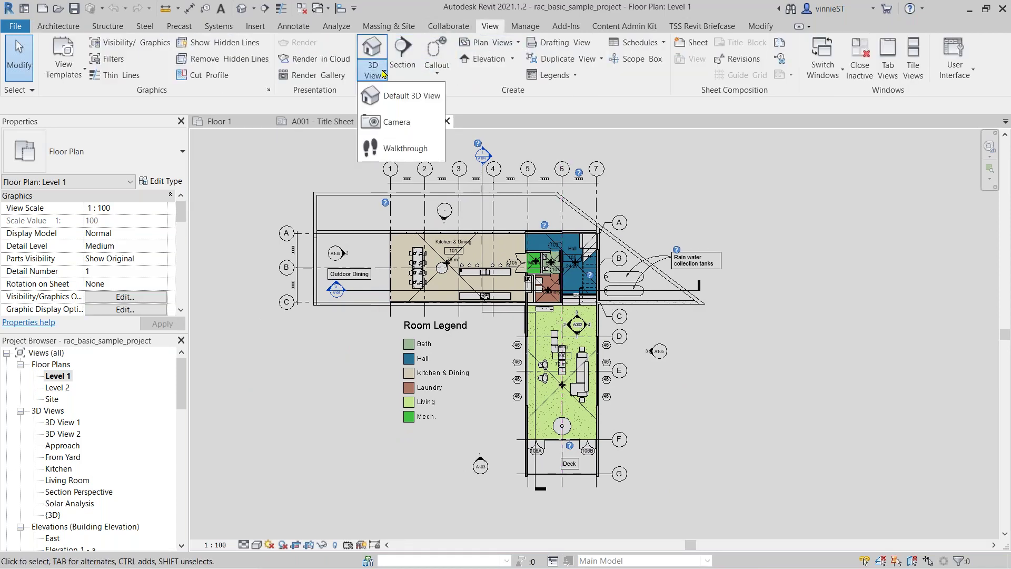
left_click(390, 122)
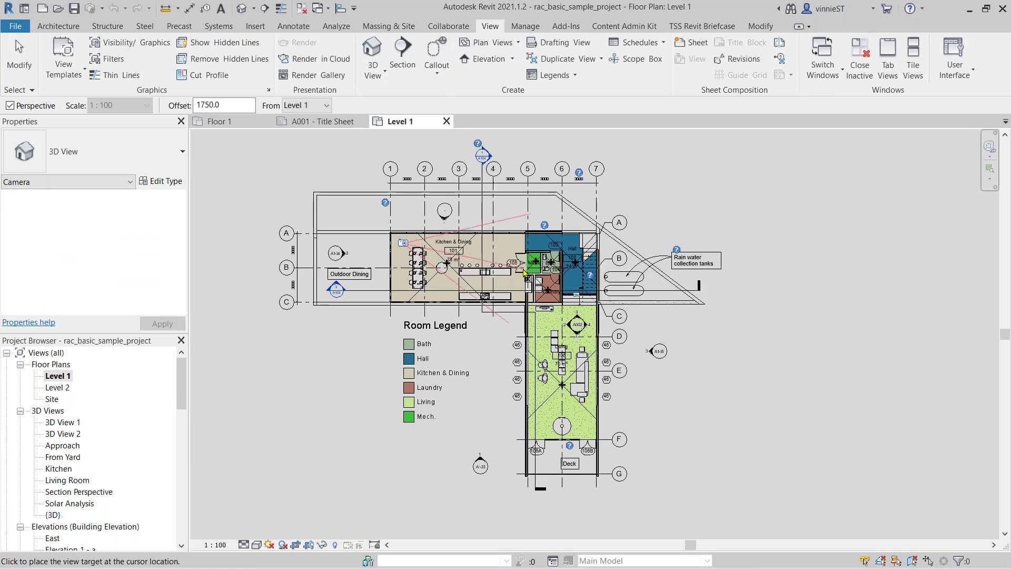
left_click(576, 298)
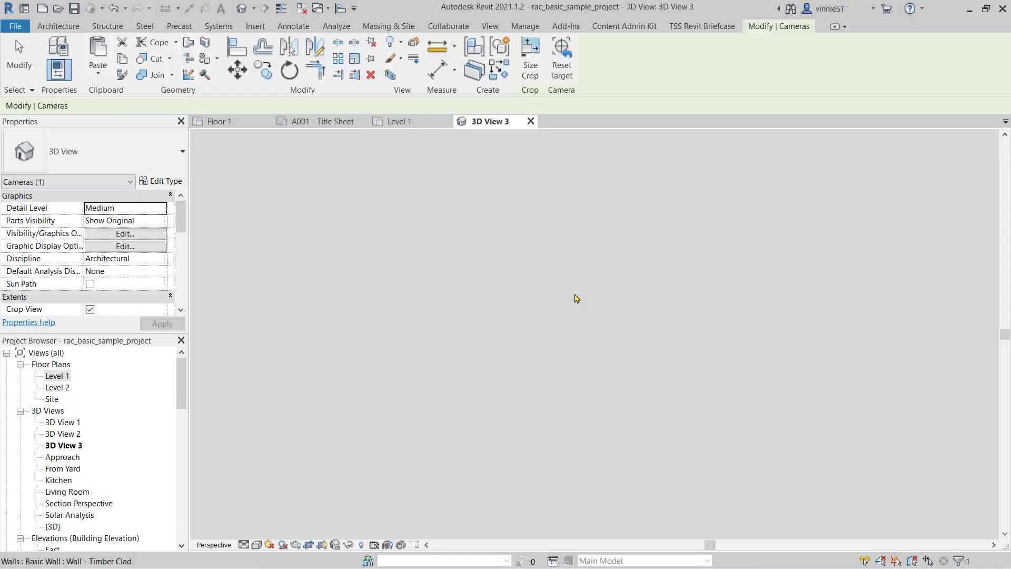
scroll(625, 347, "down", 1)
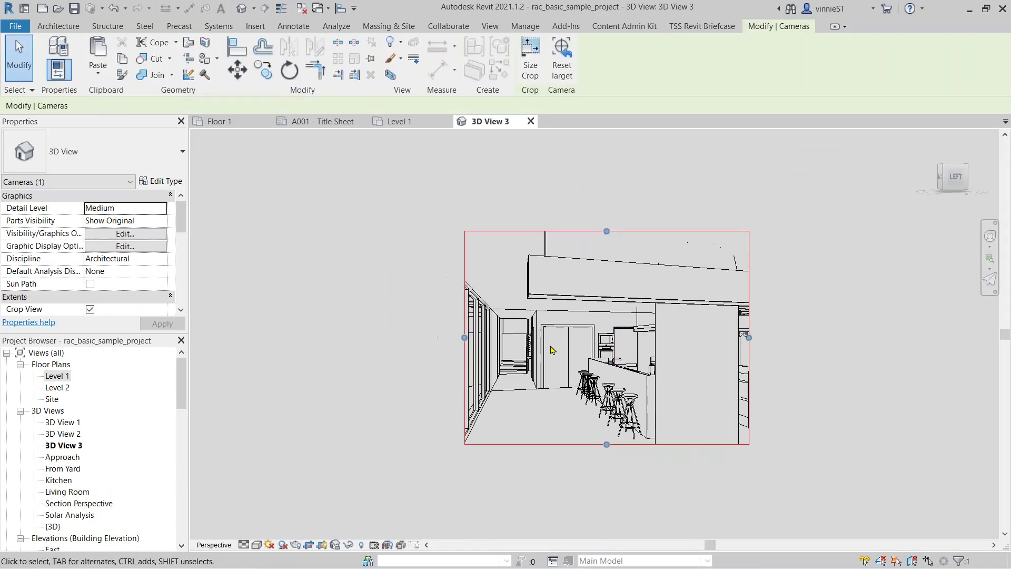
left_click_drag(464, 339, 363, 337)
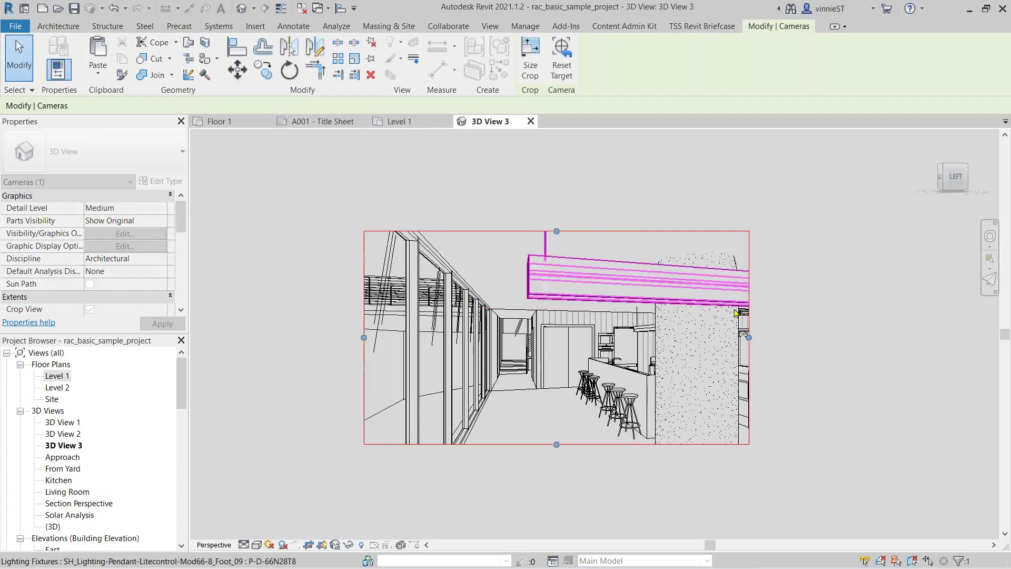
left_click_drag(749, 338, 845, 329)
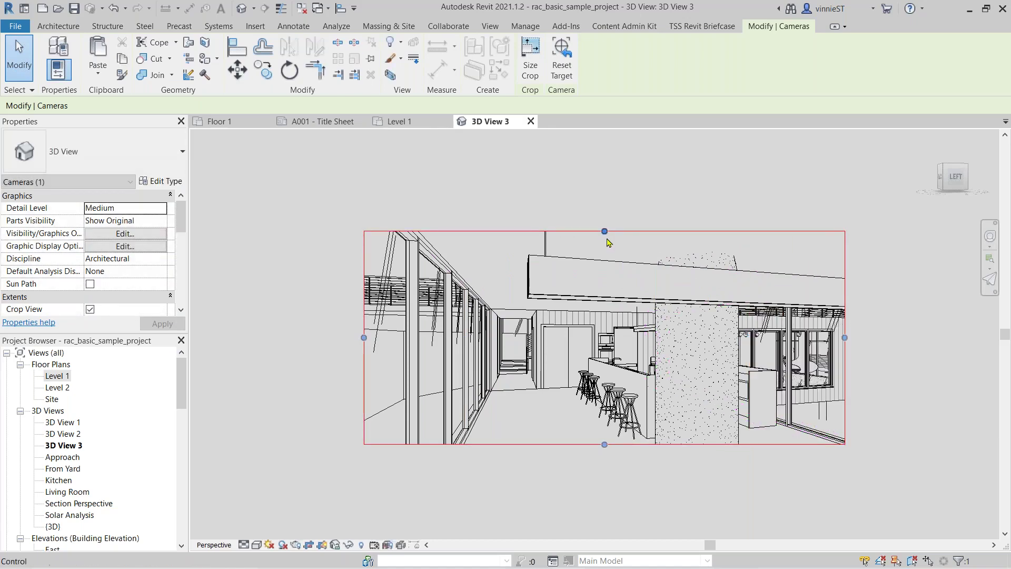
left_click_drag(604, 446, 604, 525)
scroll(430, 322, "down", 2)
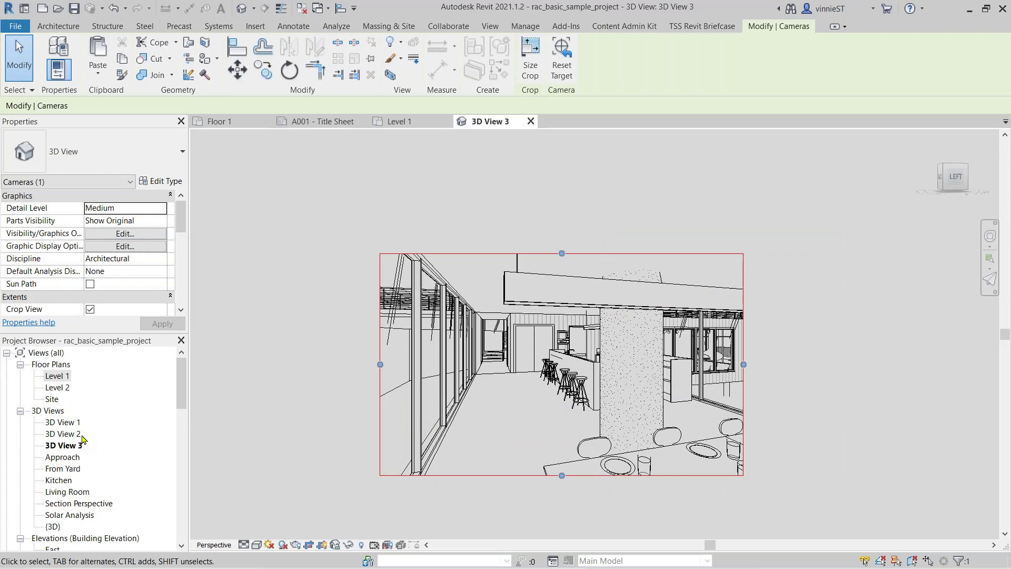
left_click(290, 396)
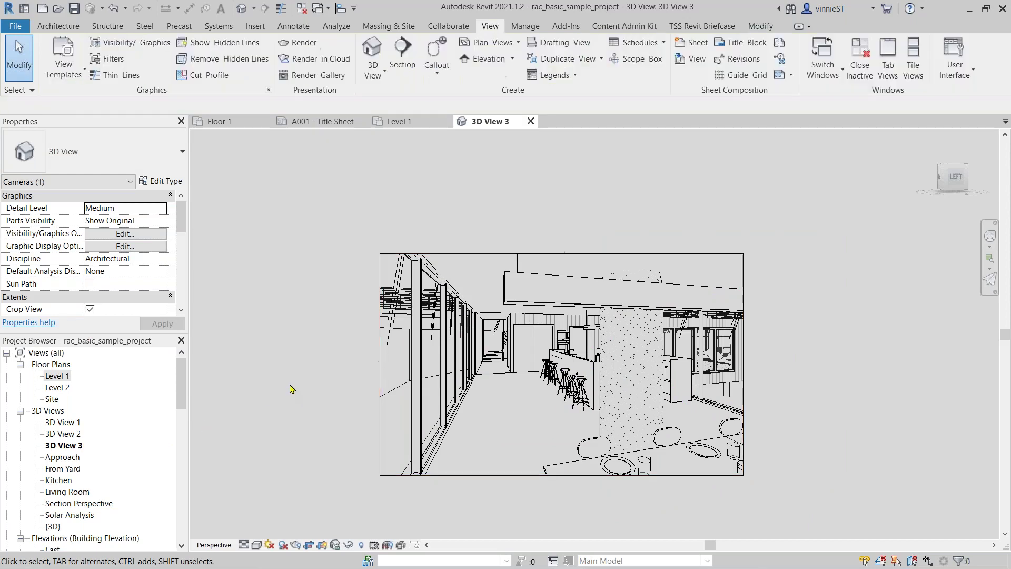
left_click(264, 546)
left_click(267, 525)
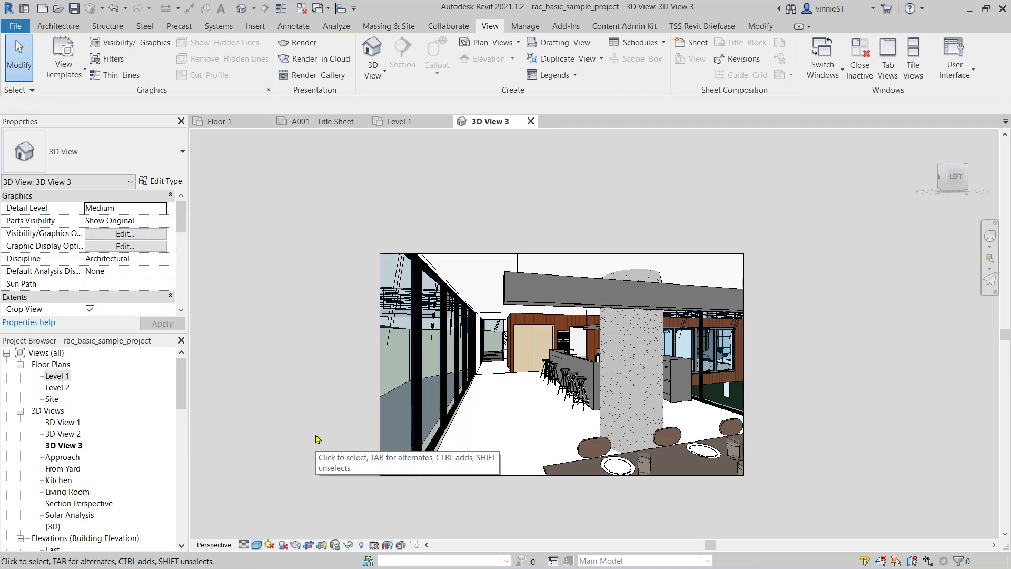
middle_click_drag(312, 406, 331, 381)
left_click_drag(178, 395, 177, 511)
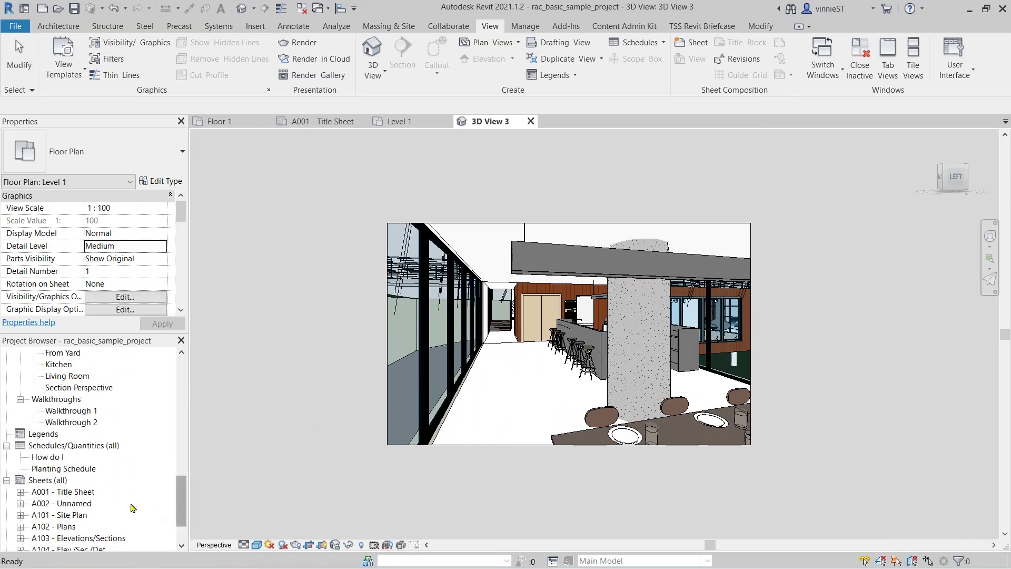
Create a new sheet, A003, using the A1 metric title block.
right_click(45, 481)
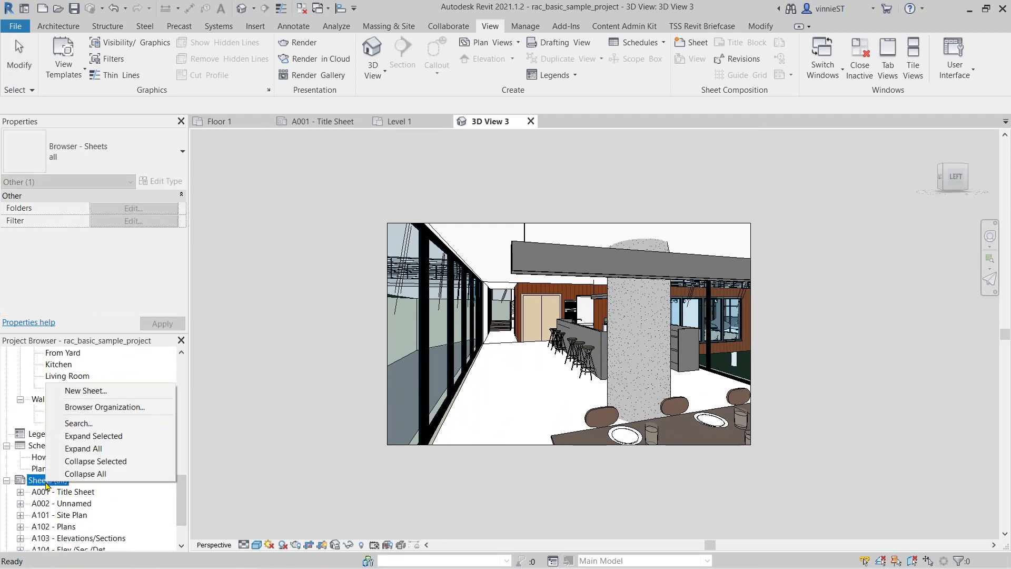
left_click(89, 391)
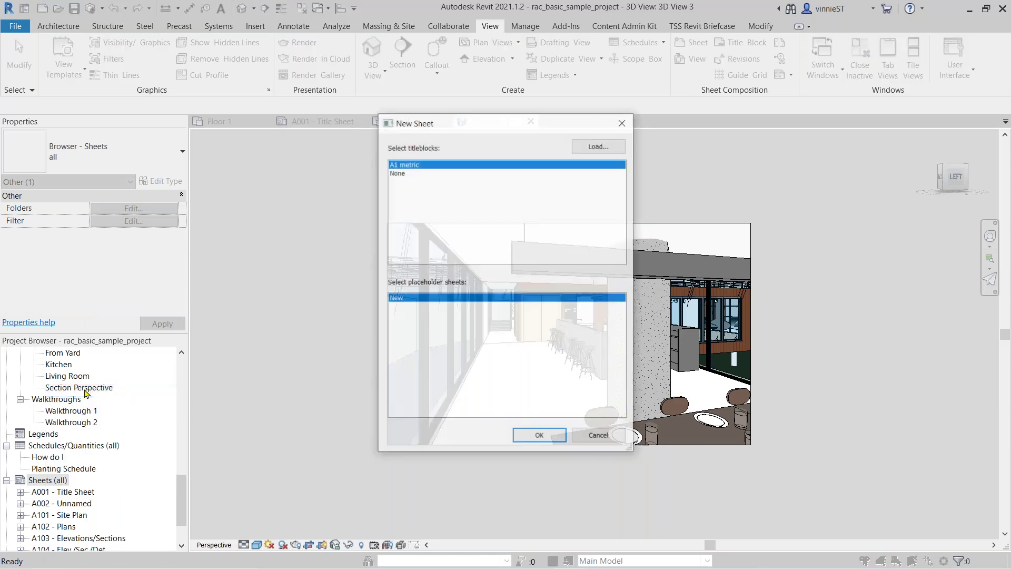
left_click(536, 434)
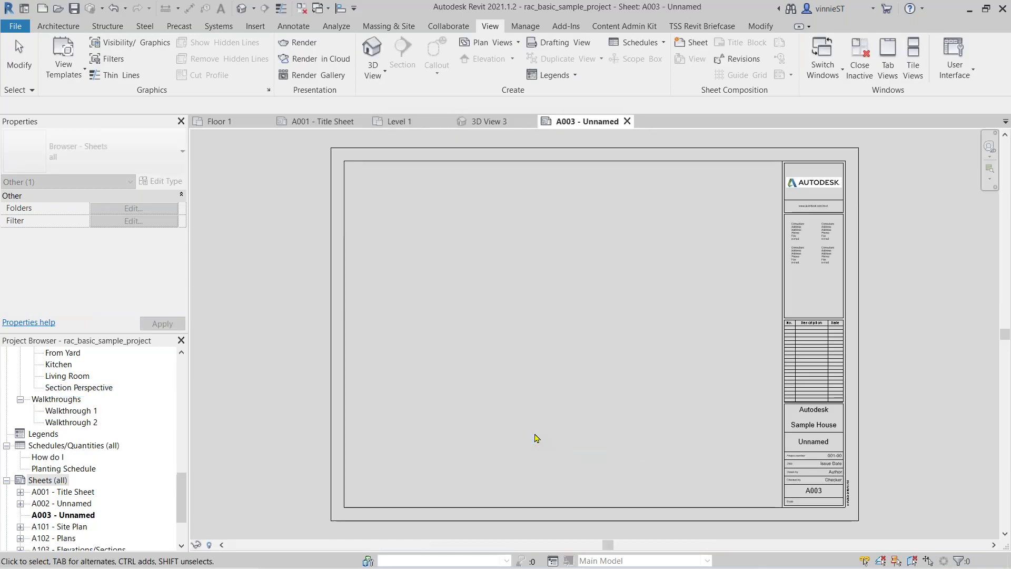
Scroll the Project Browser up and select 3D View 3.
scroll(116, 447, "up", 5)
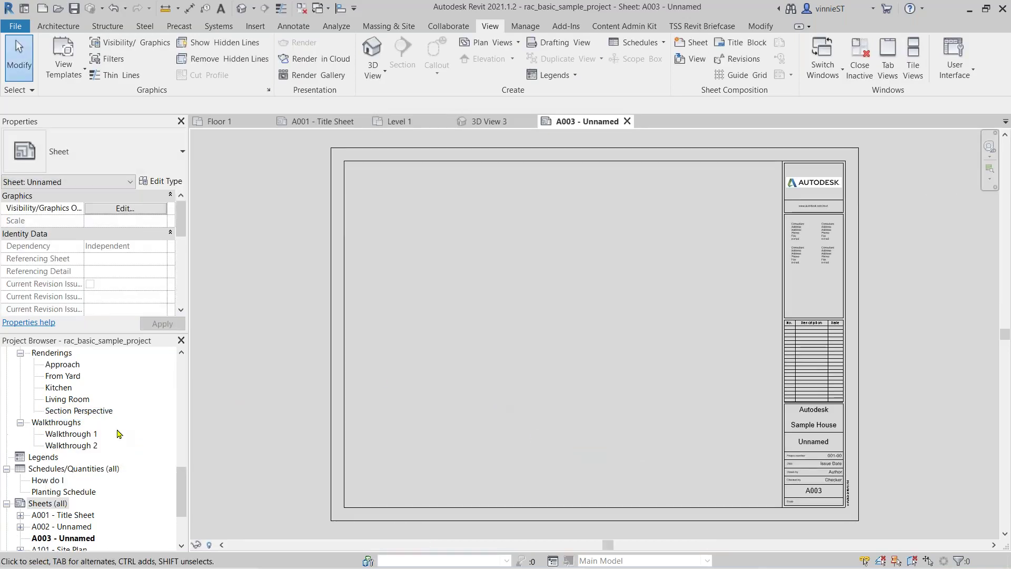
scroll(118, 433, "up", 4)
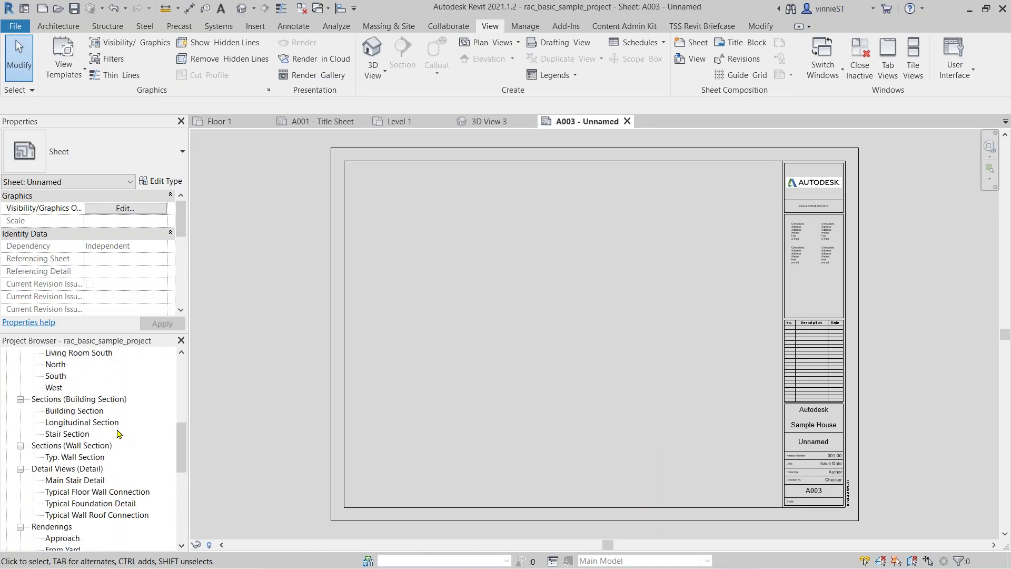
scroll(118, 433, "down", 2)
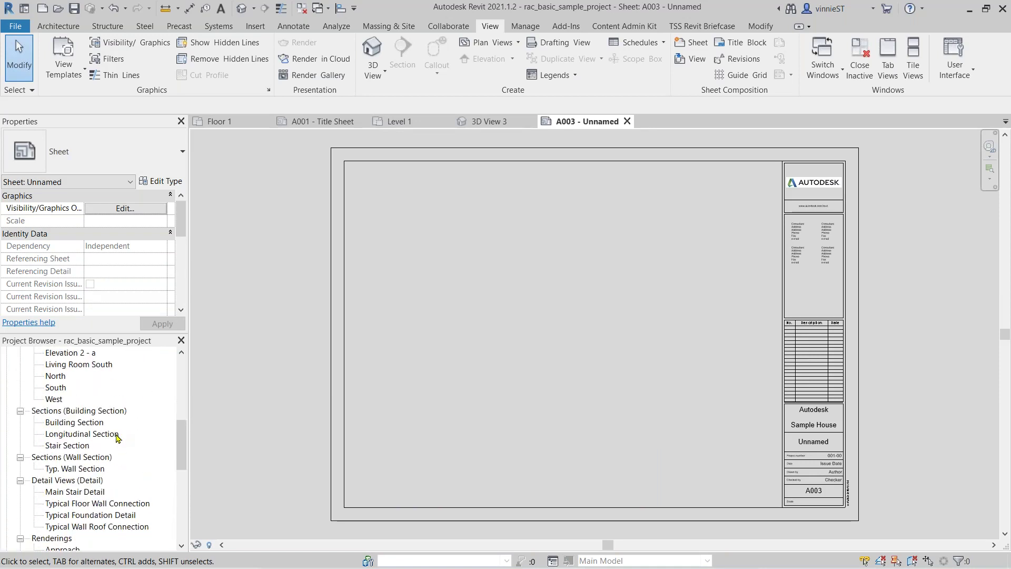
scroll(117, 437, "up", 5)
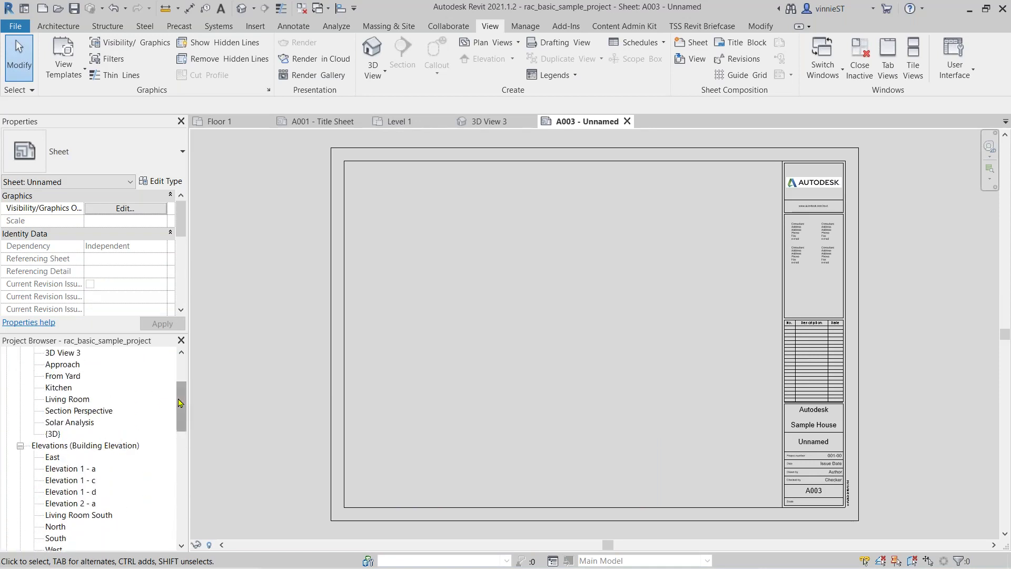
scroll(105, 405, "up", 2)
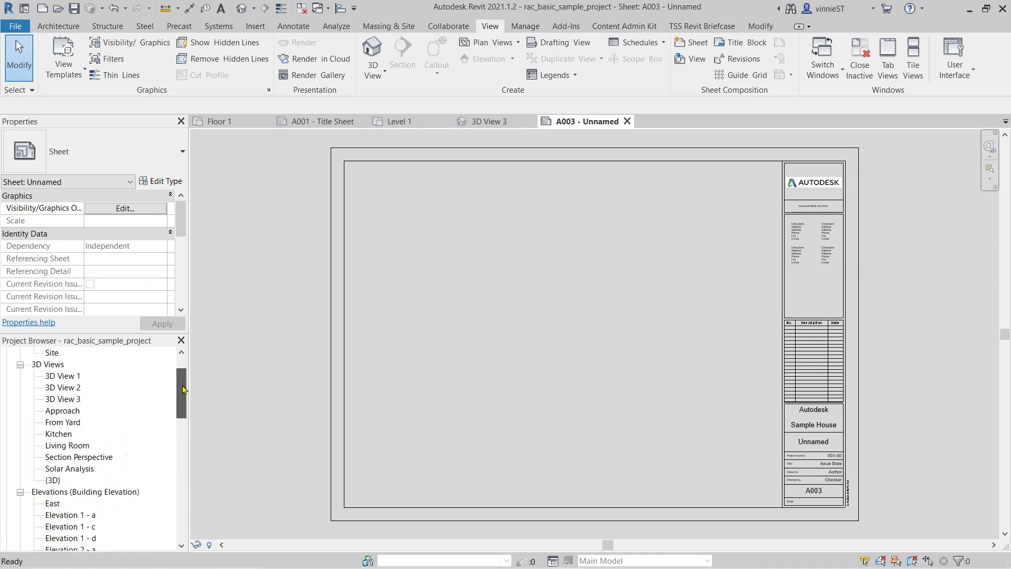
left_click(61, 400)
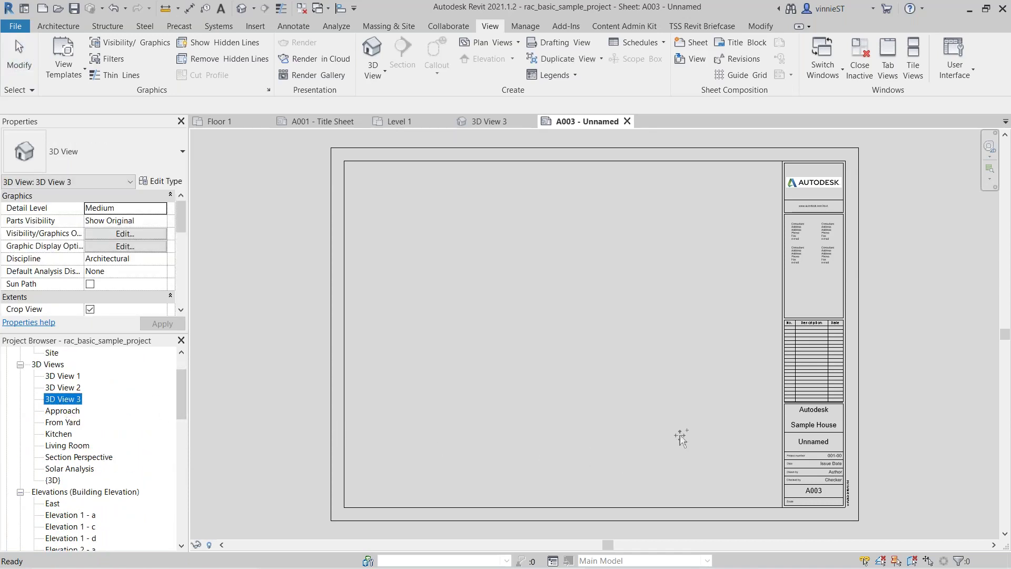
Place 3D View 3 at the lower right of sheet A003 and activate that viewport.
left_click(665, 426)
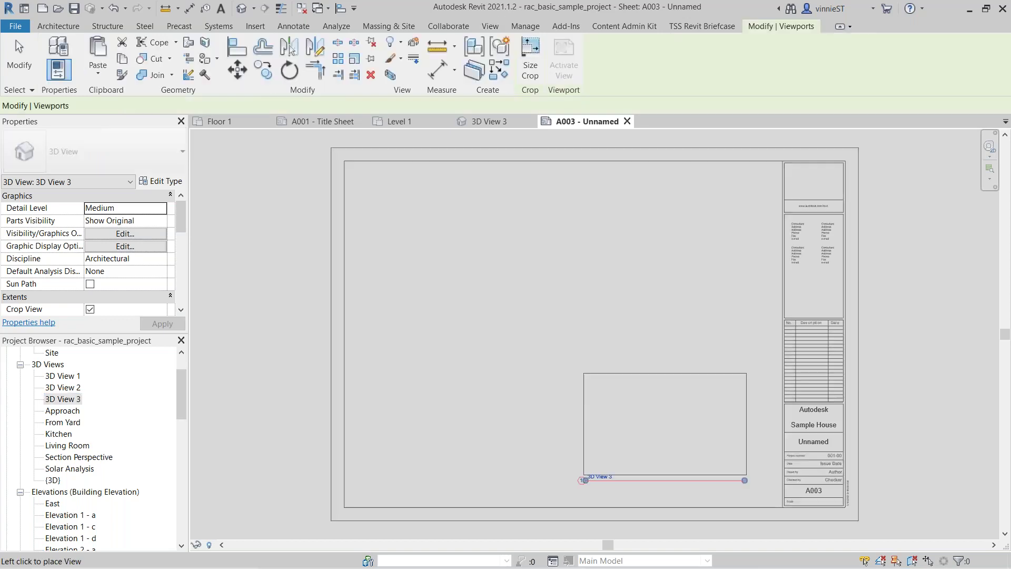
scroll(669, 449, "up", 2)
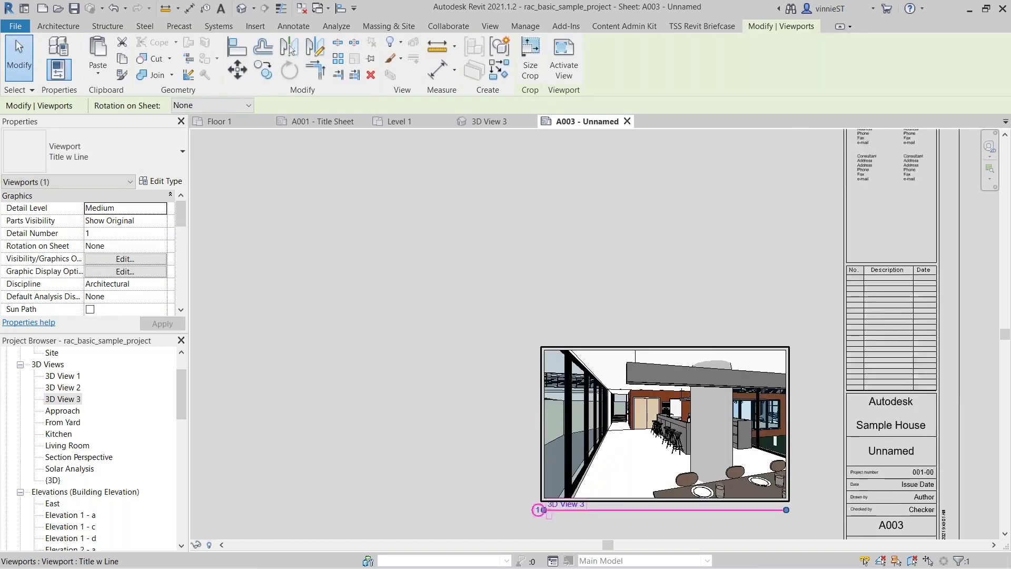
middle_click_drag(669, 449, 610, 409)
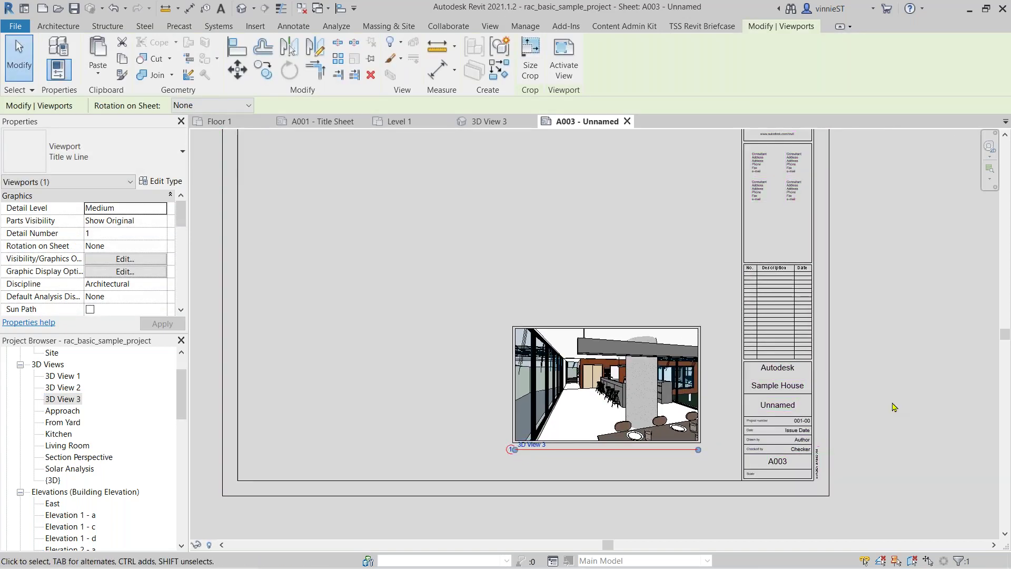
left_click(490, 26)
key("Escape")
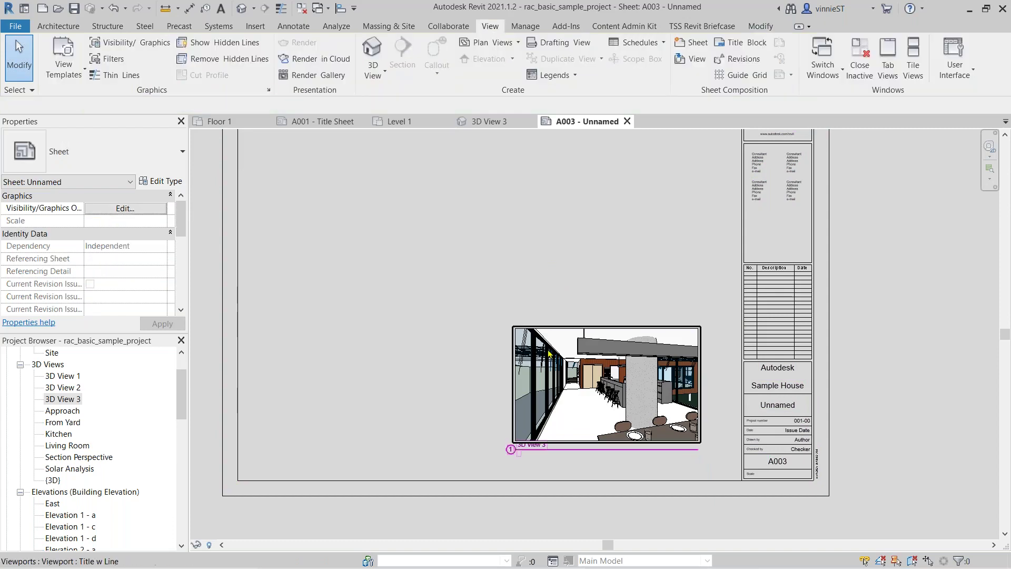
double_click(548, 361)
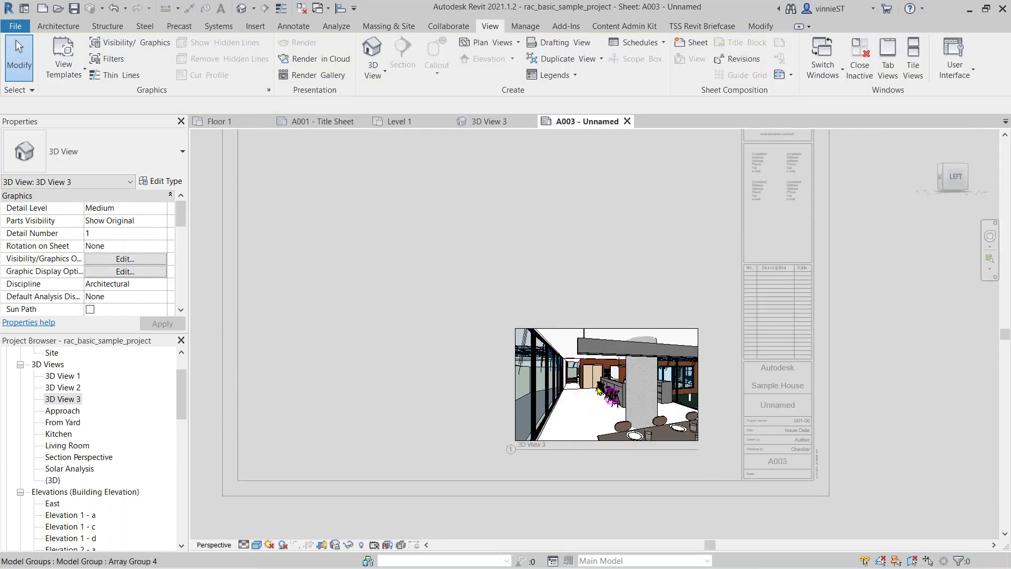
Change the viewport's visual style to Consistent Colors, then to Shaded.
left_click(258, 545)
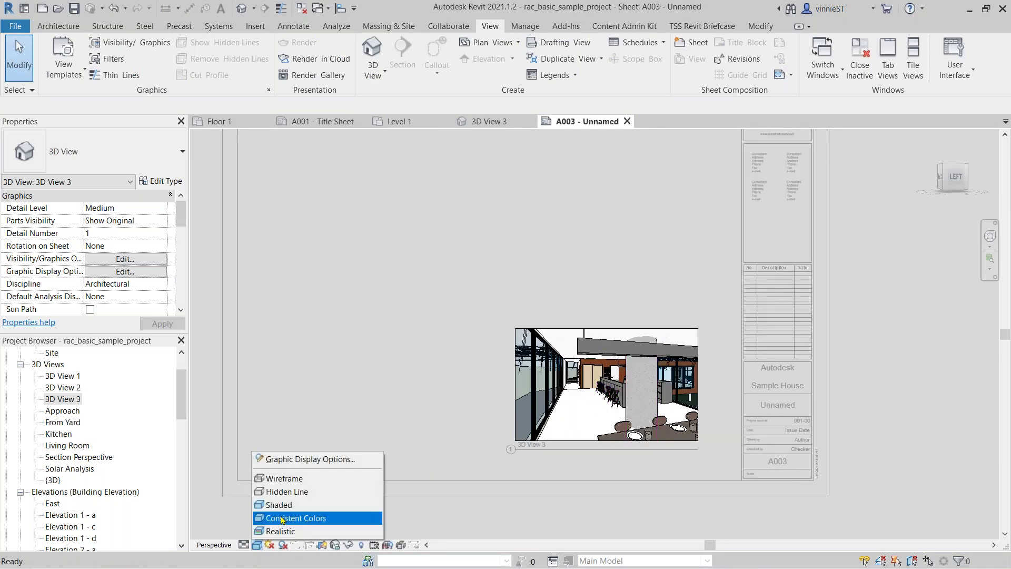
left_click(283, 519)
left_click(257, 545)
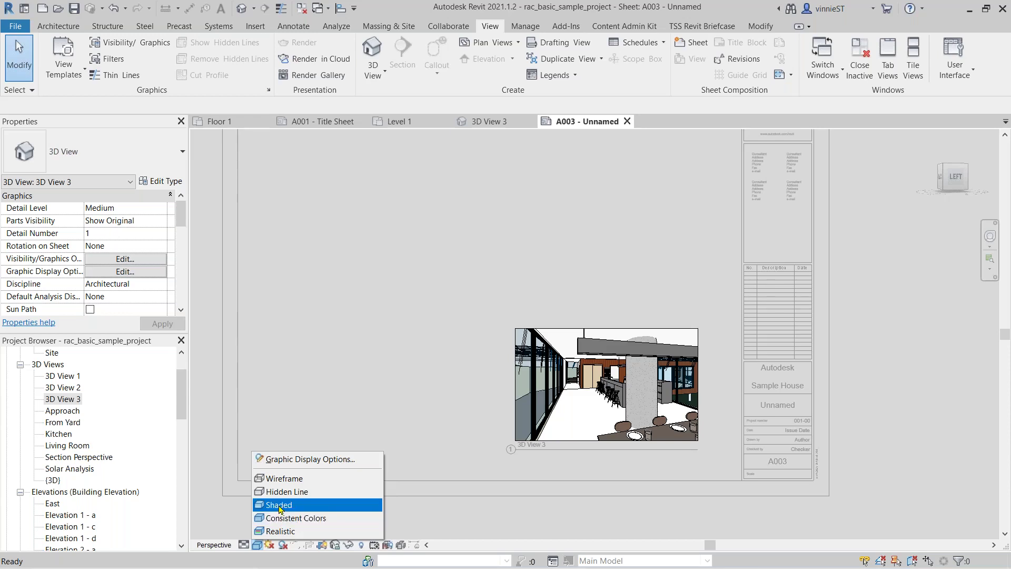
left_click(282, 505)
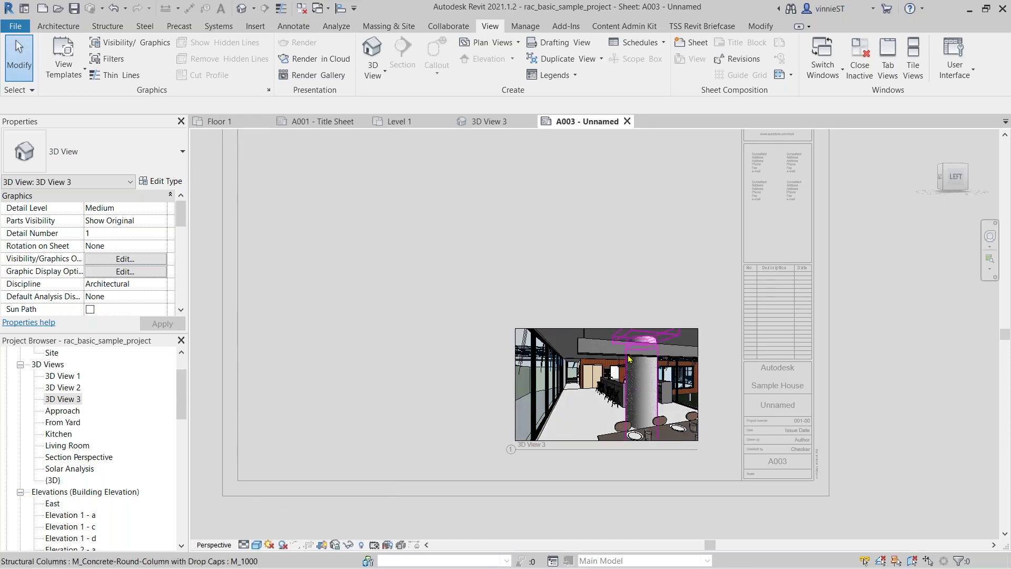
Deactivate the viewport, zoom to the whole A003 sheet, and scroll the browser to Walkthroughs.
double_click(568, 237)
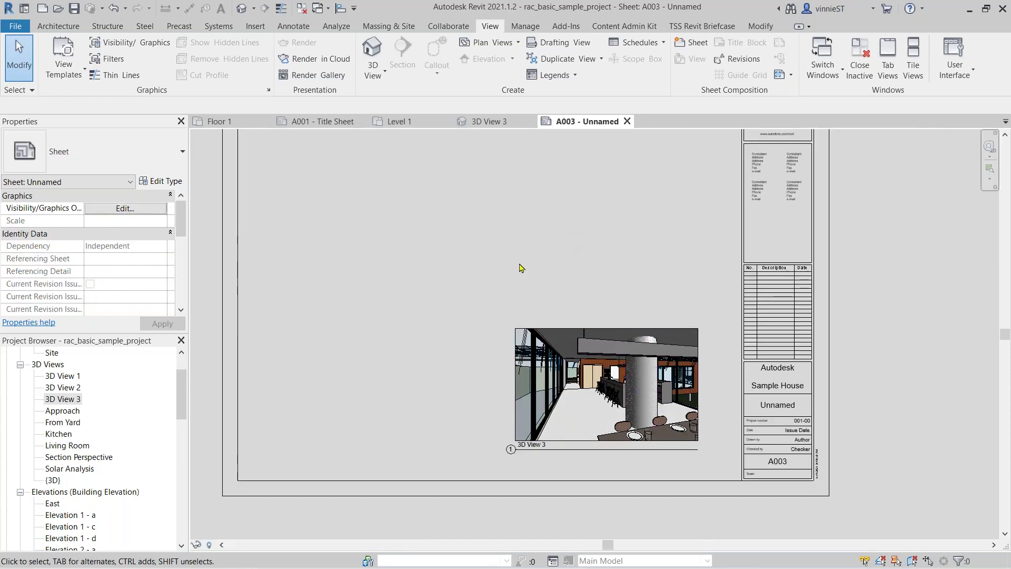
scroll(520, 296, "down", 3)
scroll(520, 297, "up", 1)
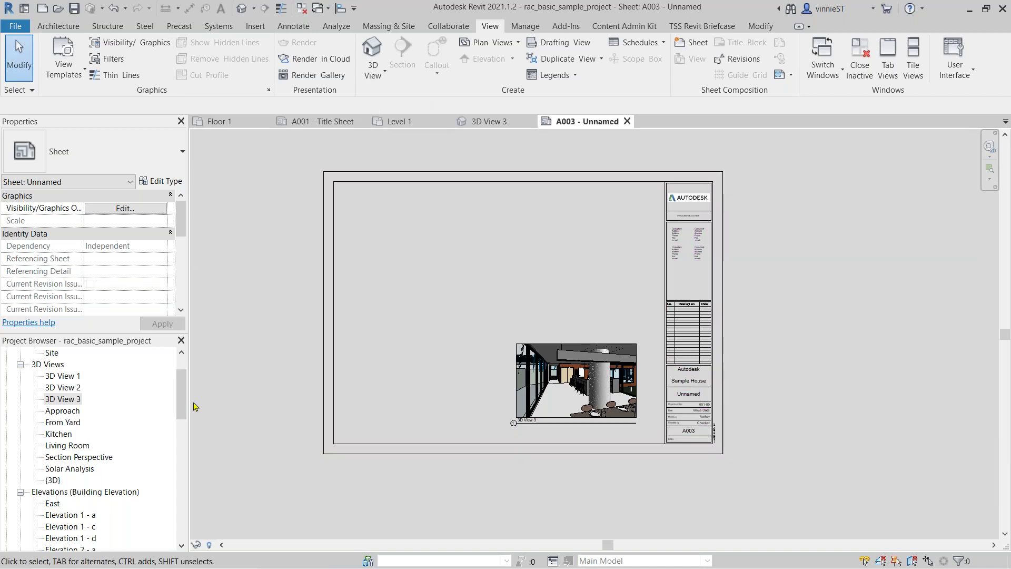
left_click_drag(178, 390, 182, 475)
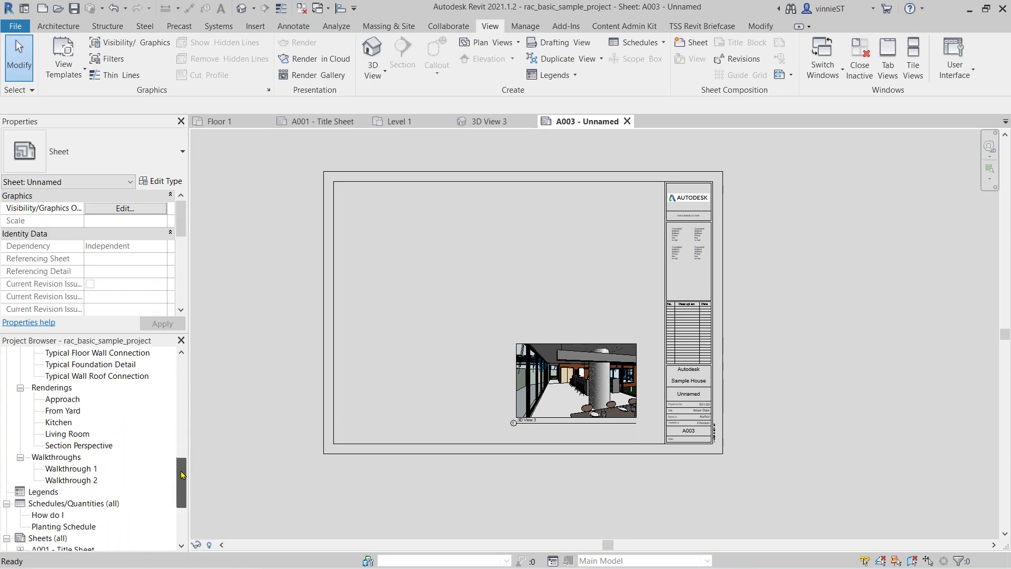
Open Walkthrough 2 for editing, play its 600-frame animation, then press Esc to exit.
double_click(79, 480)
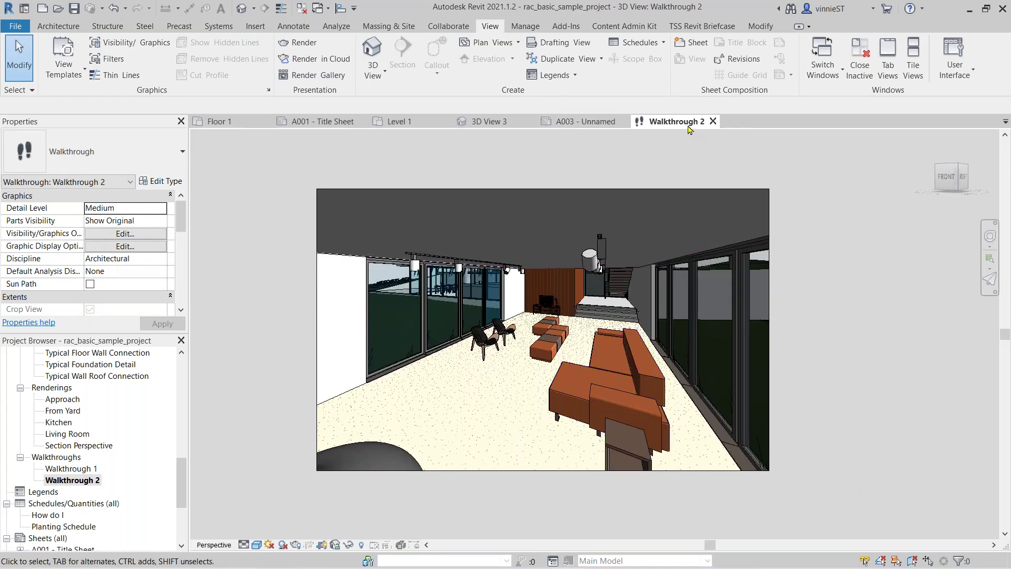
left_click(558, 187)
left_click(616, 64)
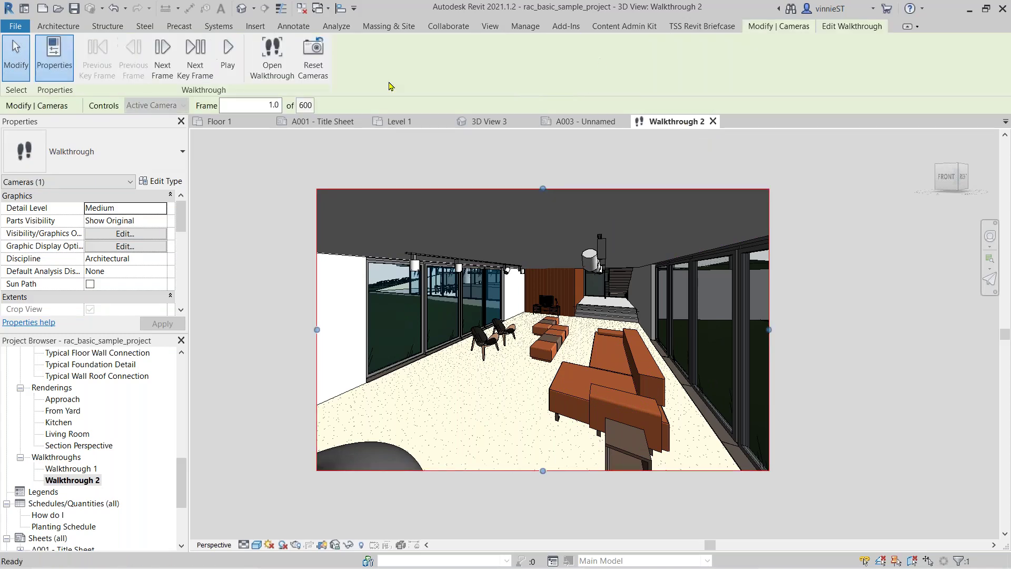
left_click(228, 53)
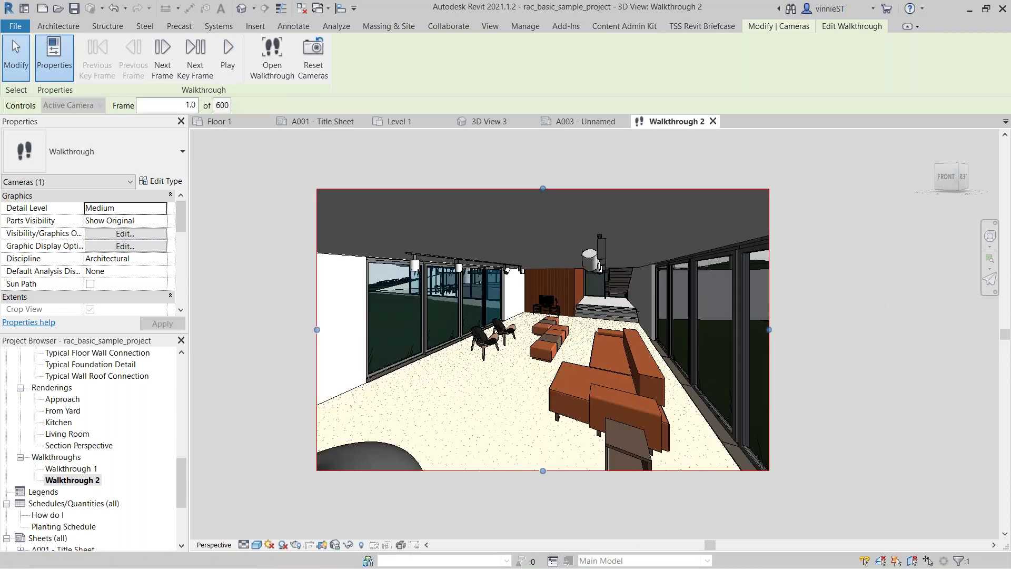
key("Escape")
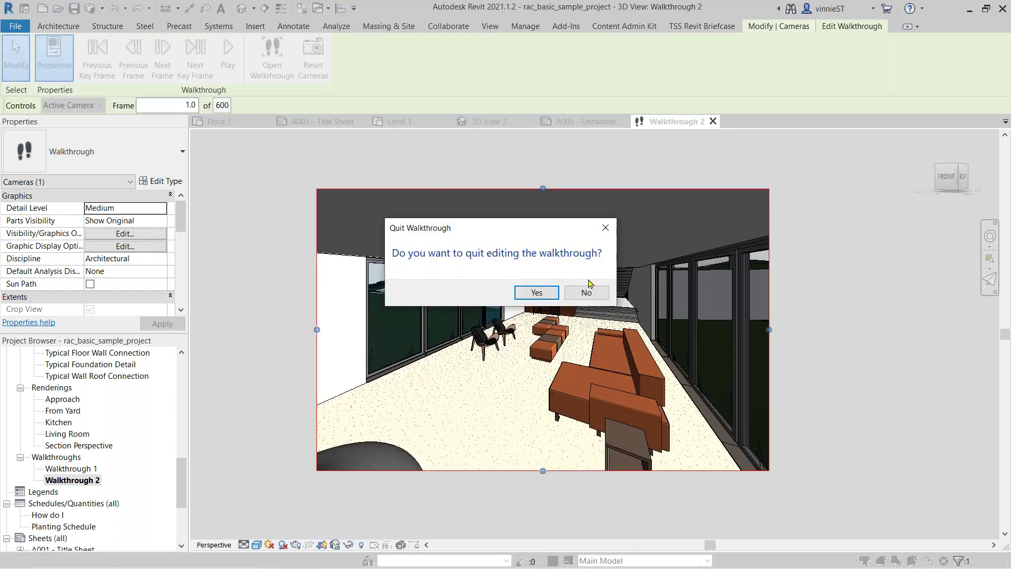
Confirm quitting walkthrough editing and reframe the Walkthrough 2 view.
left_click(536, 293)
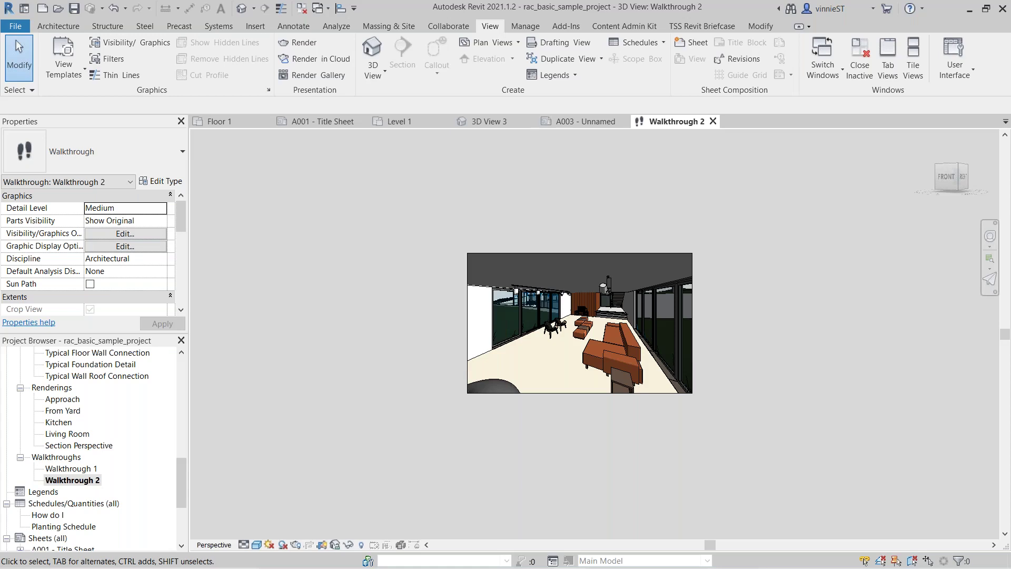
middle_click_drag(764, 369, 744, 376)
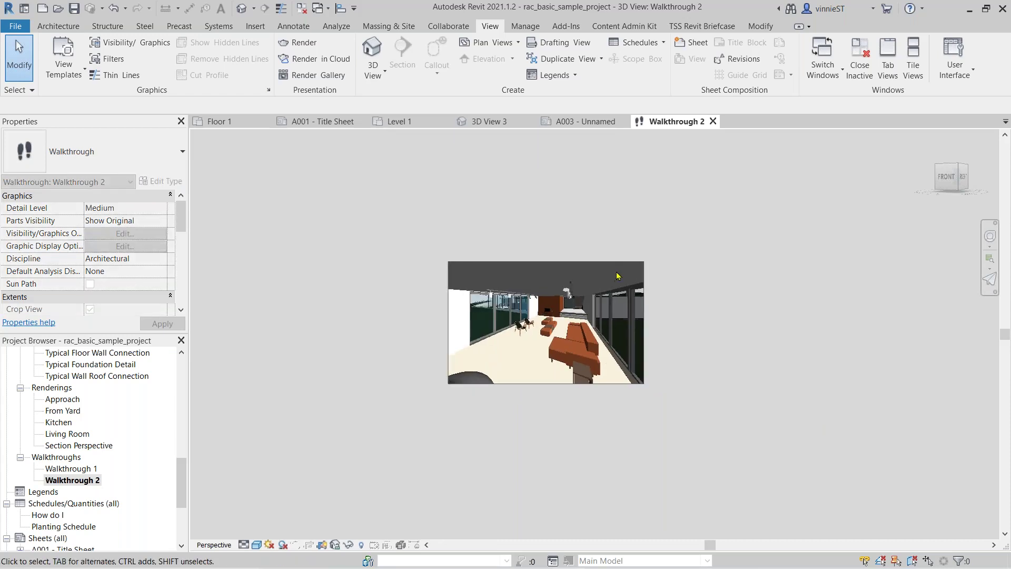
scroll(636, 260, "up", 2)
middle_click_drag(636, 261, 656, 240)
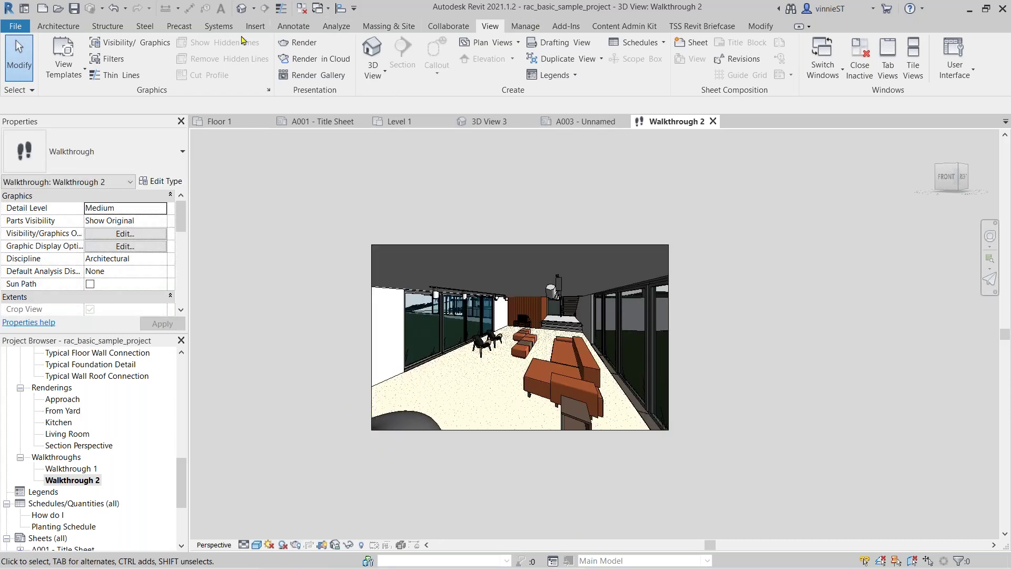
left_click(256, 27)
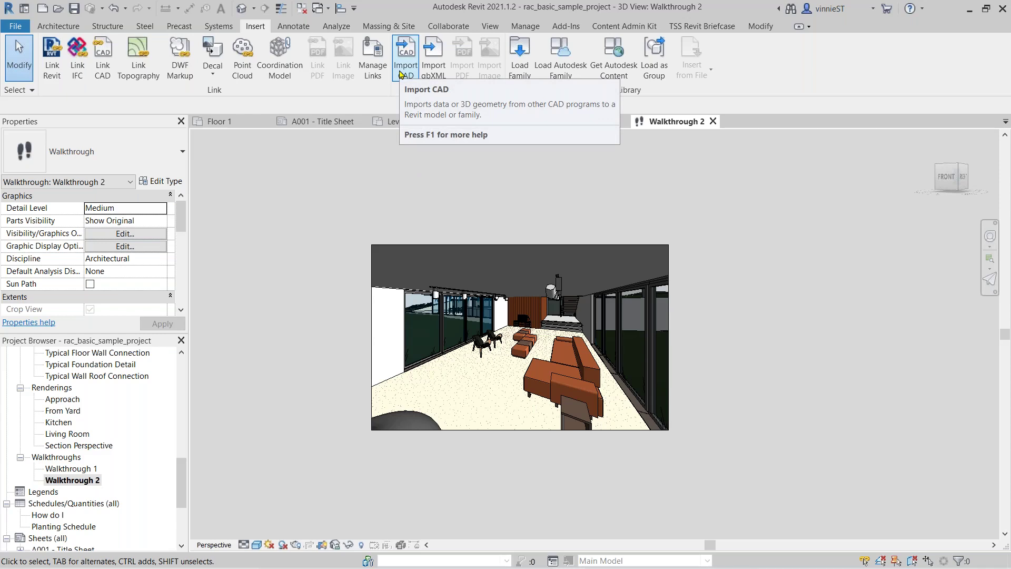
In Link CAD, select Desktop > Intro to Revit > Commercial Arch - Floor Plan - Level 1.dwg, then cancel.
left_click(102, 64)
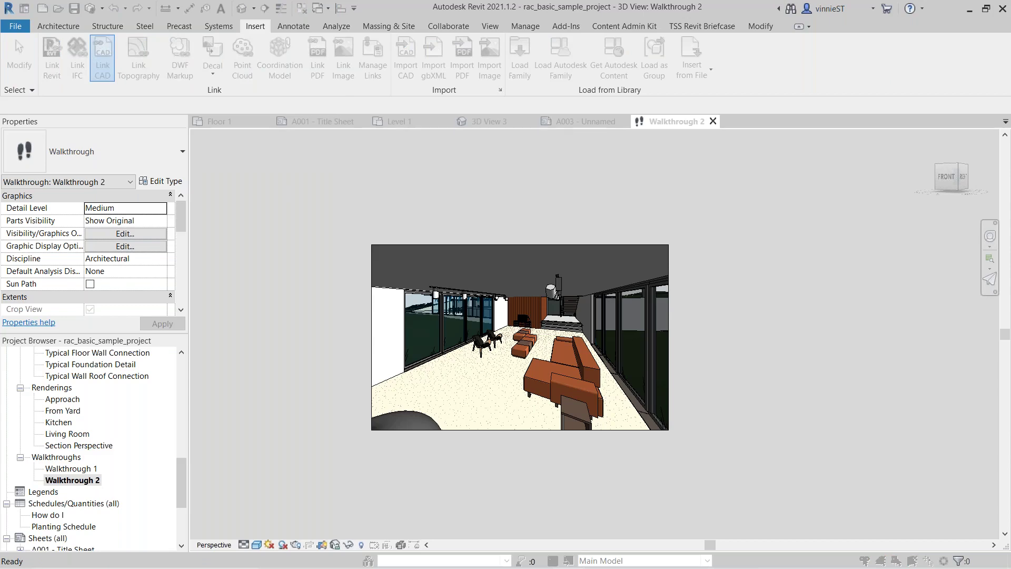
left_click_drag(705, 293, 471, 76)
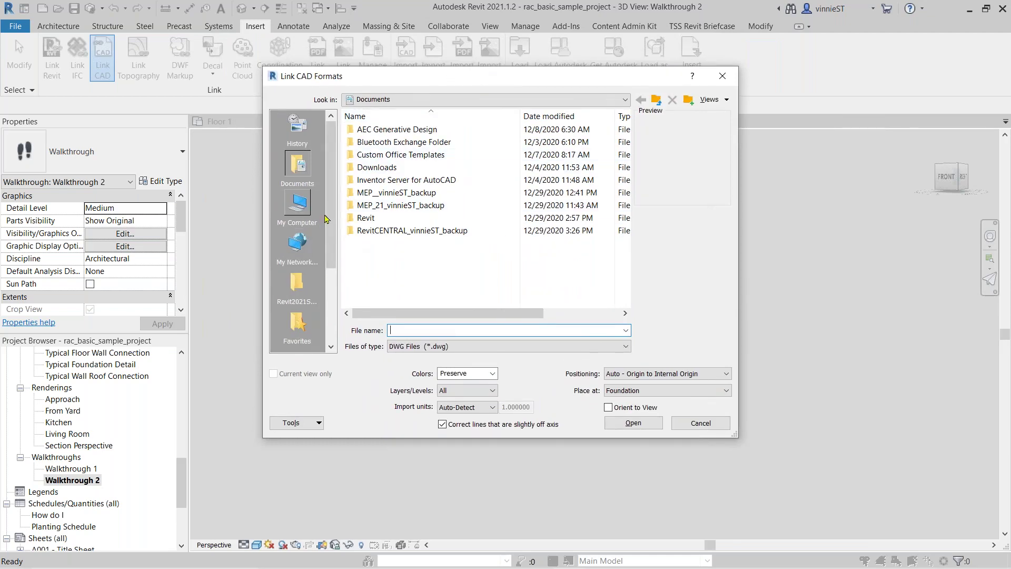
left_click(298, 203)
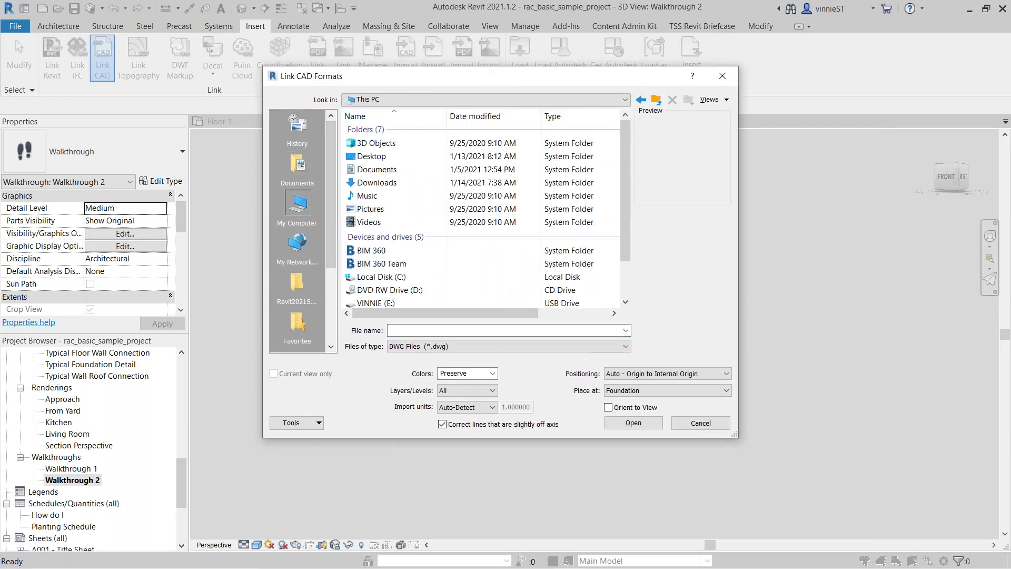
double_click(369, 157)
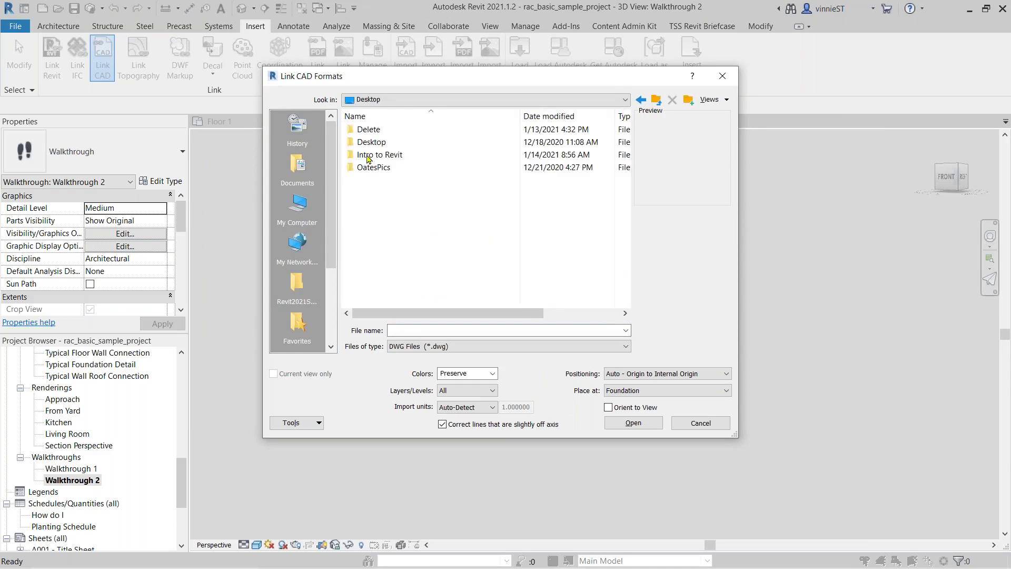
double_click(390, 156)
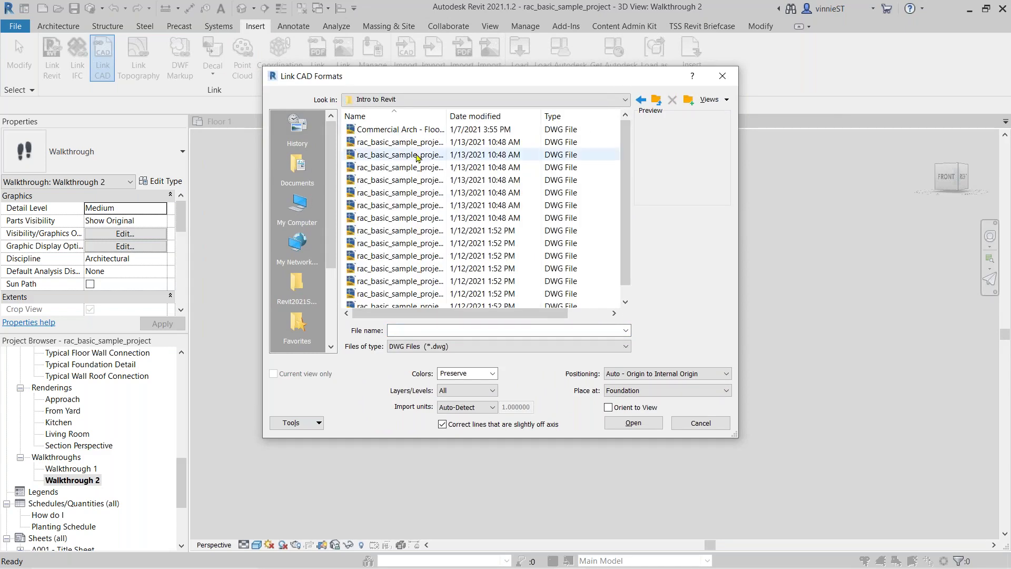
left_click(407, 130)
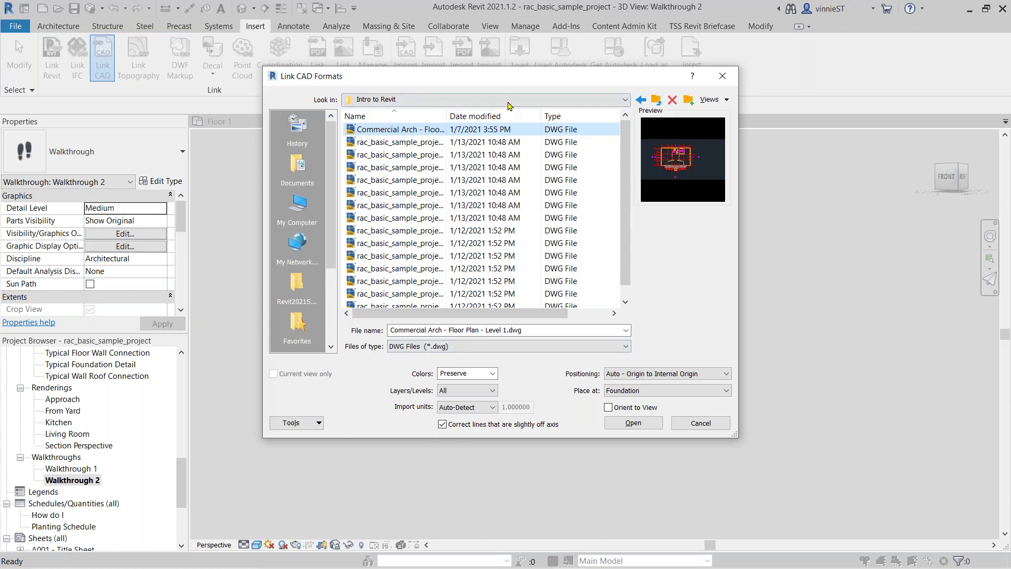
left_click_drag(504, 74, 565, 121)
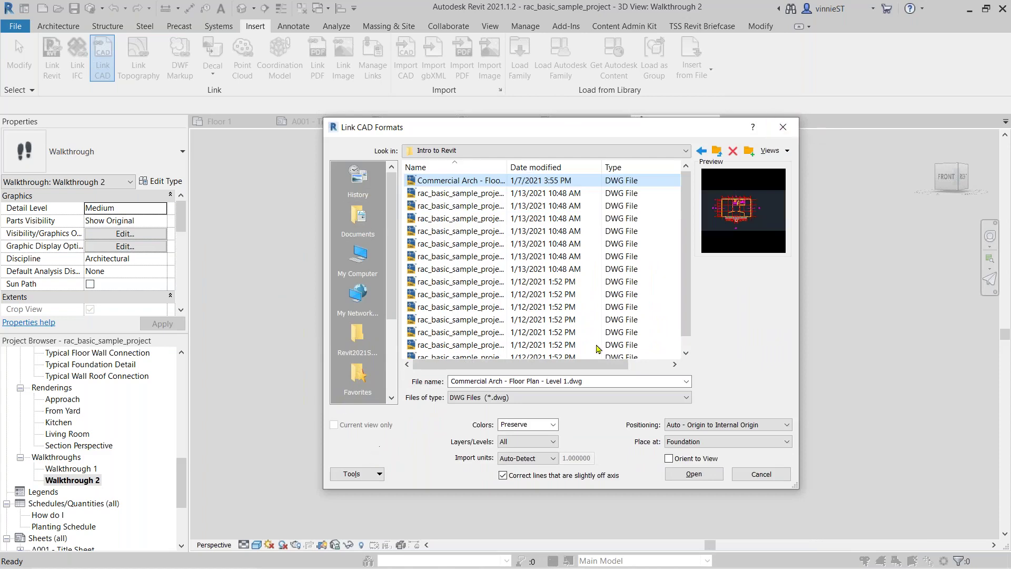
left_click(789, 128)
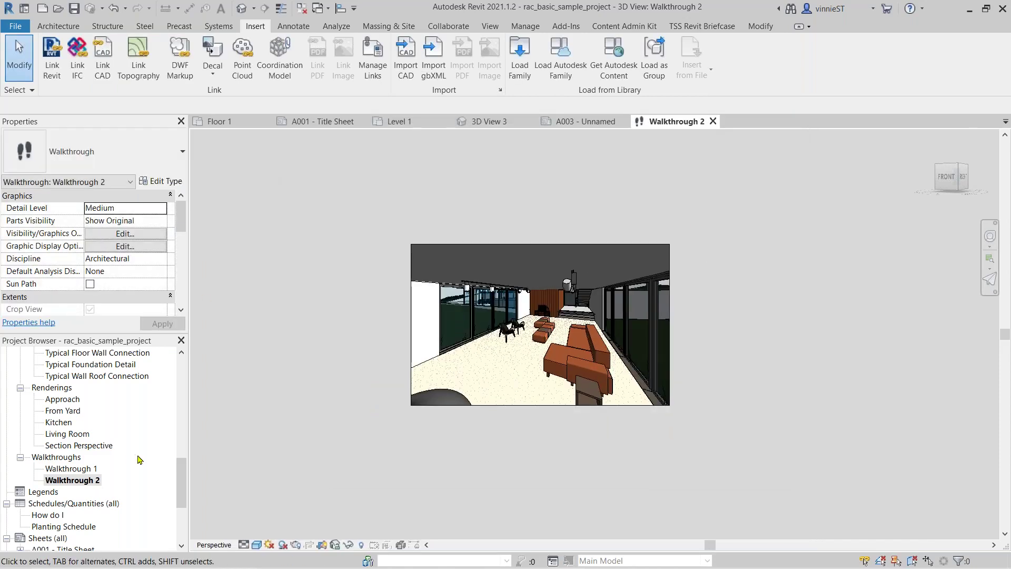
Create a new project from the Imperial-Construction Template.
left_click_drag(181, 484, 199, 377)
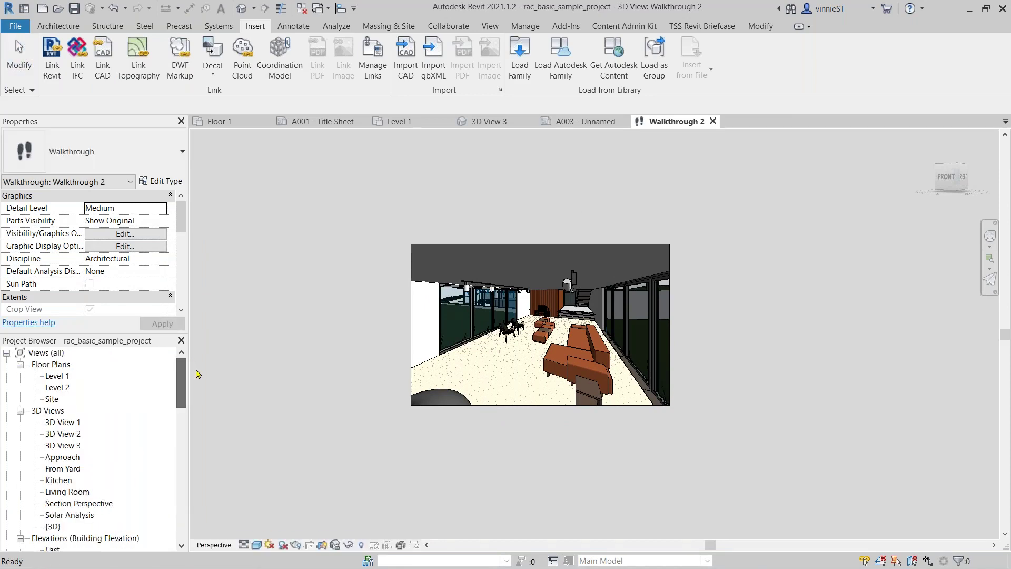
left_click(13, 29)
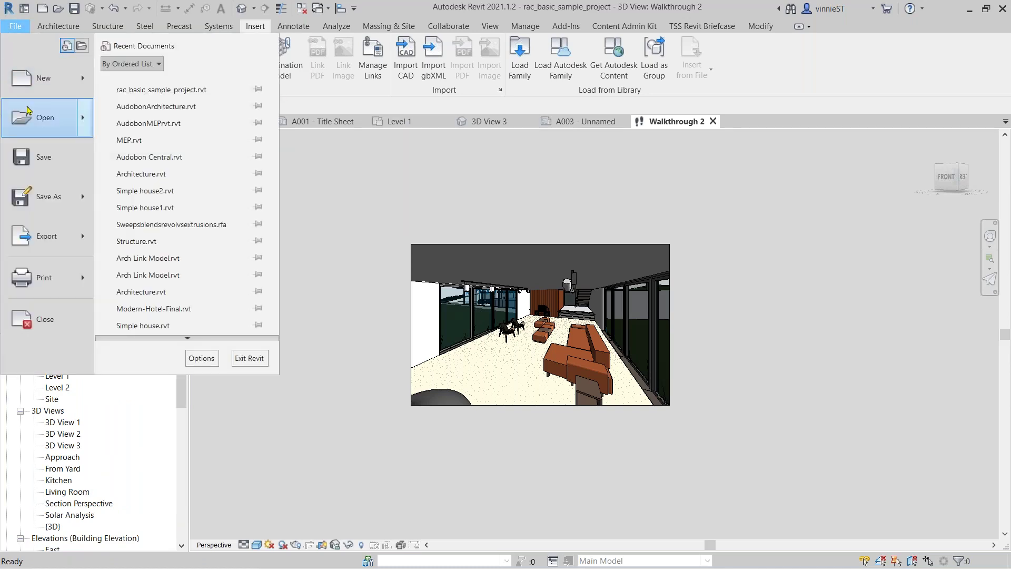
mouse_move(32, 80)
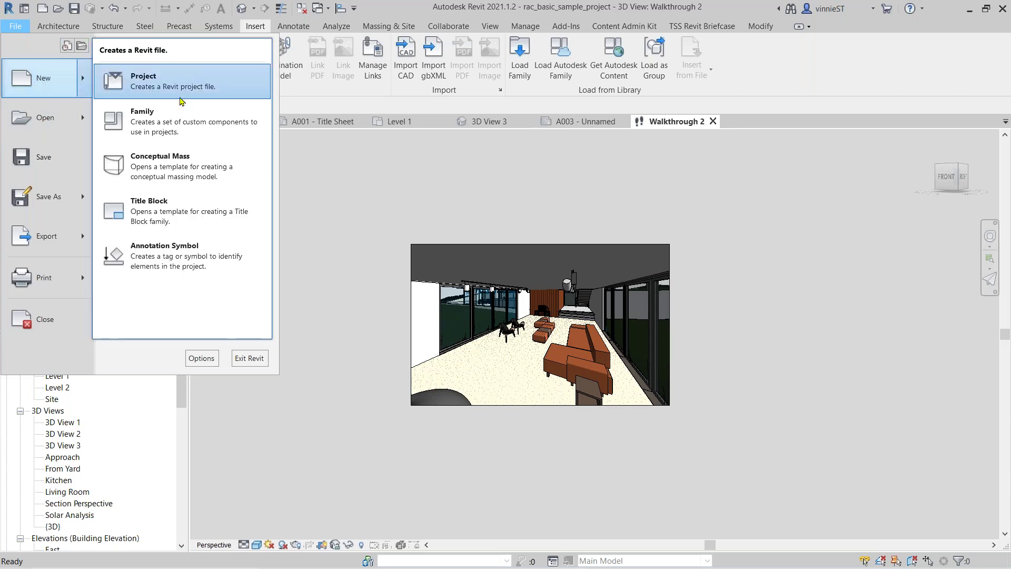
left_click(176, 83)
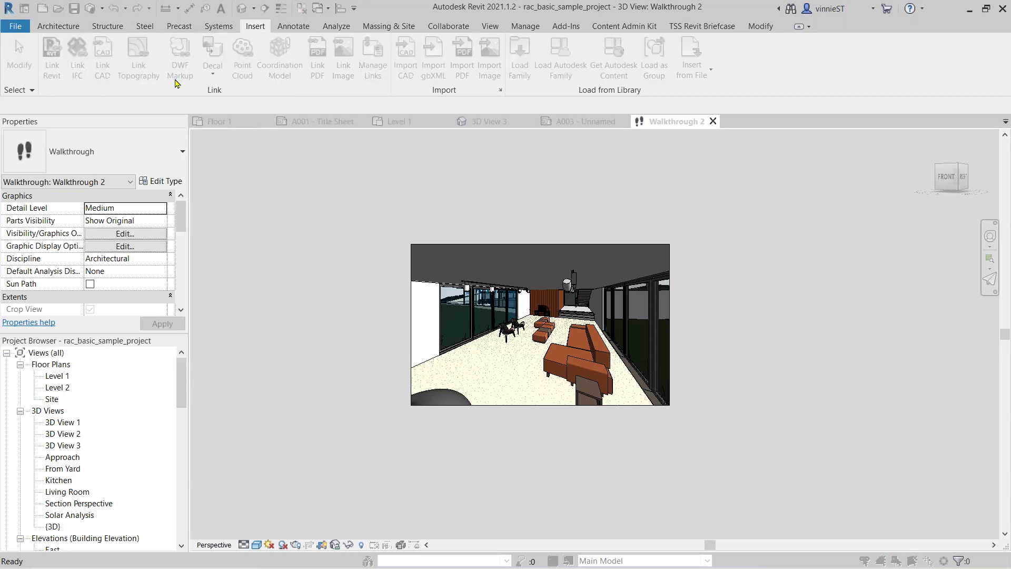
left_click(368, 167)
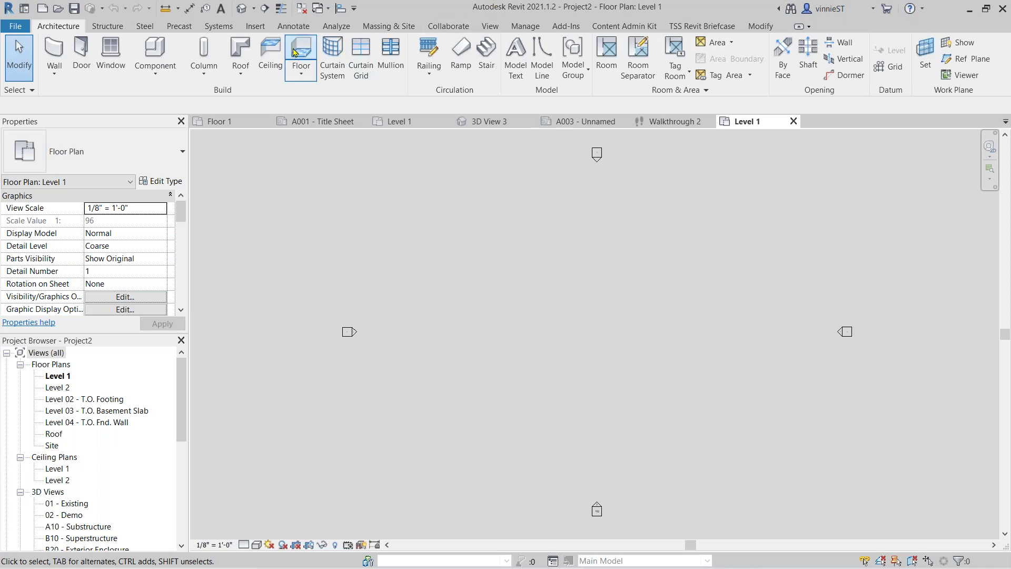
Link 'Commercial Arch - Floor Plan - Level 1.dwg' from Intro to Revit, current view only, Preserve colours, origin to internal origin.
left_click(255, 27)
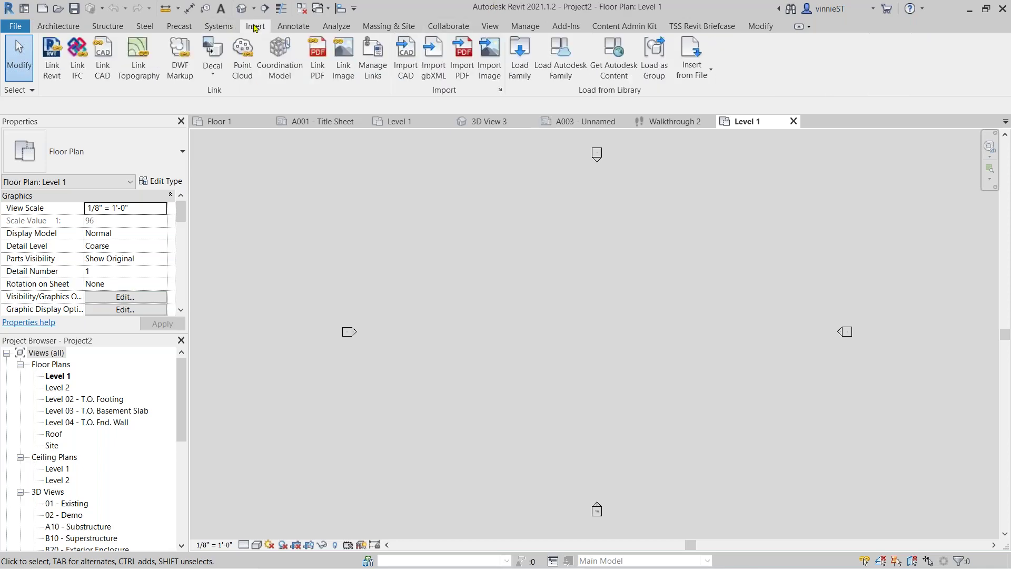
left_click(103, 67)
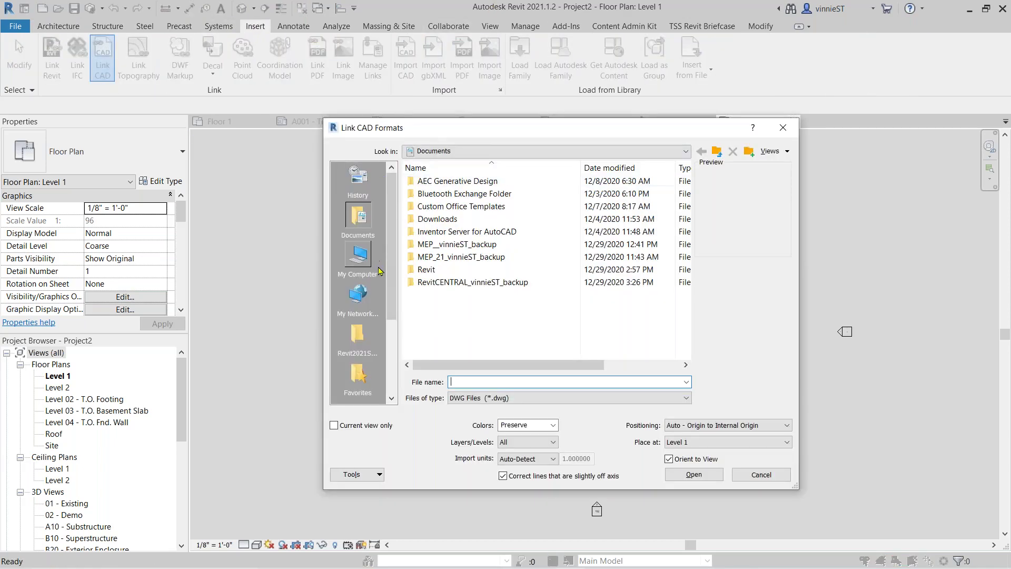
left_click(366, 258)
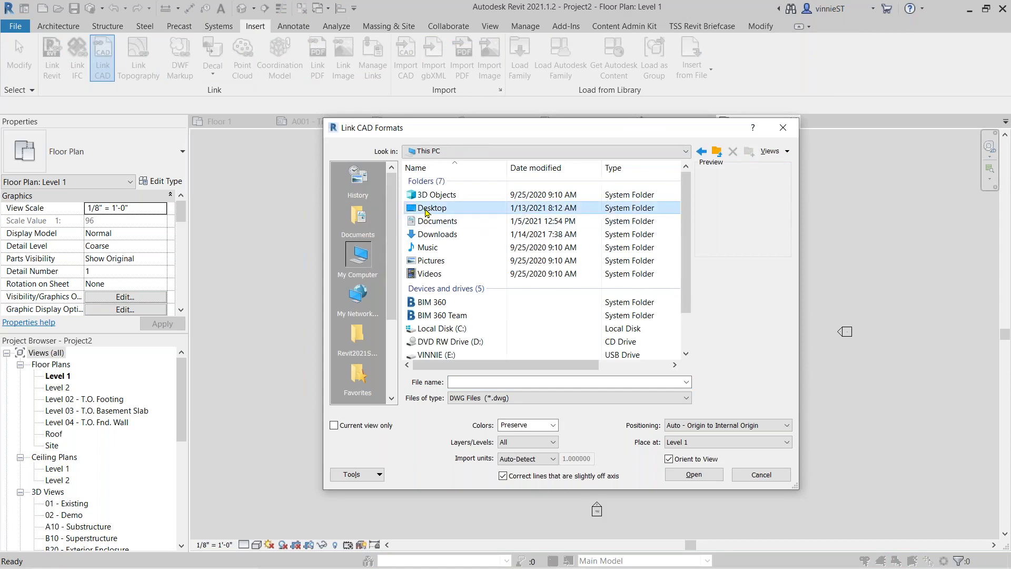
double_click(451, 206)
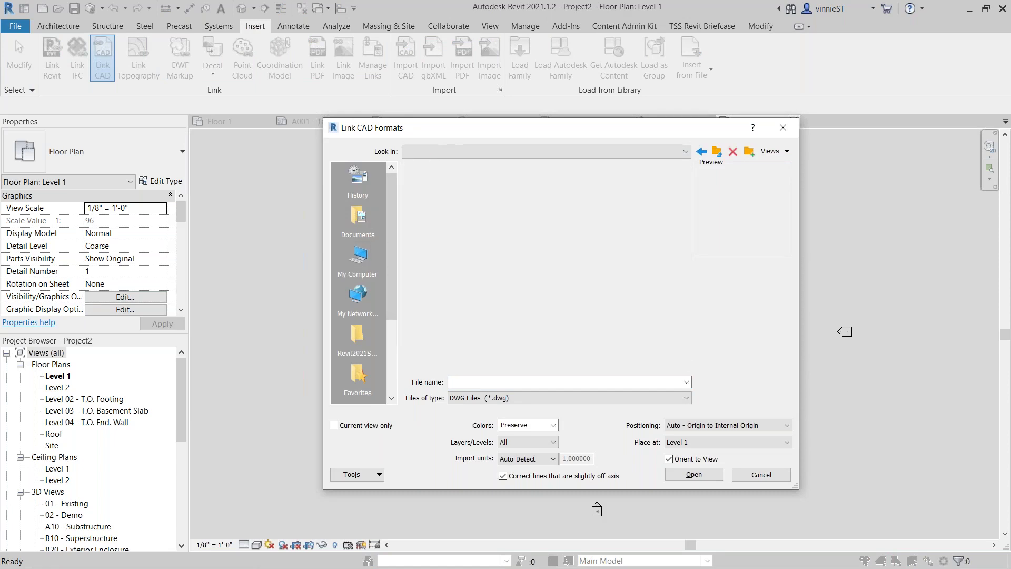
left_click(456, 181)
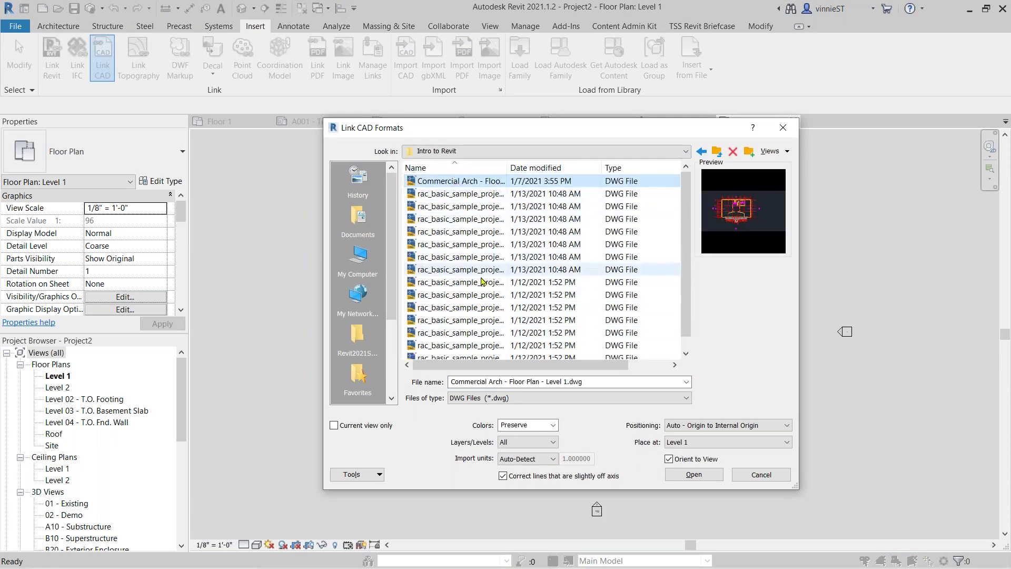
left_click(334, 426)
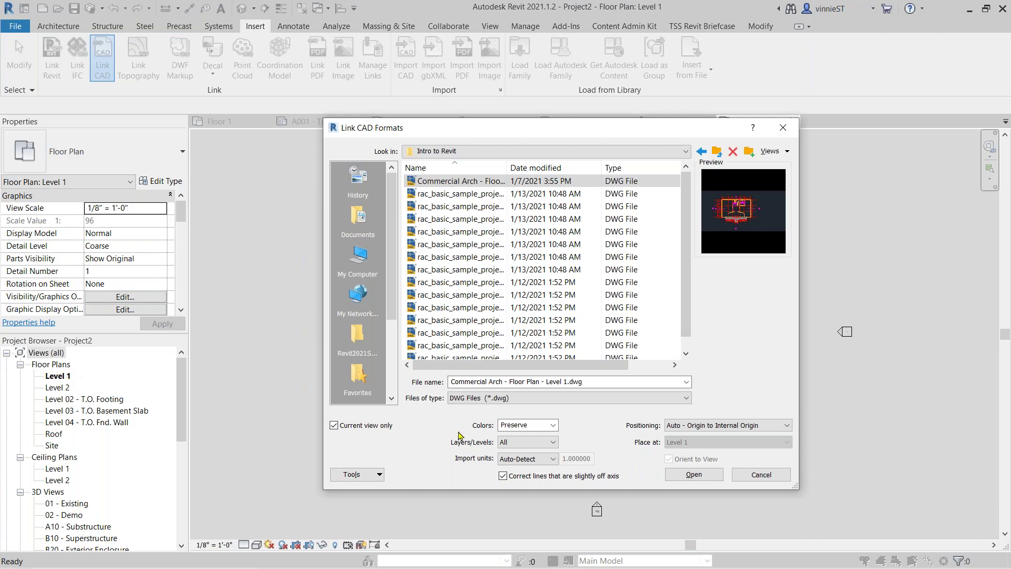
left_click(553, 425)
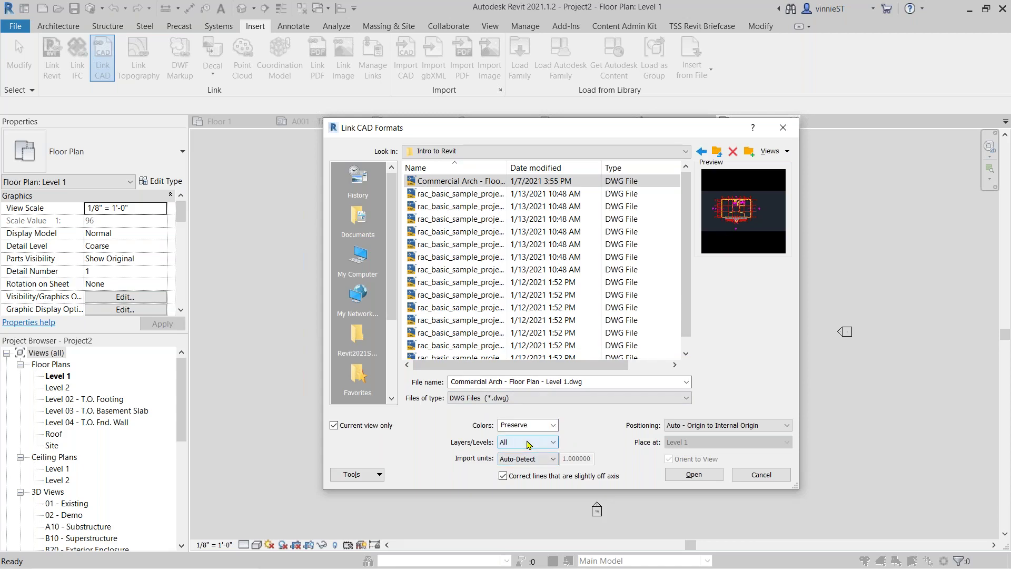
left_click(703, 427)
left_click(703, 428)
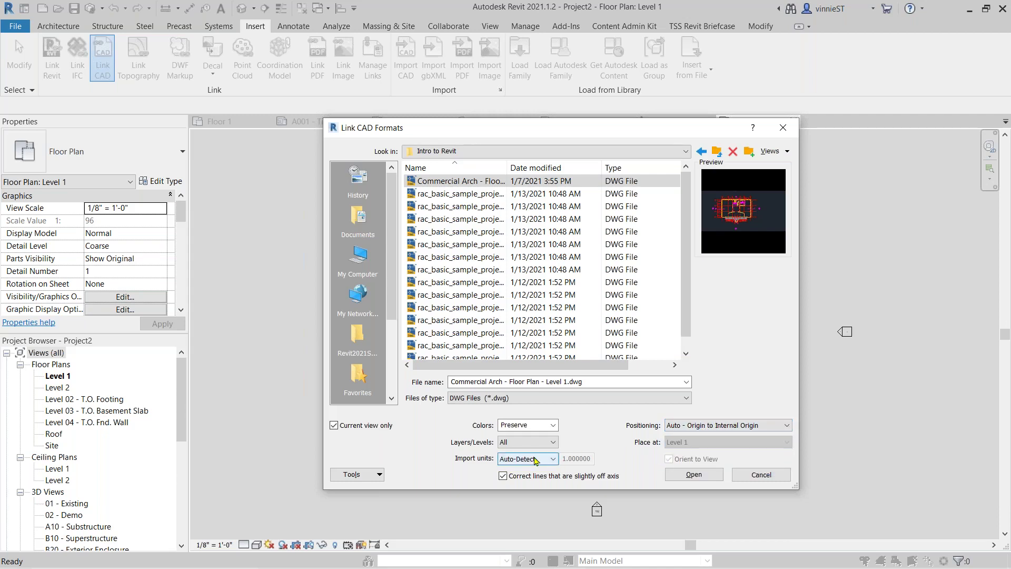
left_click(694, 475)
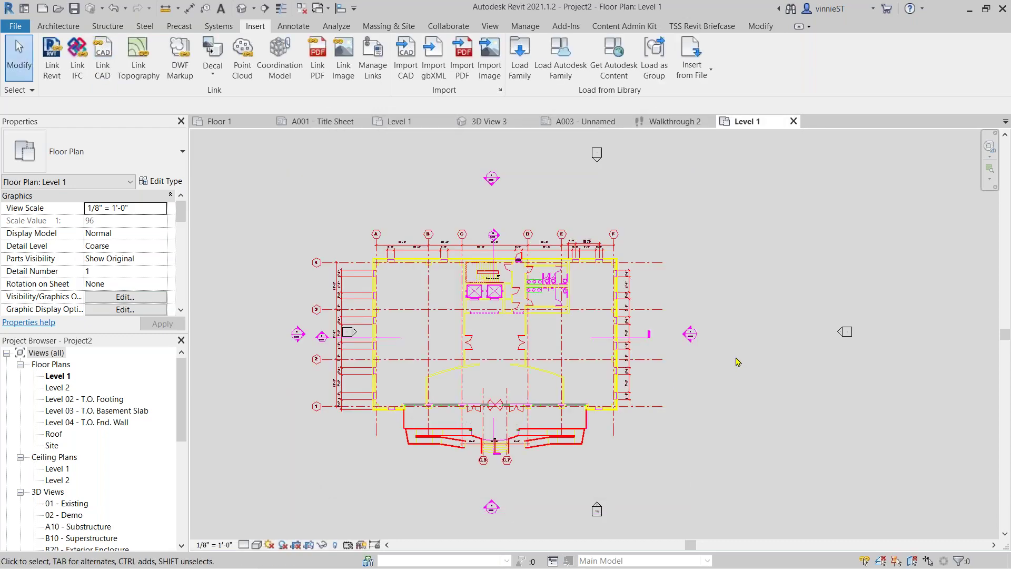
scroll(432, 291, "up", 2)
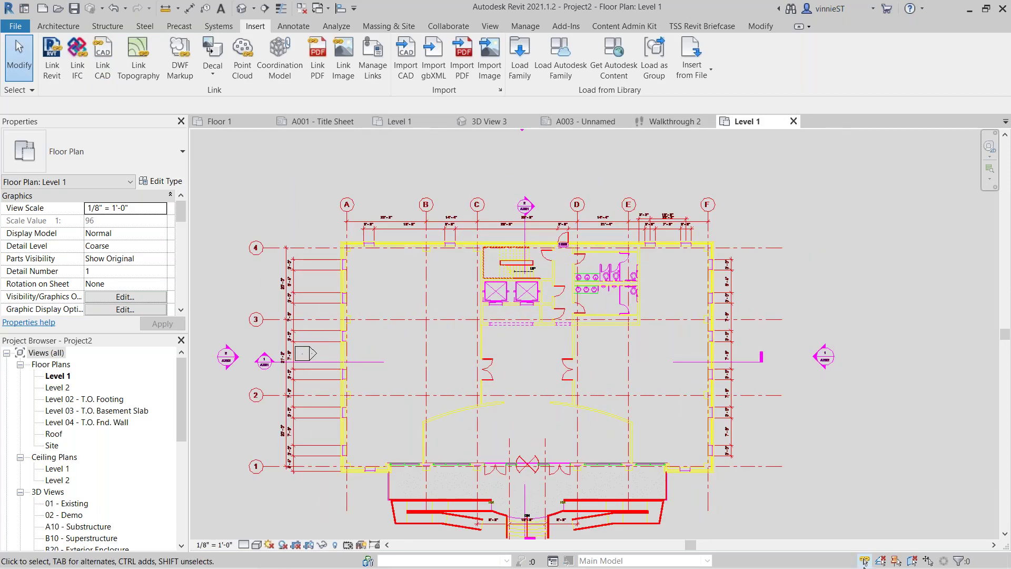
left_click(865, 562)
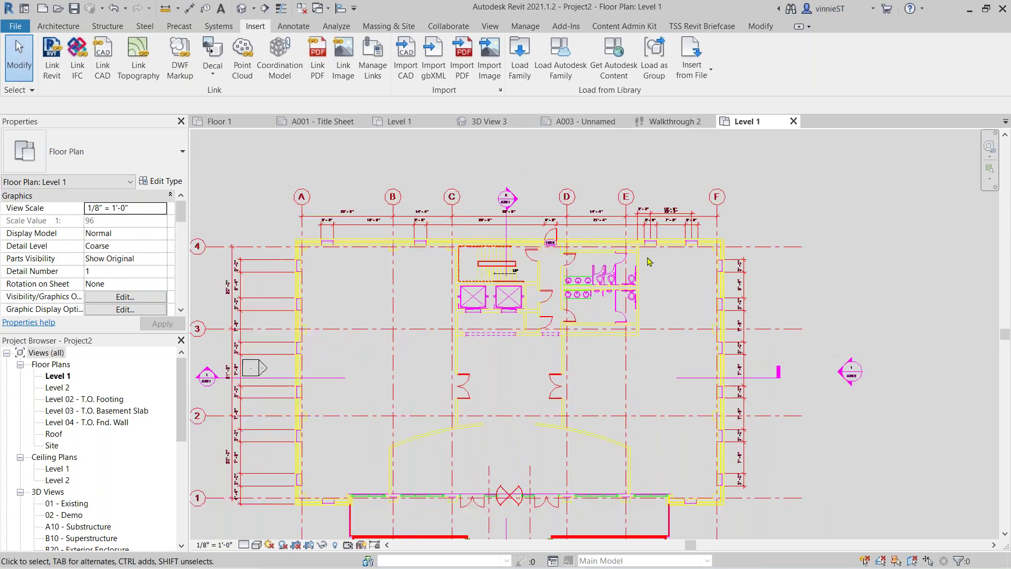
scroll(649, 261, "up", 2)
scroll(649, 262, "up", 3)
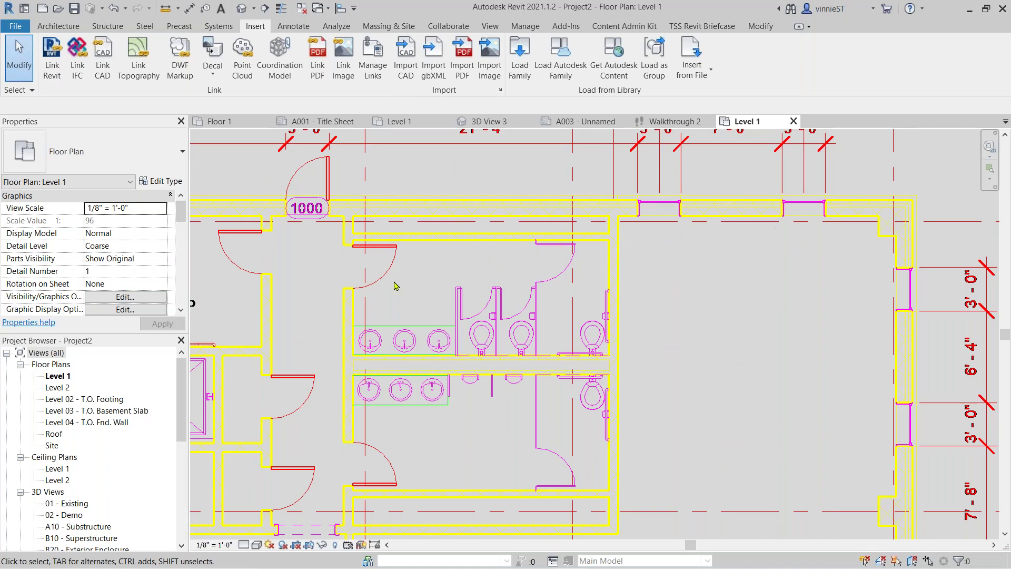
scroll(350, 365, "down", 3)
scroll(330, 390, "down", 2)
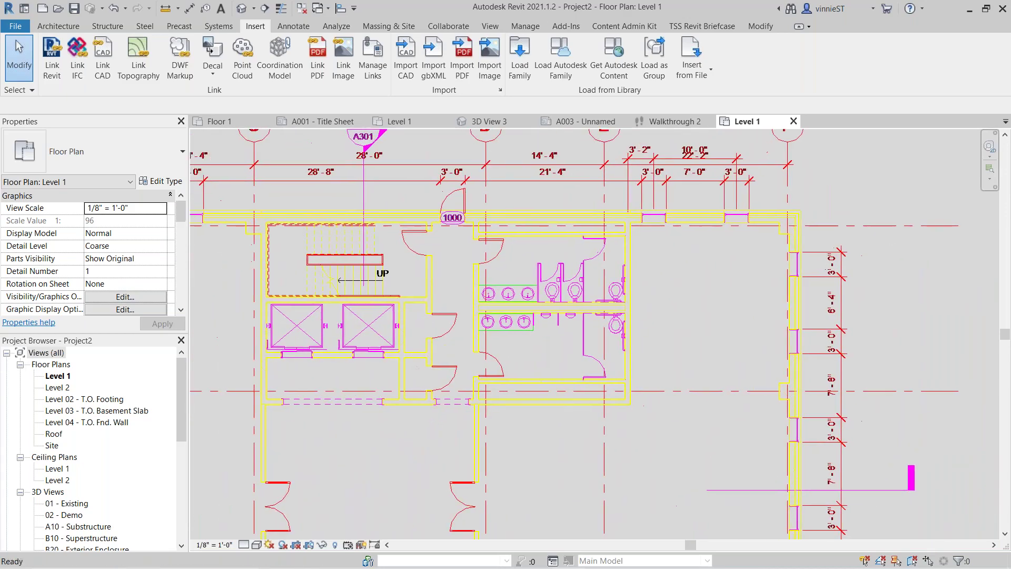
middle_click_drag(356, 372, 550, 345)
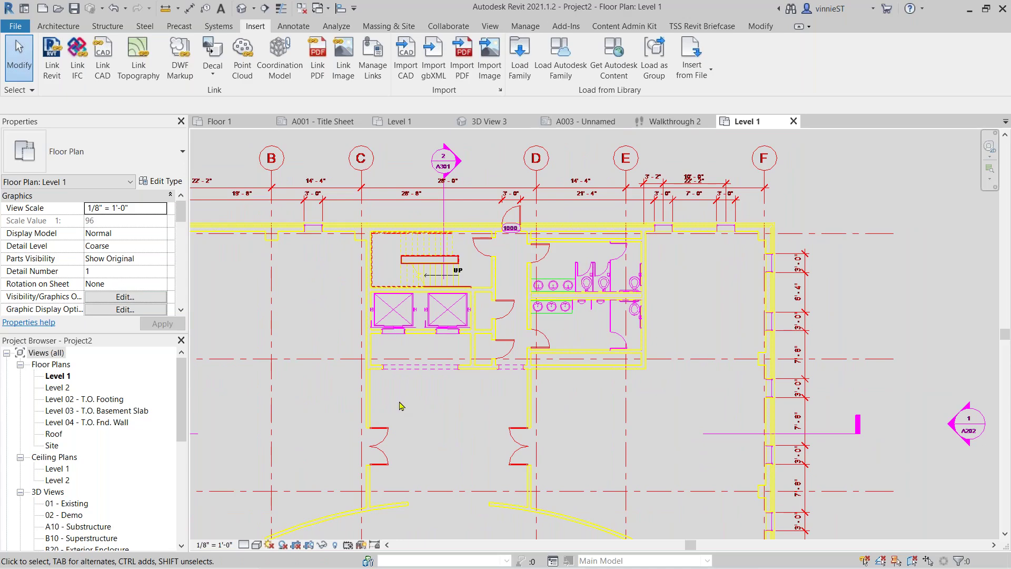
middle_click_drag(403, 406, 439, 367)
scroll(440, 367, "down", 3)
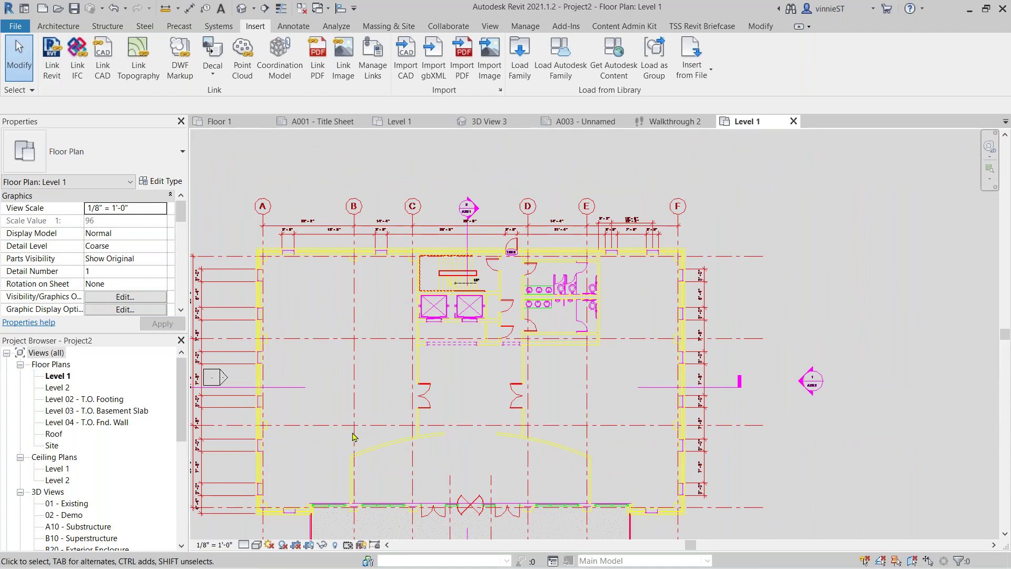
scroll(331, 390, "down", 1)
middle_click_drag(330, 391, 433, 352)
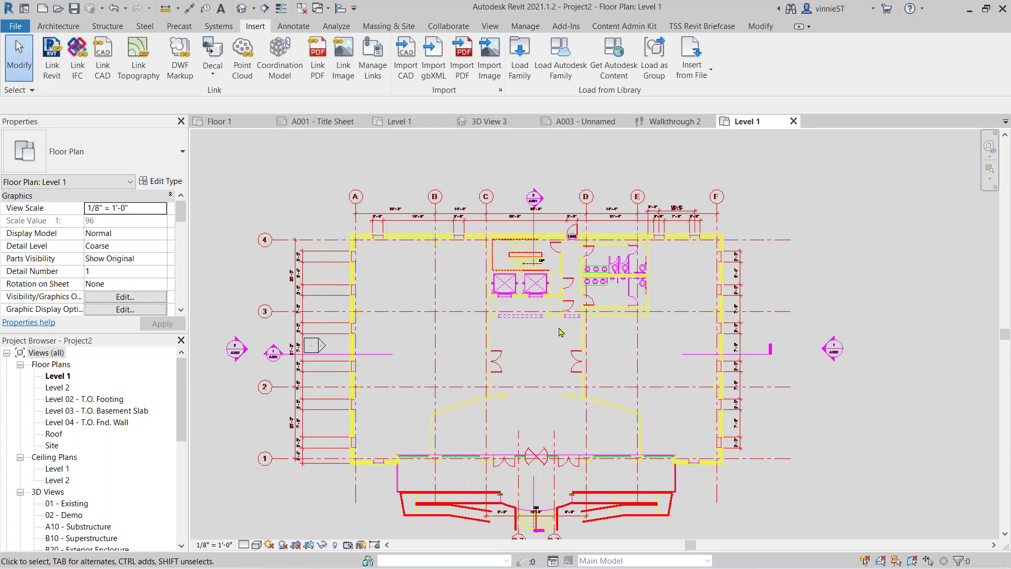
scroll(551, 328, "down", 1)
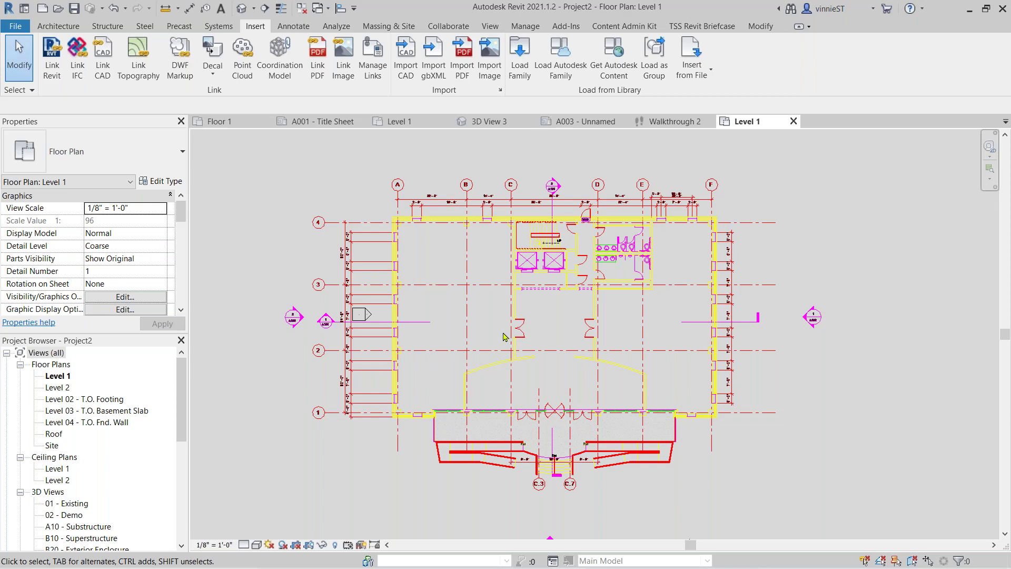
Go from the Title Sheet to sheet A104 - Elev./Sec./Det. in the Project Browser.
scroll(499, 227, "down", 3)
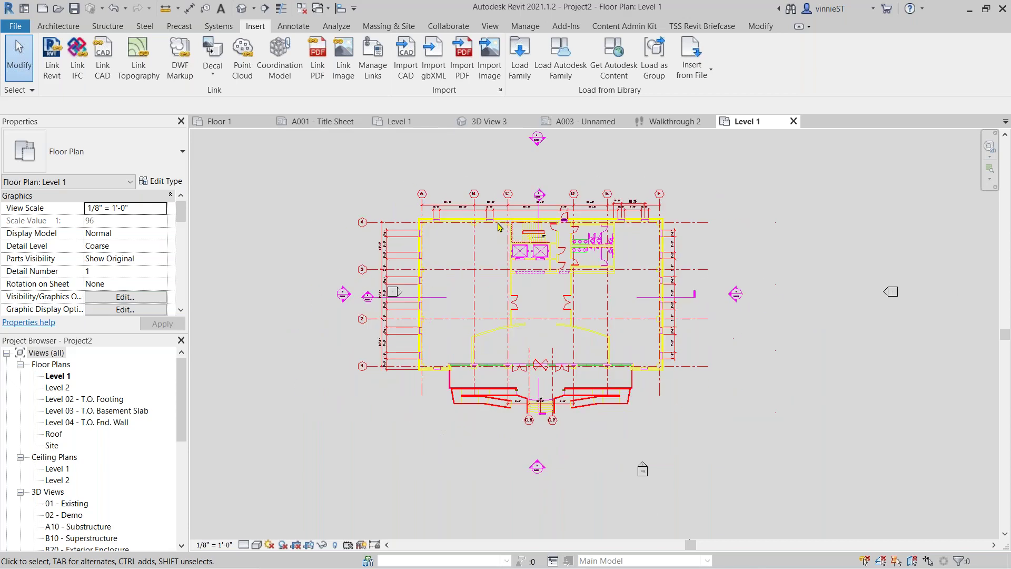
scroll(499, 227, "up", 2)
left_click(331, 123)
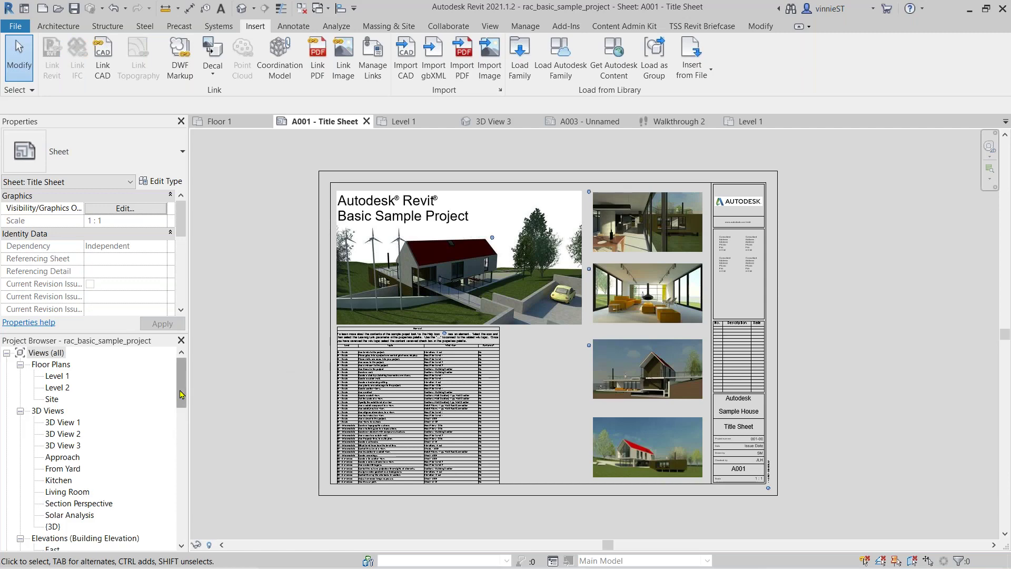
left_click_drag(180, 394, 180, 526)
left_click(81, 491)
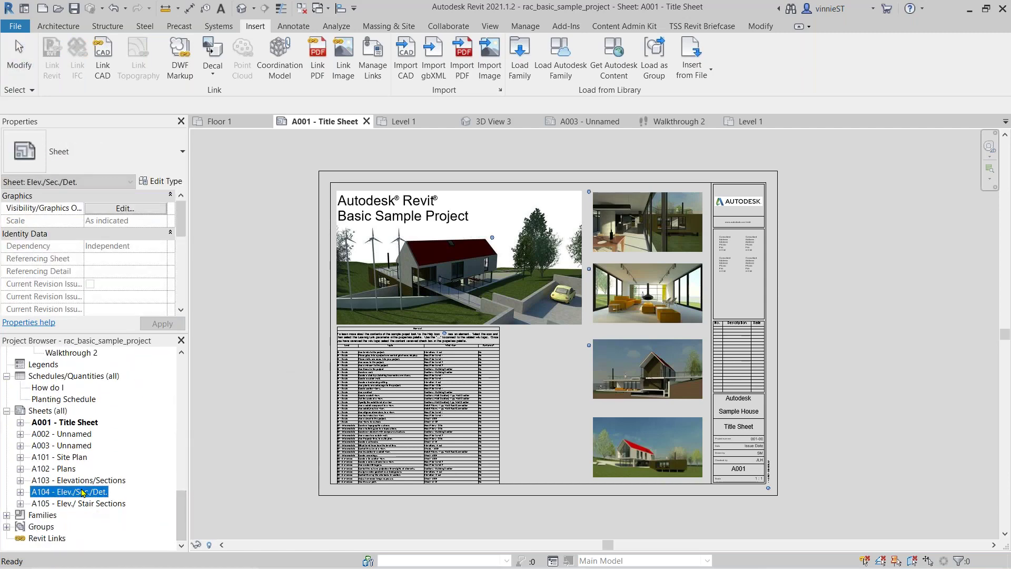
double_click(82, 491)
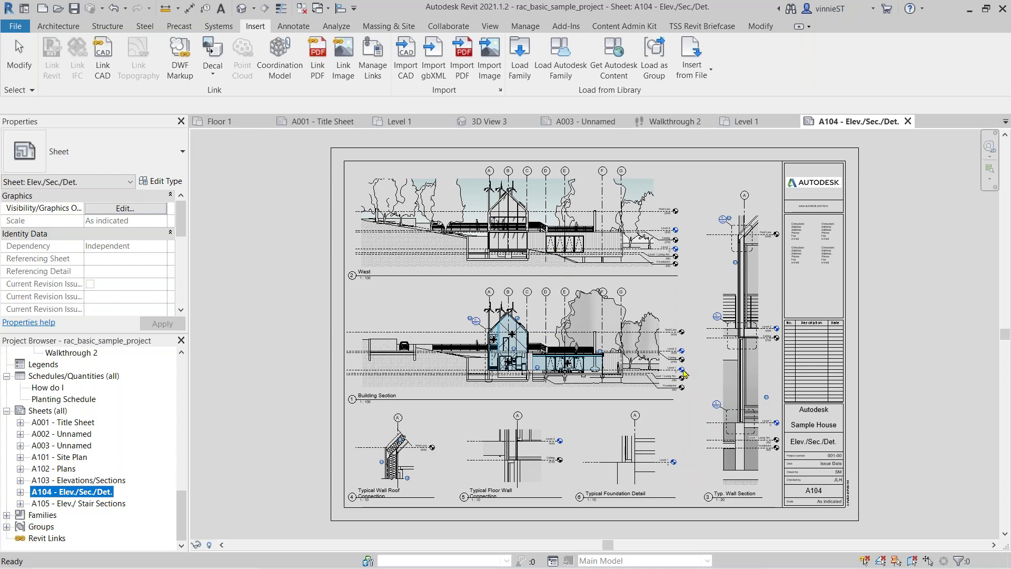
Open the DWG Export dialog via File > Export > CAD Formats > DWG.
left_click(17, 28)
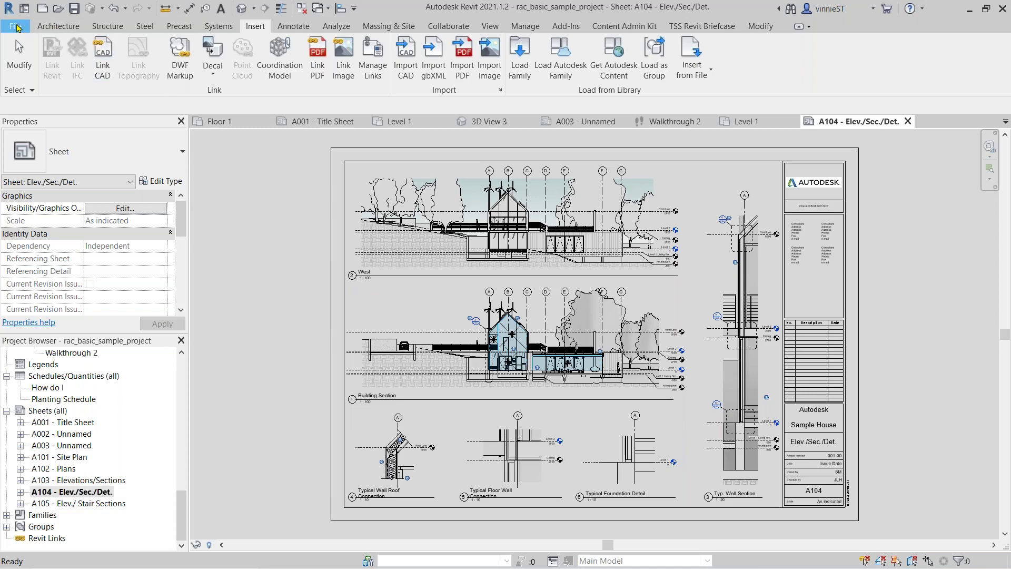
left_click(18, 28)
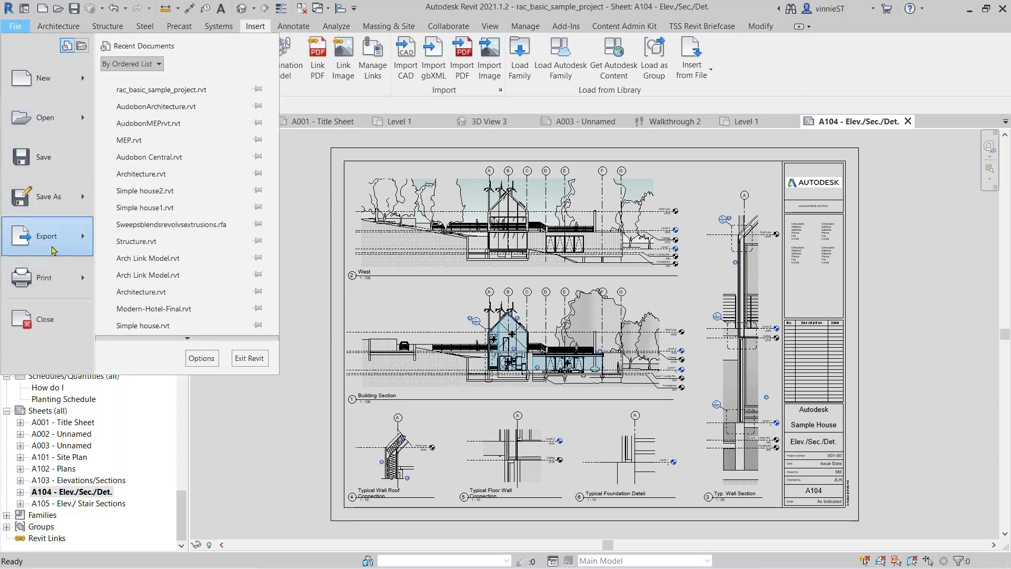
mouse_move(54, 235)
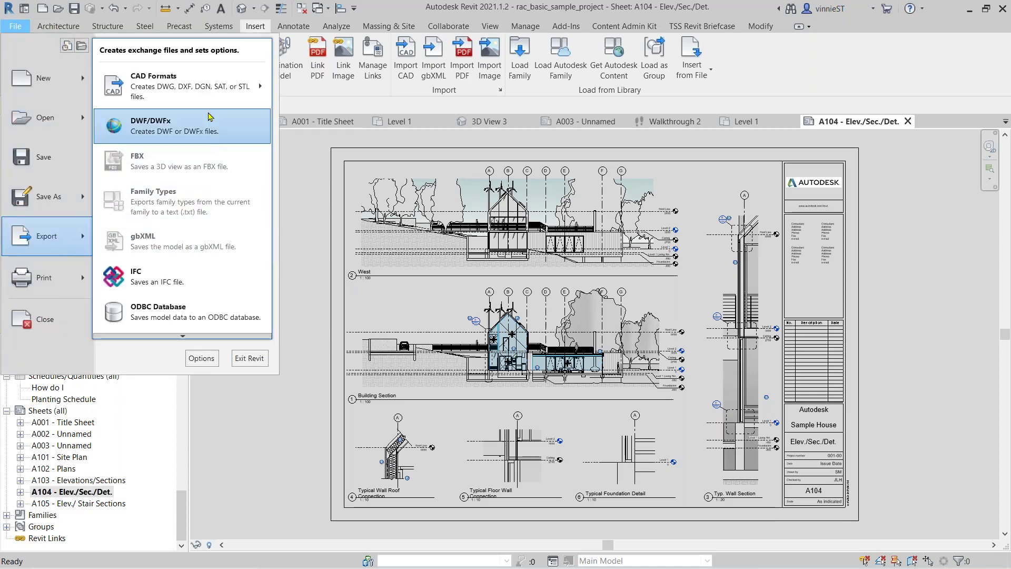
mouse_move(210, 83)
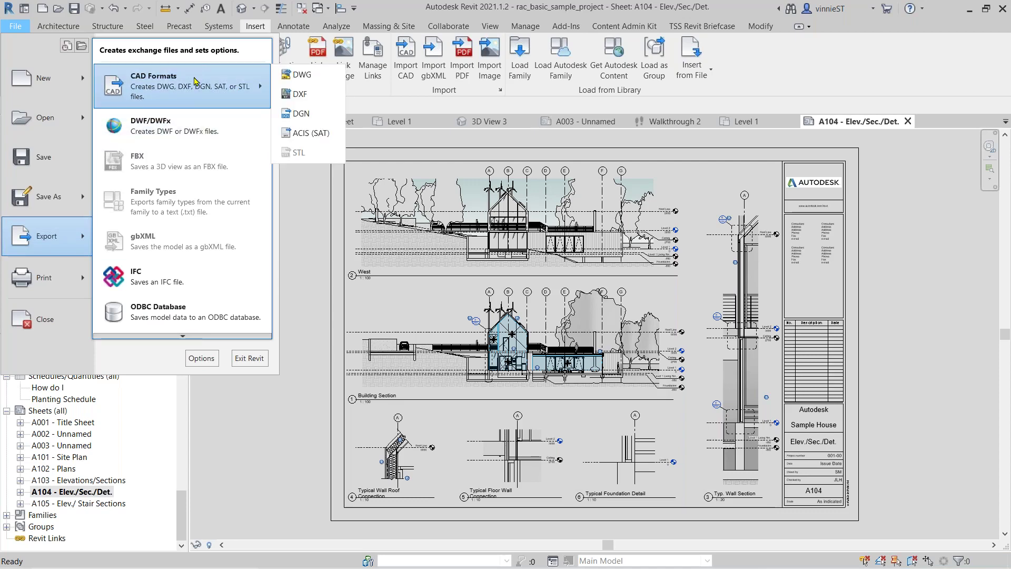
left_click(321, 77)
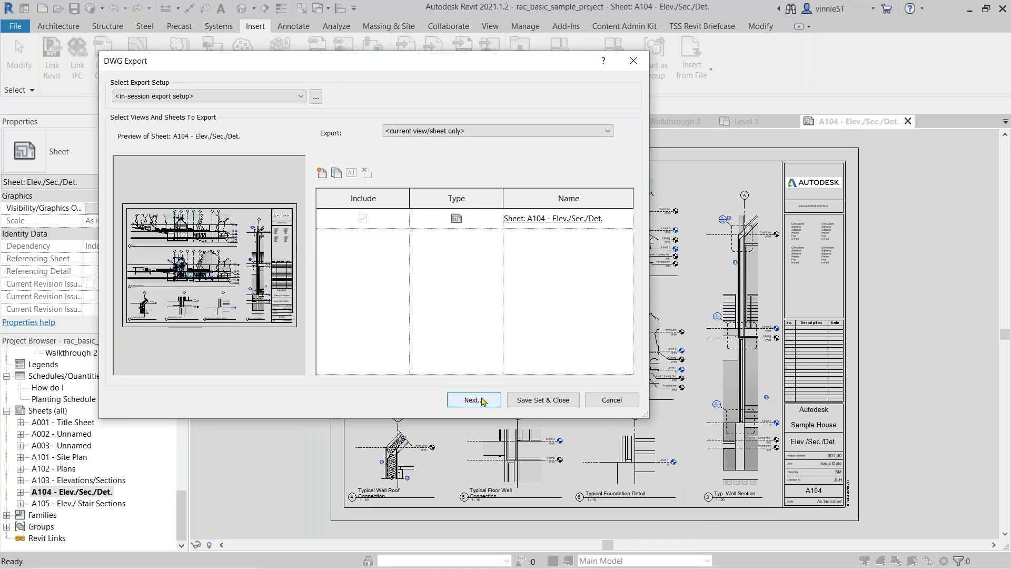
Set the export set to <current view/sheet only>.
left_click(577, 133)
left_click(577, 133)
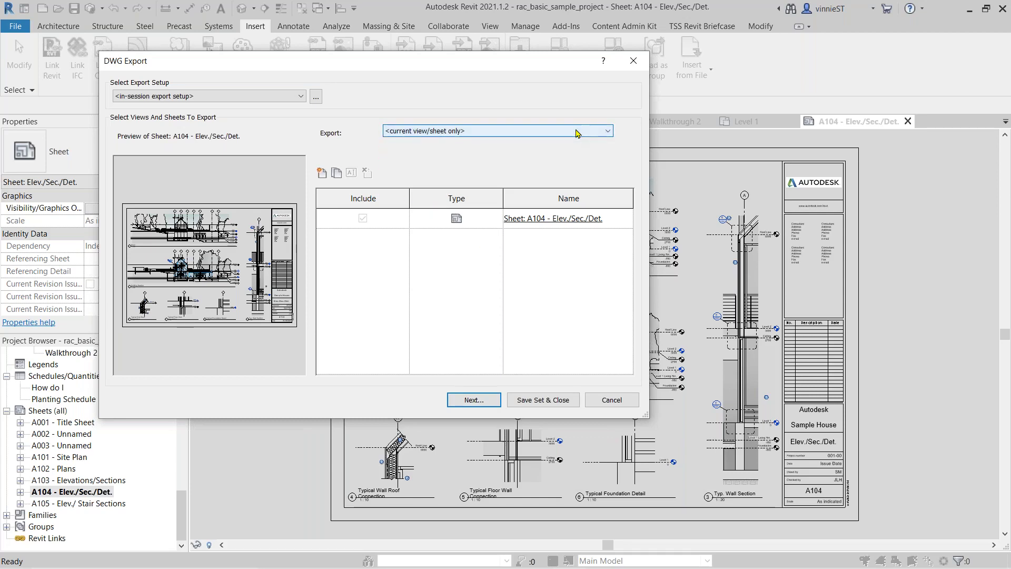
left_click(577, 133)
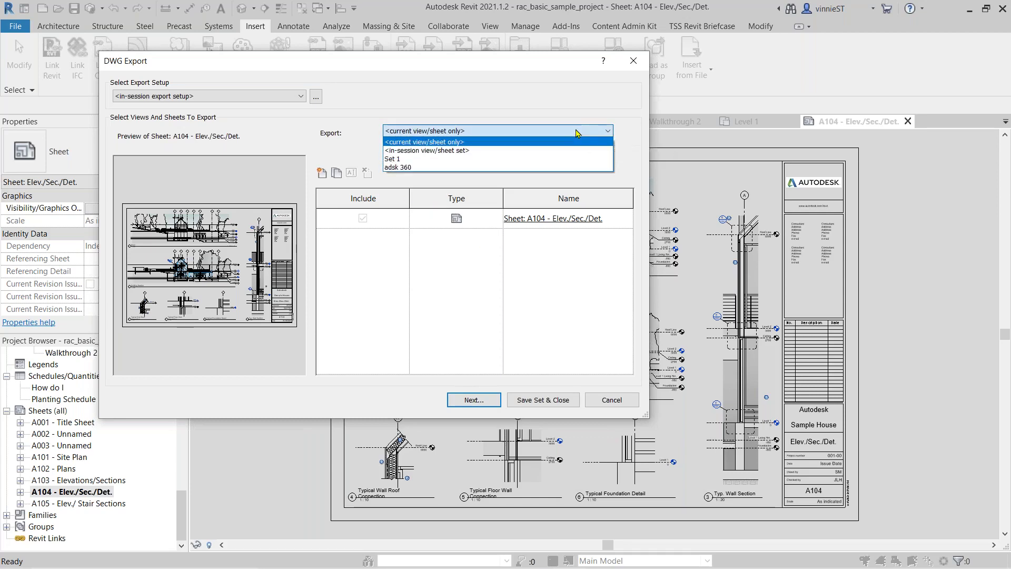
left_click(524, 150)
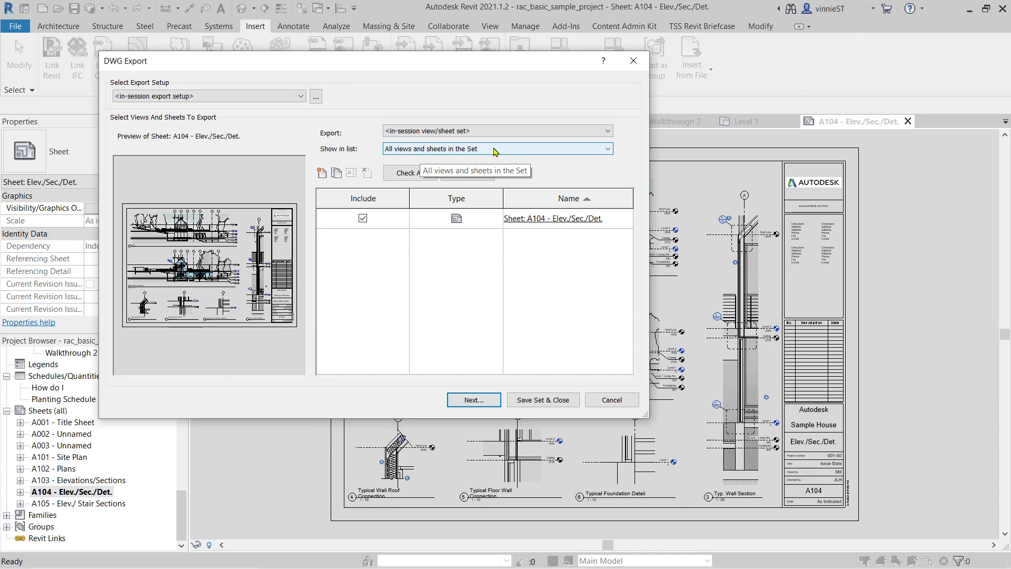
left_click(524, 131)
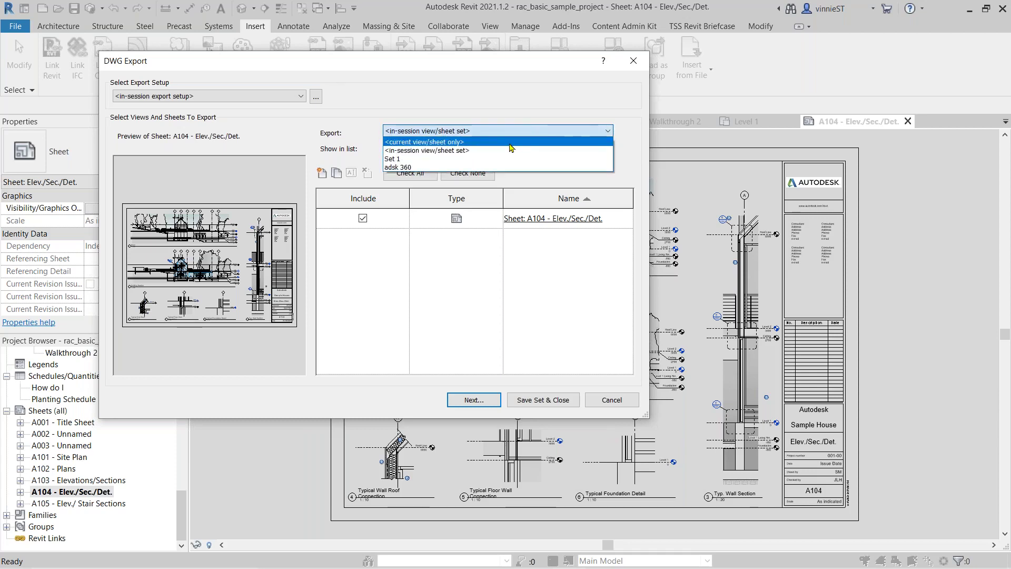
left_click(459, 140)
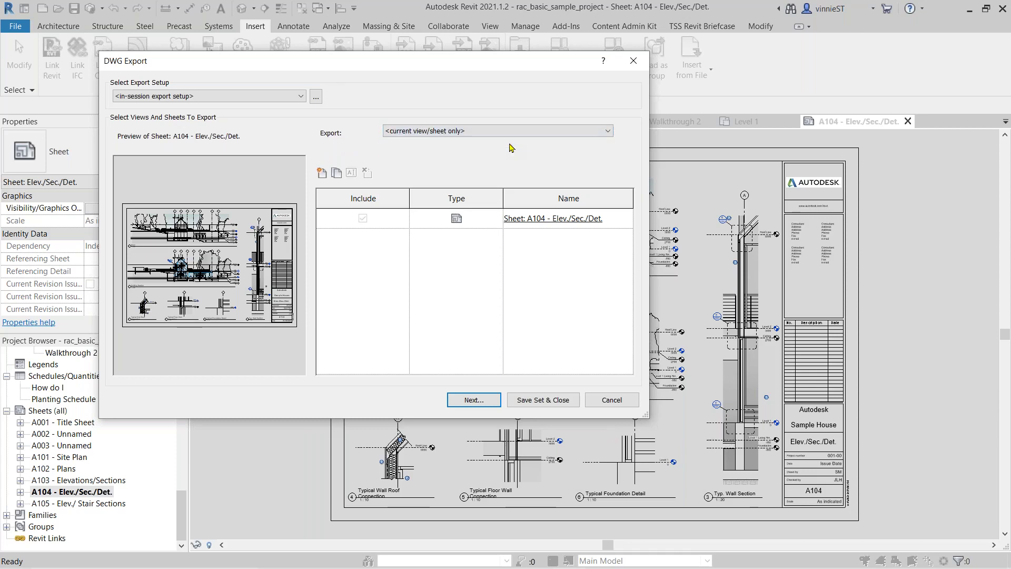
Export the sheet with file name prefix 'project 1' in the Intro to Revit folder.
left_click(480, 400)
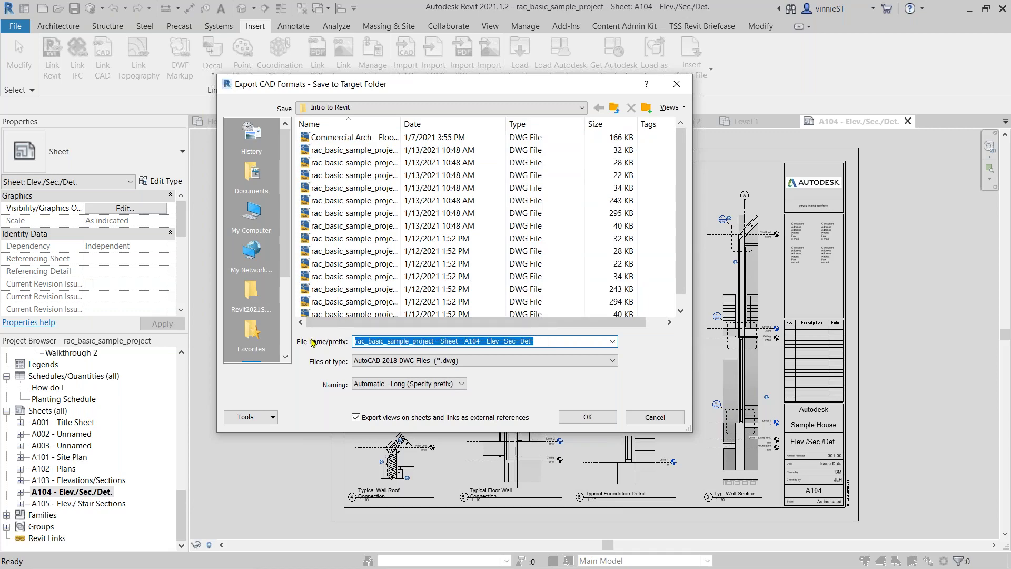
type("proje")
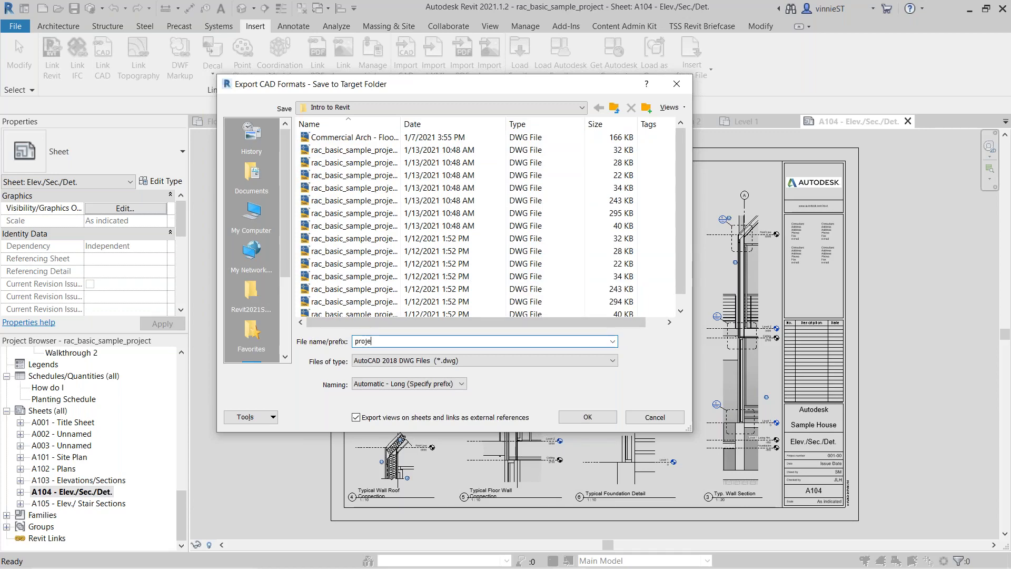
type("ct 1")
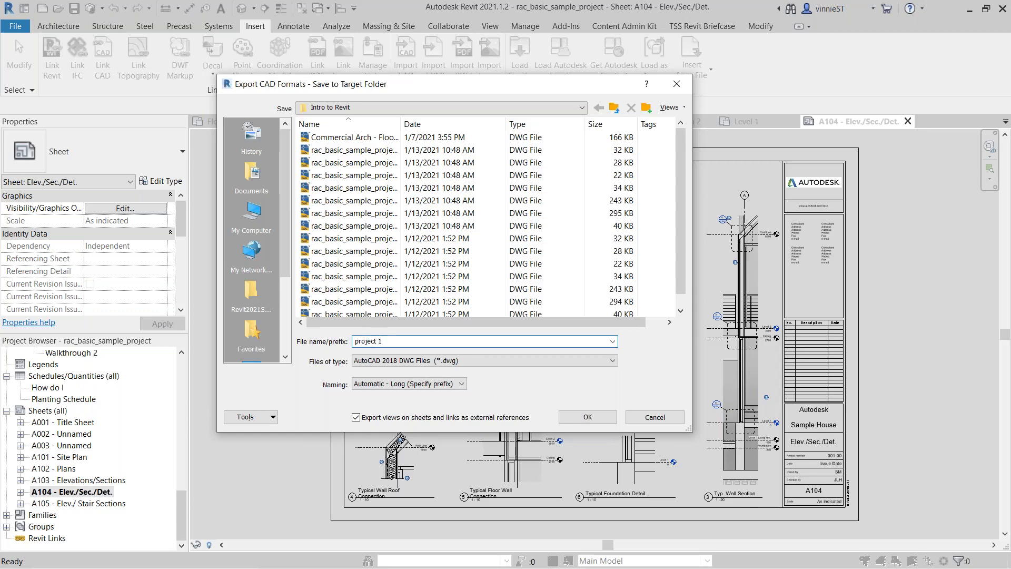
left_click(606, 418)
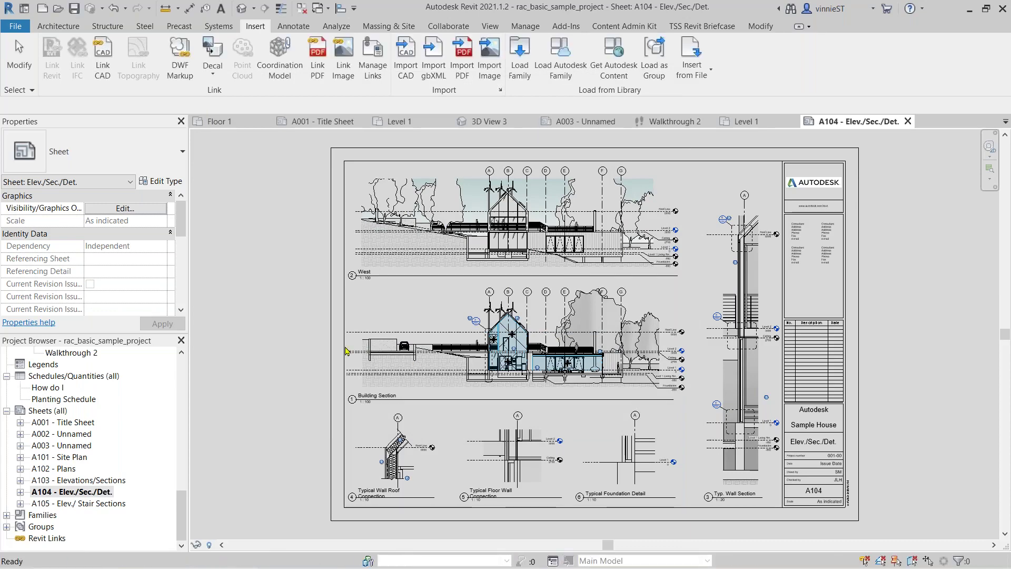
left_click(13, 26)
mouse_move(45, 121)
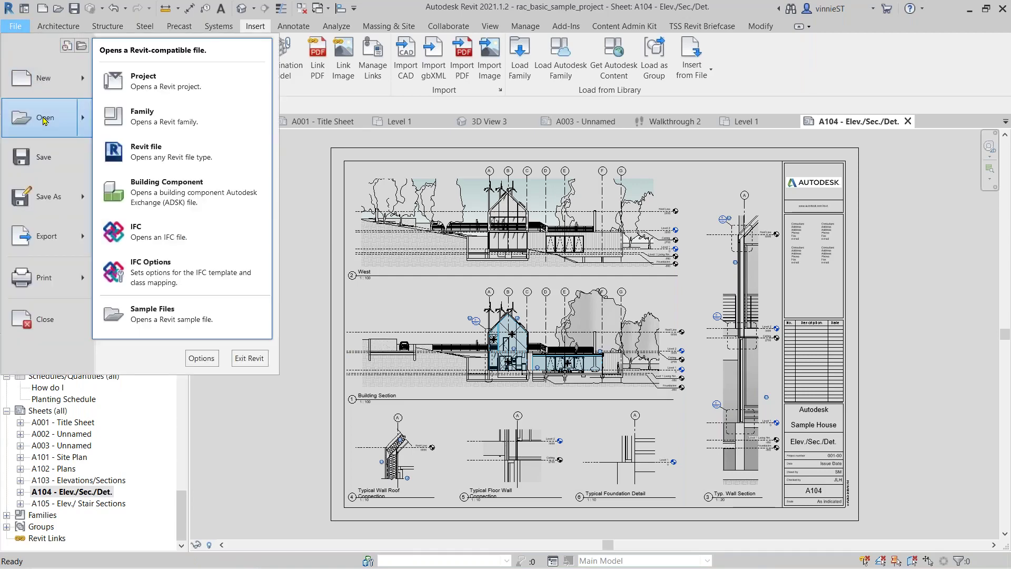
left_click(145, 85)
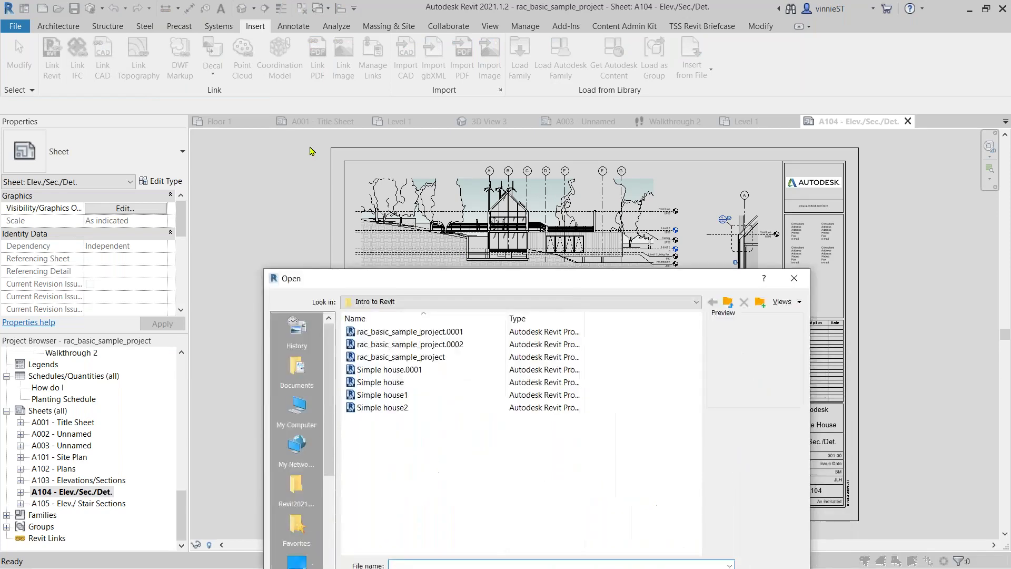
left_click_drag(398, 200, 274, 79)
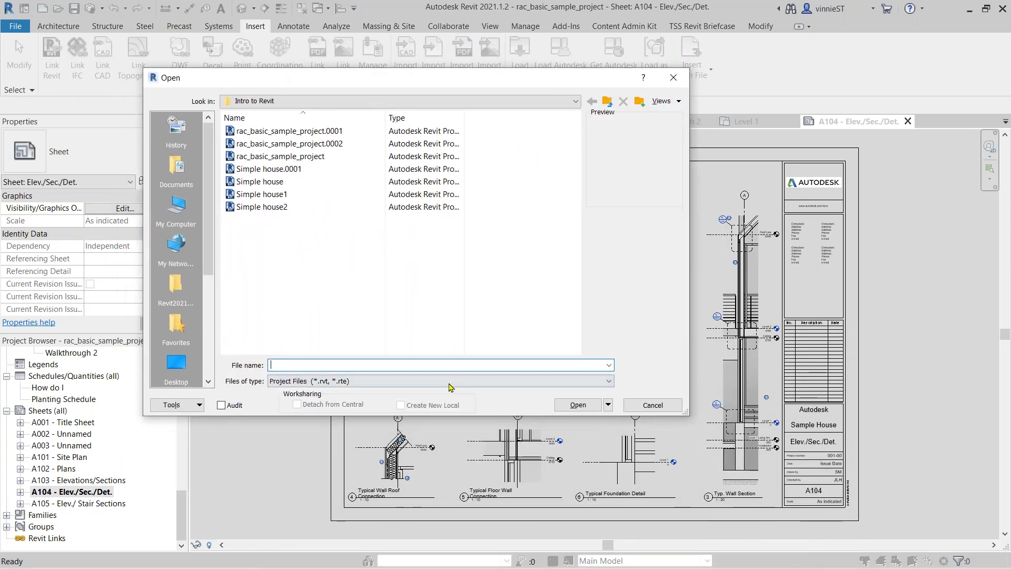
left_click(449, 380)
left_click(446, 381)
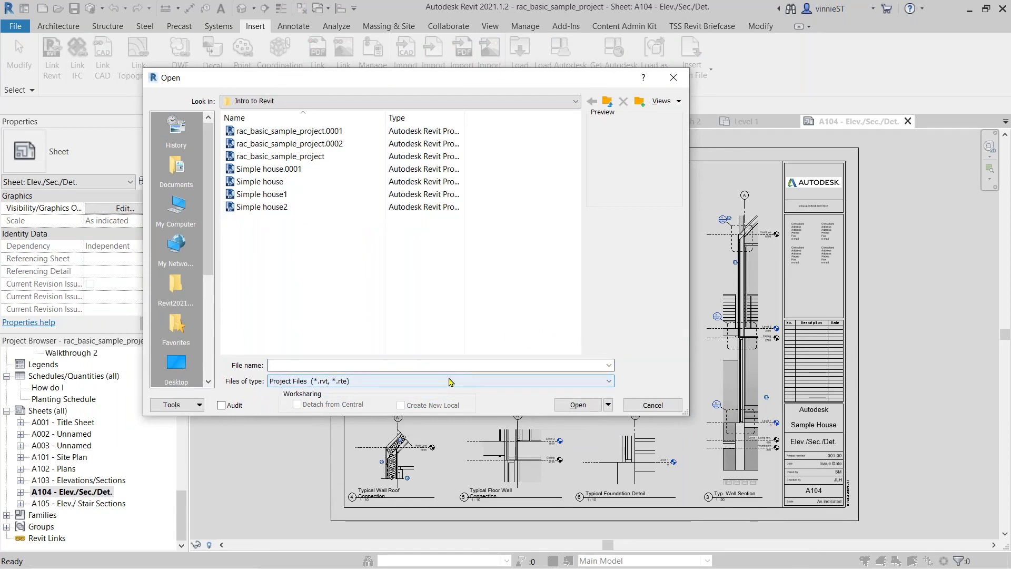
left_click(449, 381)
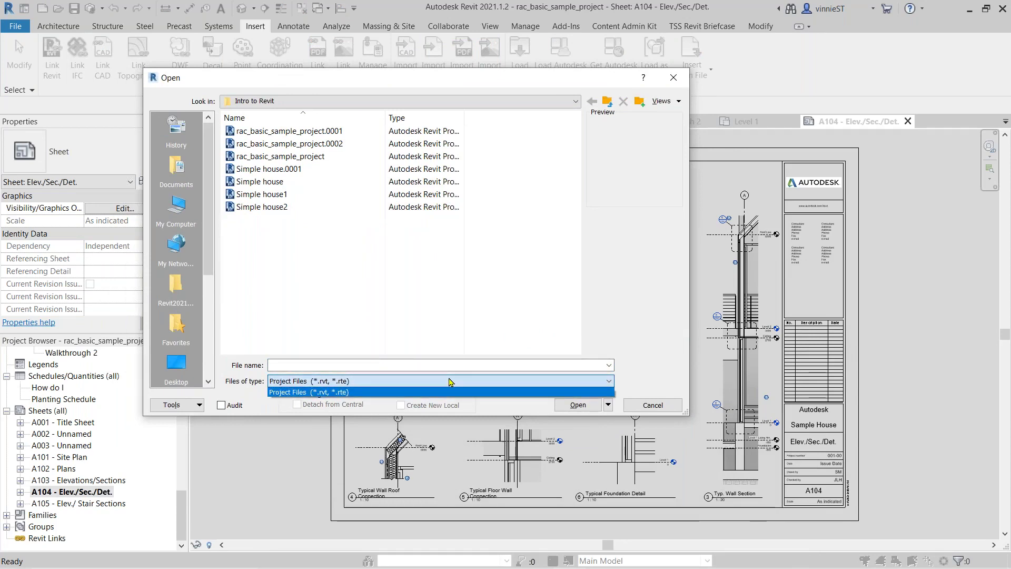
left_click(450, 381)
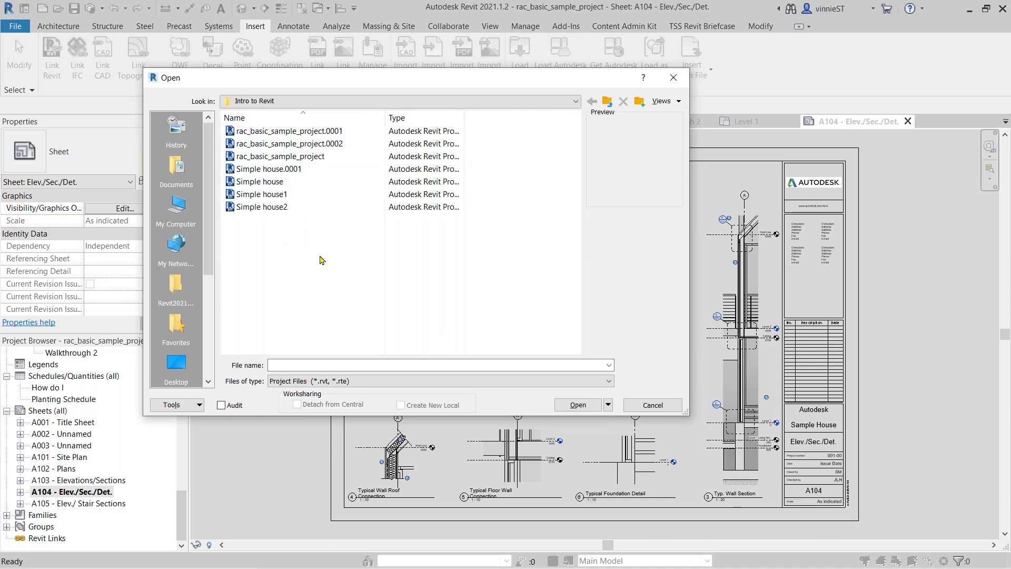
left_click(449, 381)
left_click(449, 393)
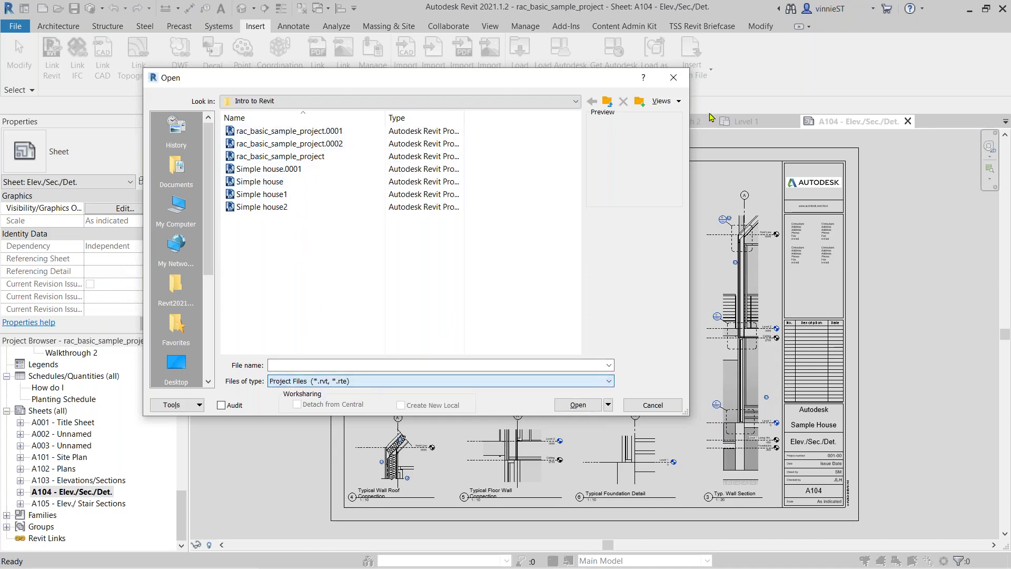
left_click(673, 77)
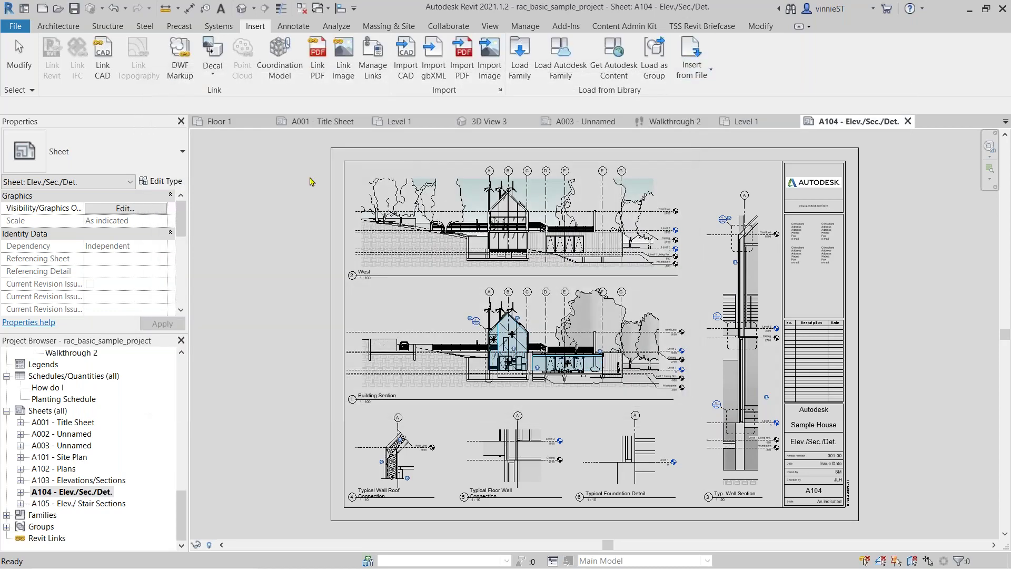
left_click(18, 26)
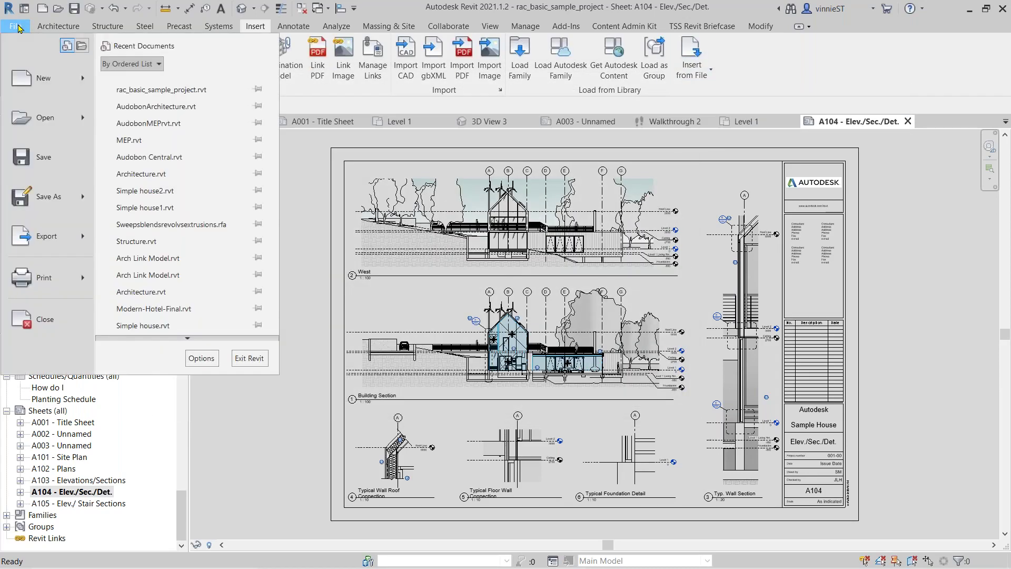
mouse_move(48, 115)
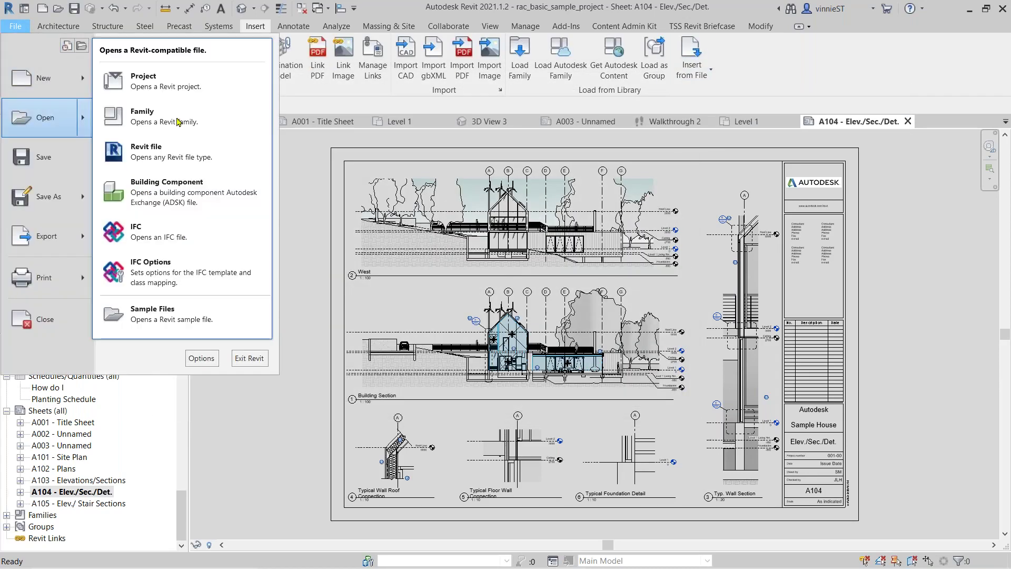
left_click(161, 79)
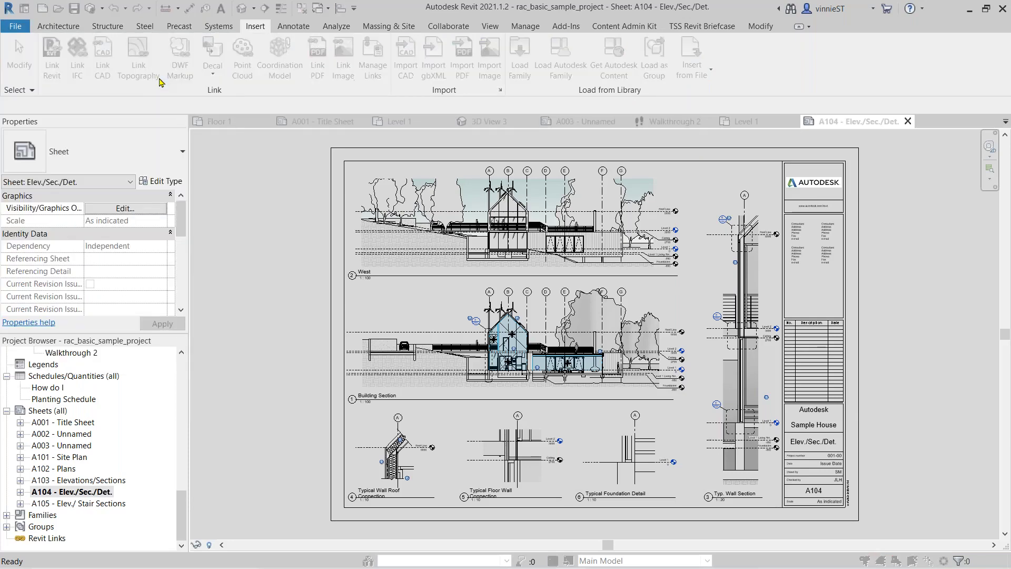
left_click(376, 382)
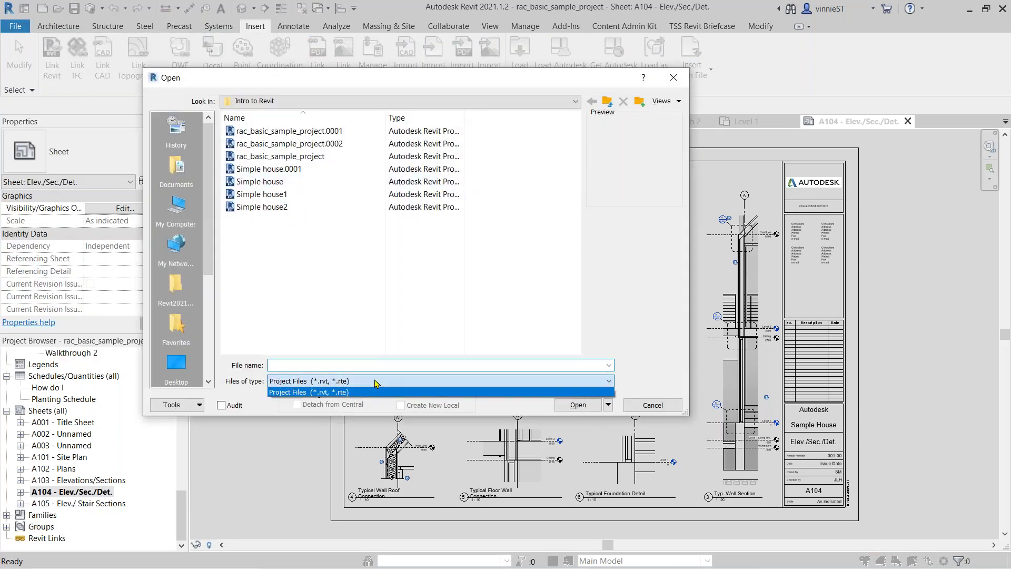
left_click(376, 382)
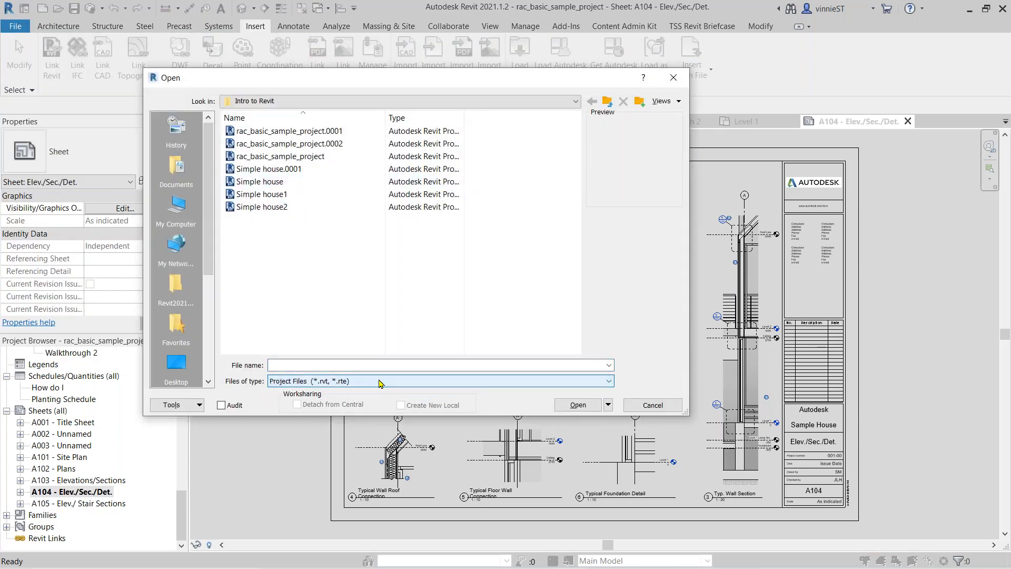
left_click(673, 77)
scroll(267, 212, "down", 3)
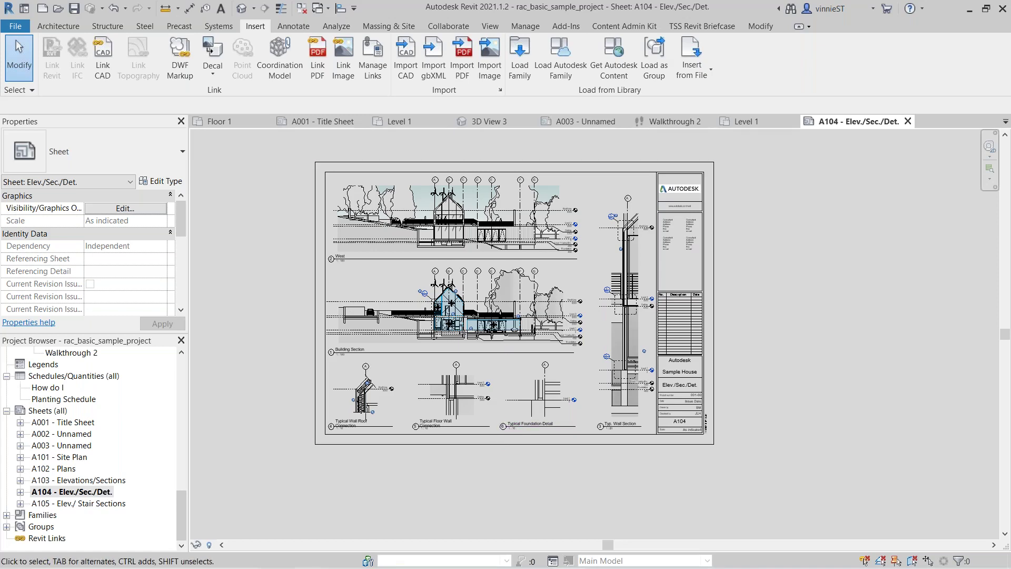
key("super+e")
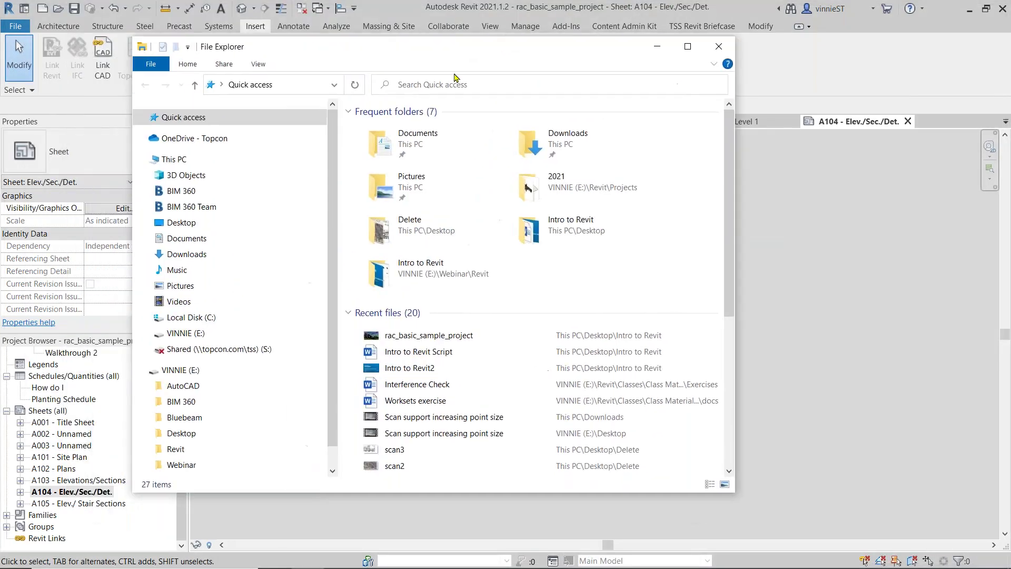
left_click(184, 223)
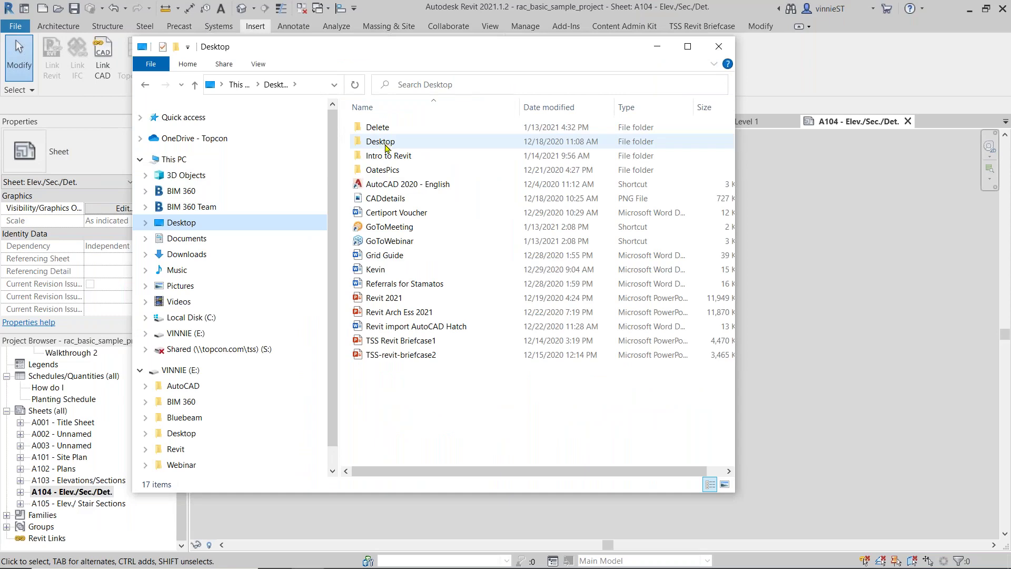
double_click(388, 155)
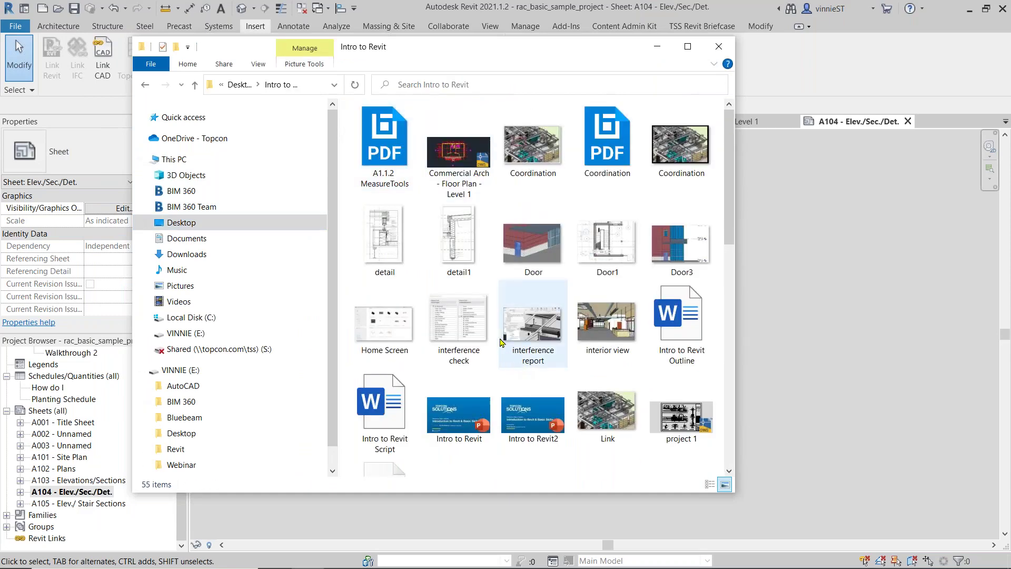
scroll(497, 316, "down", 10)
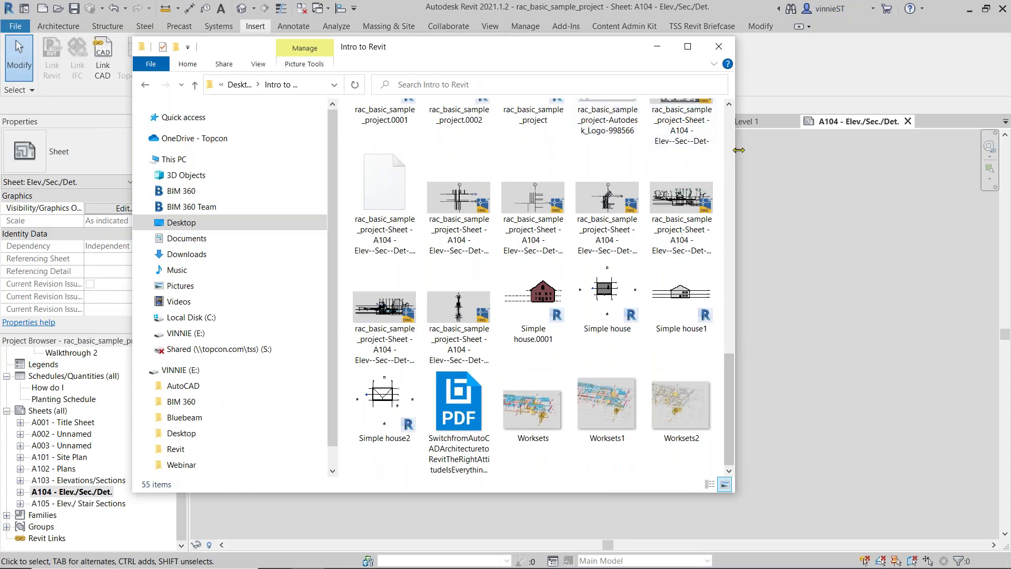
left_click_drag(735, 150, 850, 153)
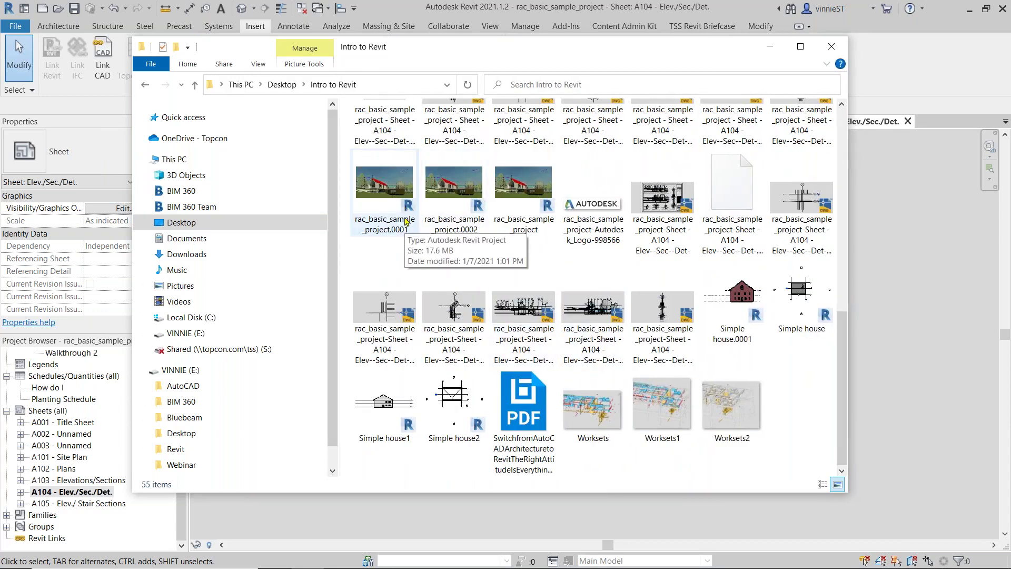
scroll(406, 221, "up", 2)
scroll(406, 221, "up", 3)
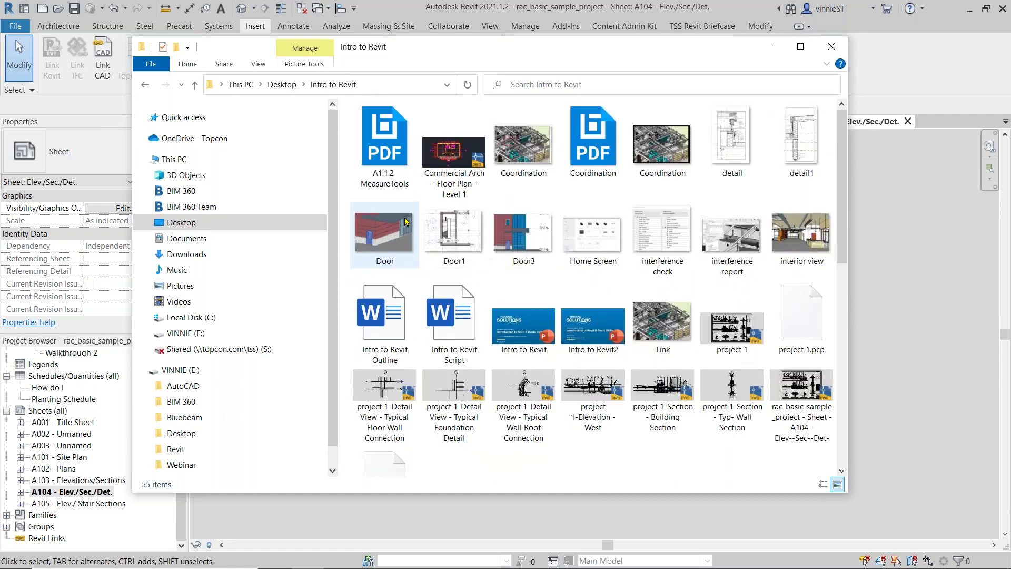
scroll(406, 221, "down", 3)
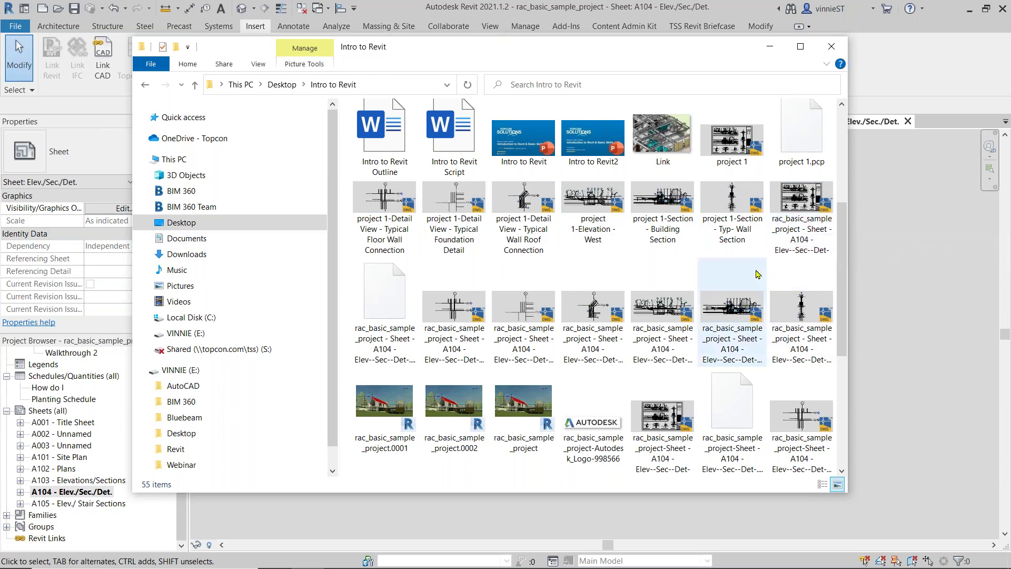
left_click(831, 46)
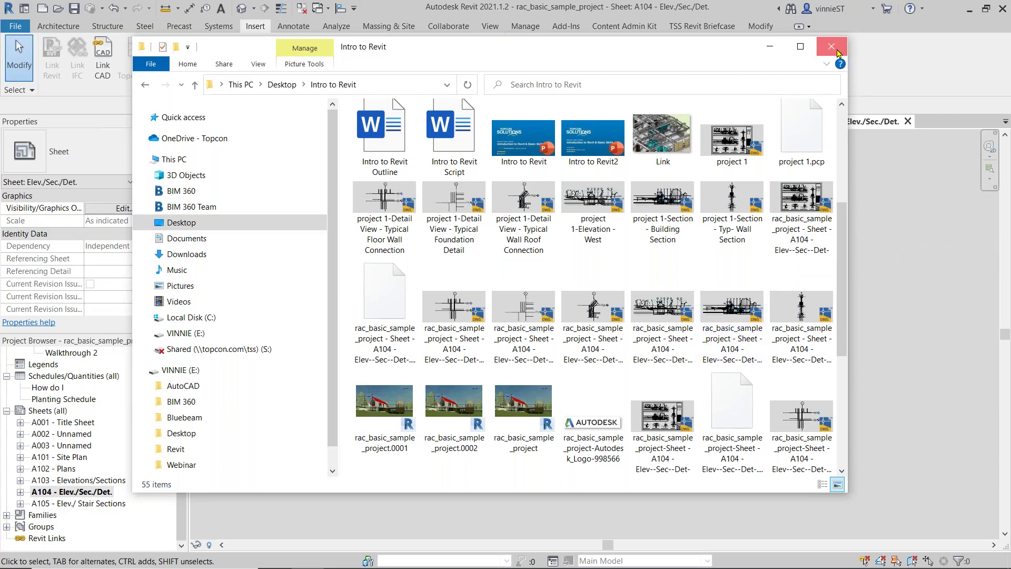
Recentre sheet A104 and bring up the File menu's New options.
scroll(502, 264, "down", 2)
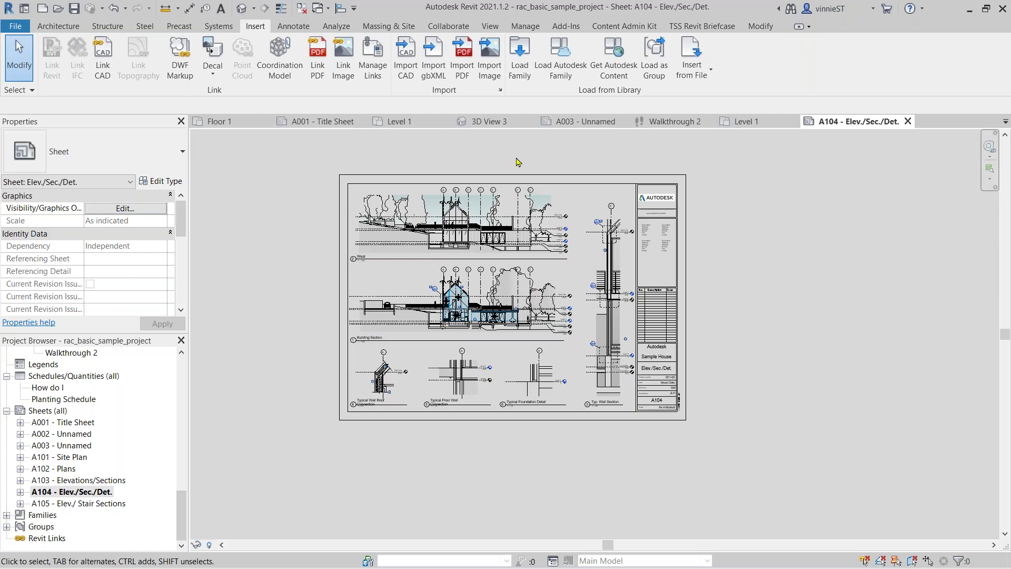
middle_click_drag(483, 157, 514, 178)
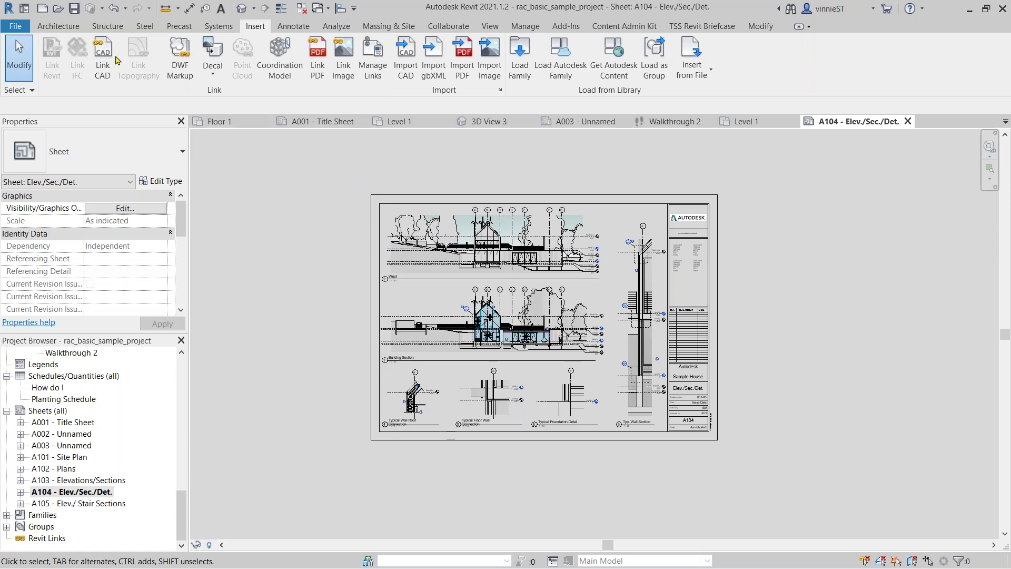
left_click(14, 28)
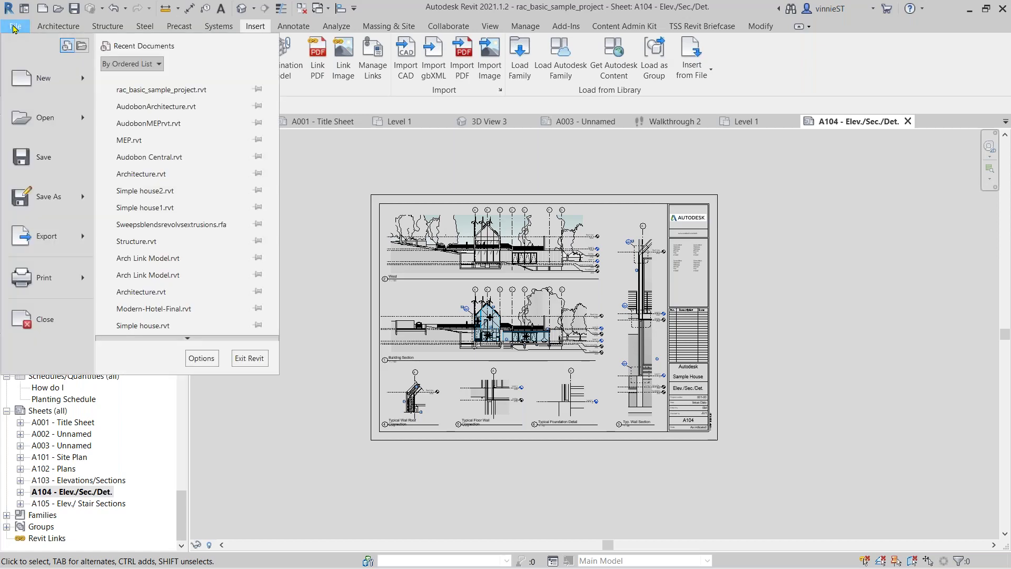
mouse_move(45, 81)
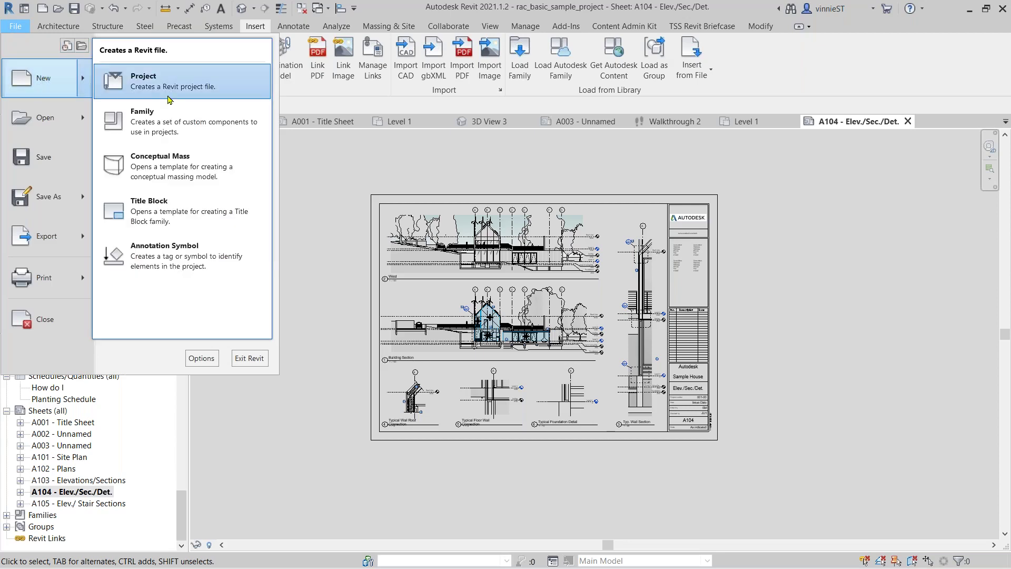
Create a new project from the Imperial-Construction Template and start Insert > Link PDF.
left_click(172, 83)
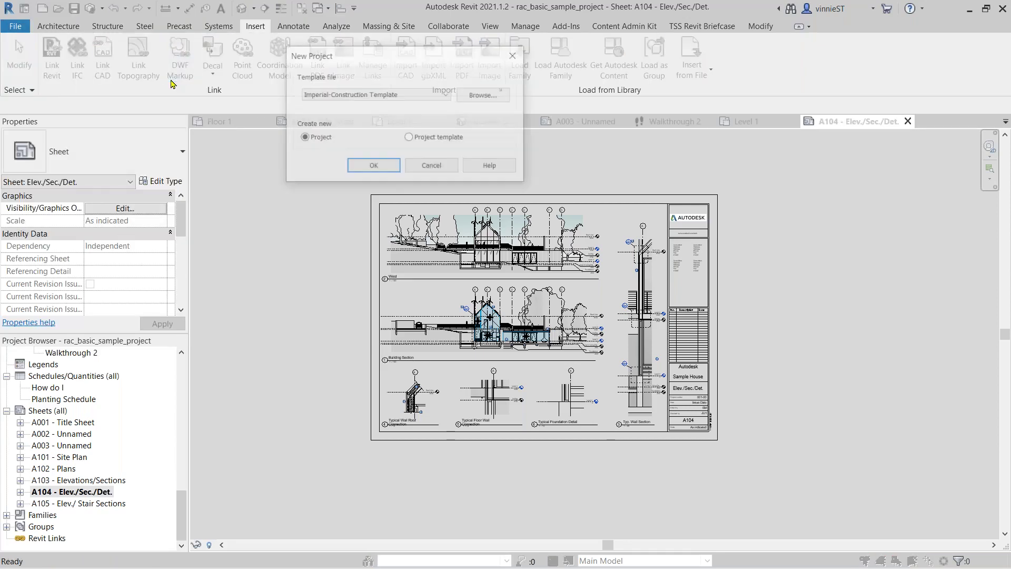
left_click(383, 167)
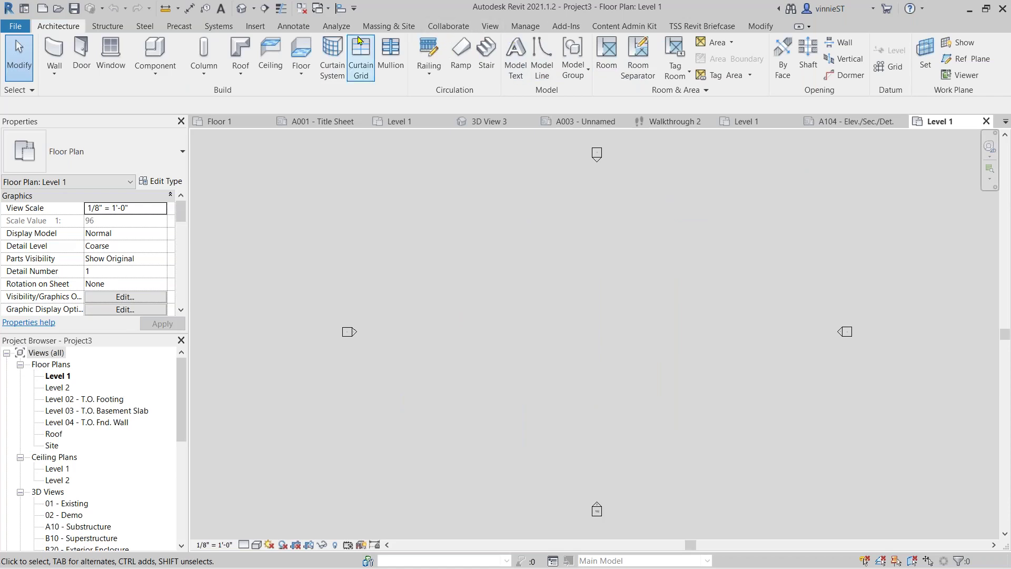
left_click(255, 26)
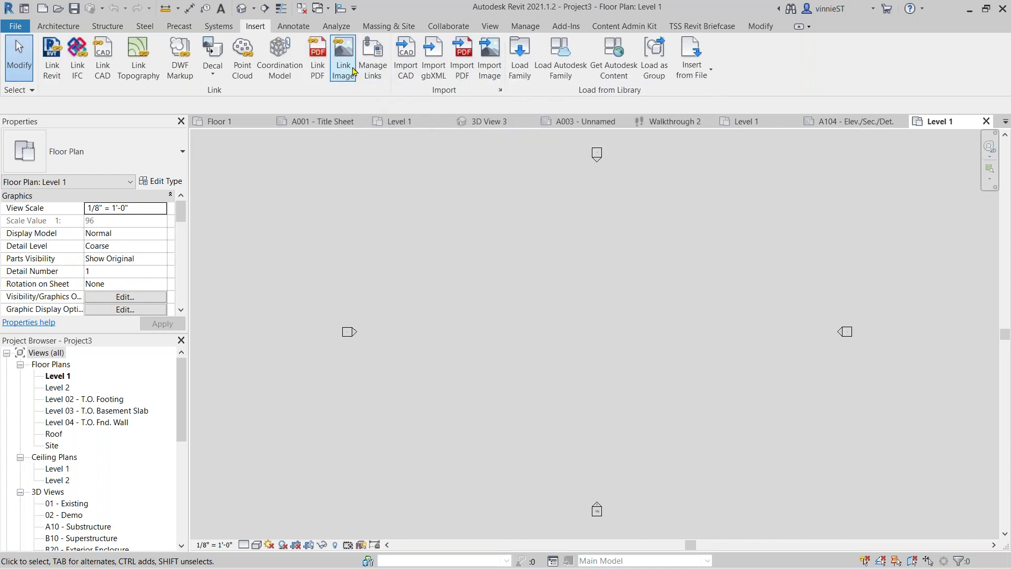
left_click(317, 64)
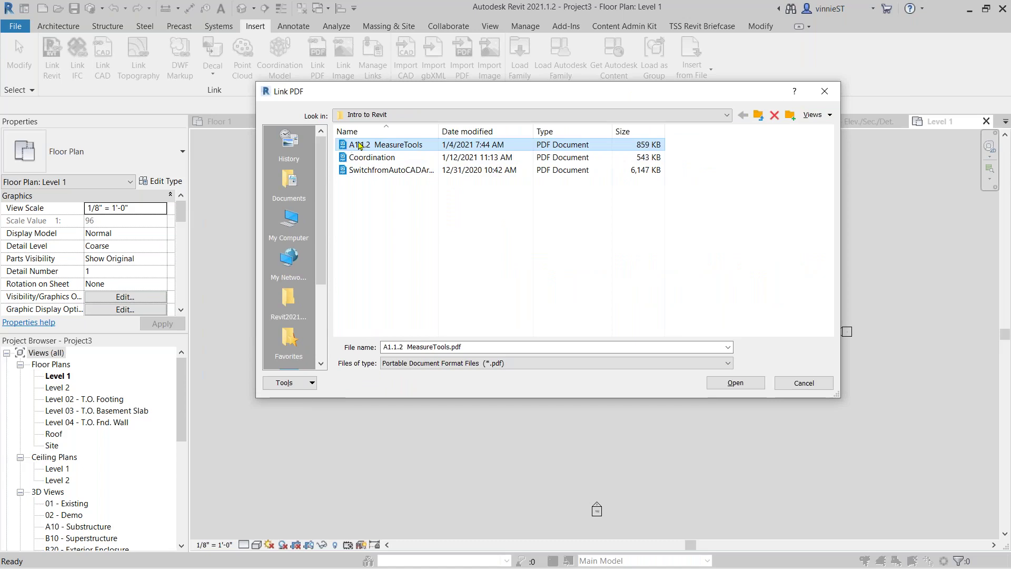
Choose A1.1.2 MeasureTools.pdf in the Link PDF dialog.
left_click(388, 146)
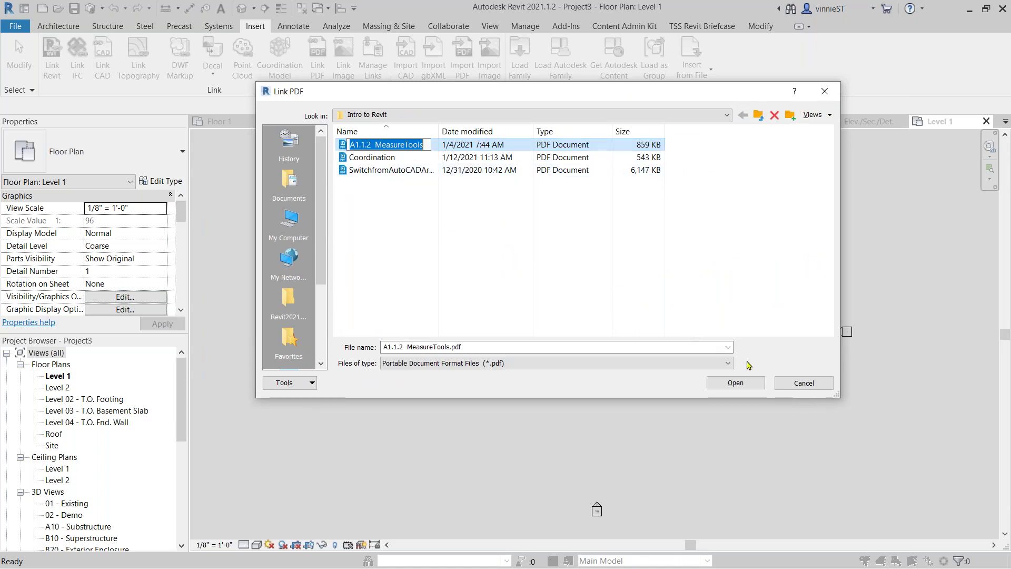
left_click(739, 384)
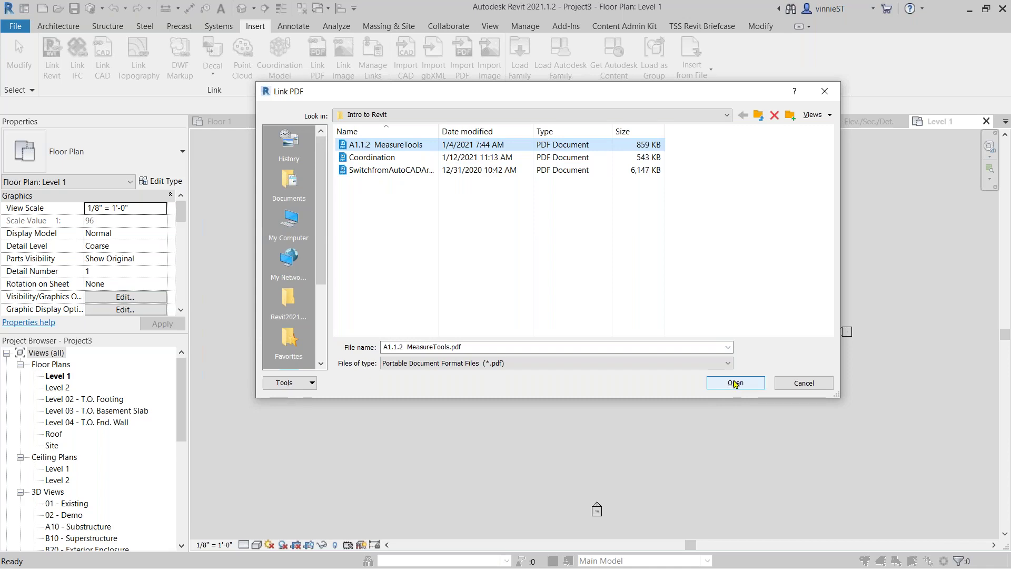
left_click(735, 383)
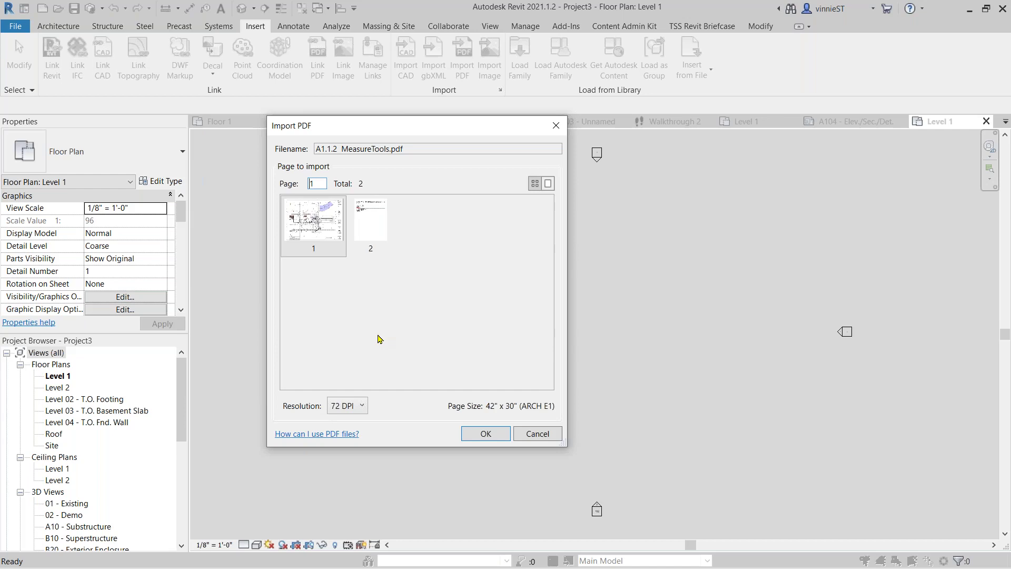
Import page 1 of the PDF at 300 DPI resolution.
left_click(363, 404)
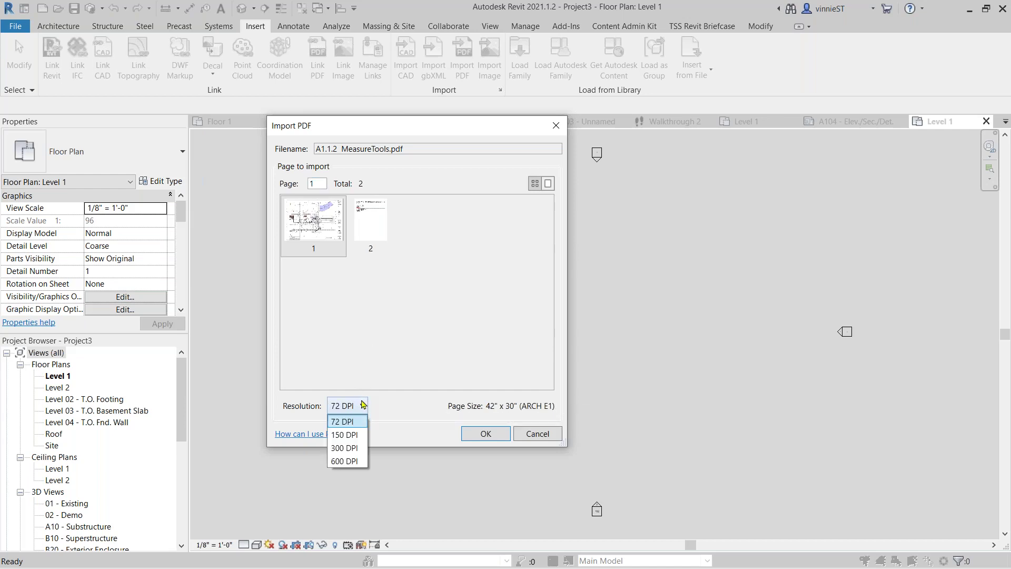
left_click(347, 449)
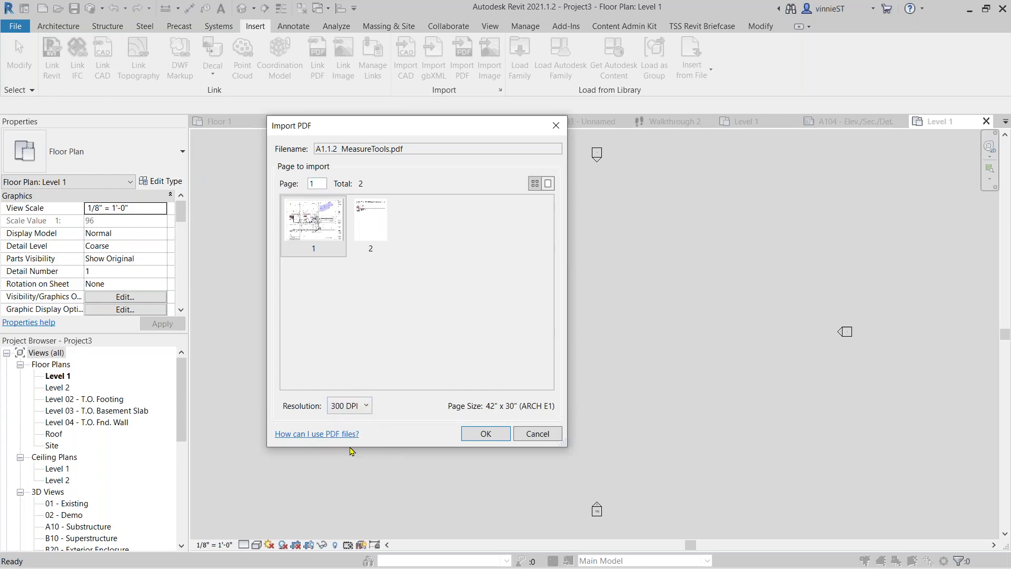
left_click(367, 410)
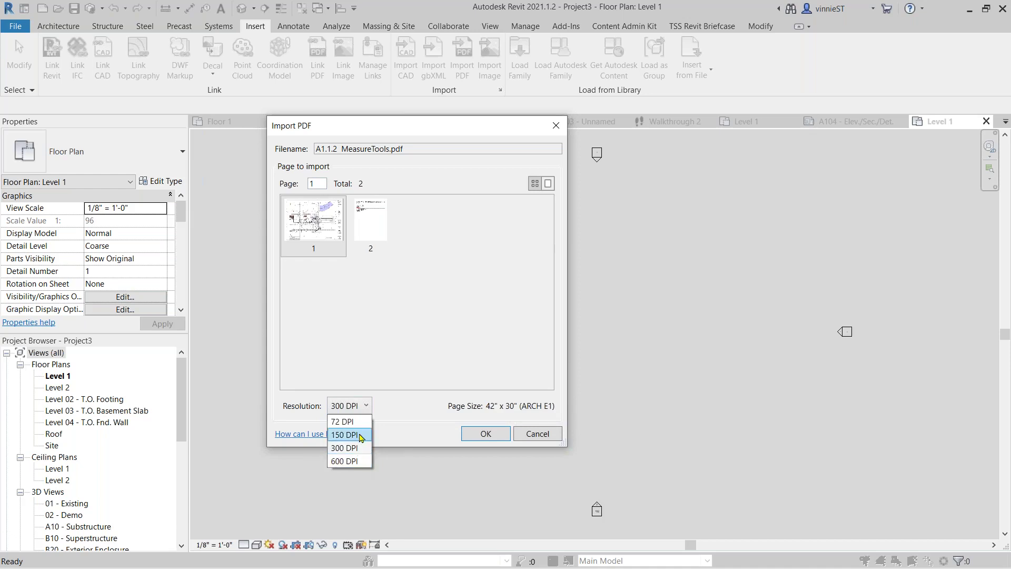
left_click(364, 448)
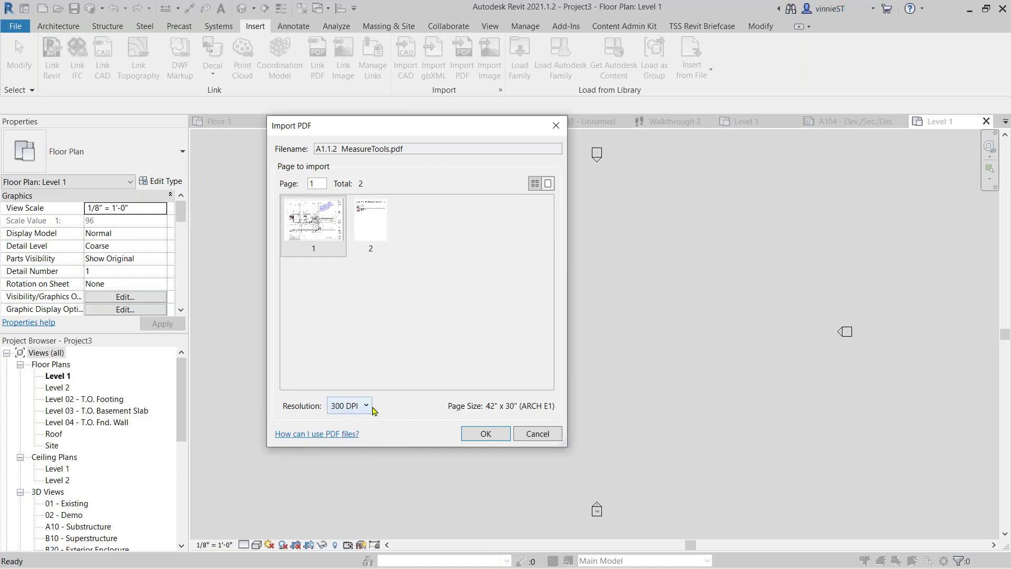
left_click(485, 434)
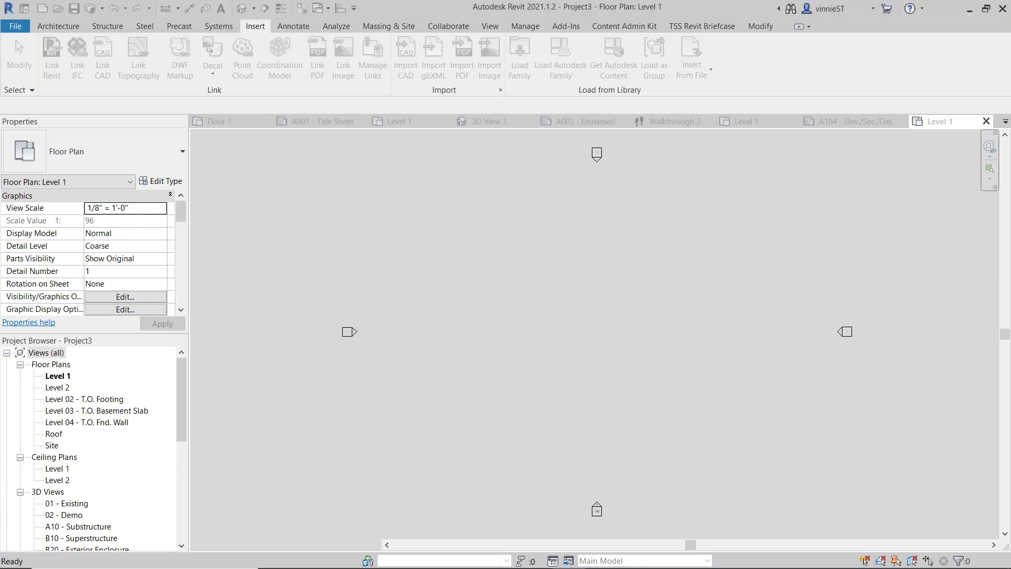
Place the A1.1.2 MeasureTools PDF page as a raster image in the Level 1 plan.
scroll(601, 344, "down", 3)
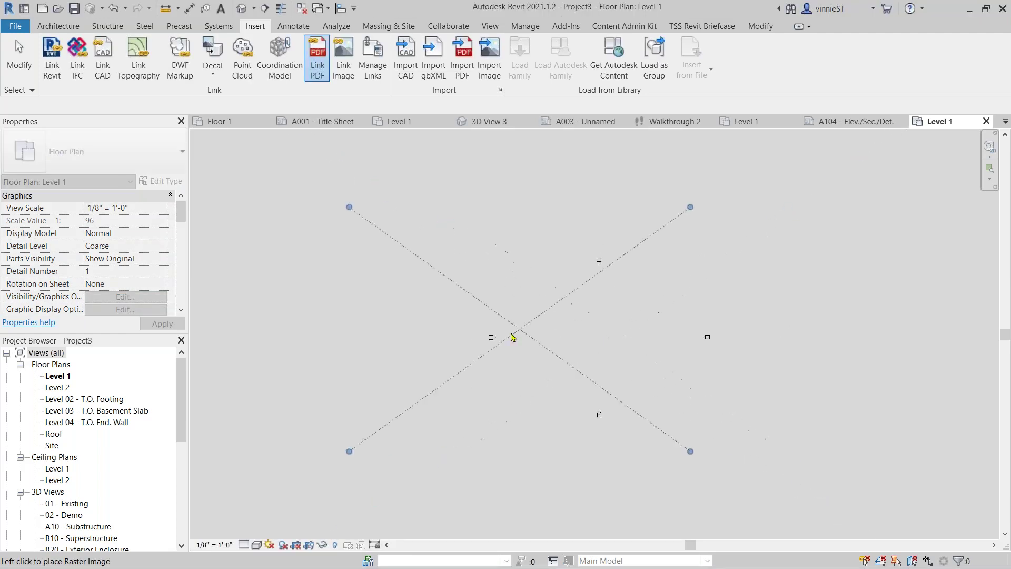
scroll(590, 339, "down", 4)
scroll(592, 337, "up", 2)
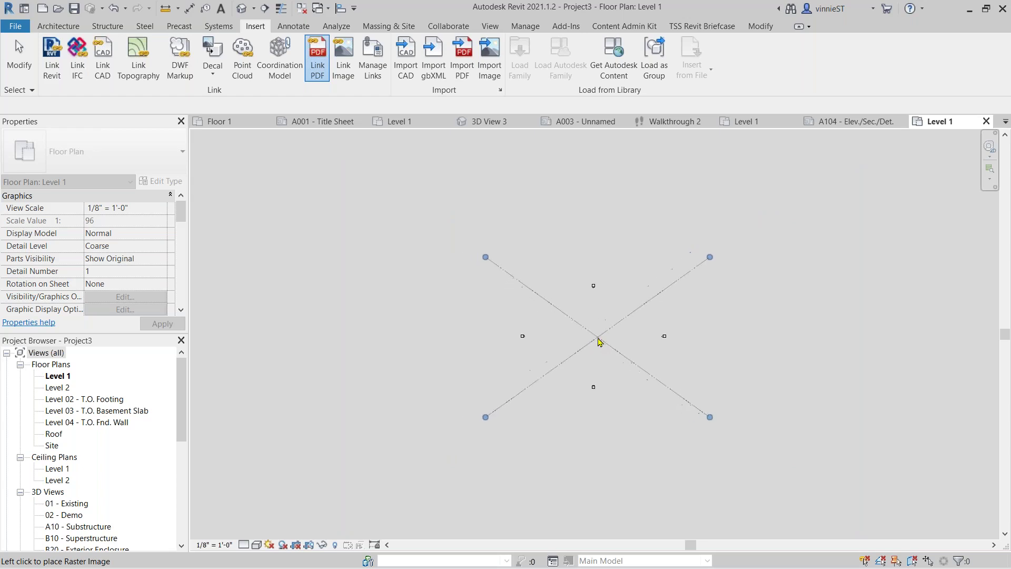
left_click(596, 339)
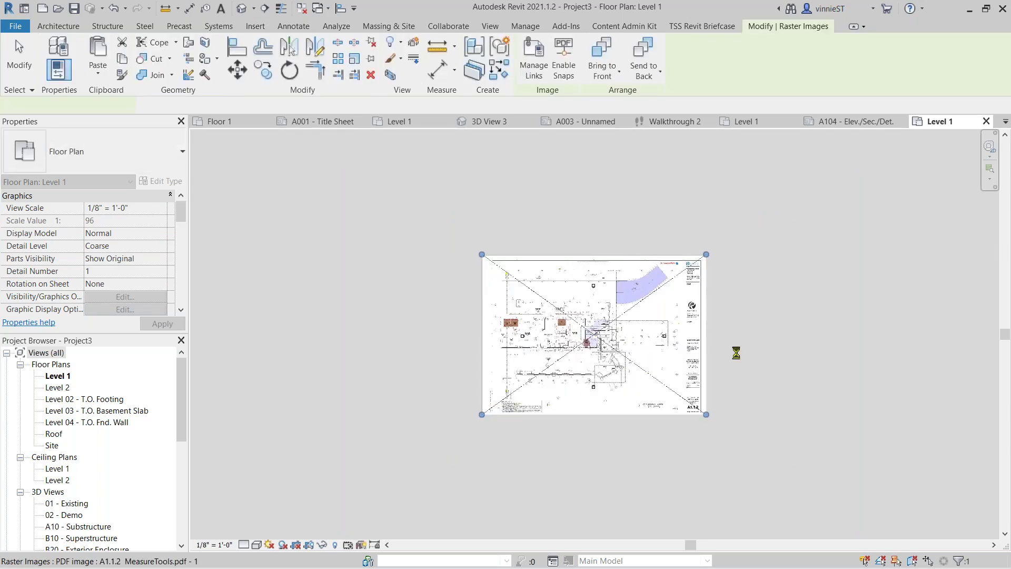
scroll(594, 337, "up", 2)
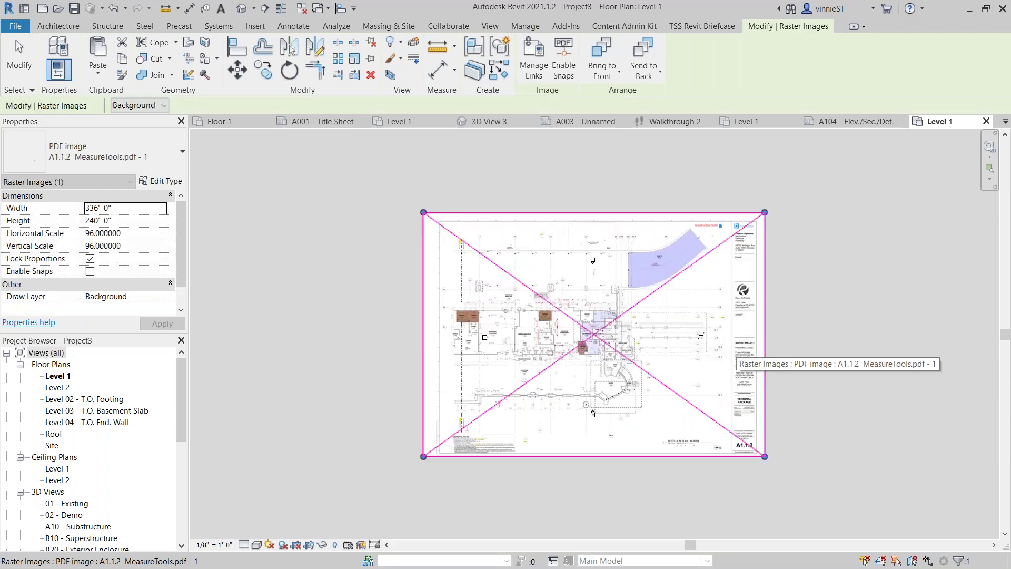
key("Escape")
scroll(594, 337, "up", 1)
scroll(594, 337, "up", 8)
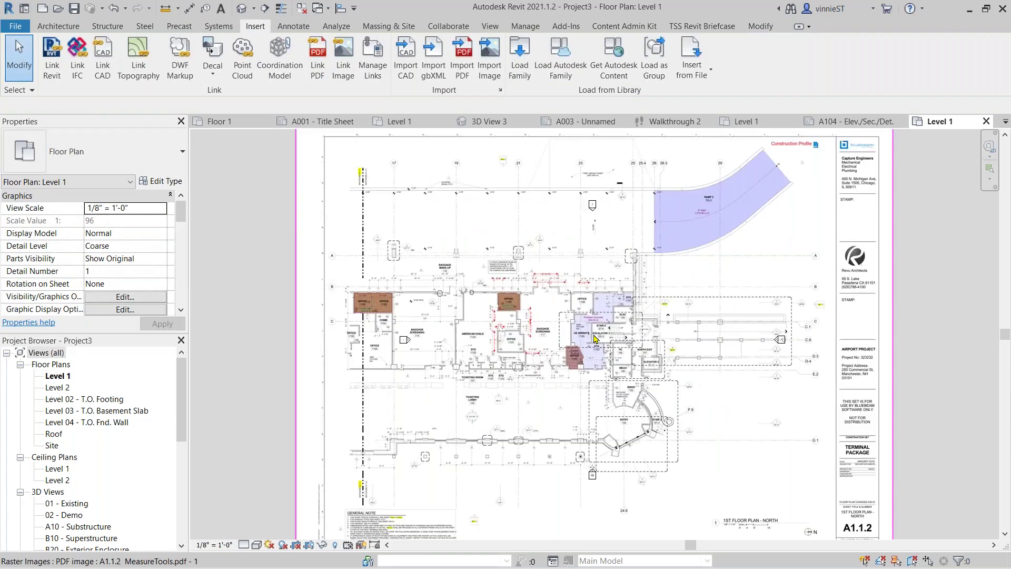
scroll(637, 307, "up", 6)
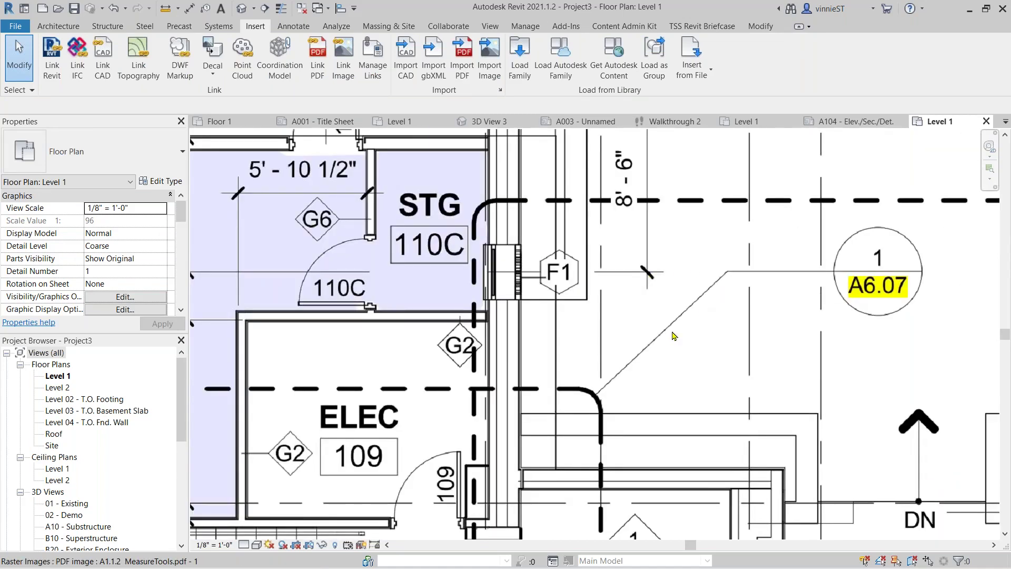
scroll(682, 419, "up", 8)
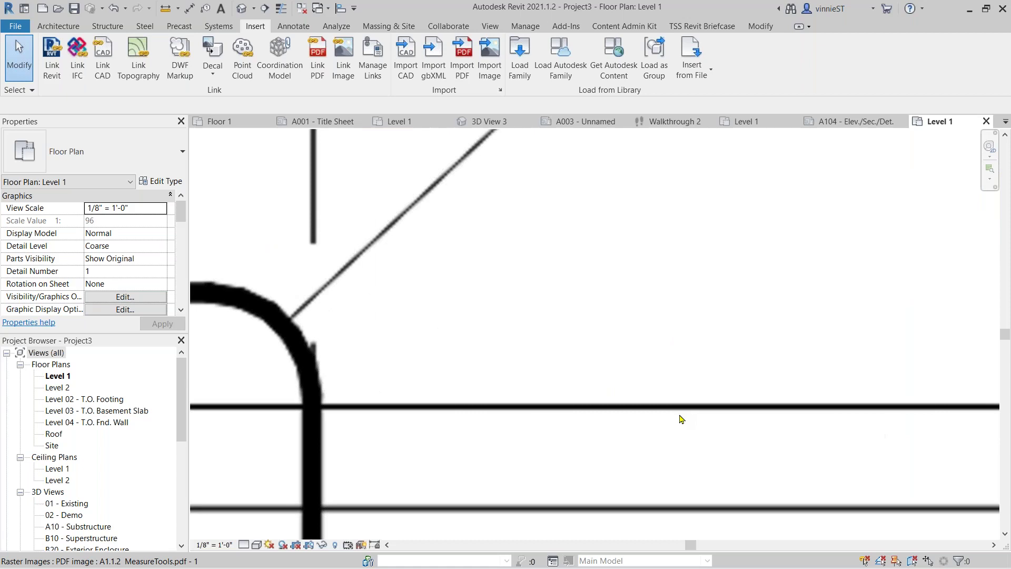
scroll(627, 419, "up", 2)
scroll(576, 406, "down", 5)
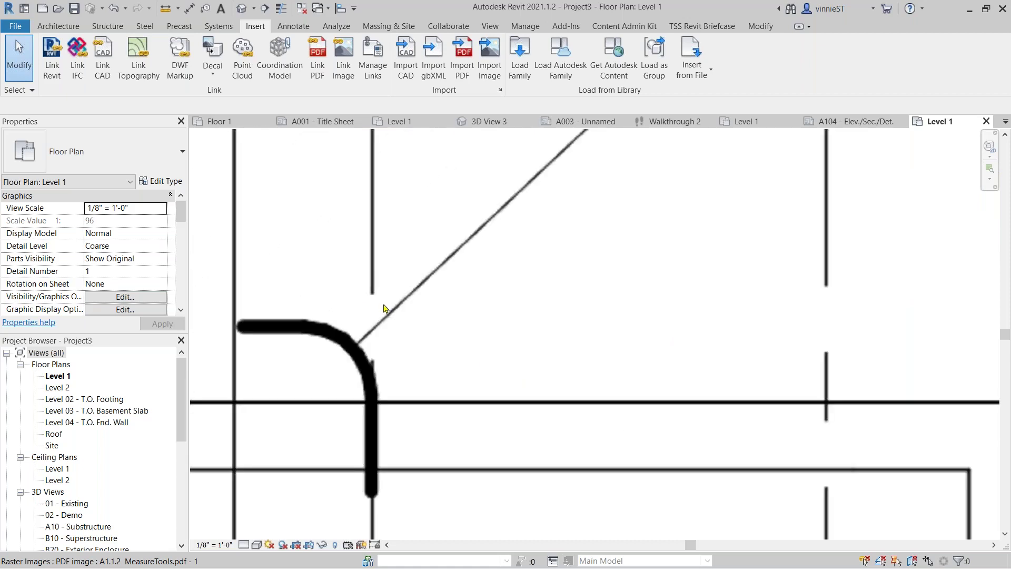
scroll(384, 314, "up", 6)
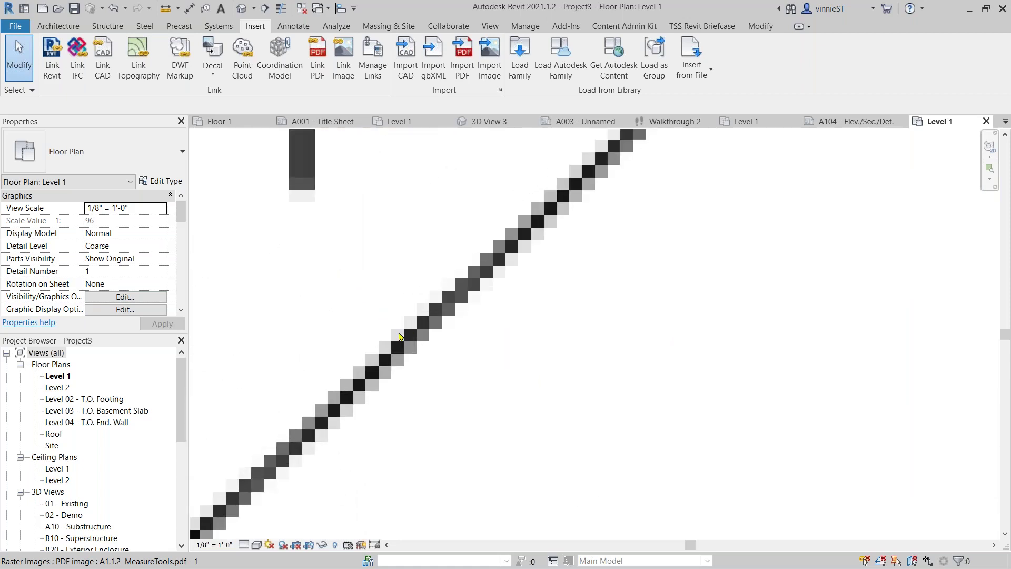
scroll(399, 337, "down", 8)
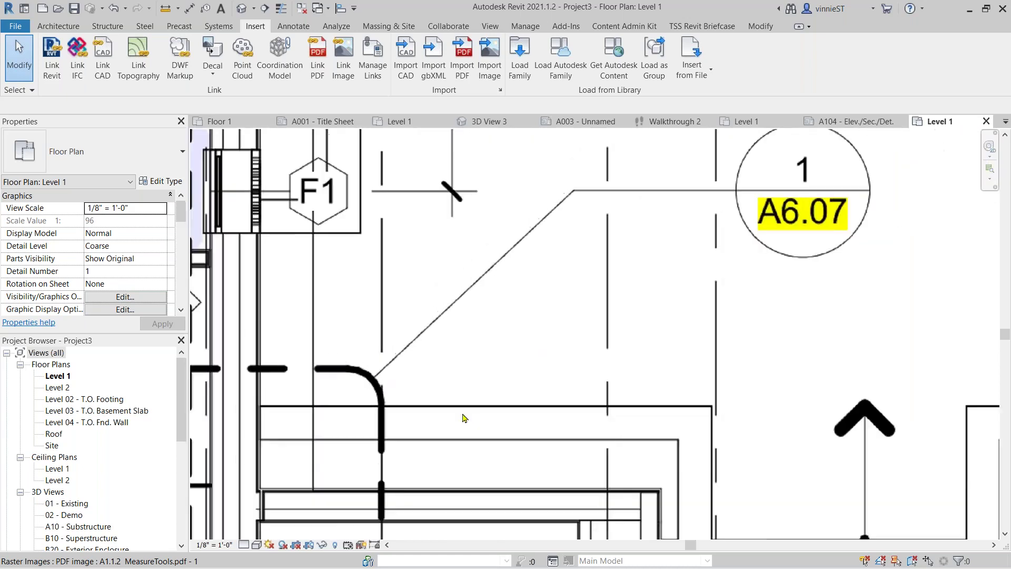
scroll(464, 418, "up", 8)
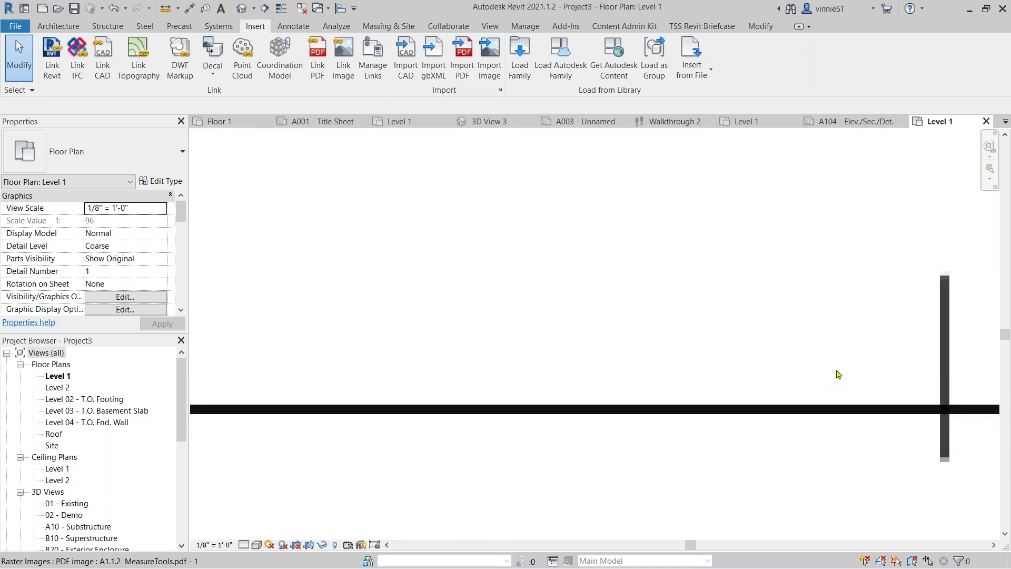
scroll(910, 375, "down", 8)
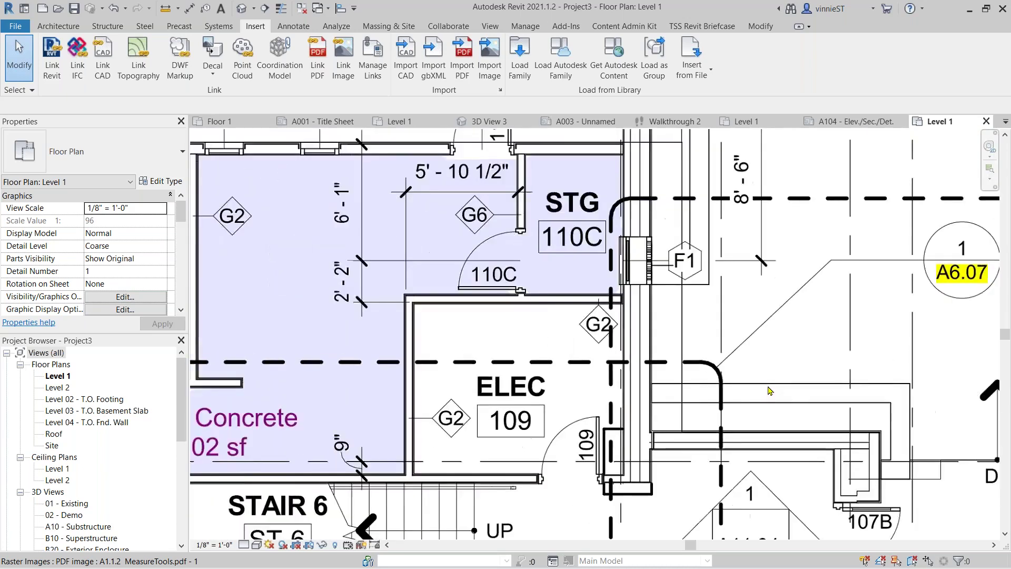
scroll(769, 390, "down", 10)
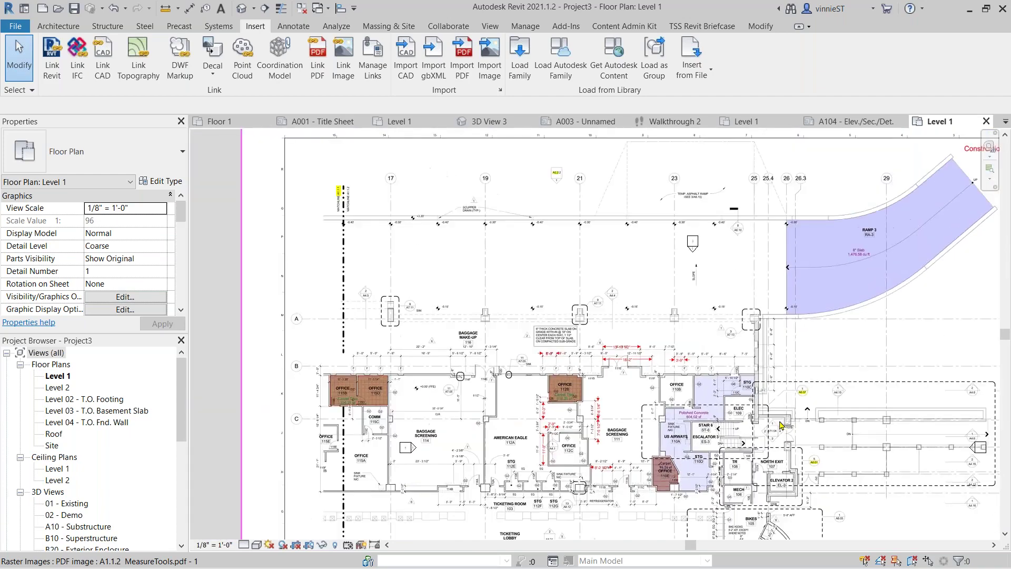
scroll(781, 425, "down", 6)
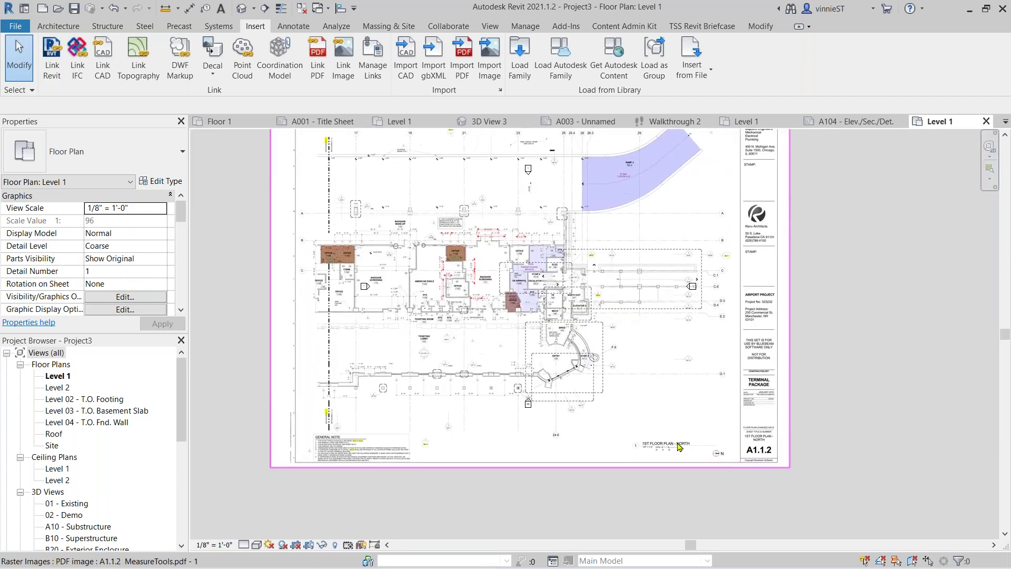
scroll(679, 447, "up", 5)
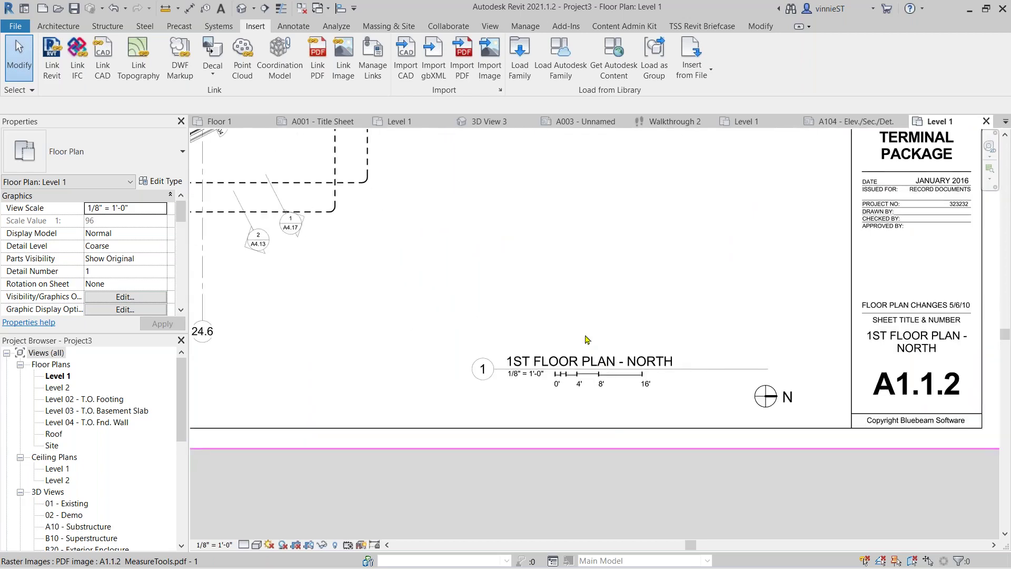
scroll(587, 339, "up", 5)
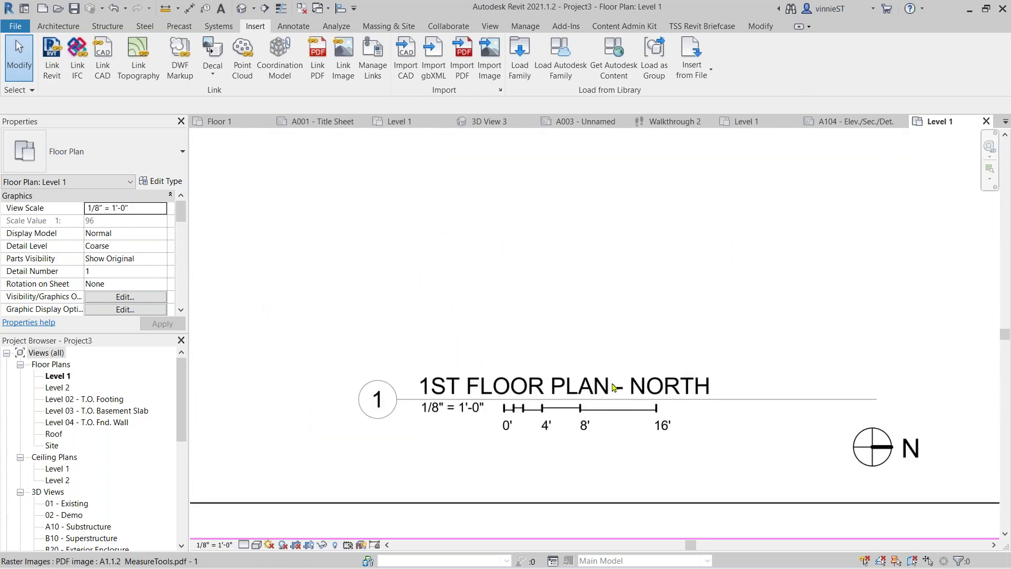
scroll(682, 366, "down", 3)
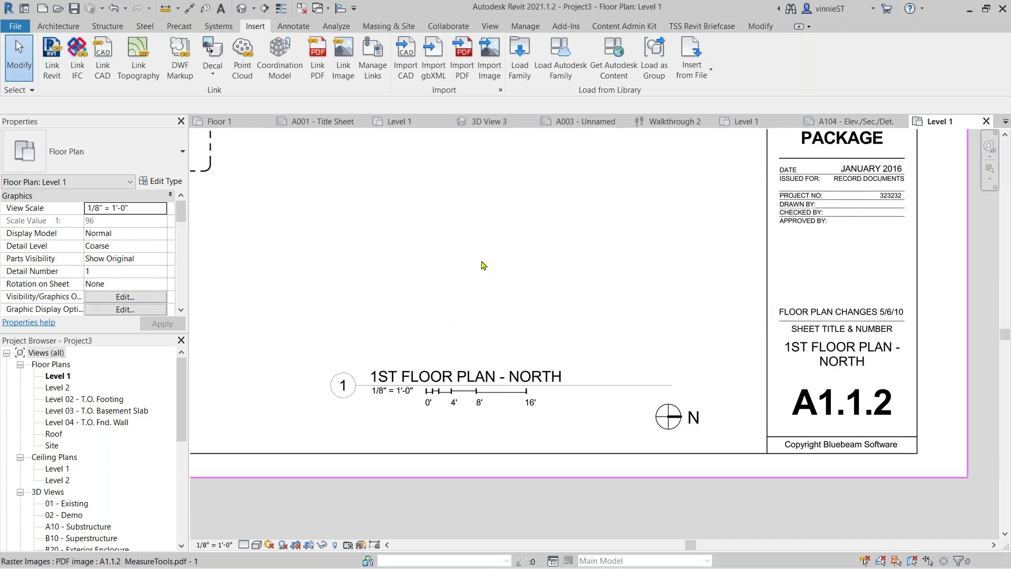
left_click(500, 255)
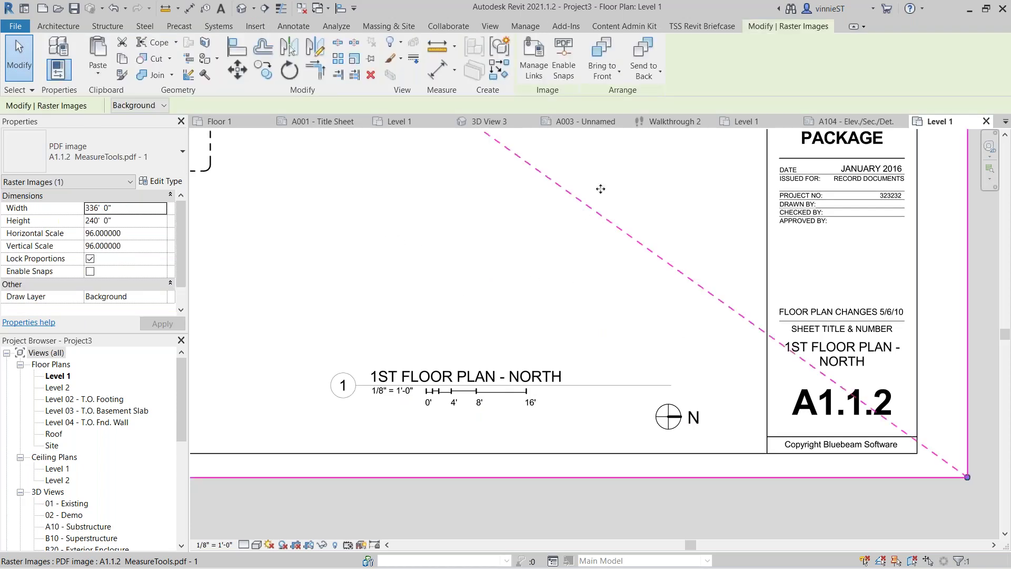
Enable PDF snapping and scale the image from the bar scale's 0' to 16' mark.
left_click(567, 70)
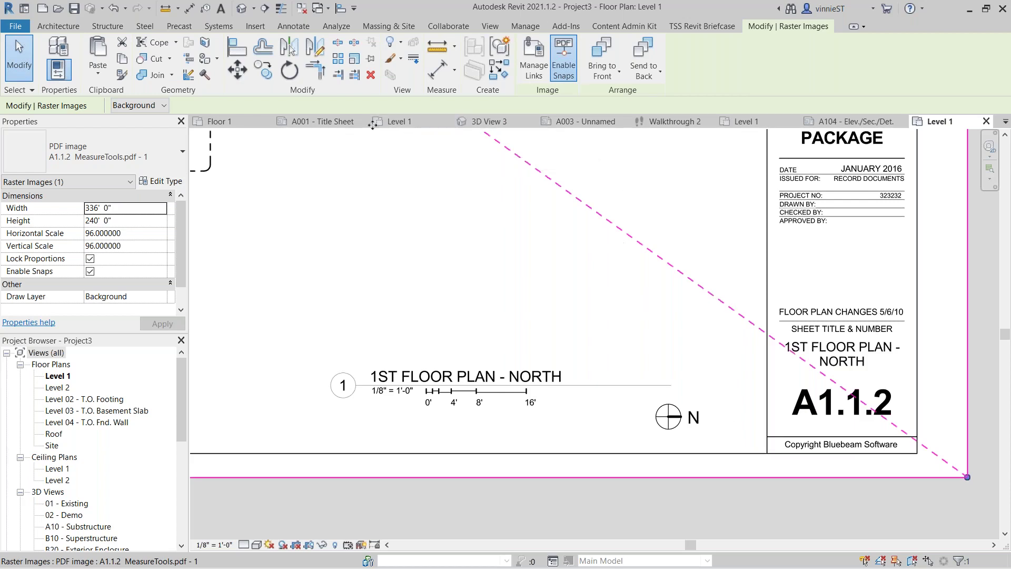
left_click(355, 58)
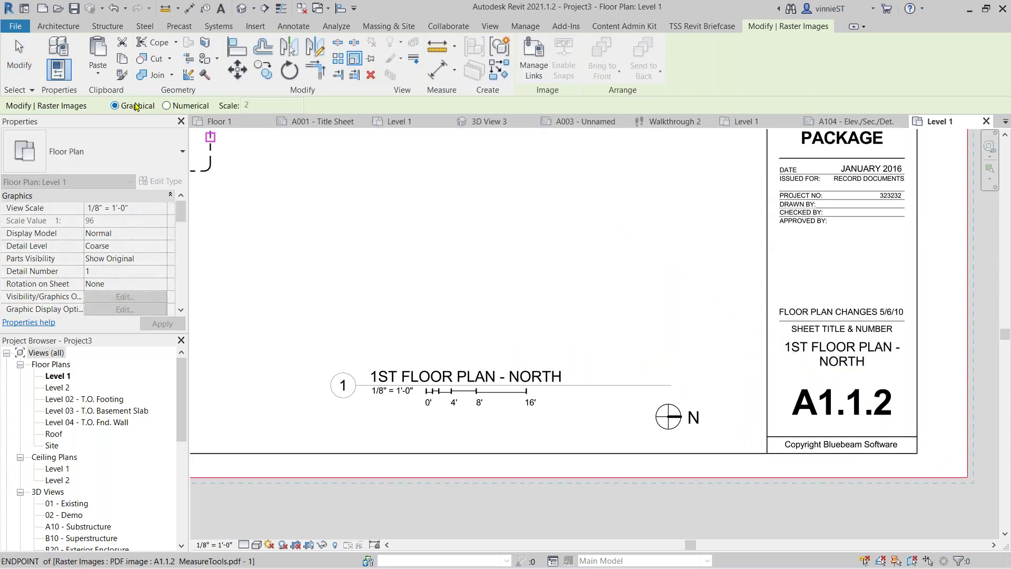
scroll(450, 425, "up", 1)
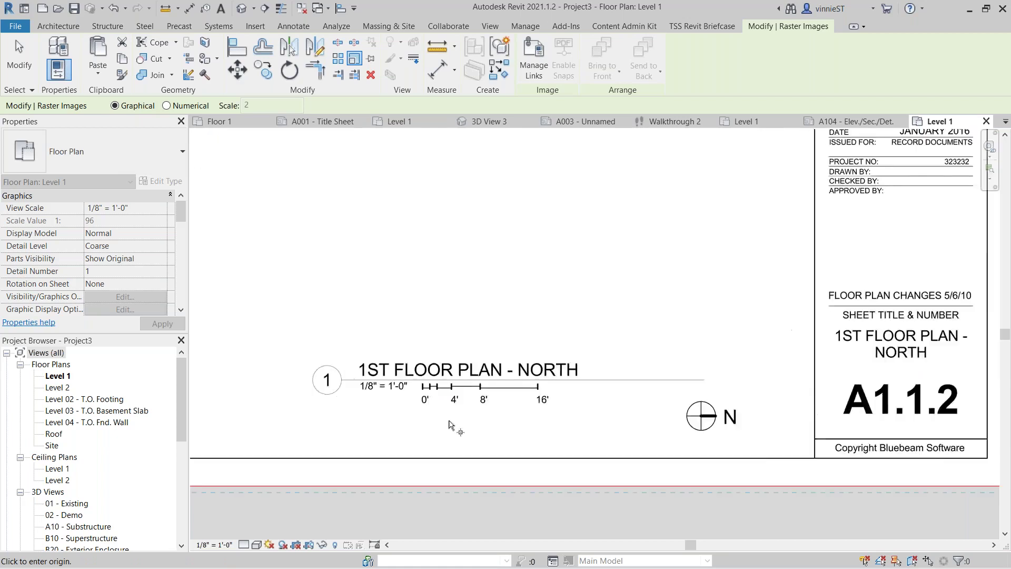
scroll(450, 425, "up", 1)
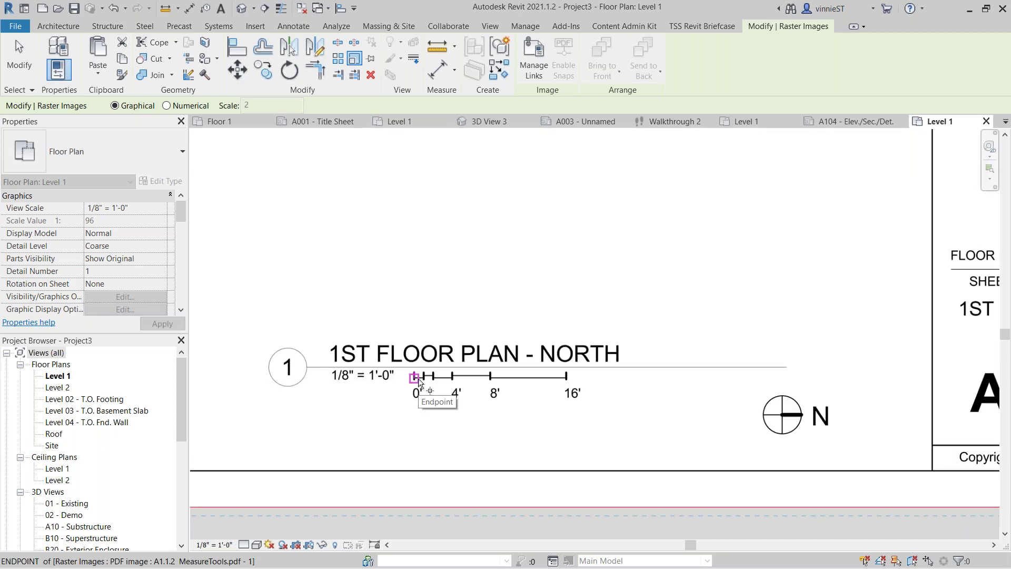
left_click(417, 382)
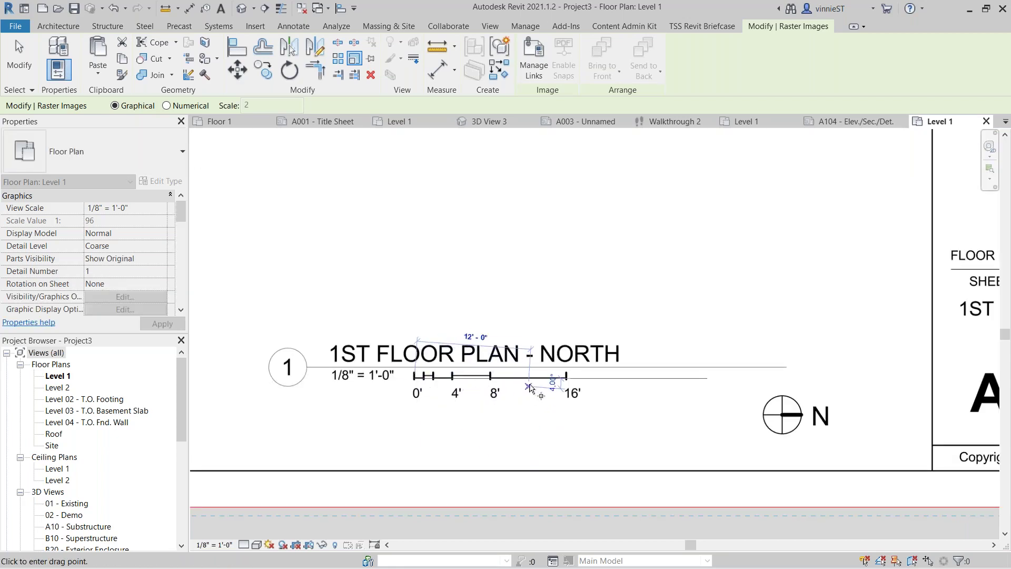
left_click(567, 378)
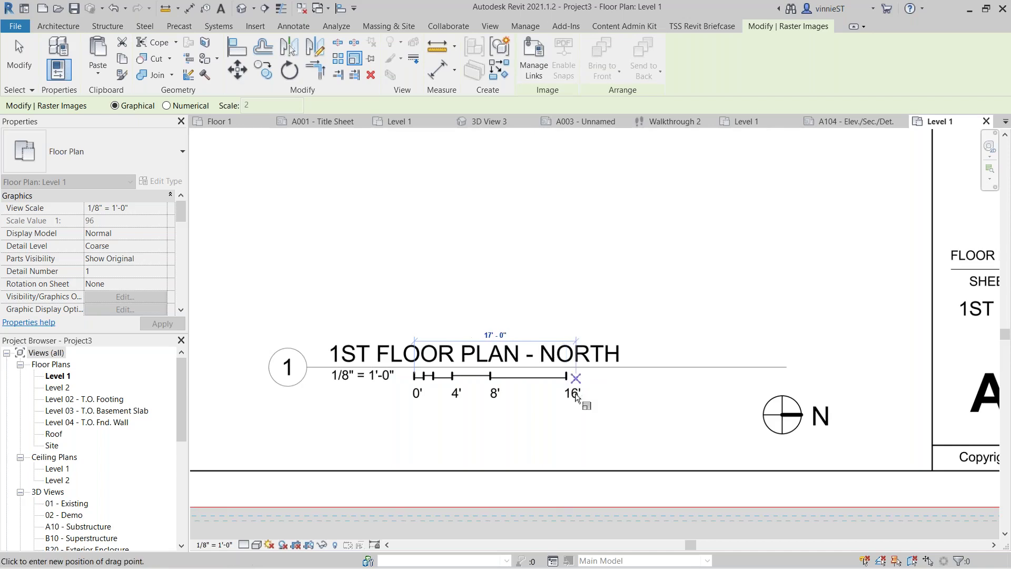
left_click(566, 377)
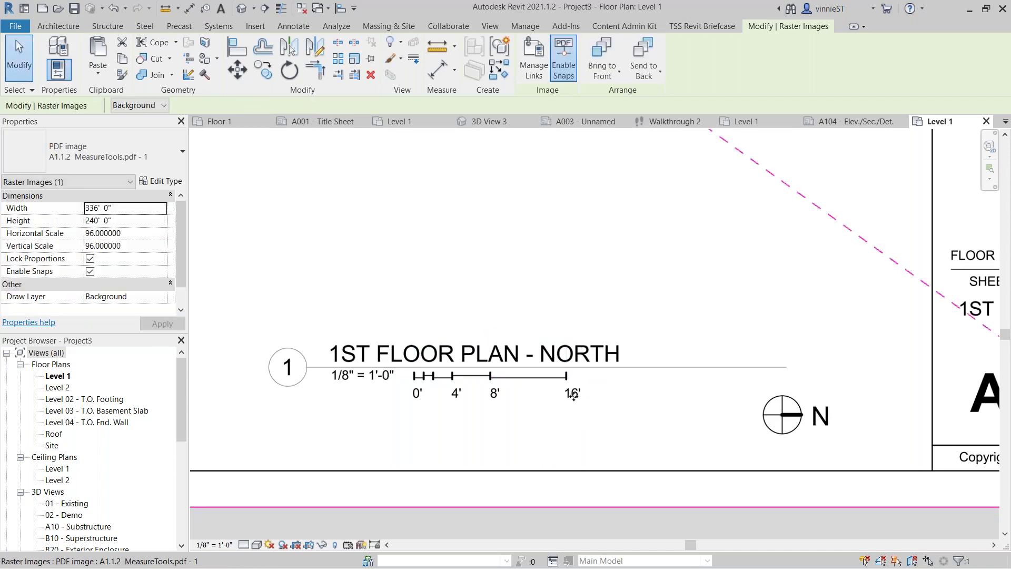
scroll(573, 392, "down", 3)
scroll(521, 323, "up", 3)
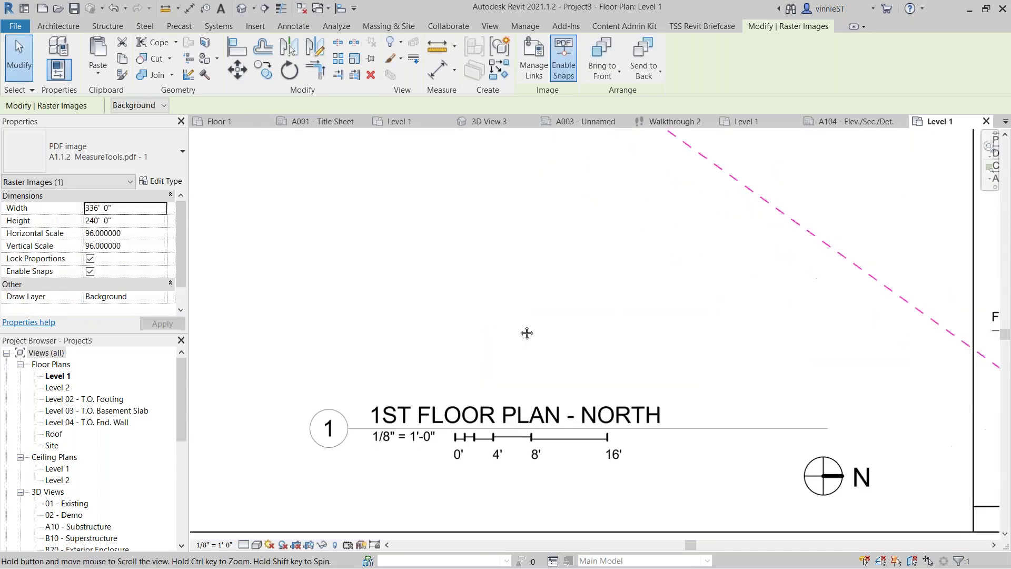
Measure the bar scale from 0' to 16', reading 16'-0 1/128".
left_click(441, 52)
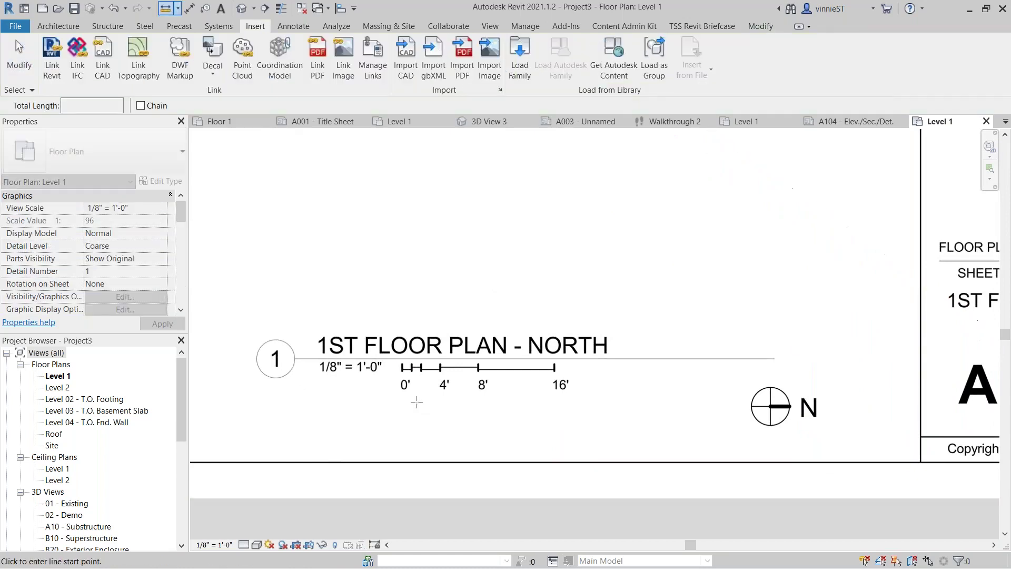
left_click(403, 368)
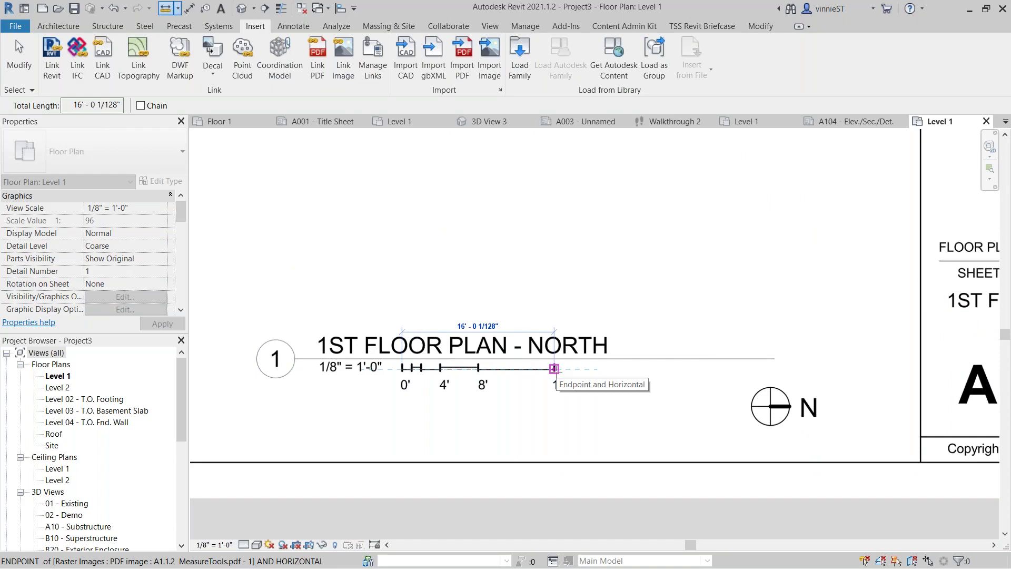
scroll(554, 368, "down", 1)
scroll(554, 368, "down", 1)
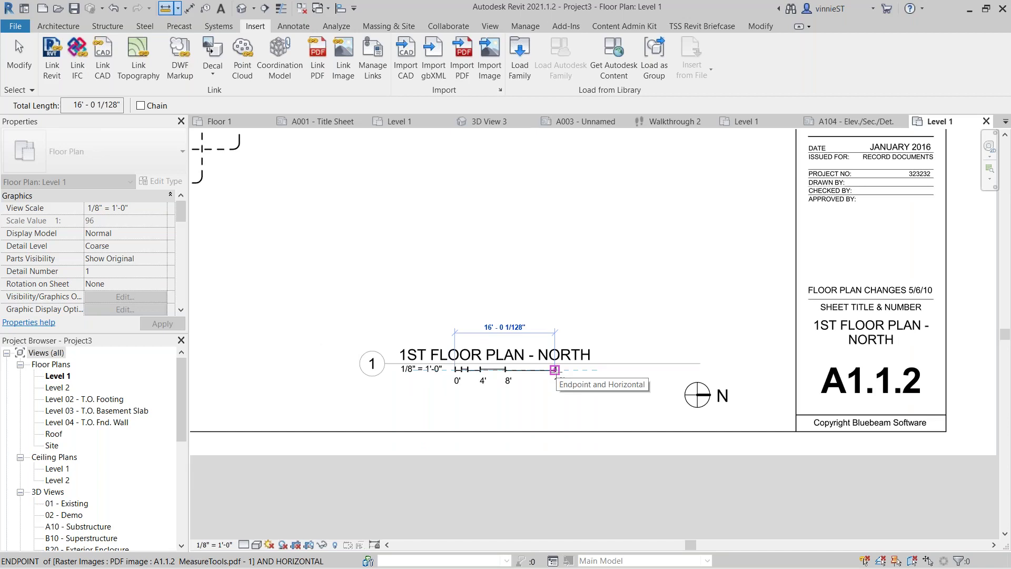
key("Escape")
key("Escape")
scroll(478, 279, "down", 1)
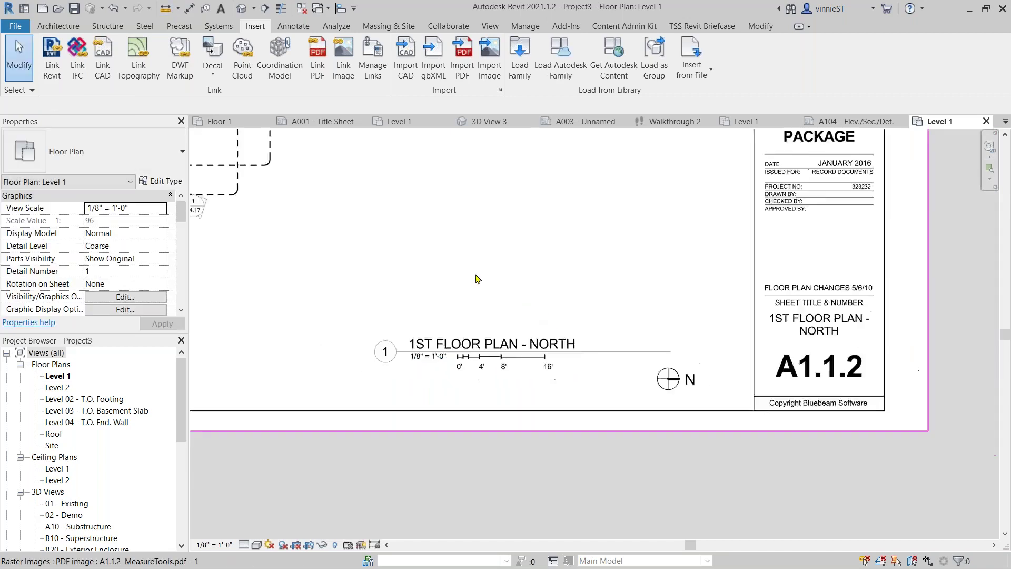
scroll(478, 280, "down", 2)
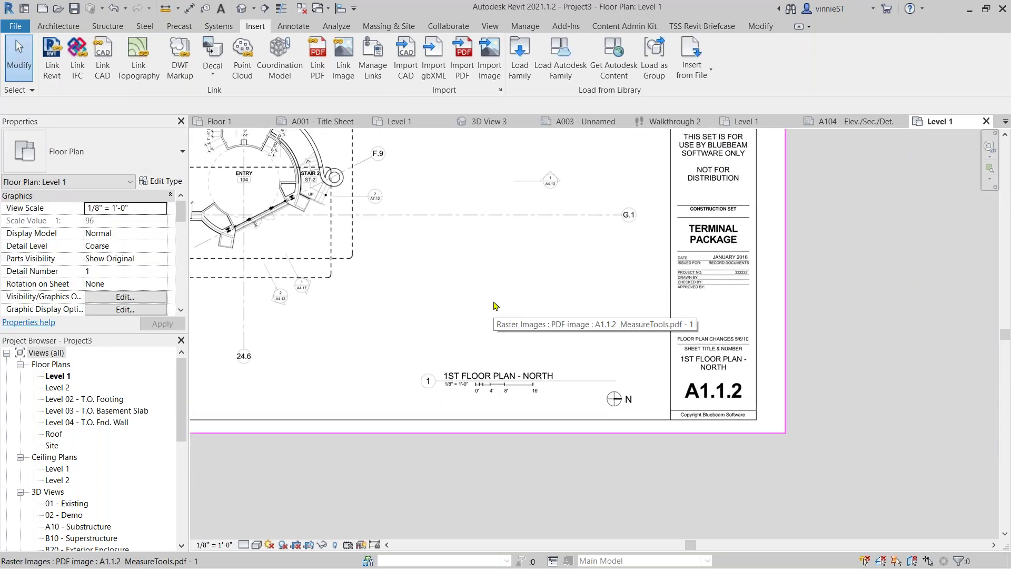
key("u")
key("n")
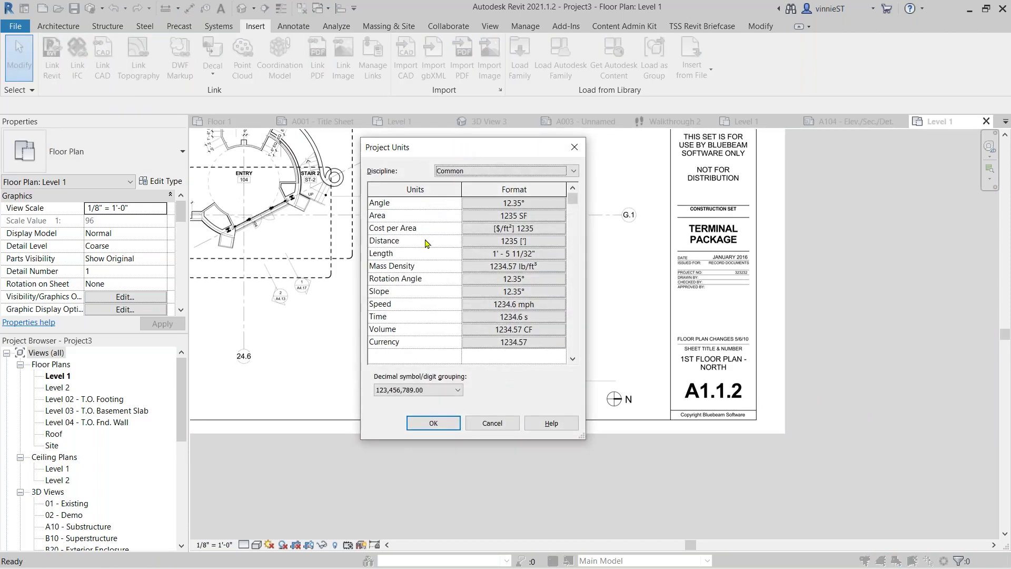
left_click(506, 255)
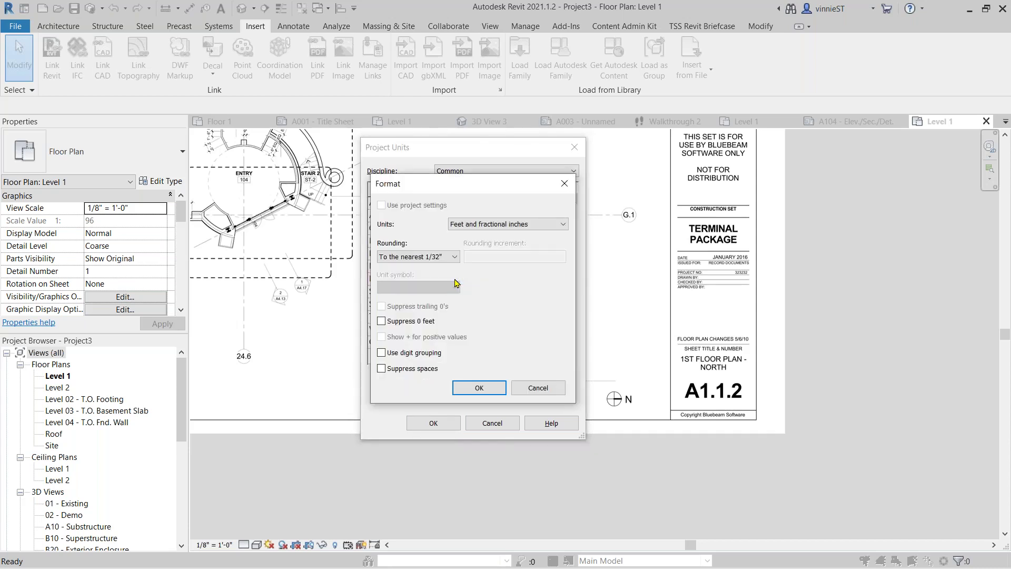
left_click(455, 258)
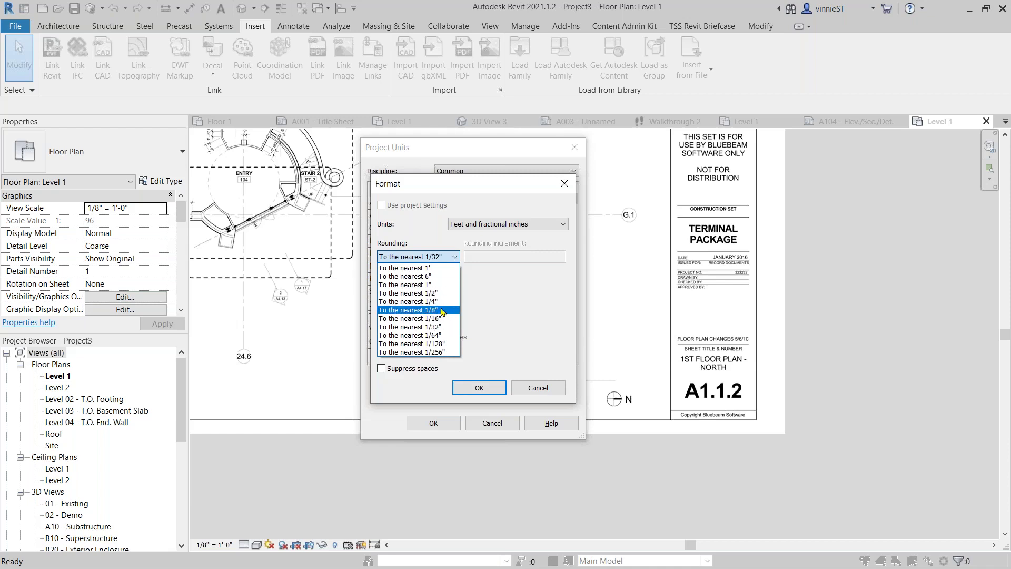
left_click(563, 189)
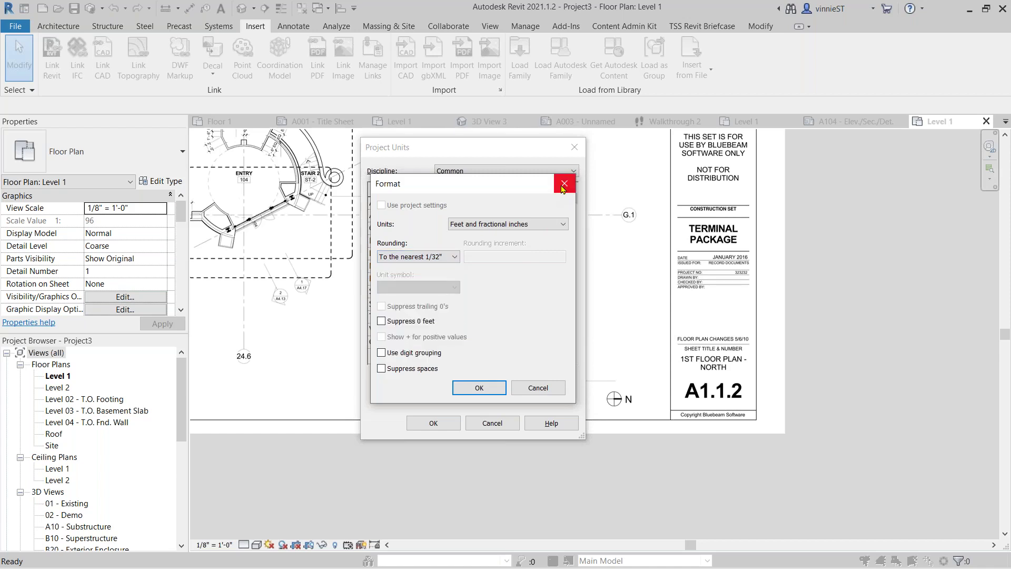
left_click(562, 189)
left_click(494, 170)
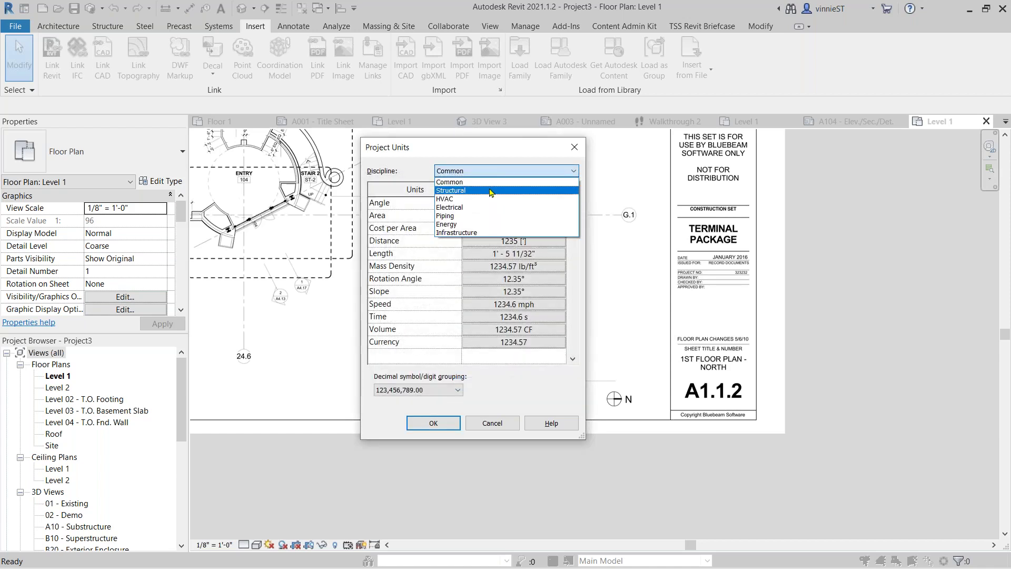
left_click(510, 171)
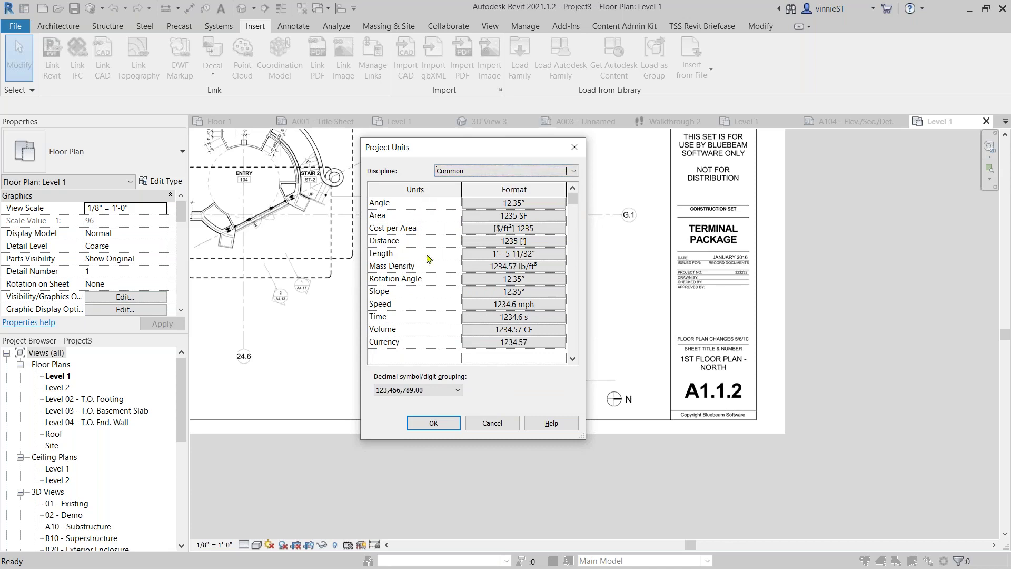
left_click(511, 254)
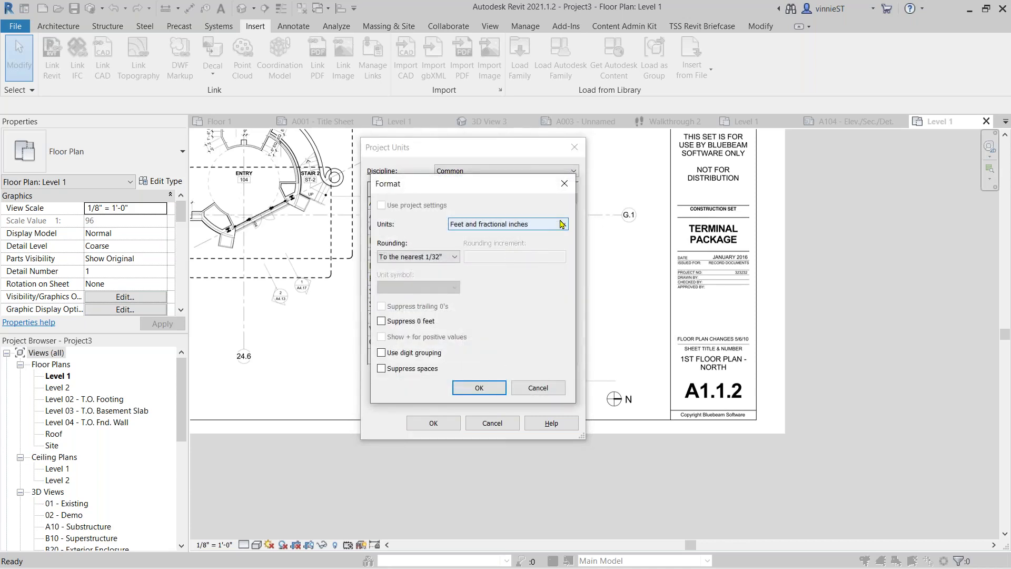
left_click(562, 223)
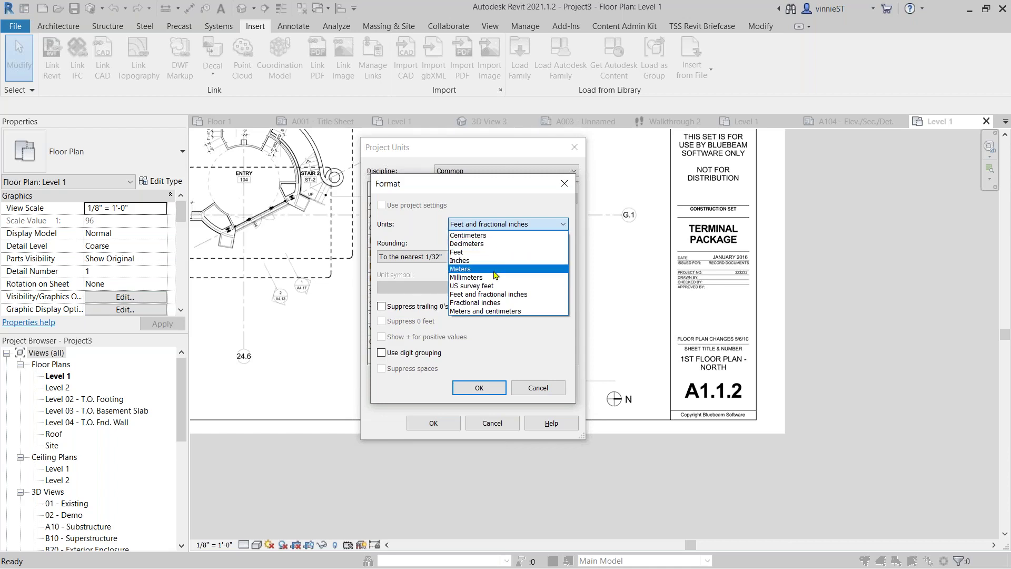
left_click(565, 183)
left_click(564, 183)
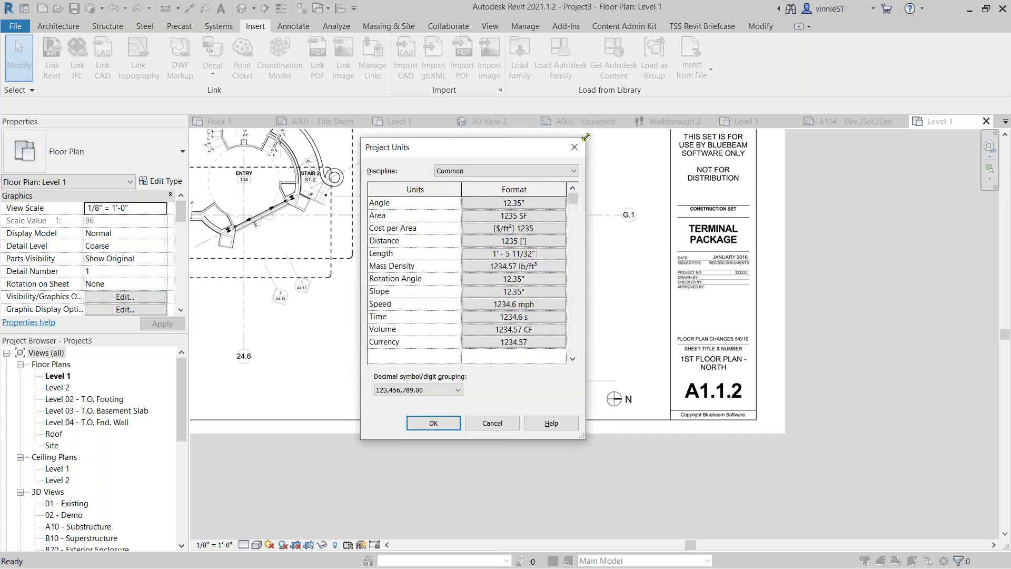
left_click(573, 157)
Measure the 8'-0" dimension near room 114B, confirming it reads exactly 8'-0".
scroll(435, 305, "down", 5)
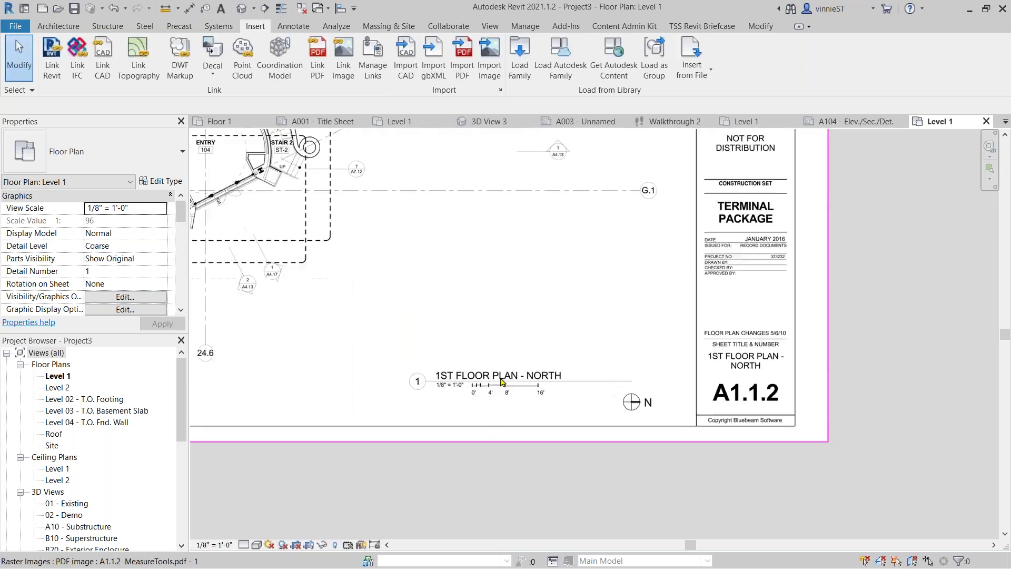
scroll(390, 318, "up", 2)
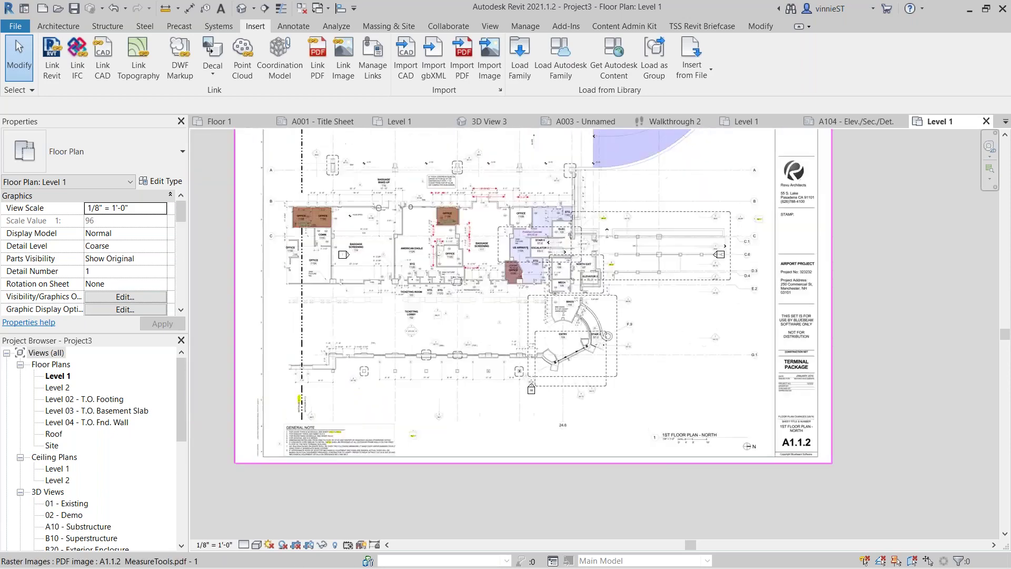
scroll(384, 281, "up", 5)
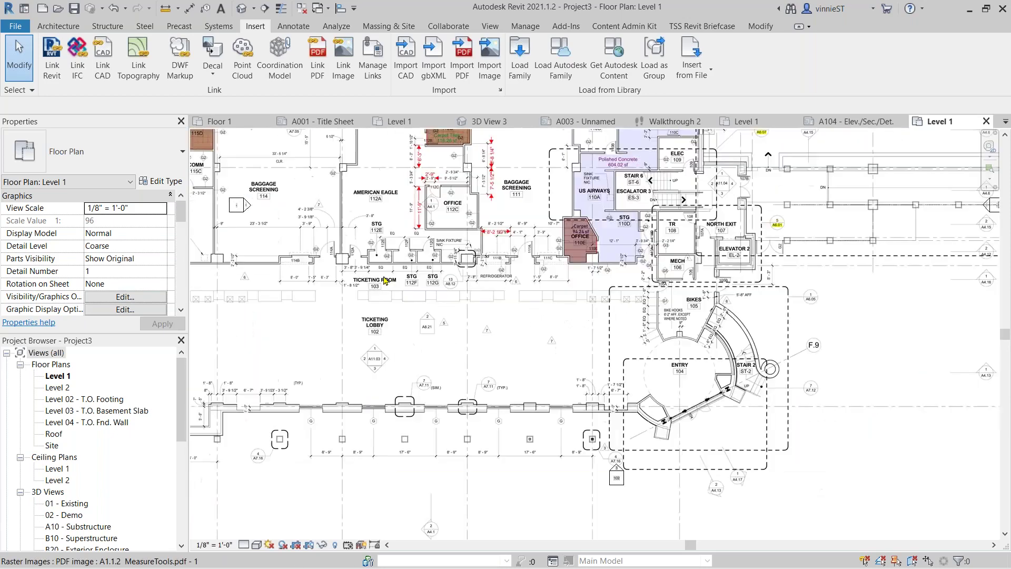
scroll(375, 257, "up", 2)
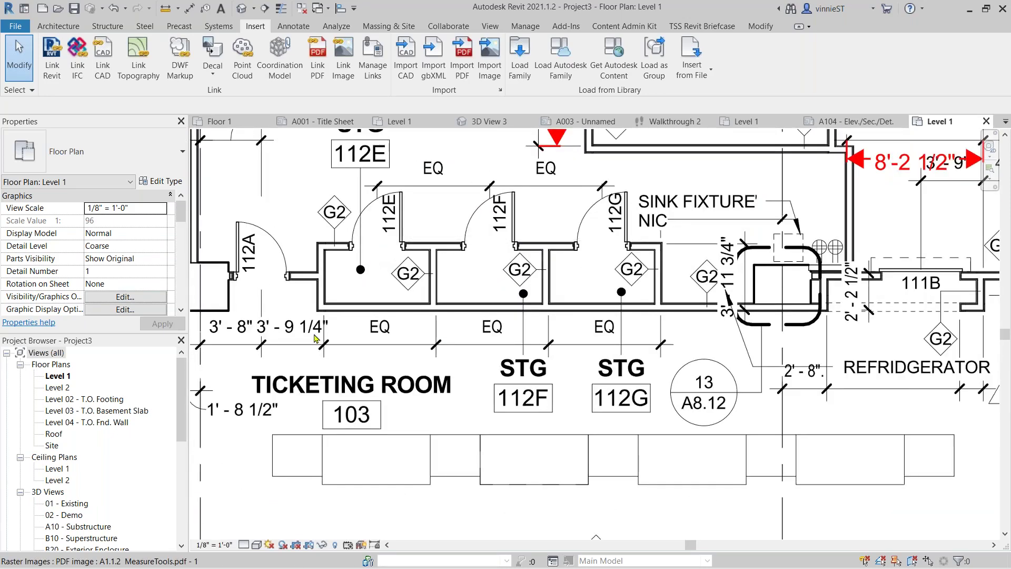
scroll(313, 356, "down", 1)
scroll(313, 357, "down", 1)
middle_click_drag(313, 356, 518, 350)
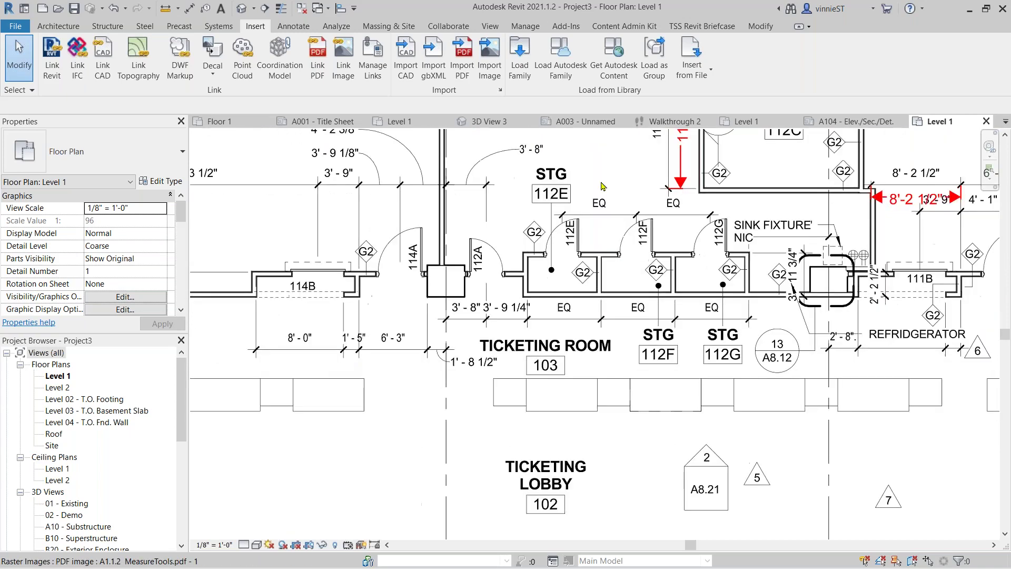
left_click(166, 8)
left_click(343, 349)
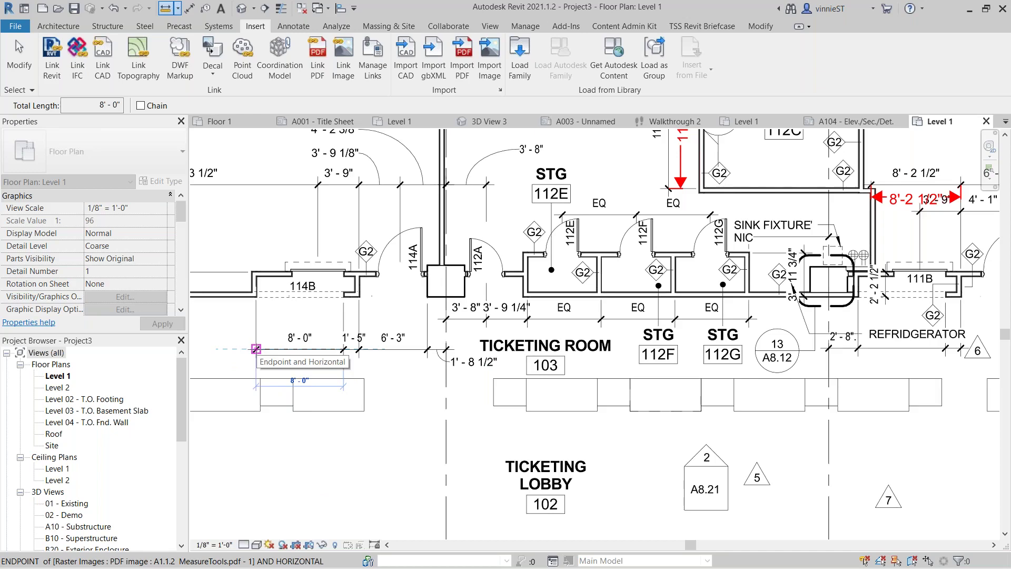
key("Escape")
key("Escape")
scroll(370, 378, "down", 8)
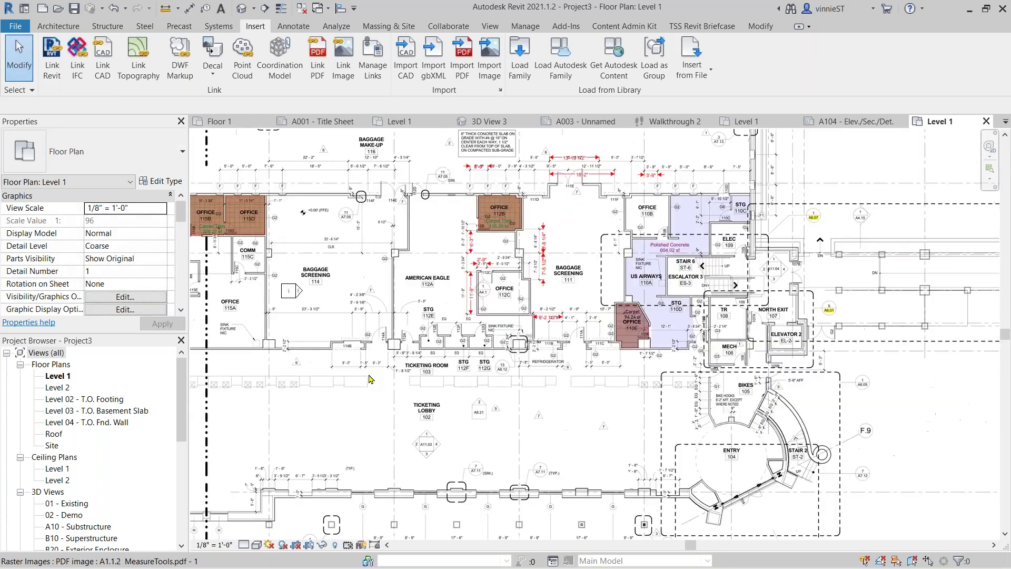
scroll(562, 396, "down", 3)
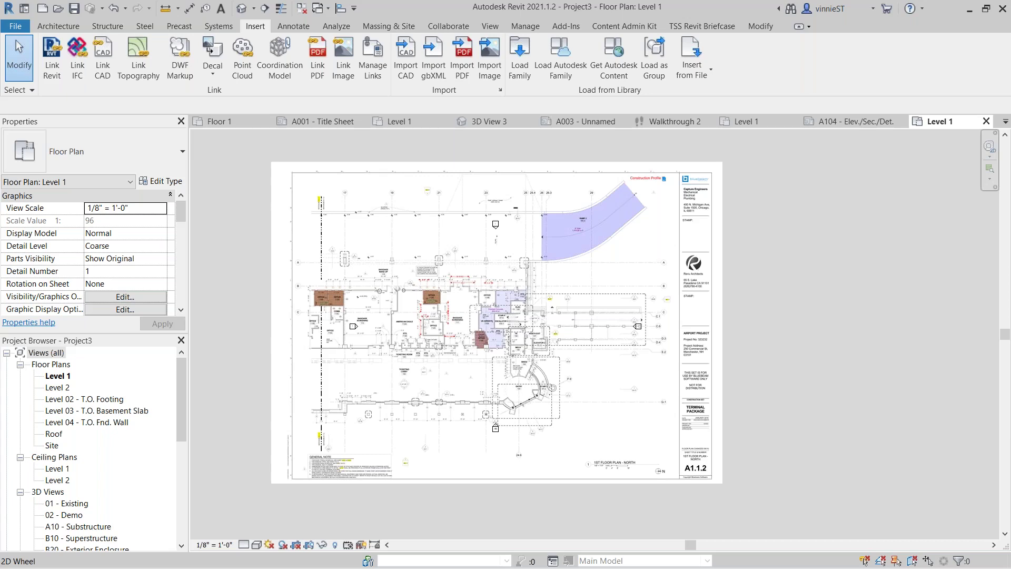
Bring the Intro to Revit2 slide show back to the front and advance to slide 12.
key("super+Tab")
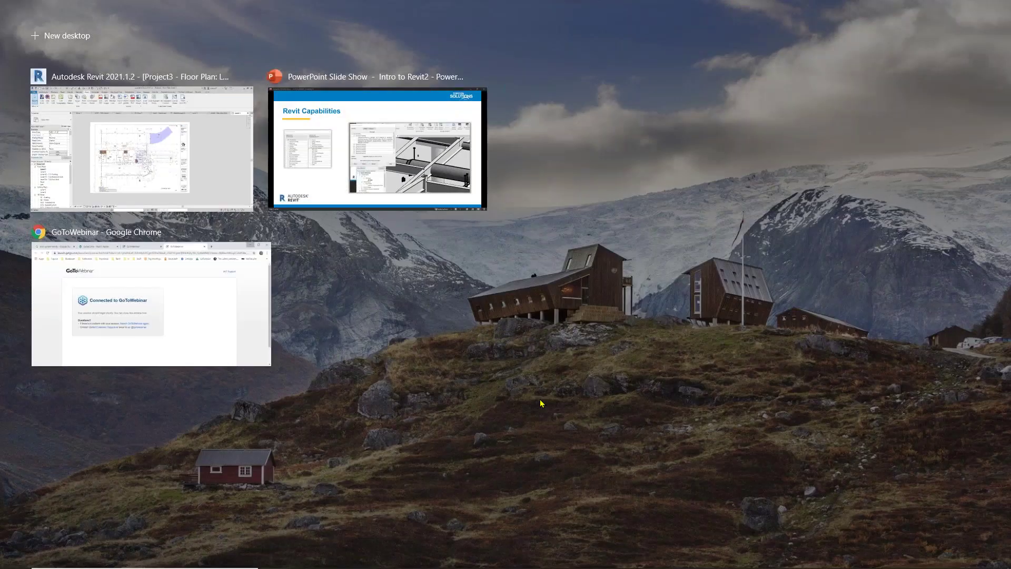
left_click(362, 168)
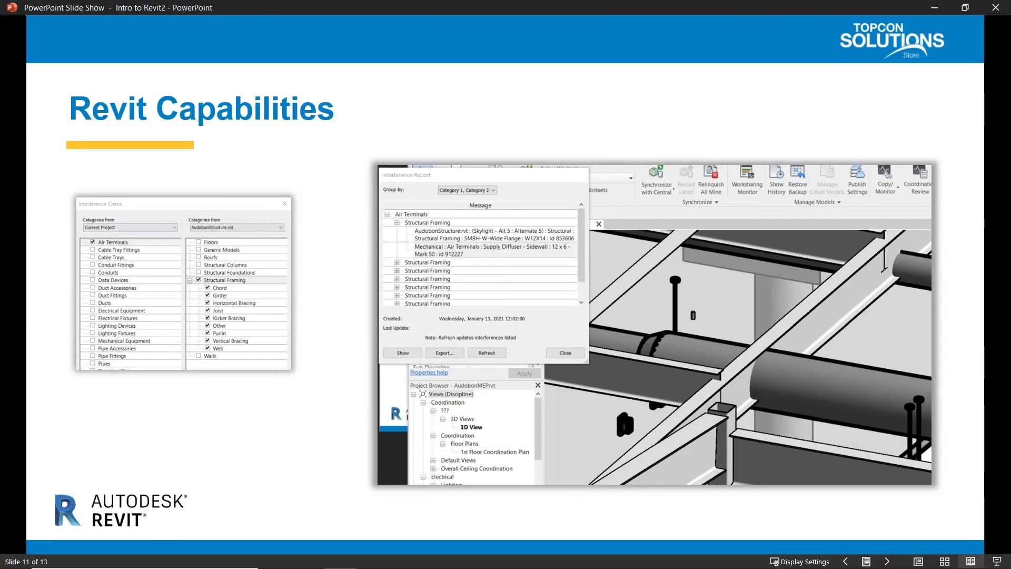
key("Right")
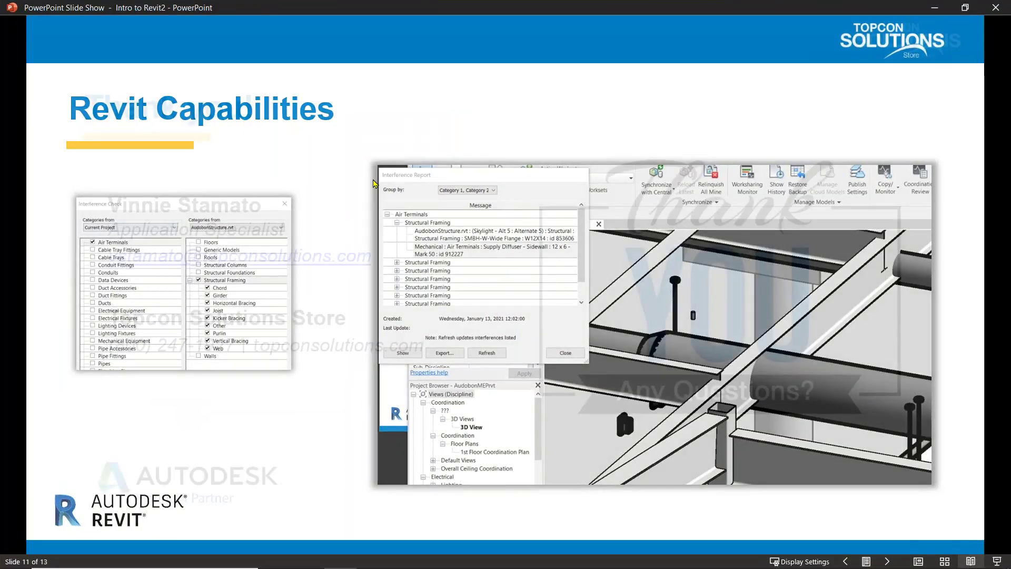